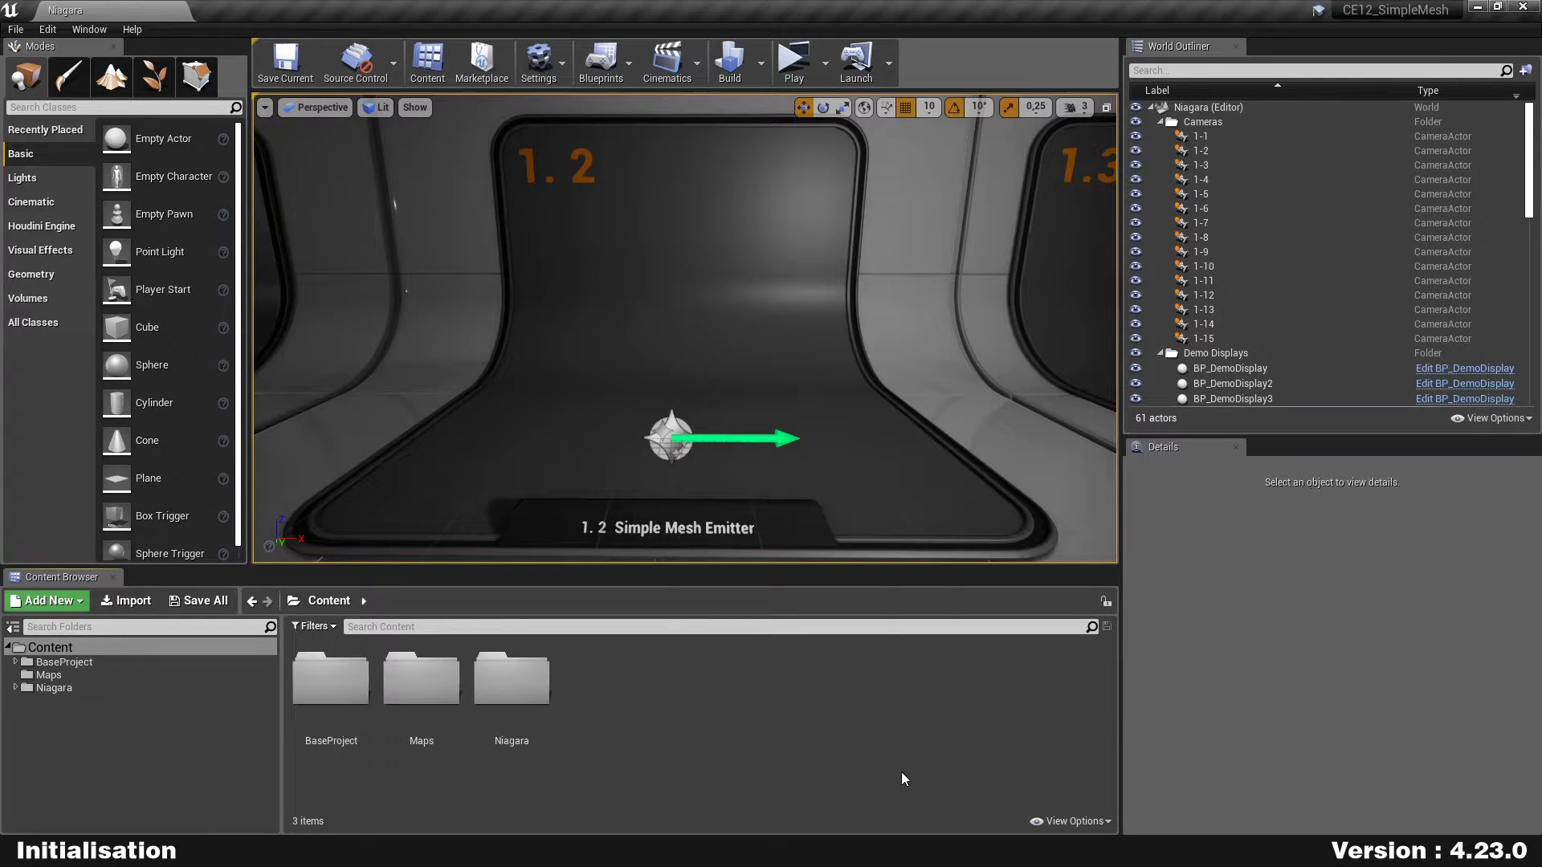
Create a folder named 02_SimpleMesh inside the Niagara content folder and open it
double_click(514, 697)
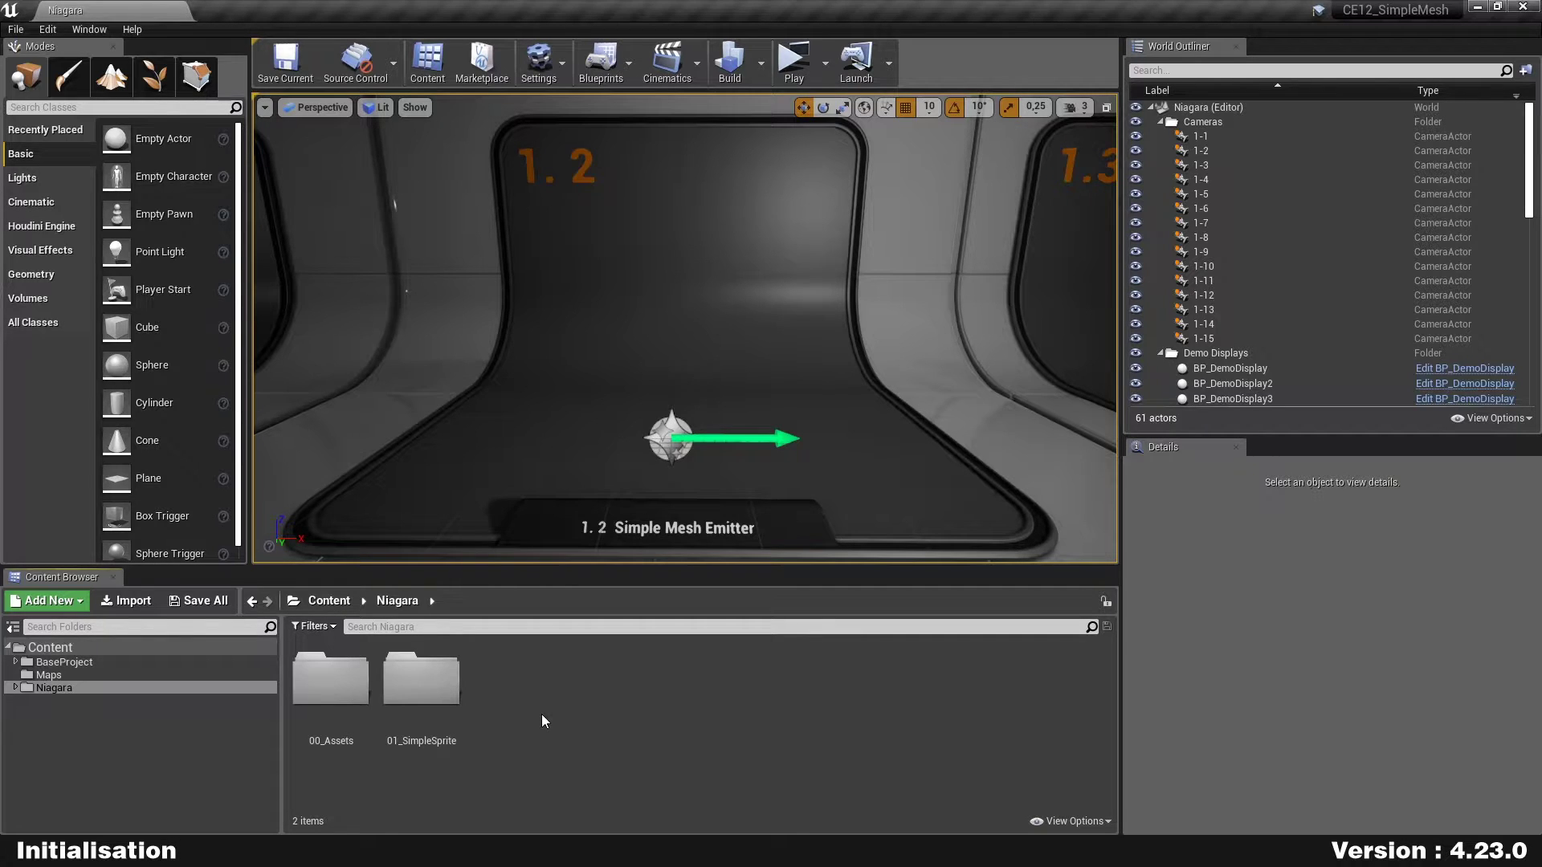
key("ctrl+shift+n")
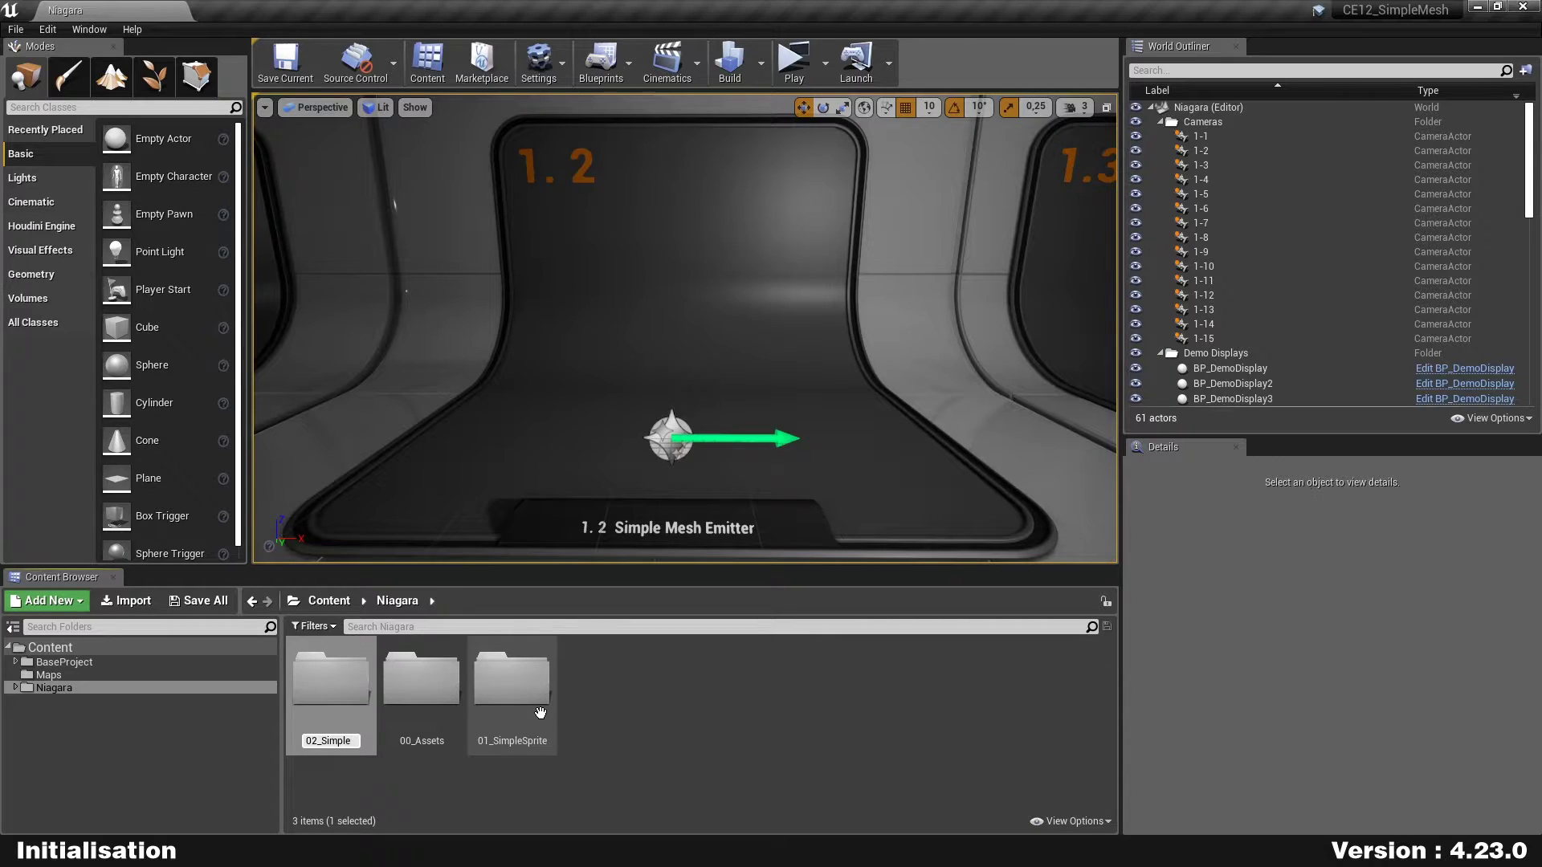
key("Return")
double_click(540, 713)
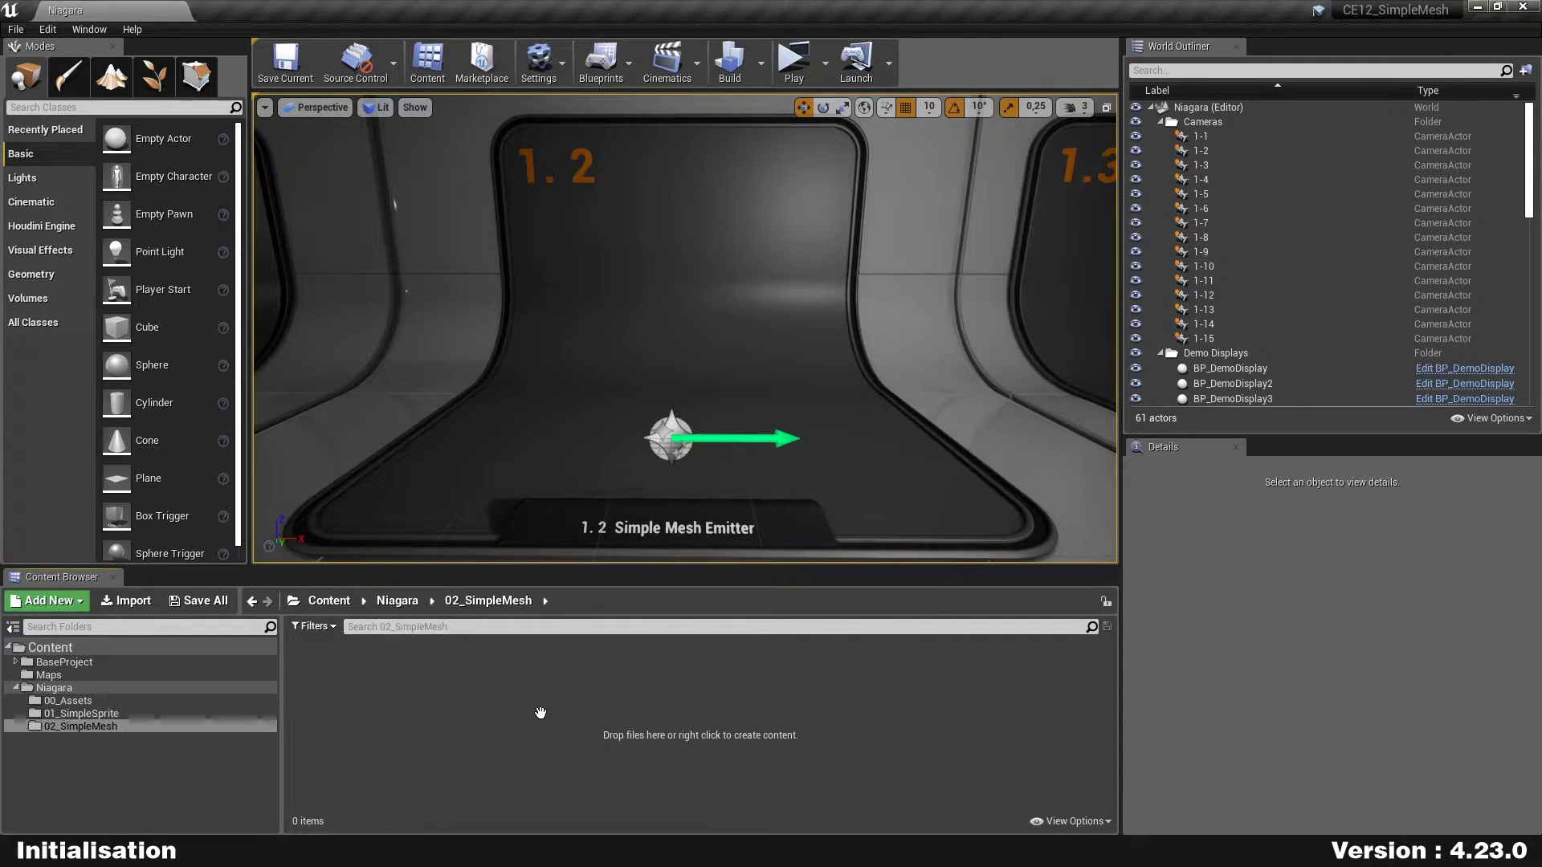
Create an empty Niagara Emitter with no modules or renderers, name it NE_SimpleMesh, and open it for editing
right_click(446, 734)
mouse_move(545, 601)
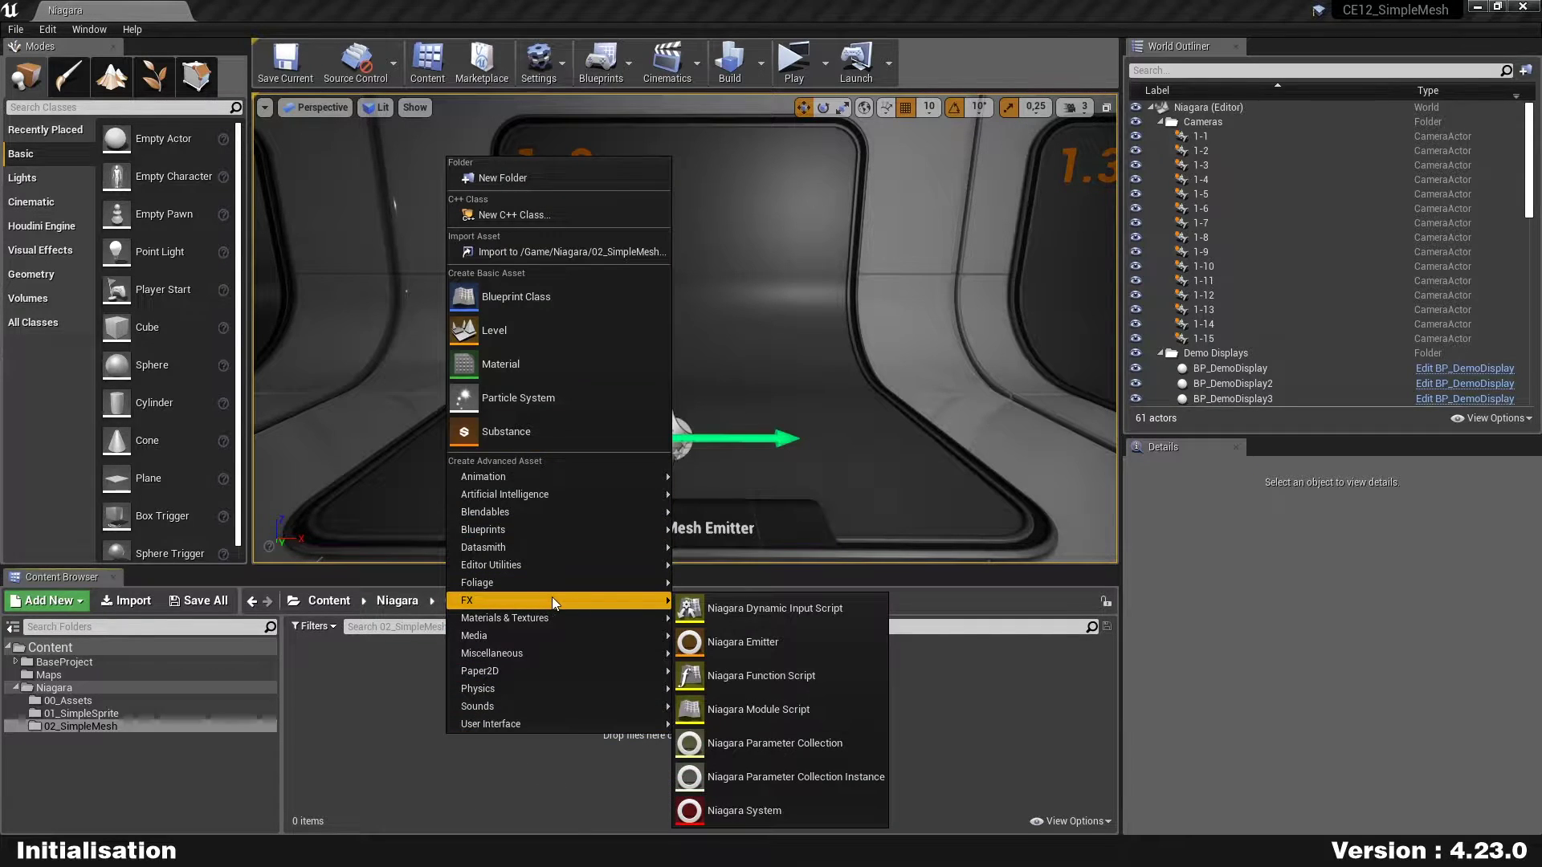
left_click(749, 641)
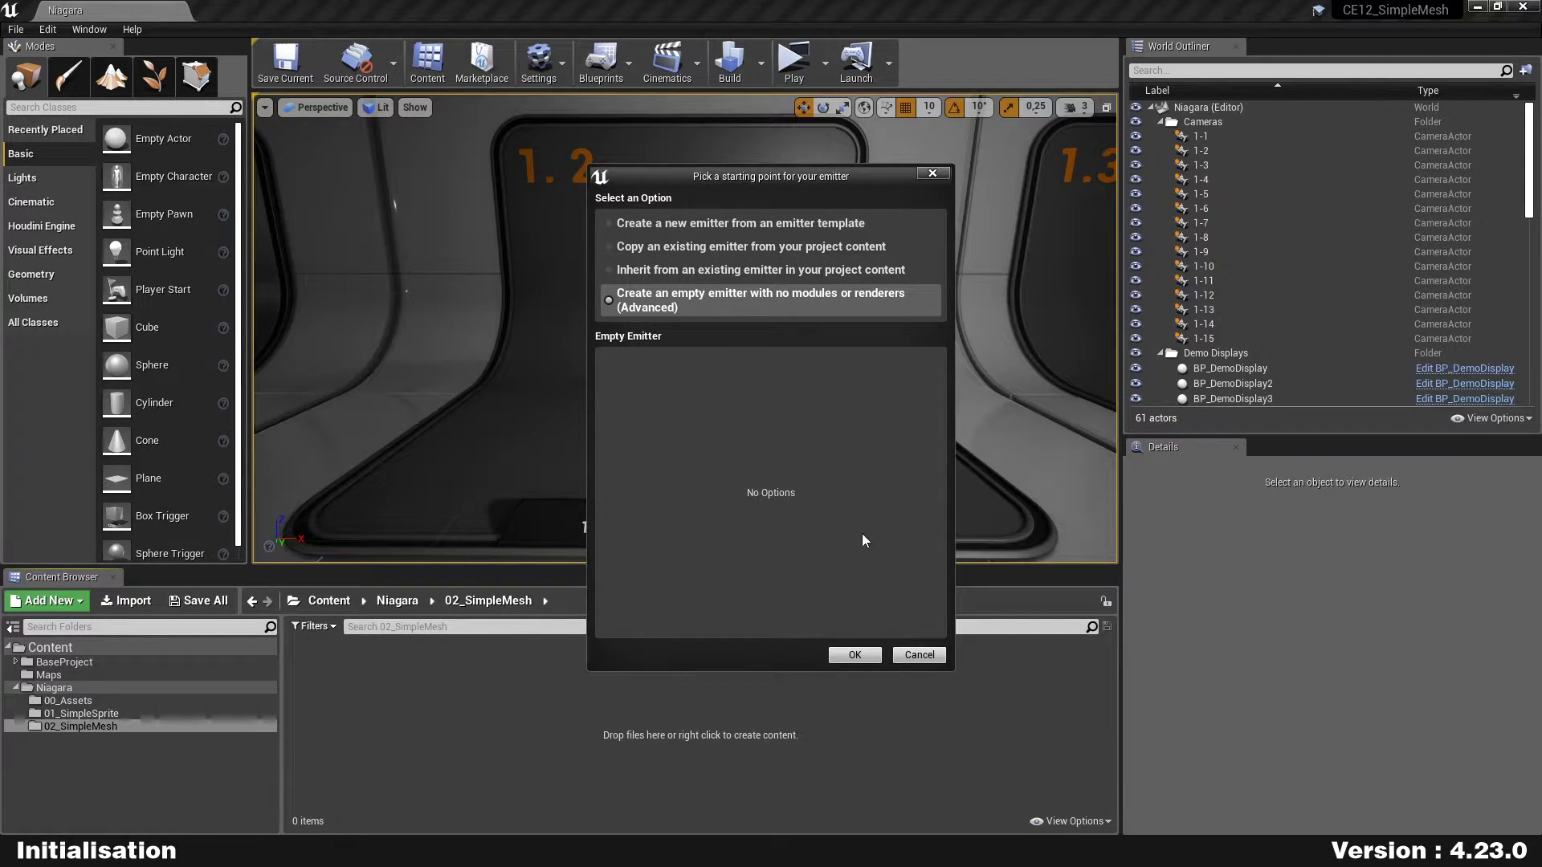
left_click(856, 657)
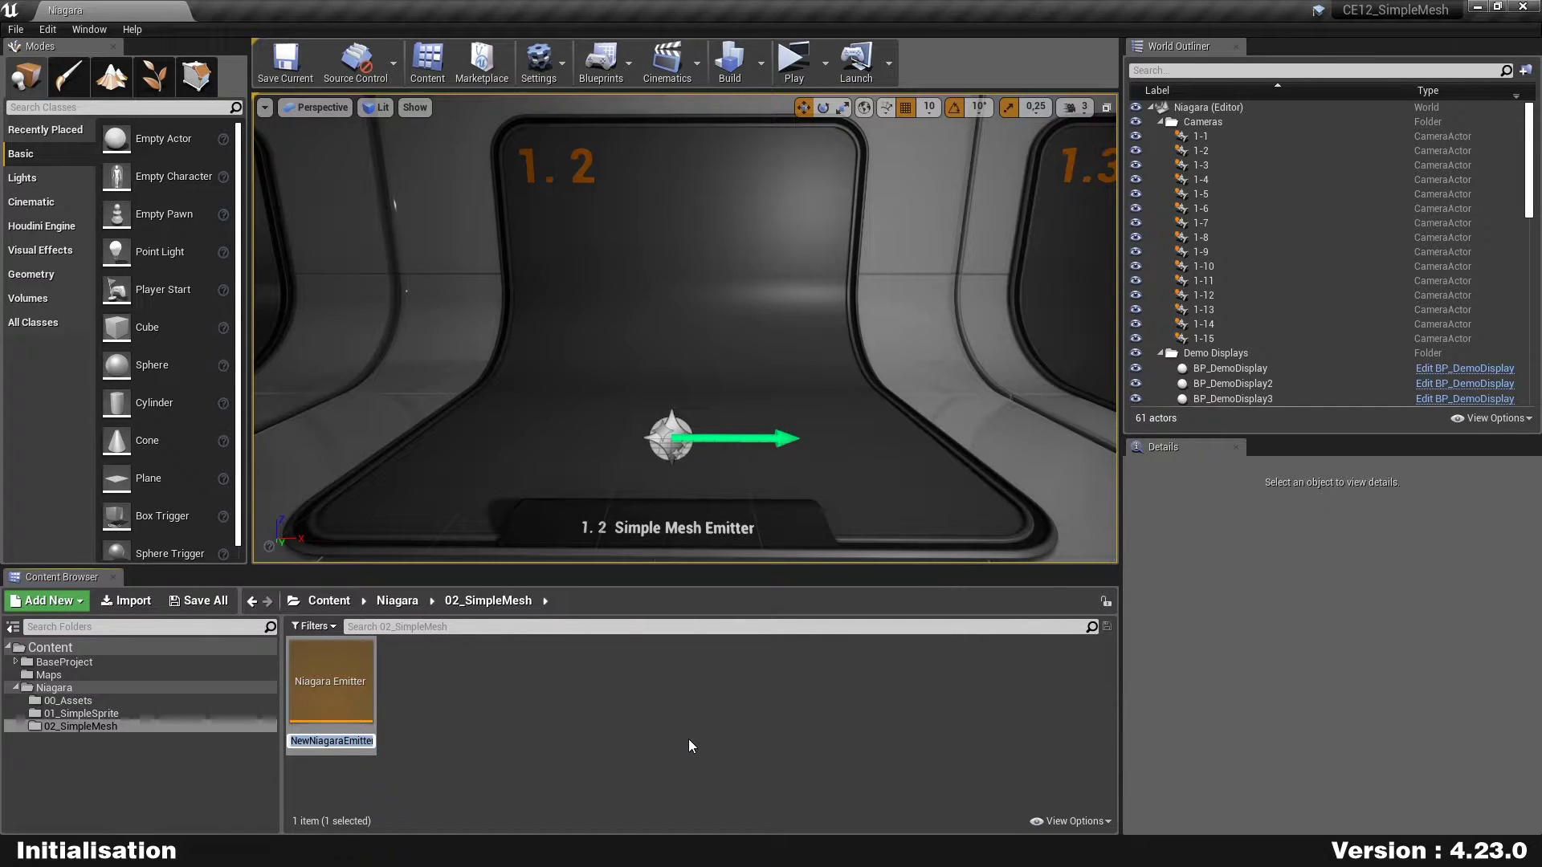
type("NE_SimpleMesh")
key("Return")
key("Return")
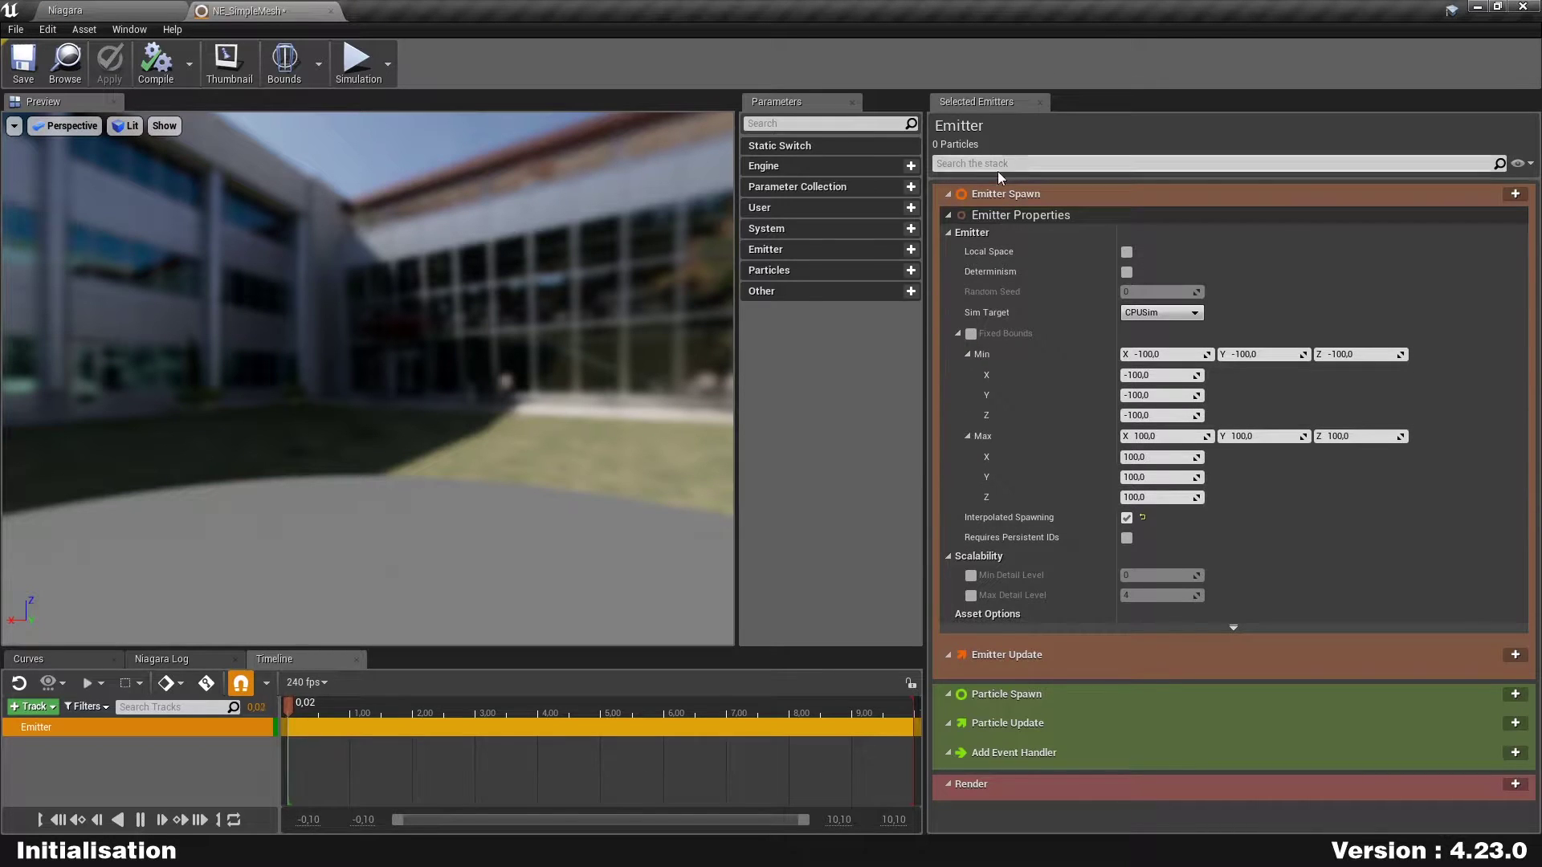
Collapse the Emitter Properties and add a Niagara Mesh Renderer to the emitter's Render group
left_click(948, 215)
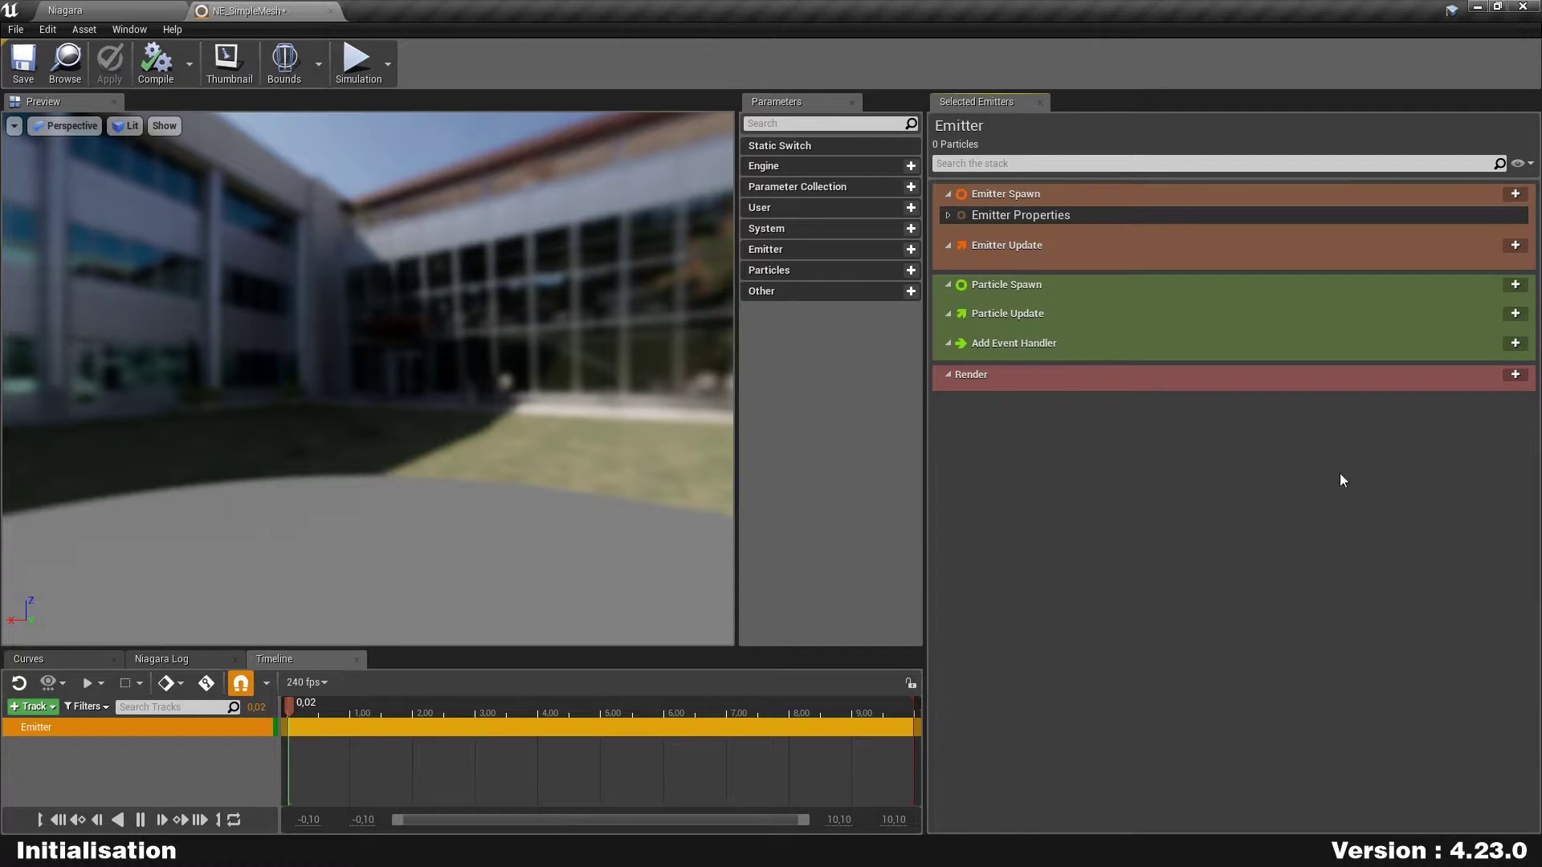
left_click(1522, 378)
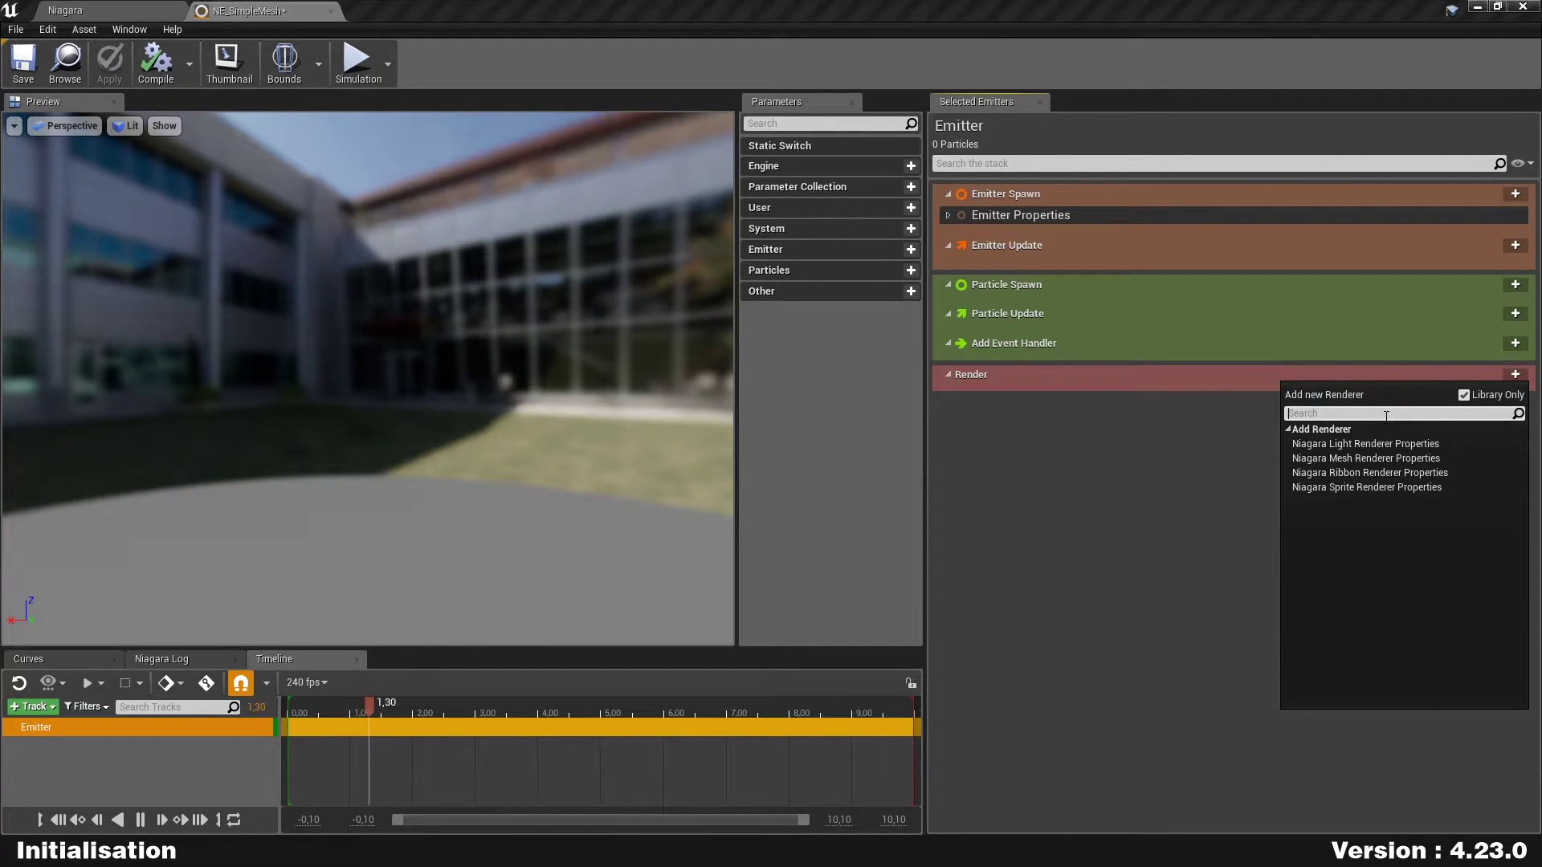
left_click(1361, 457)
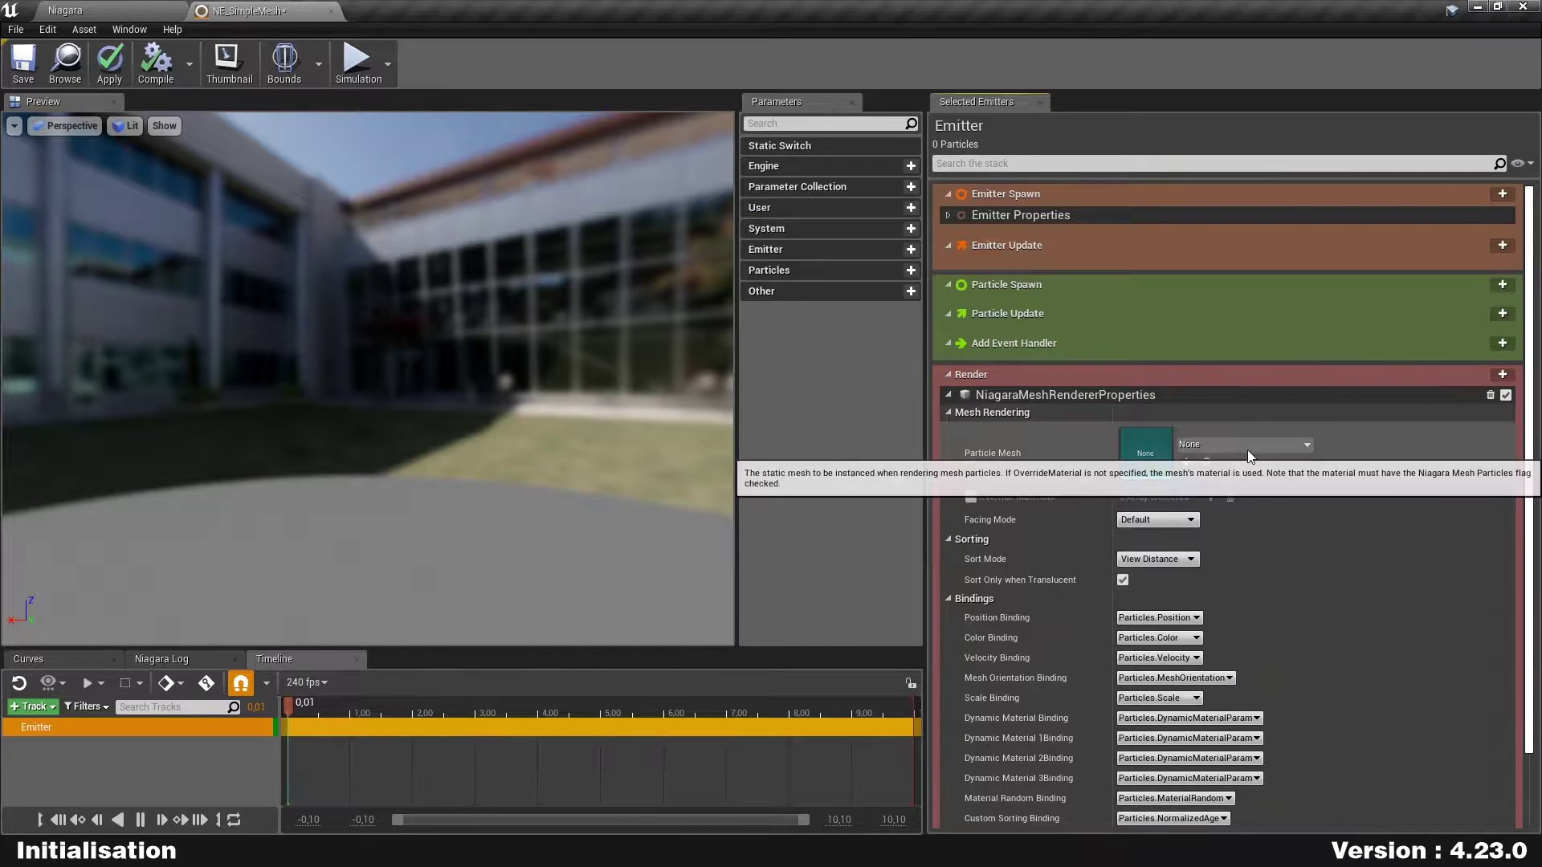
Look through the available particle meshes and examine the Gnomon static mesh from the 00_Assets folder up close
left_click(1301, 444)
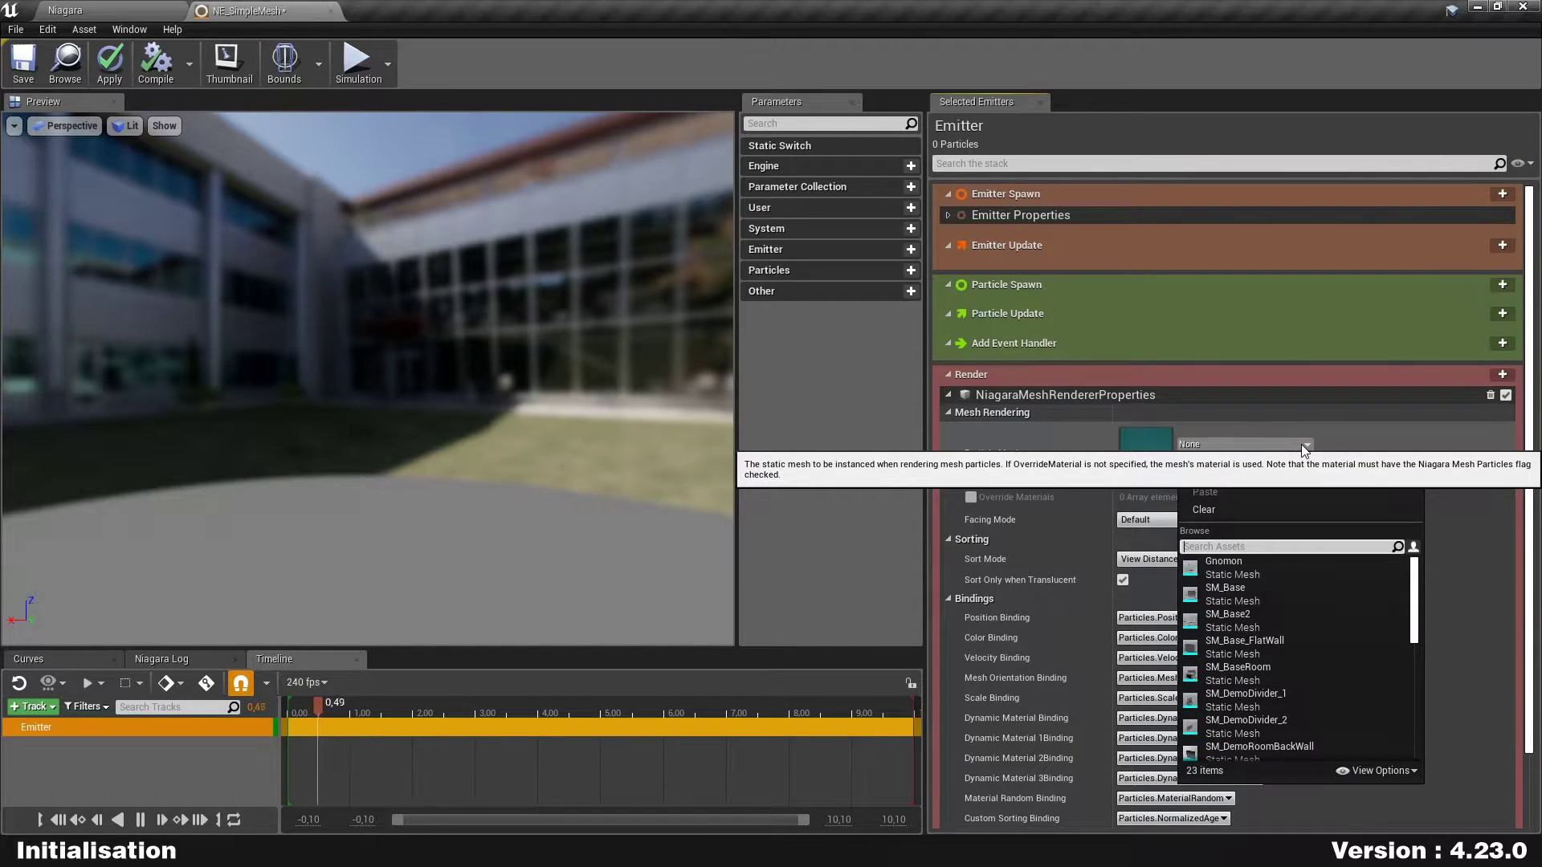
left_click(1308, 564)
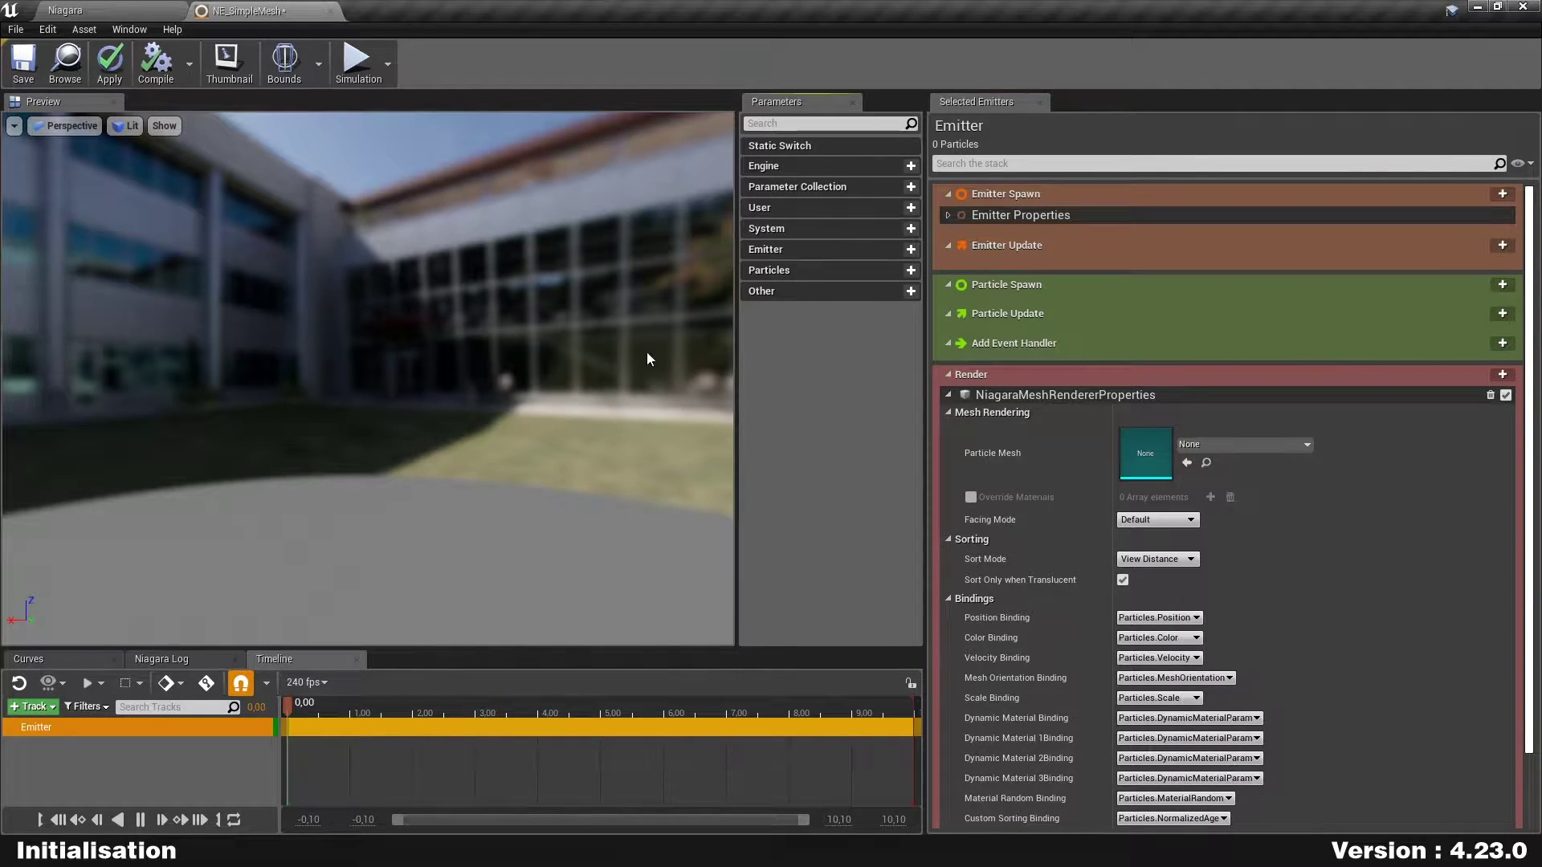
left_click(157, 8)
left_click(108, 726)
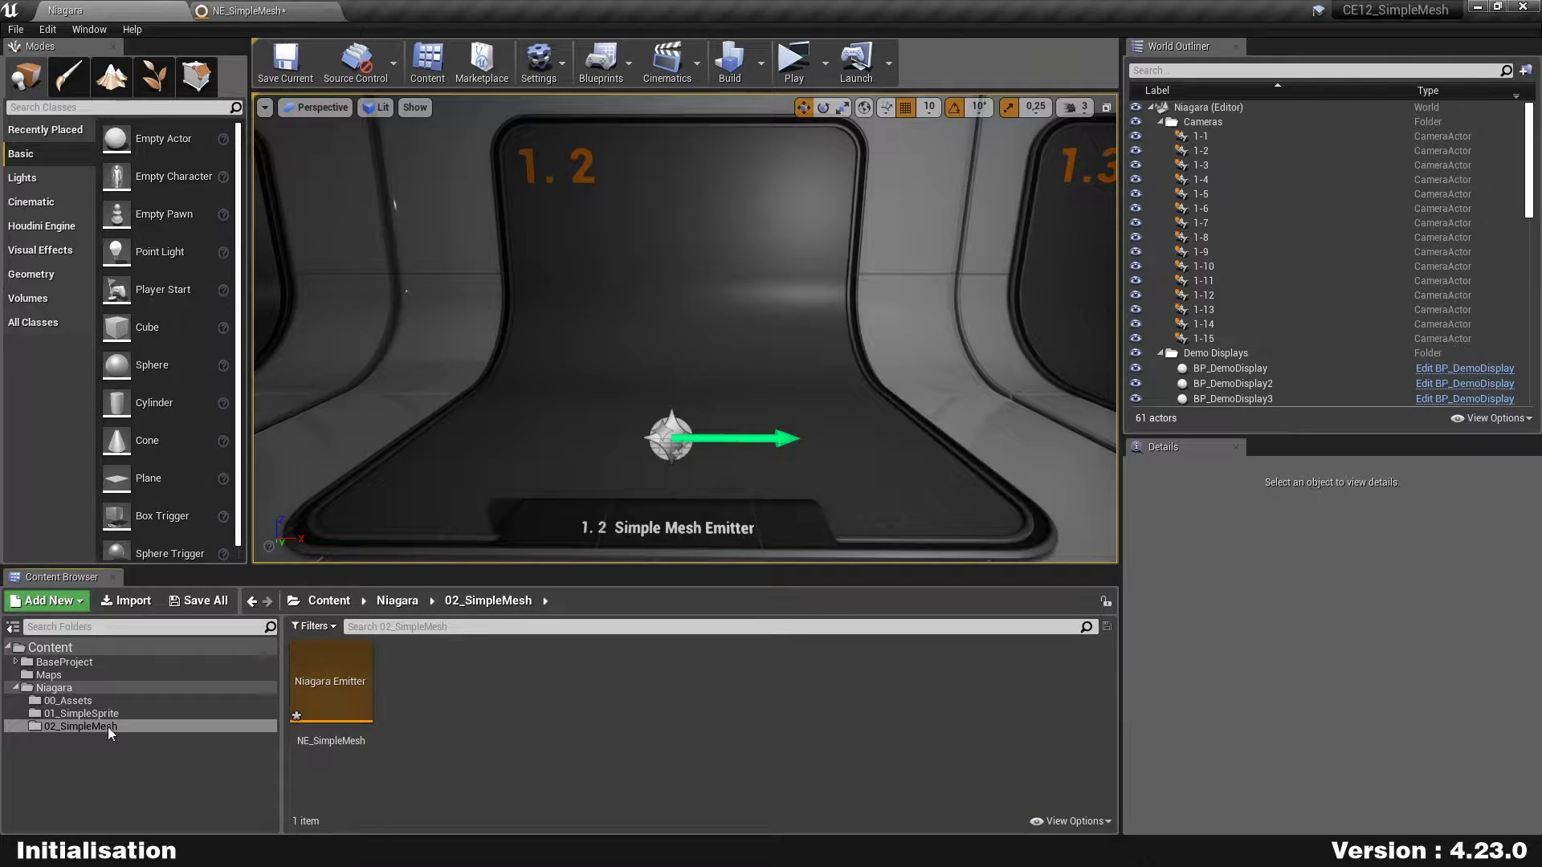
left_click(71, 701)
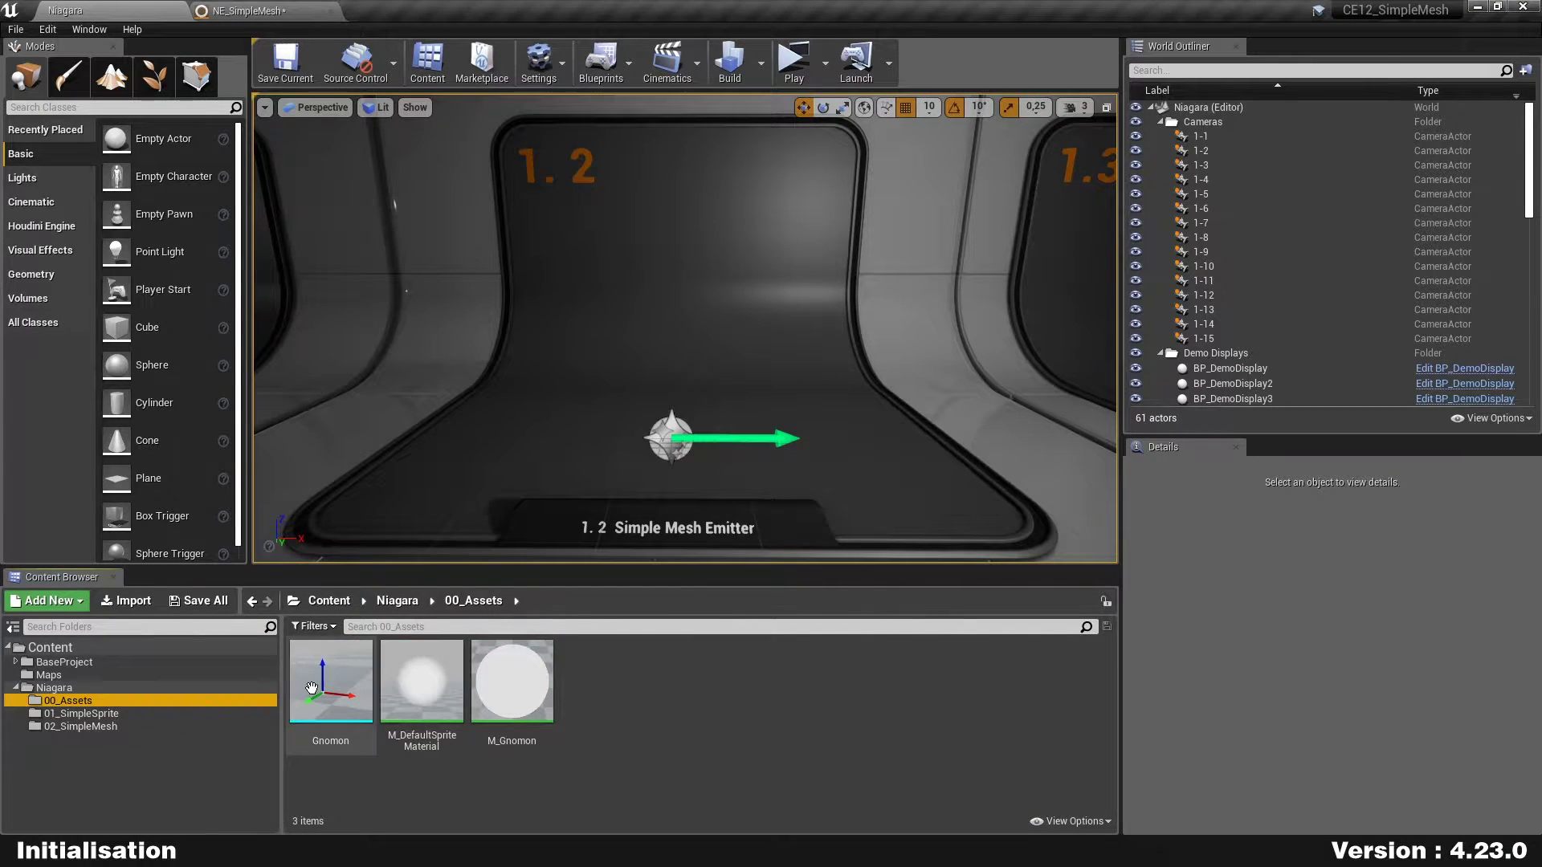
double_click(332, 716)
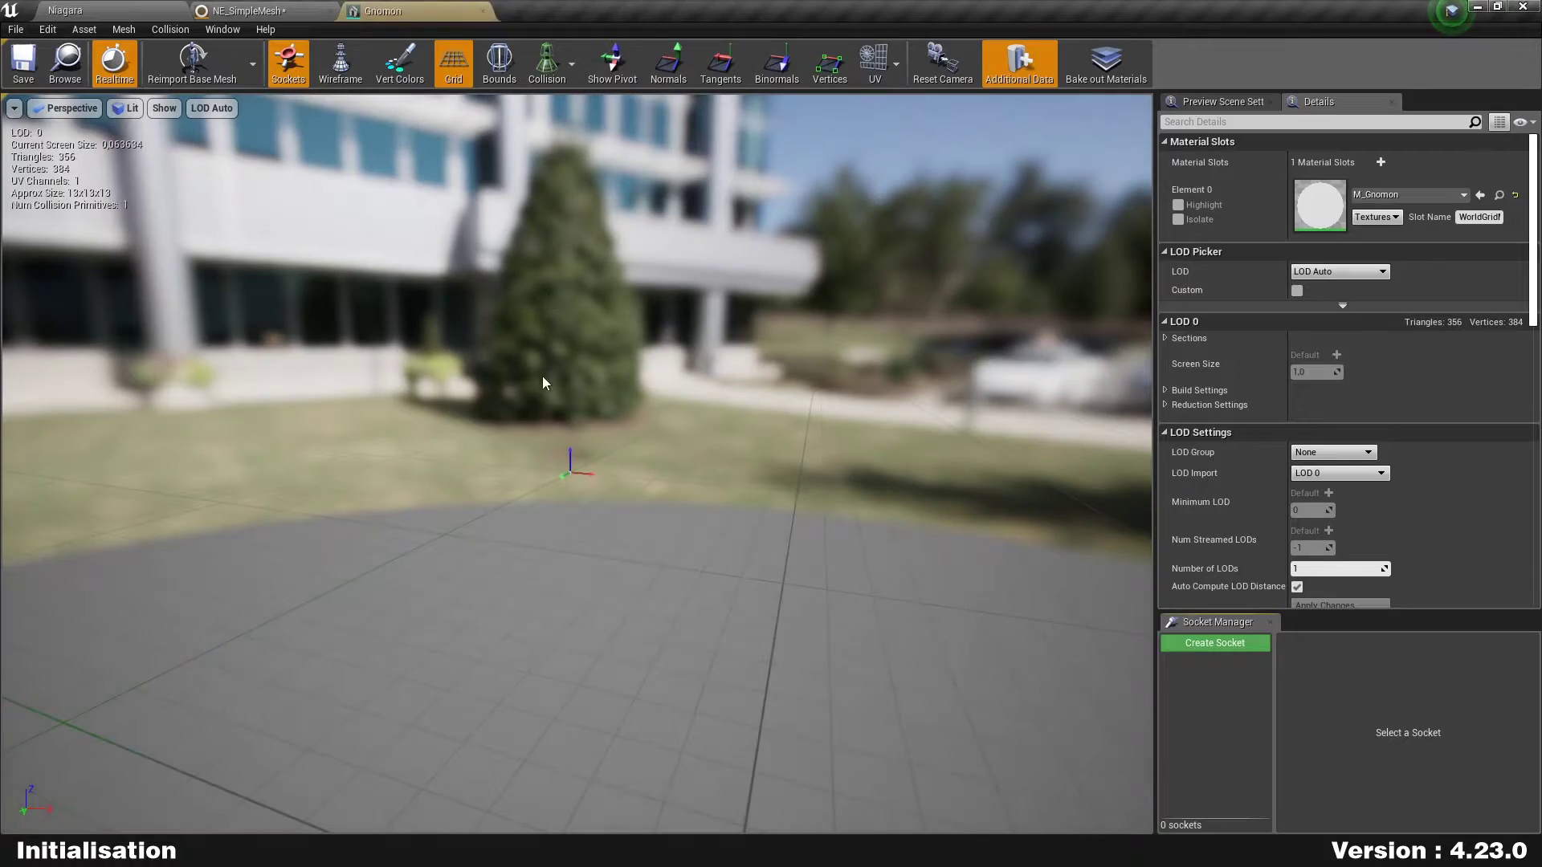
scroll(590, 493, "up", 10)
left_click_drag(589, 494, 462, 434, "alt")
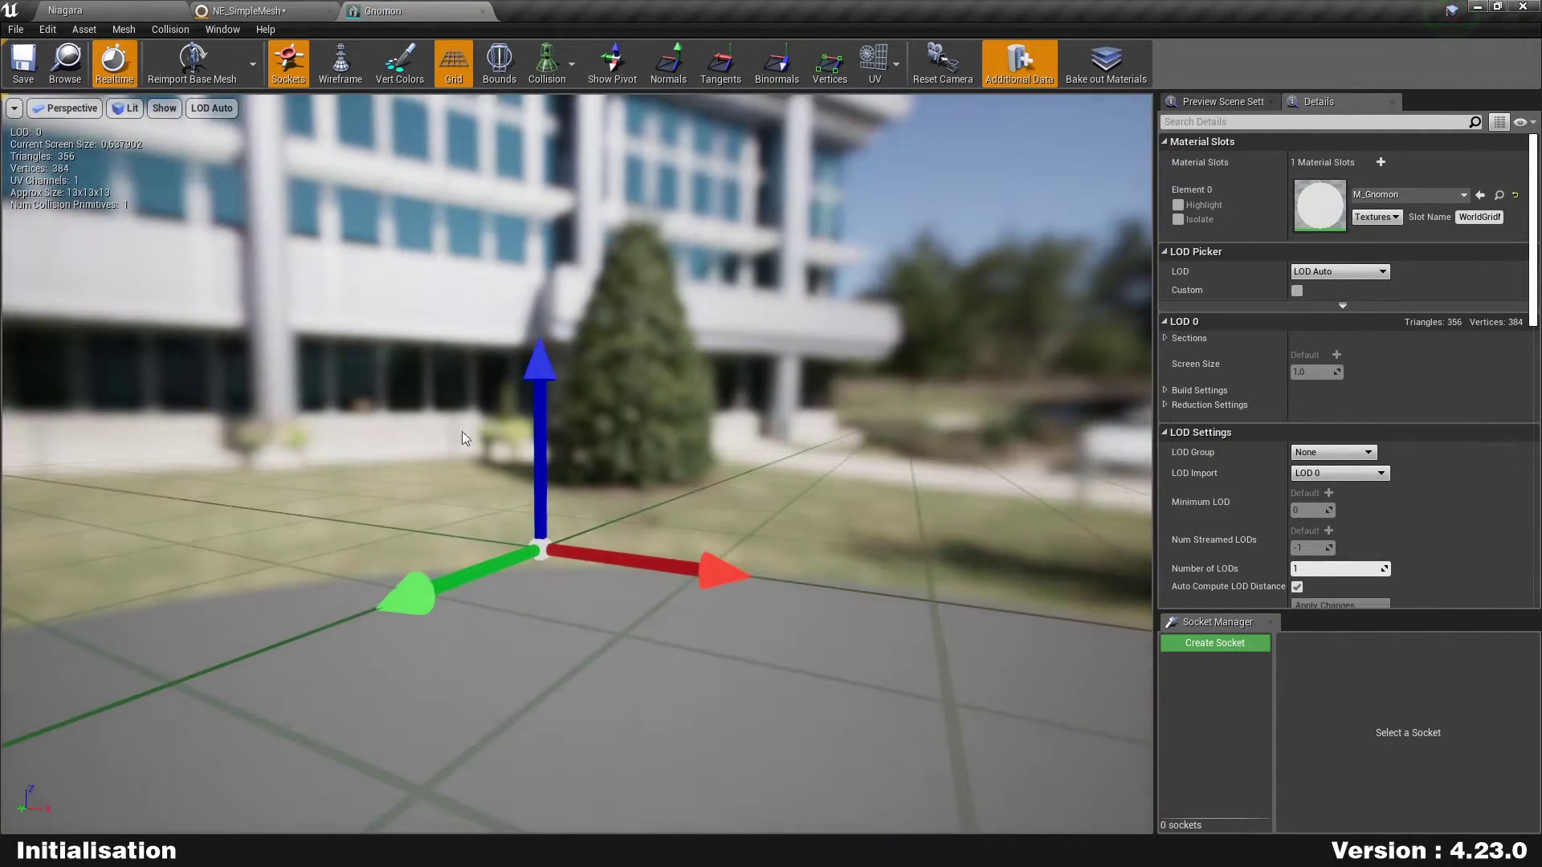
left_click(483, 11)
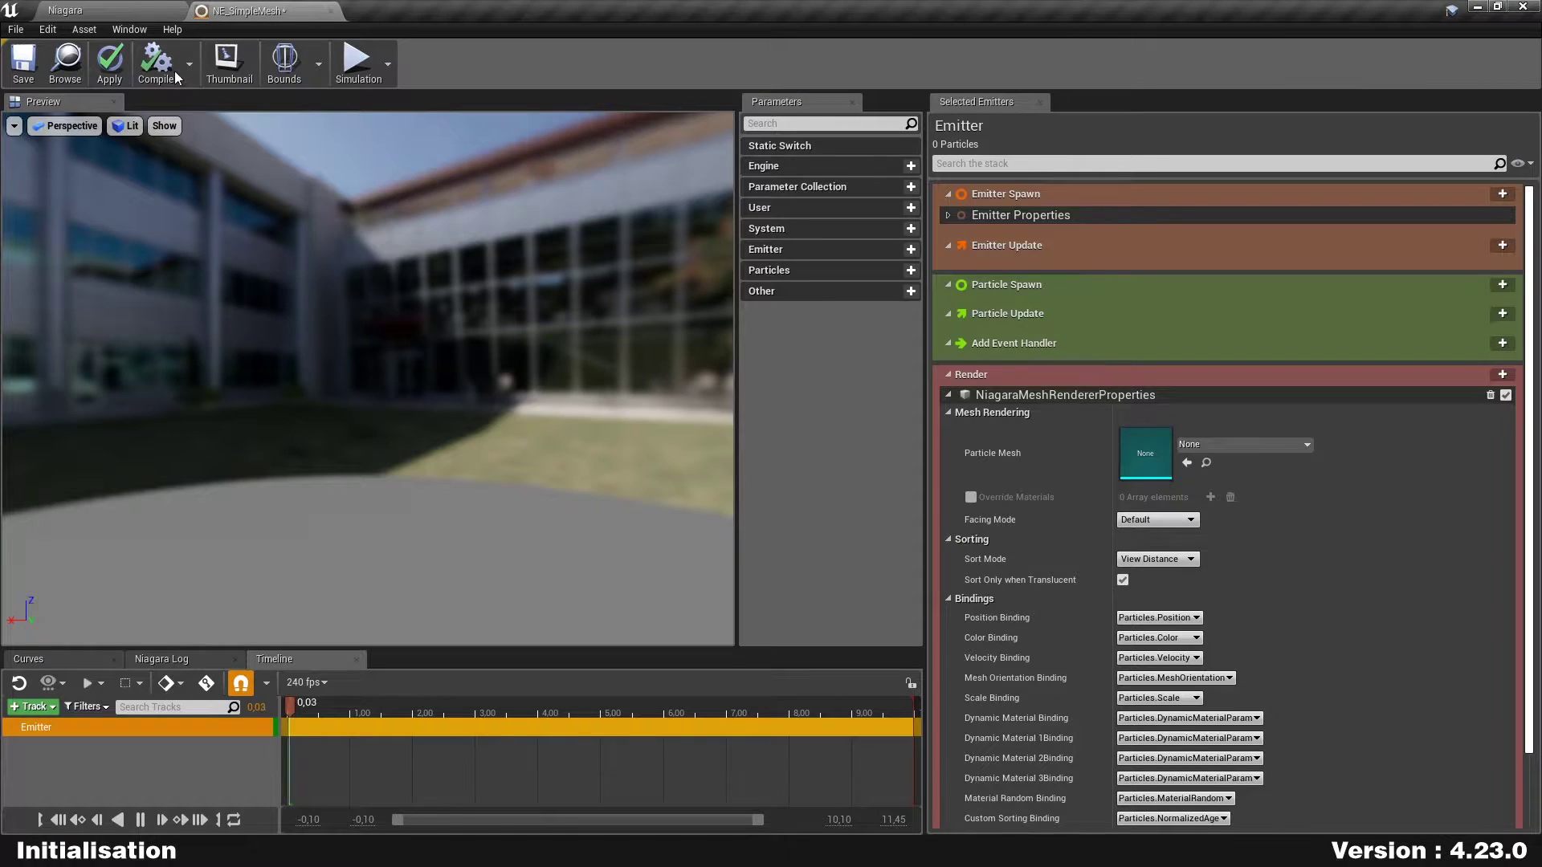
Enable Show Engine Content for the level editor's Content Browser
left_click(147, 9)
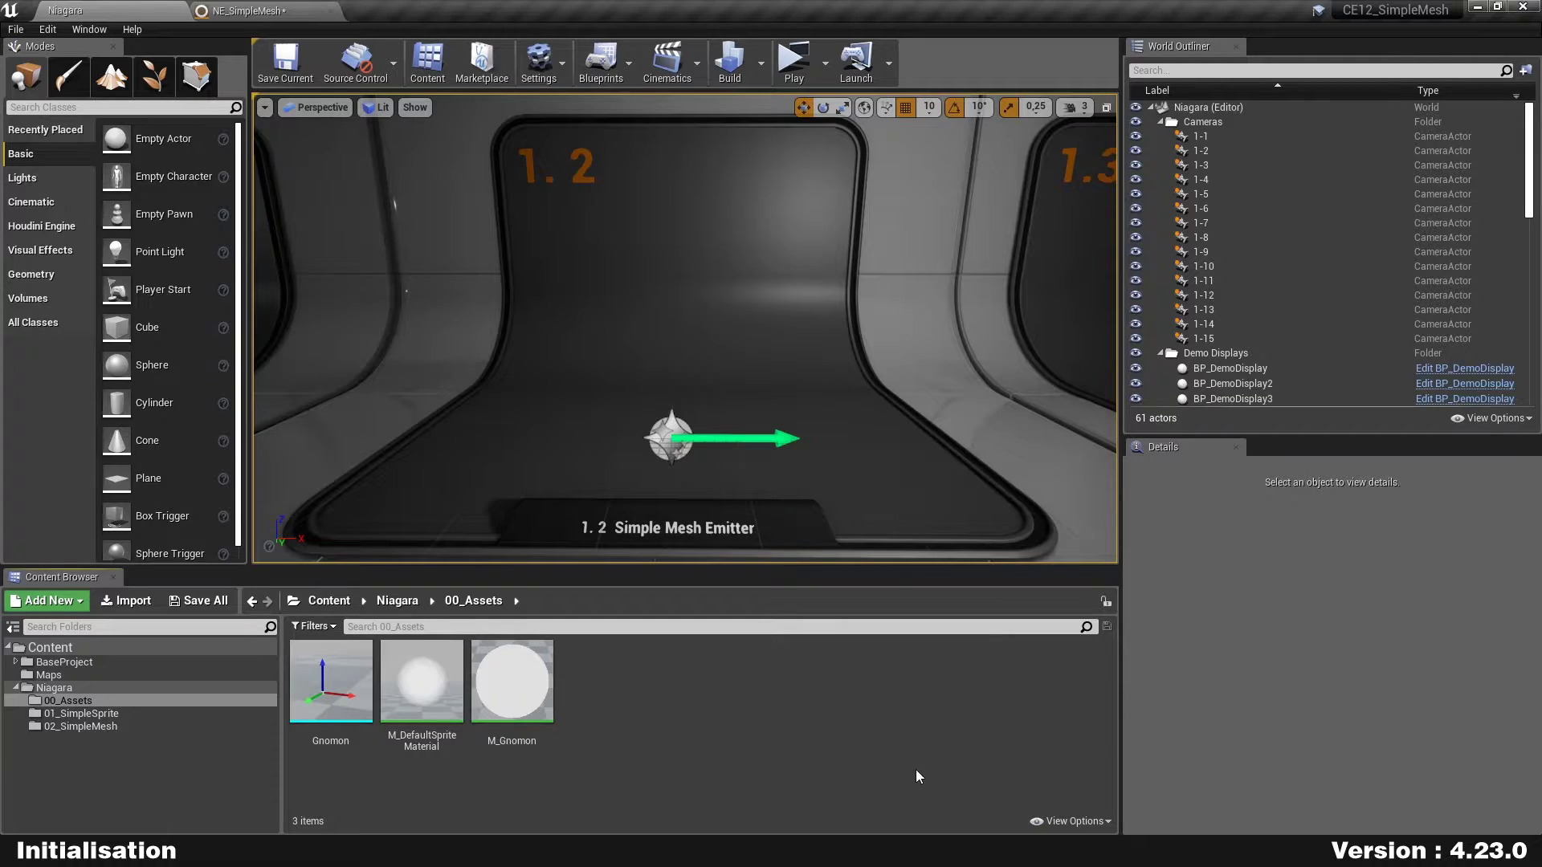
left_click(1095, 820)
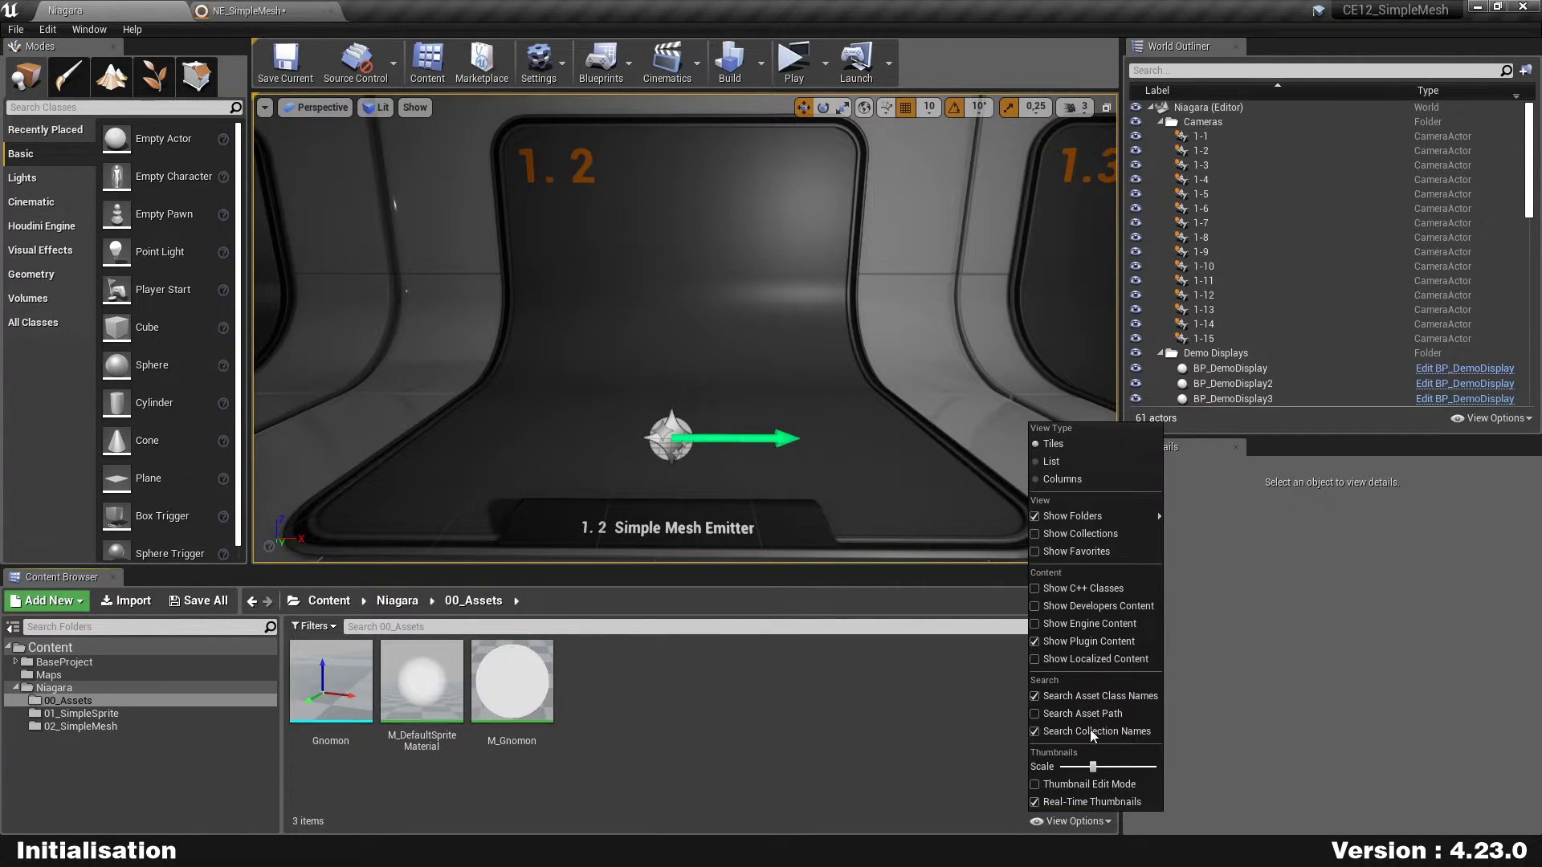
left_click(1117, 624)
left_click(1068, 821)
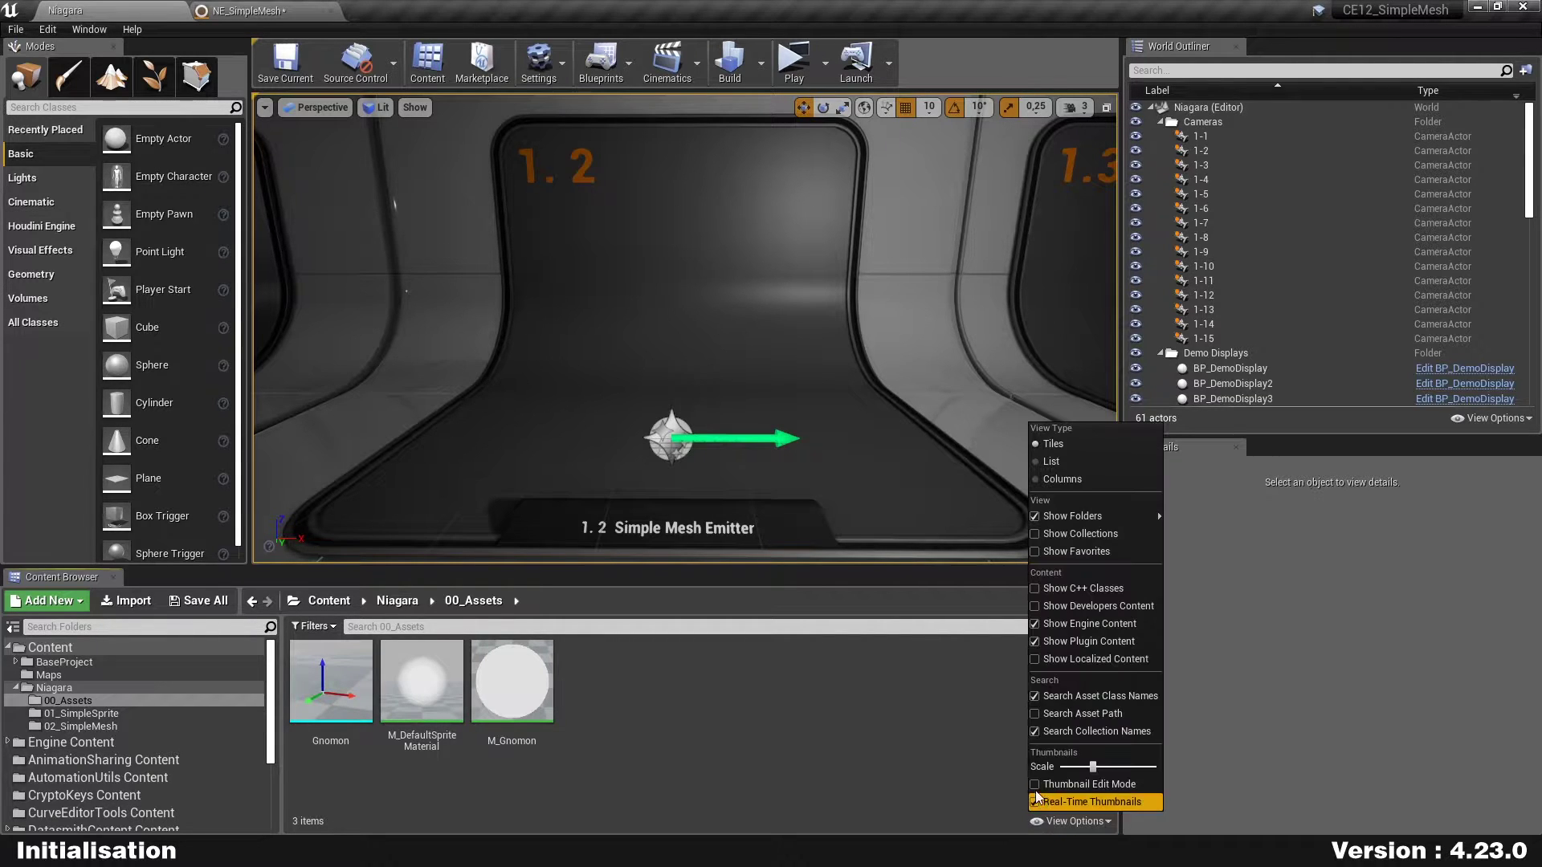
left_click(811, 705)
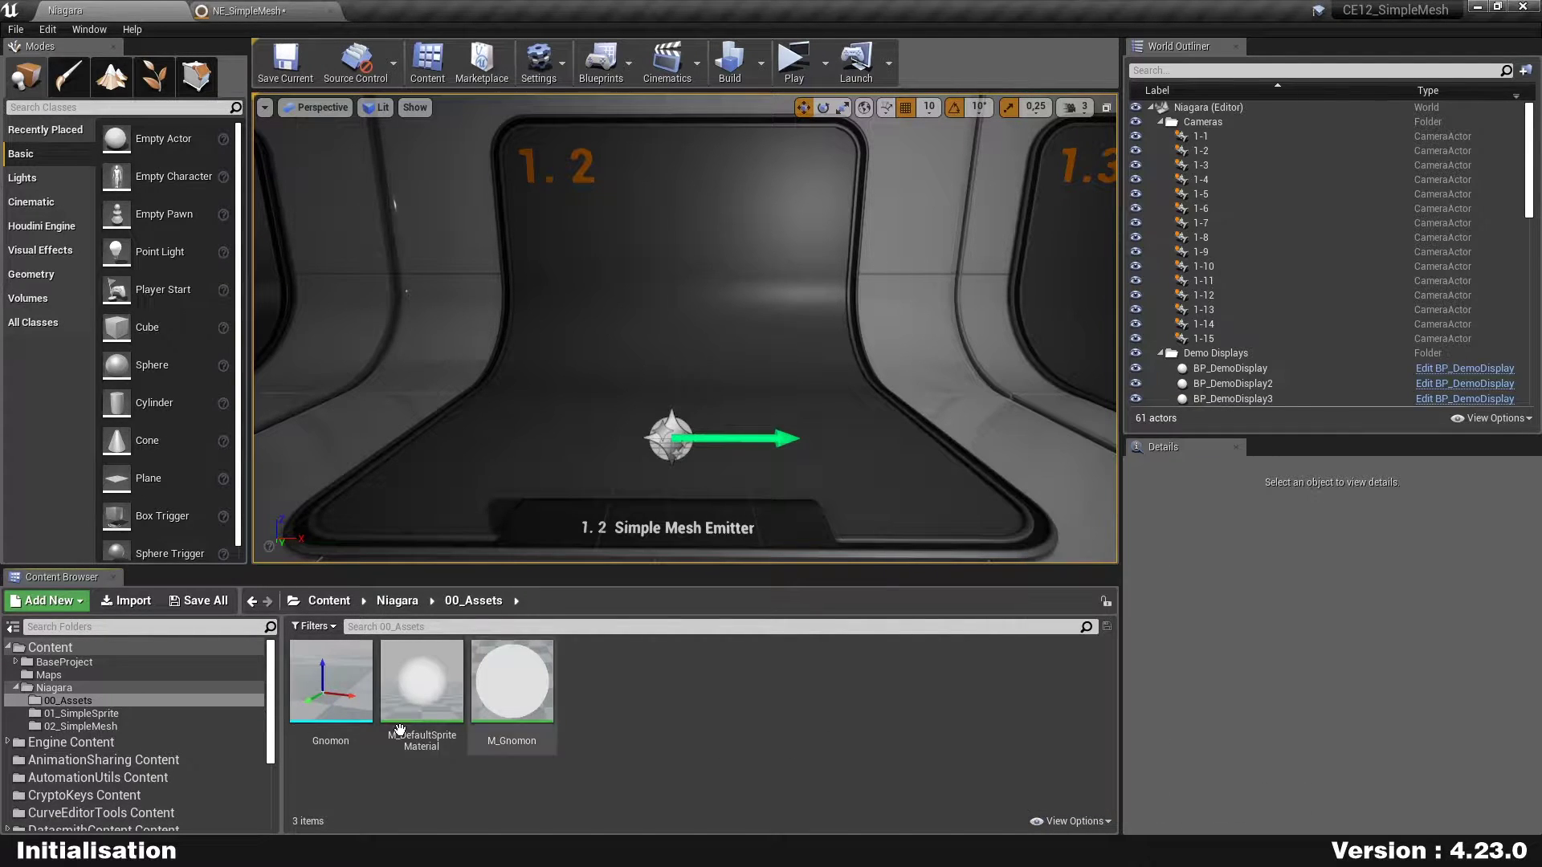
Search Niagara Content for "gnomo" and assign the S_Gnomon mesh as the mesh renderer's Particle Mesh
scroll(273, 718, "down", 5)
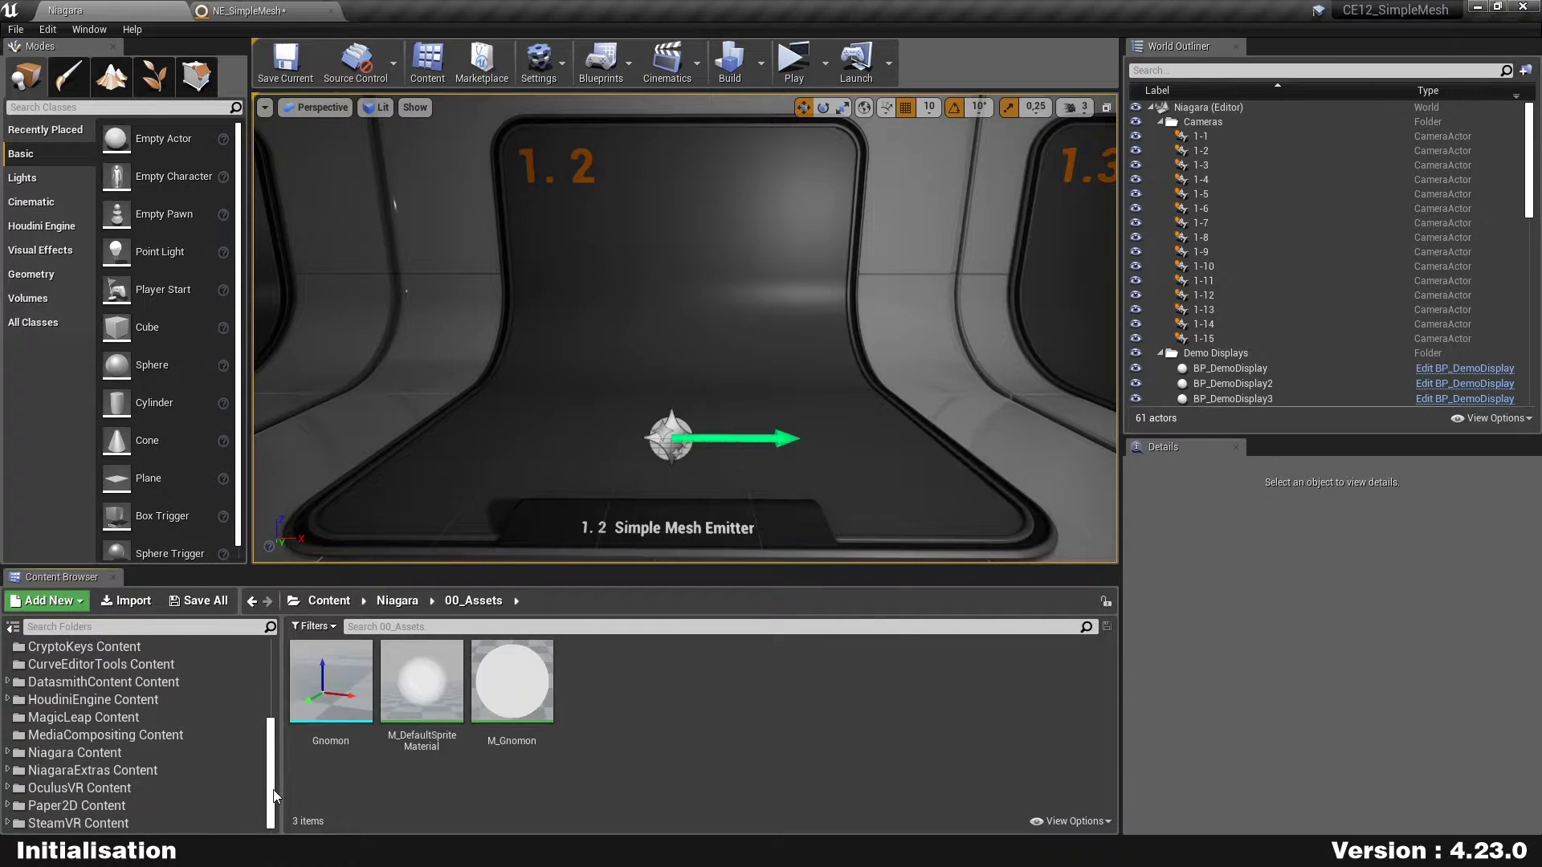
left_click(120, 752)
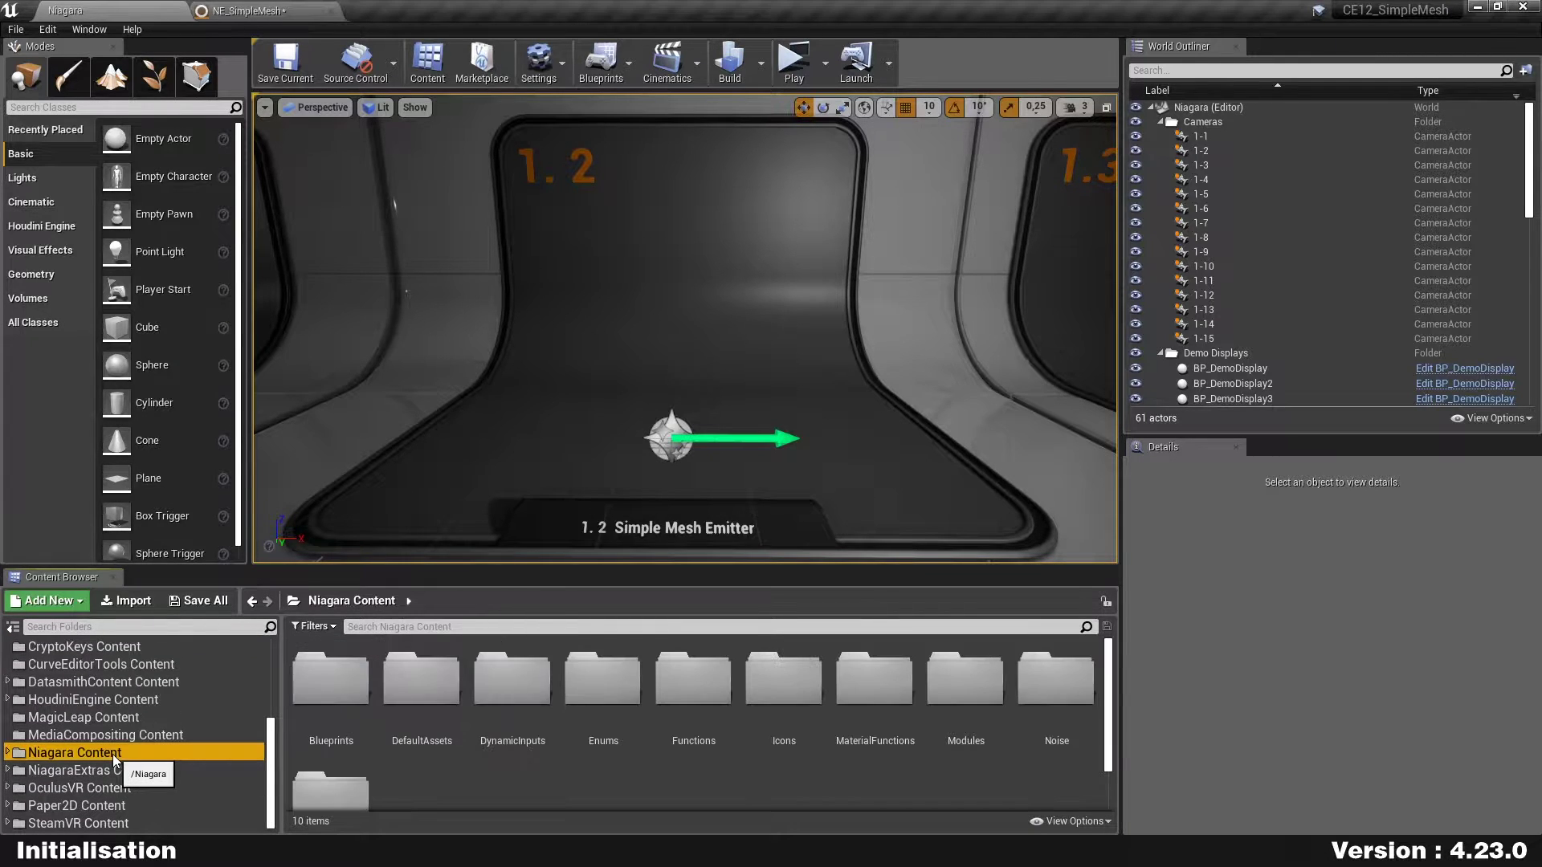
left_click(453, 633)
type("gno")
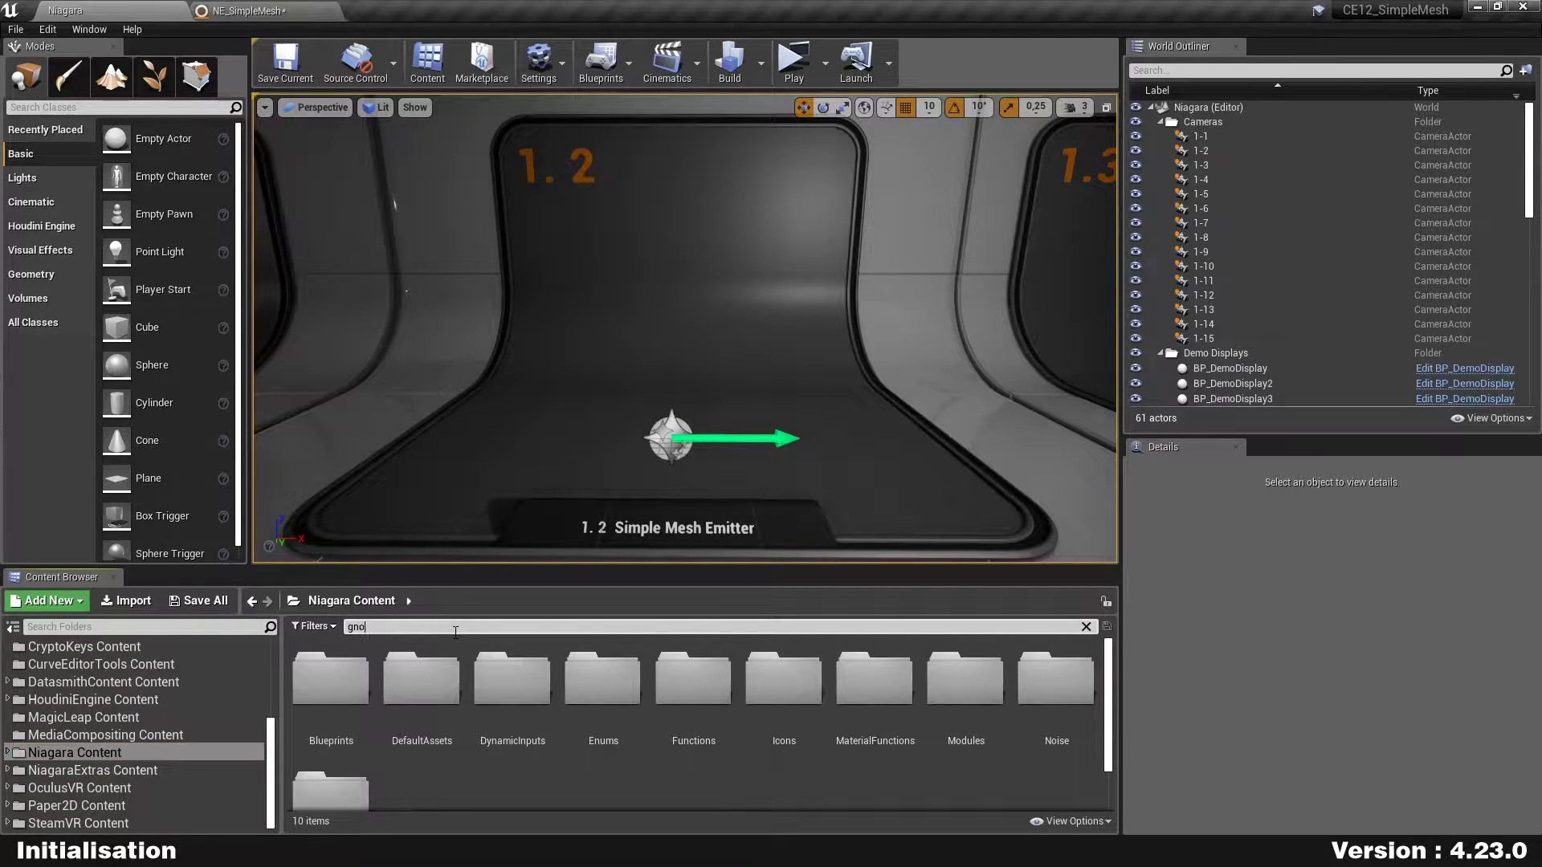
type("mo")
left_click(499, 679)
left_click(318, 11)
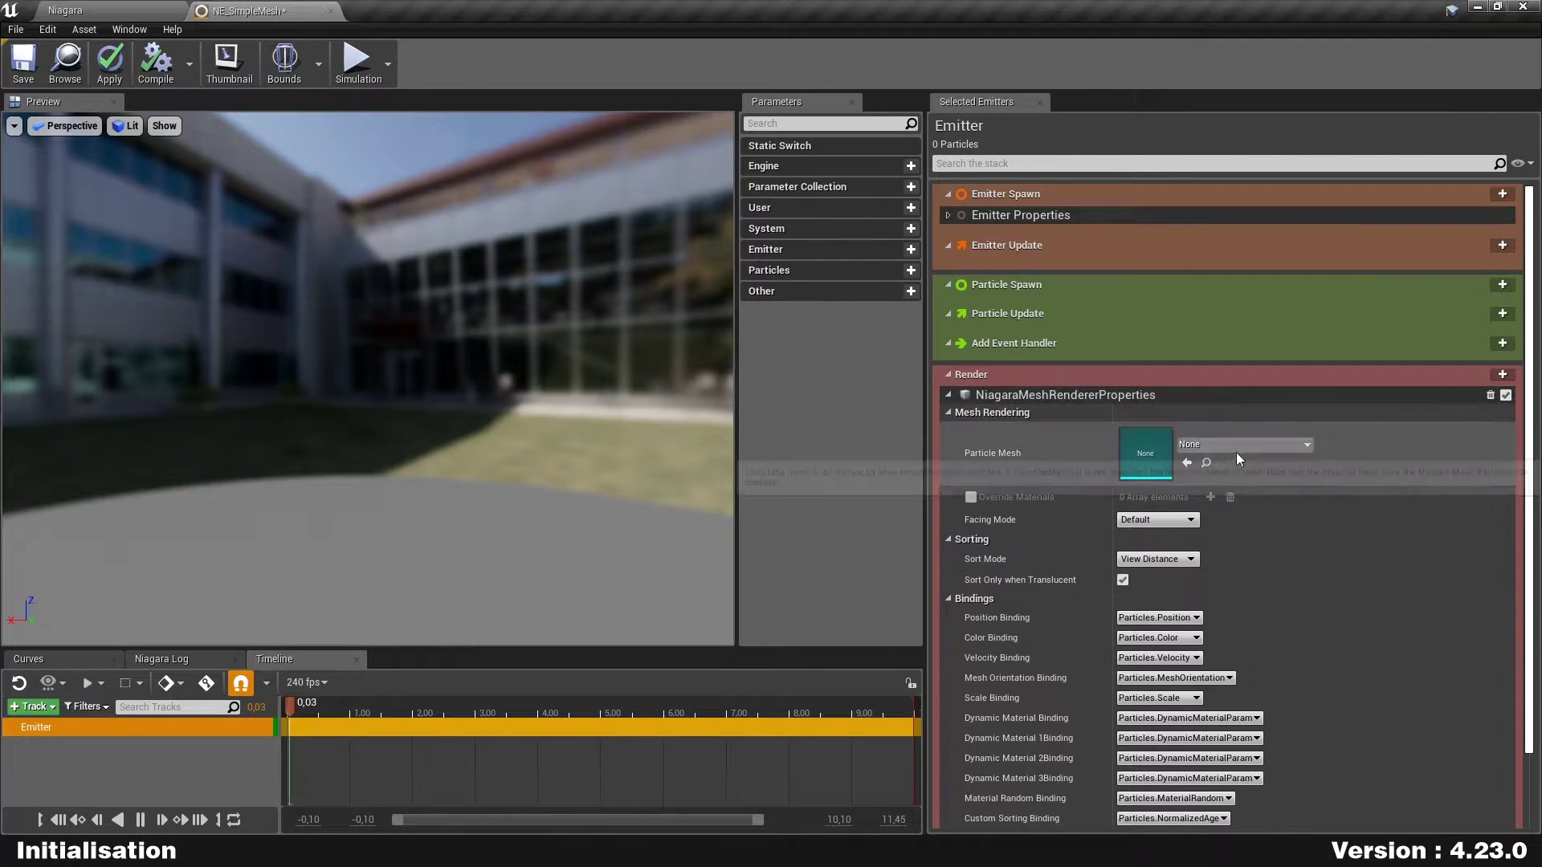
left_click(1186, 464)
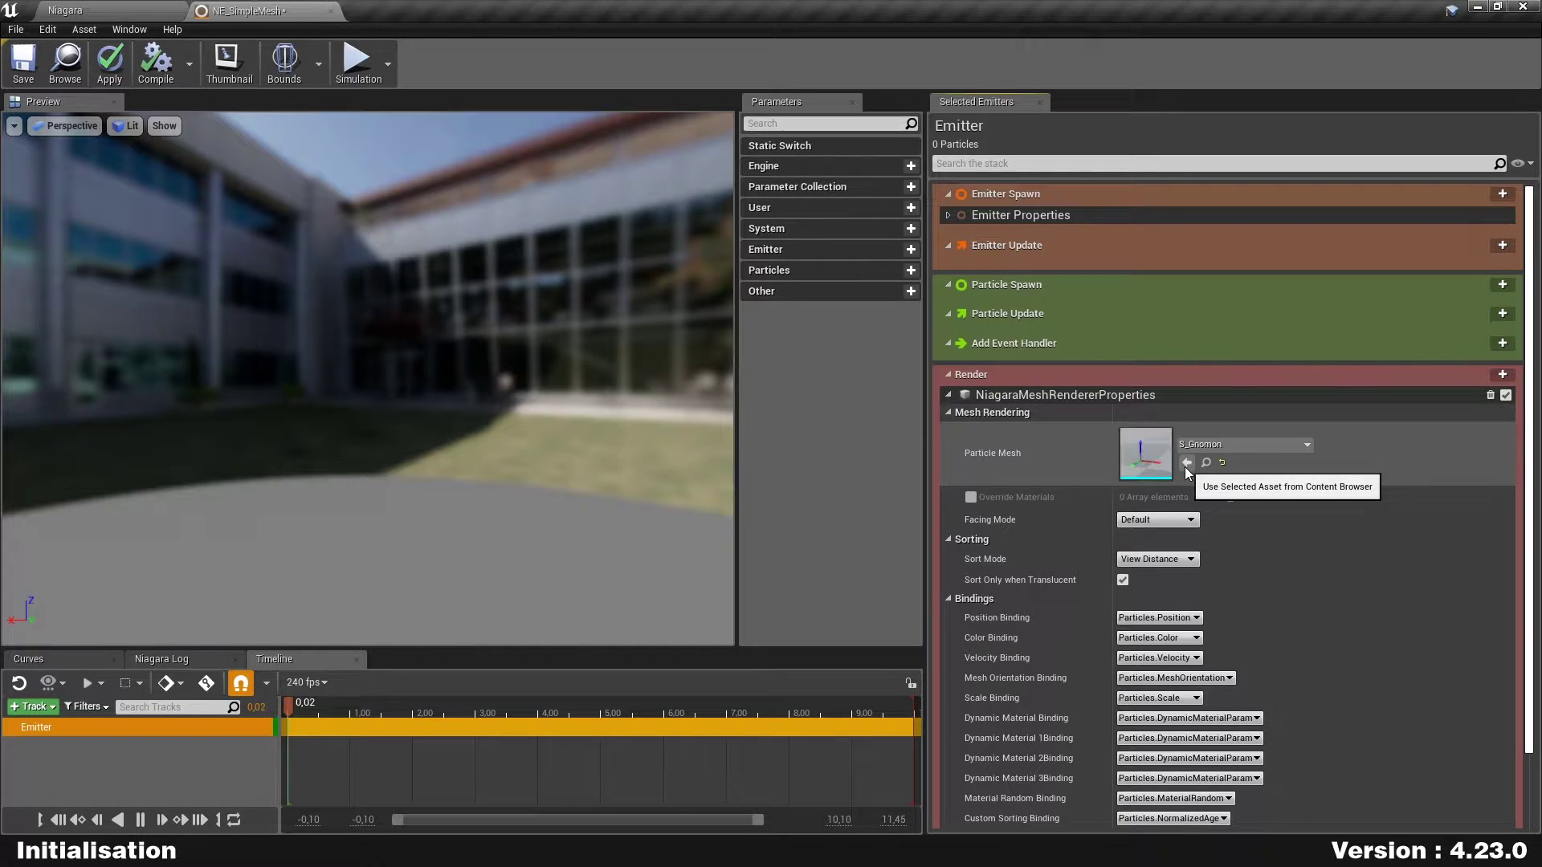
Hide the engine content in the Content Browser and clear the asset search in the BaseProject folder
left_click(142, 10)
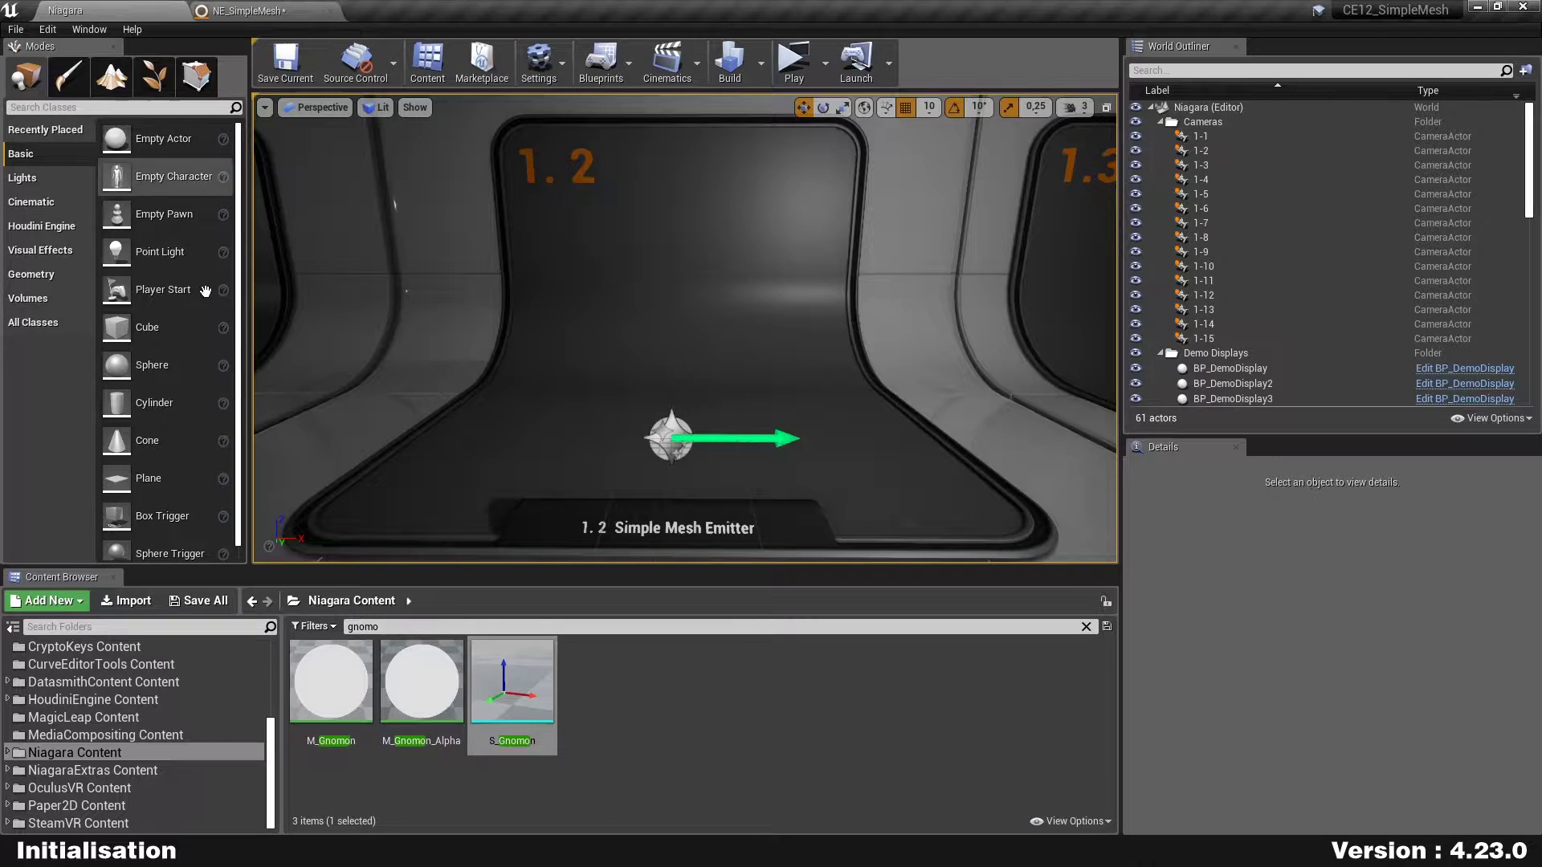
left_click(1084, 817)
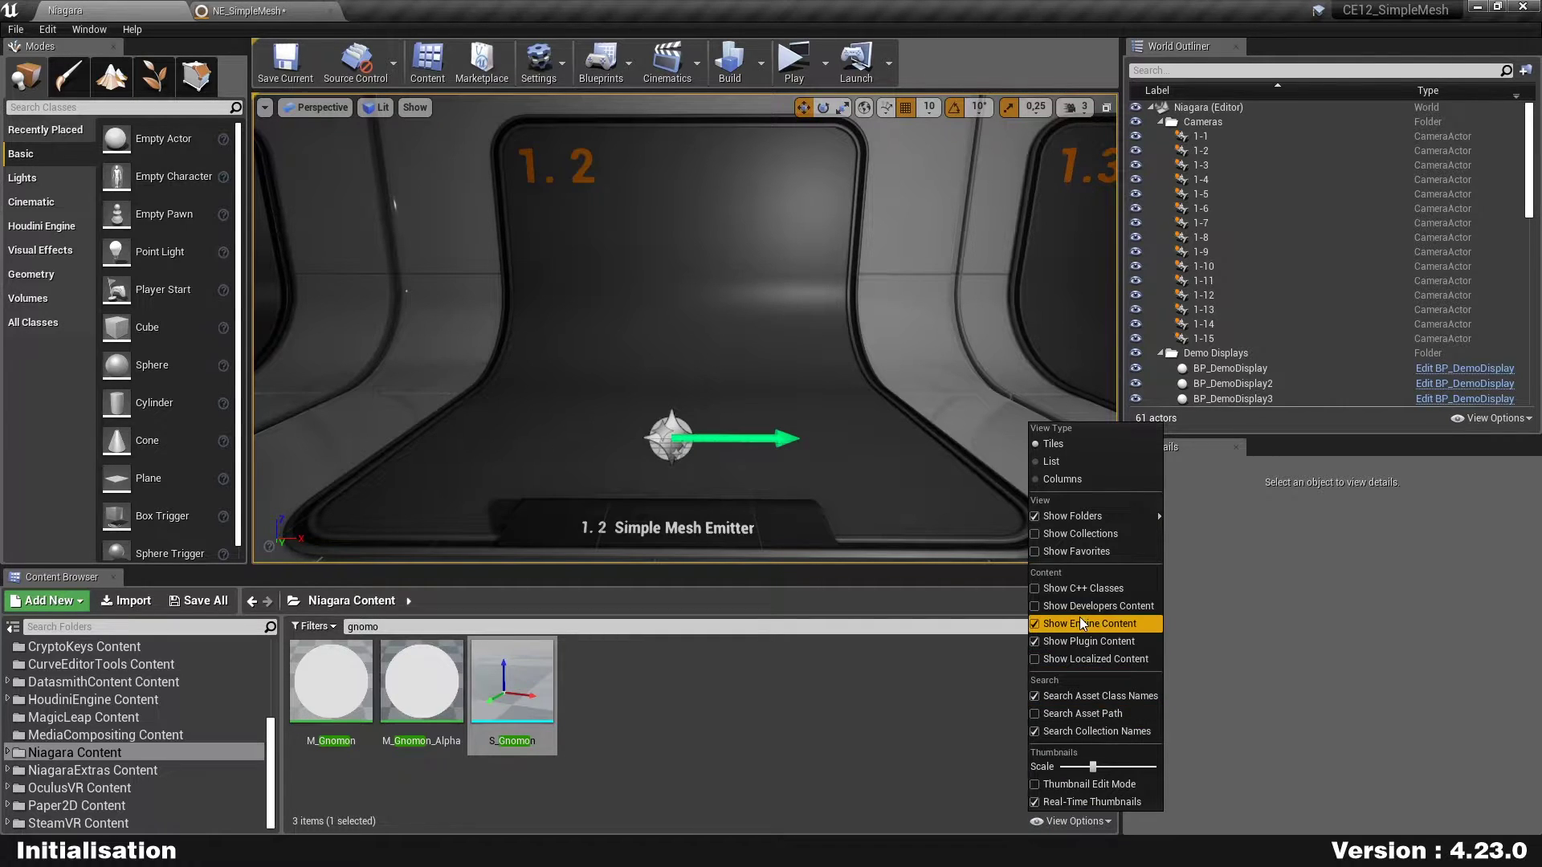
left_click(1118, 642)
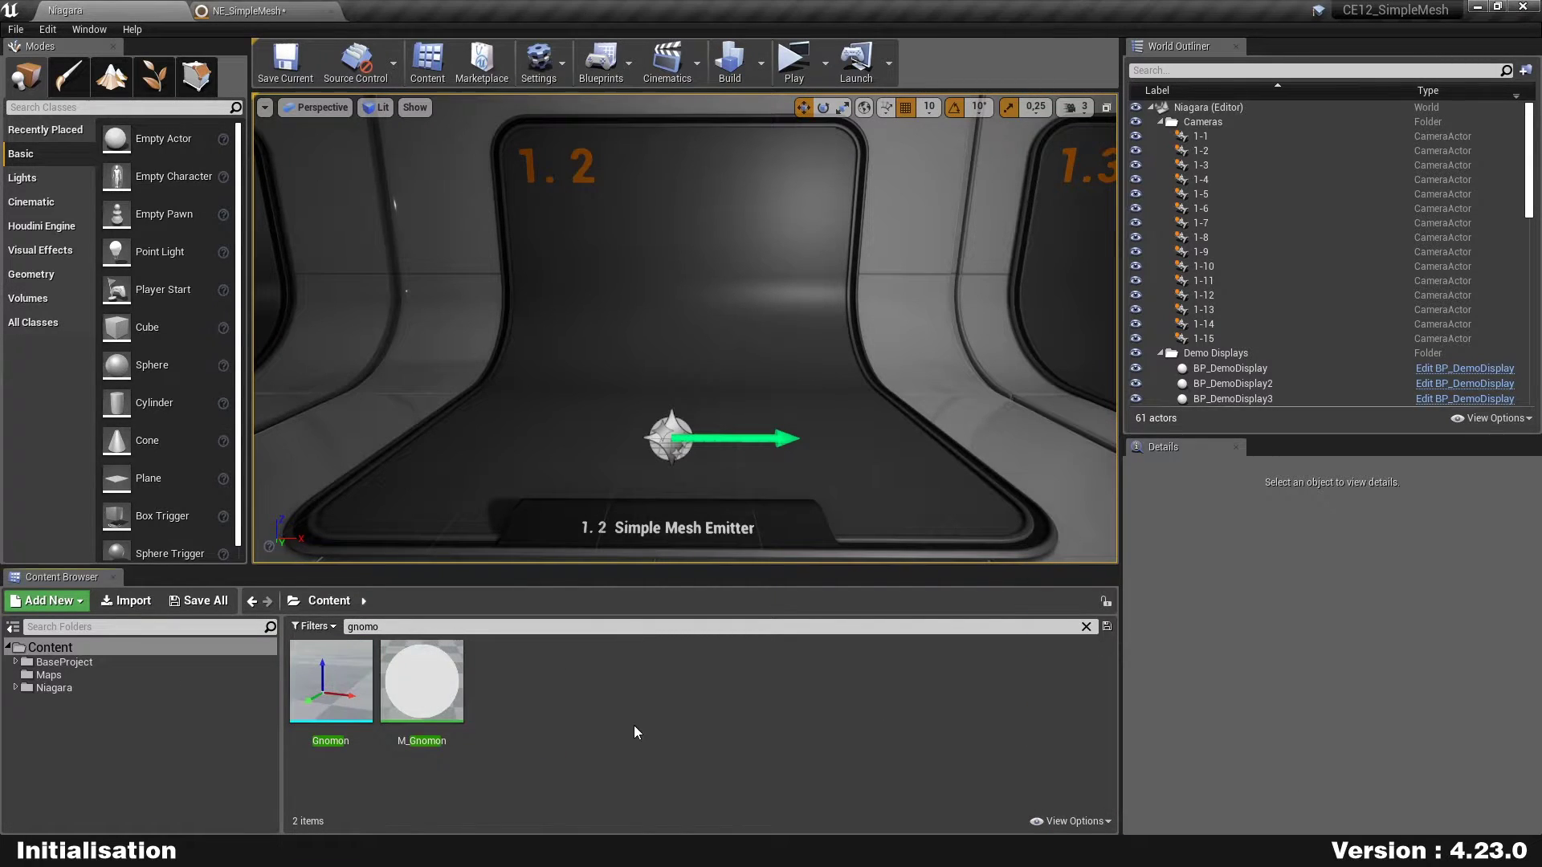
left_click(97, 662)
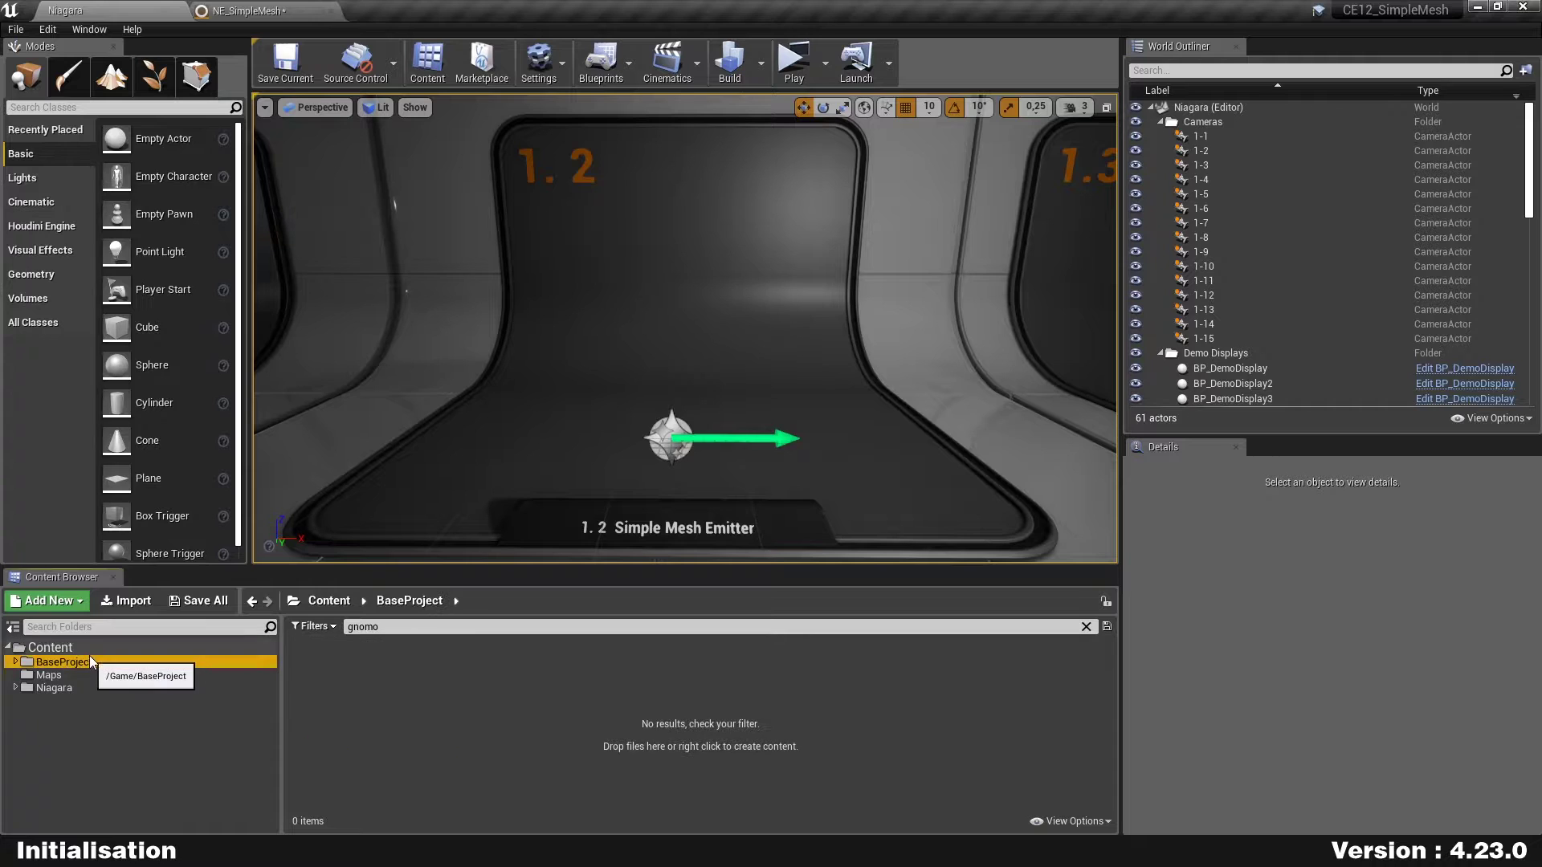
left_click(1085, 627)
Collapse the mesh renderer properties in NE_SimpleMesh and add an Emitter Life Cycle module to Emitter Update
left_click(249, 10)
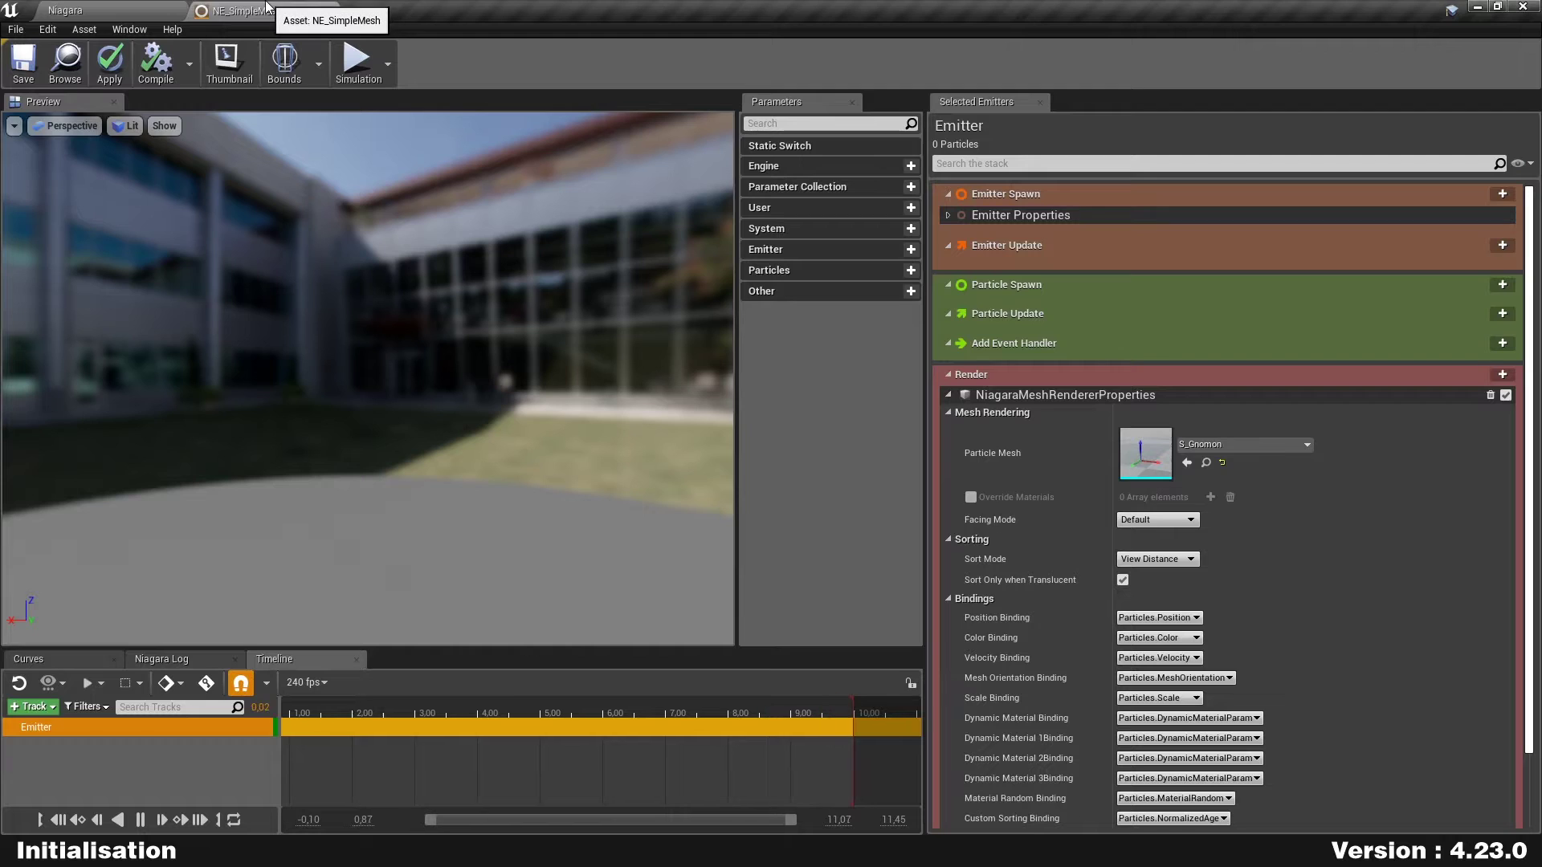
left_click(950, 395)
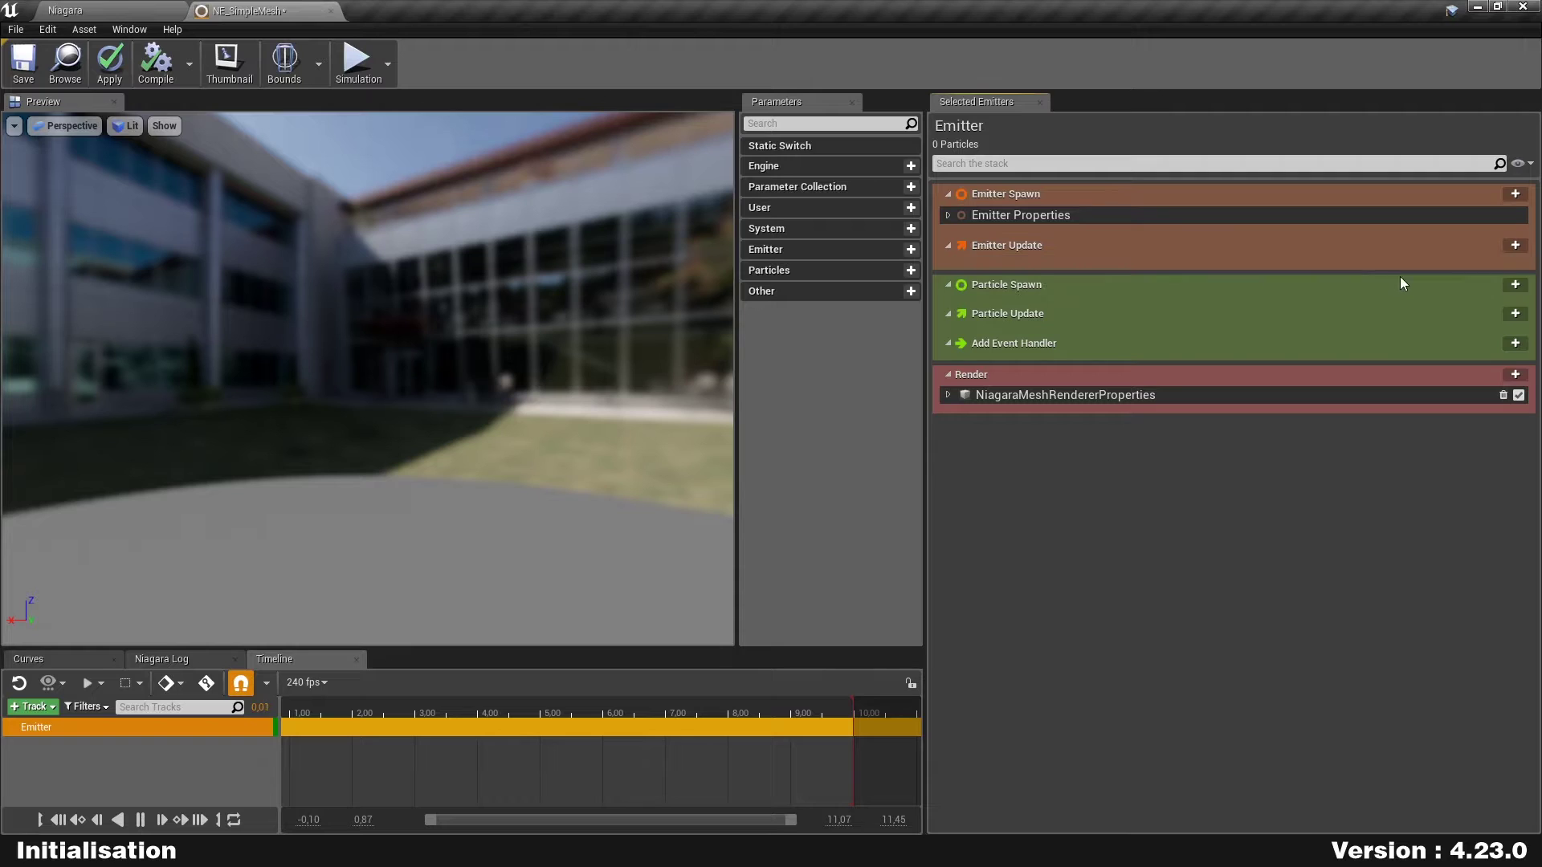
left_click(1514, 246)
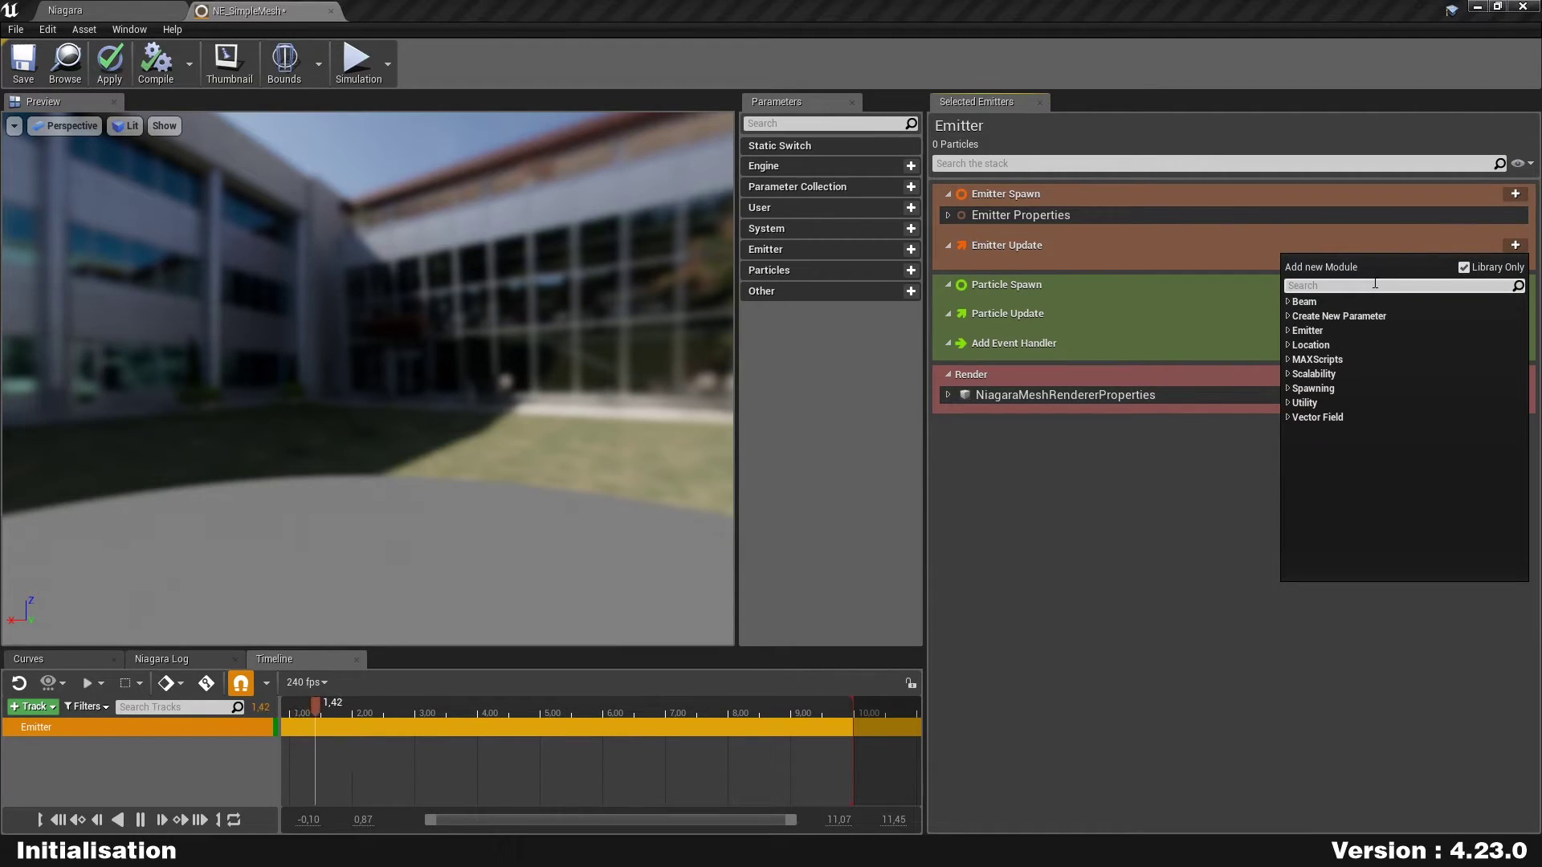
type("emitter")
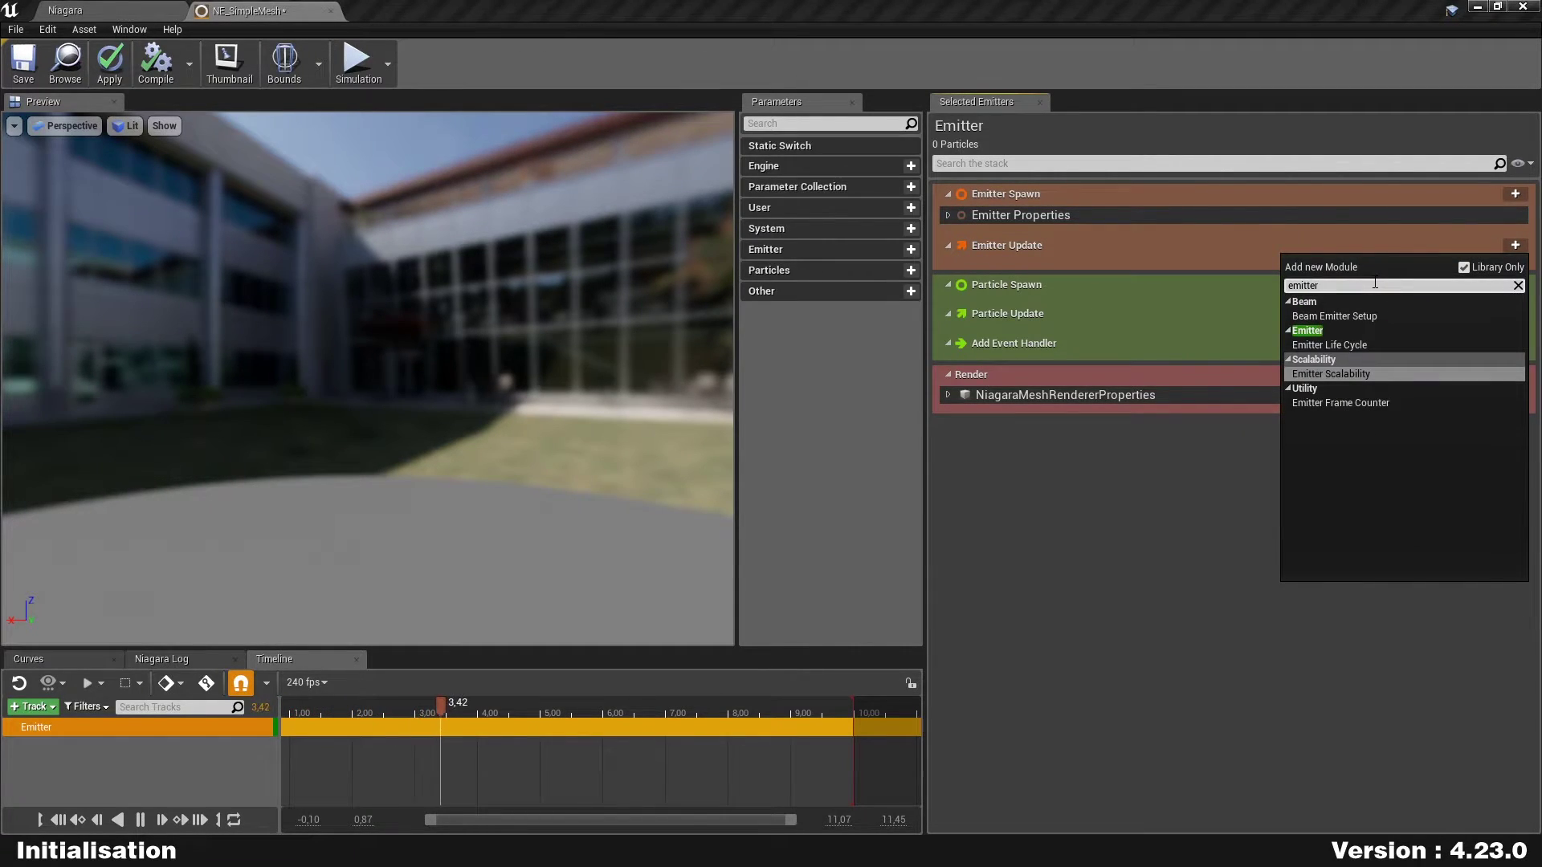
key("Return")
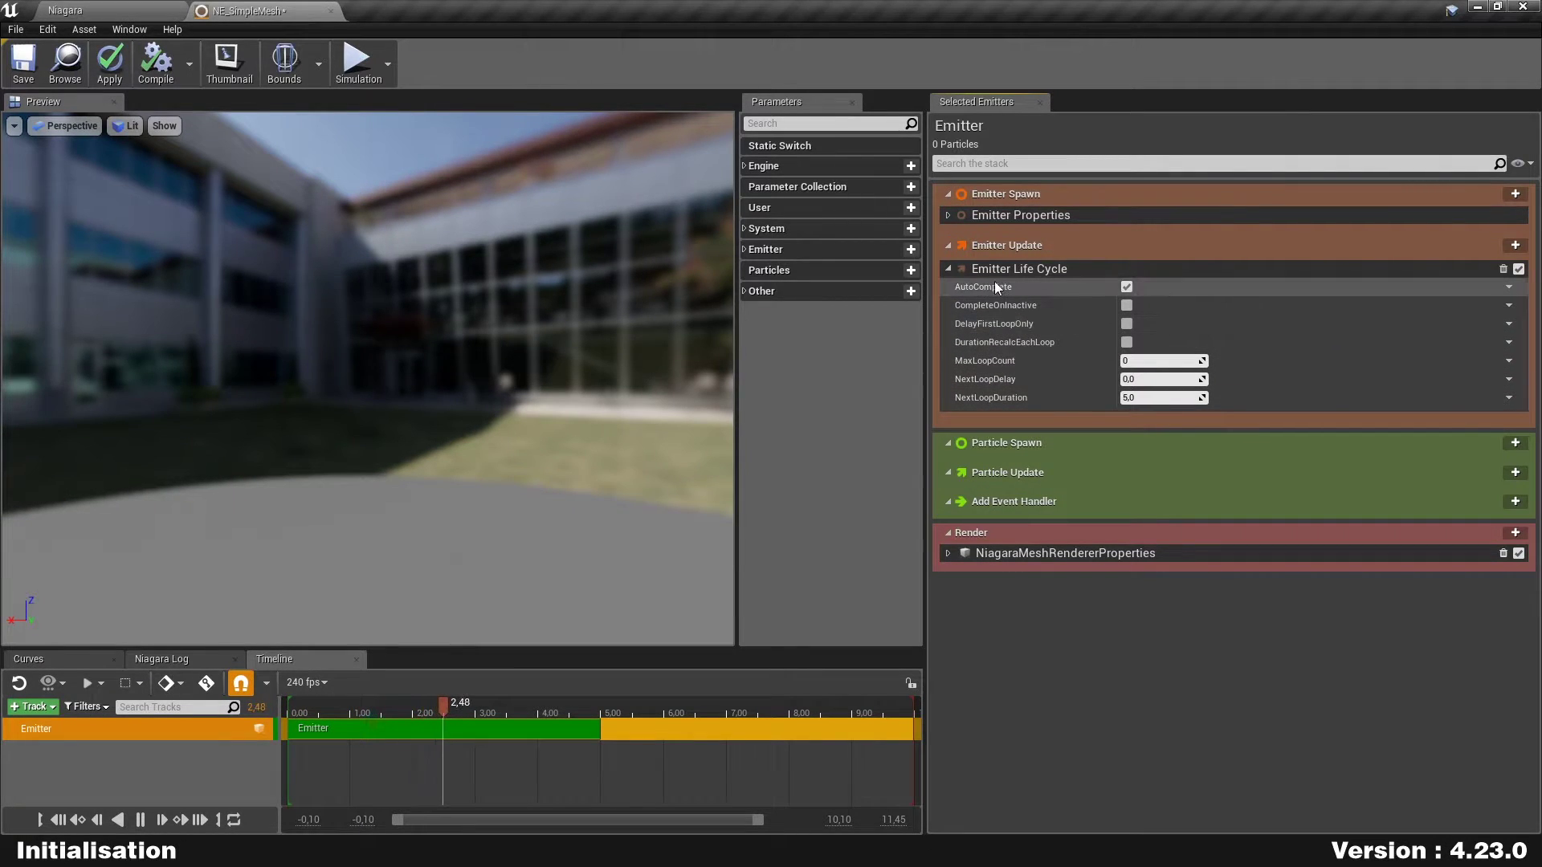
Collapse the Emitter Life Cycle module and add a Spawn Rate module to Emitter Update
left_click(948, 269)
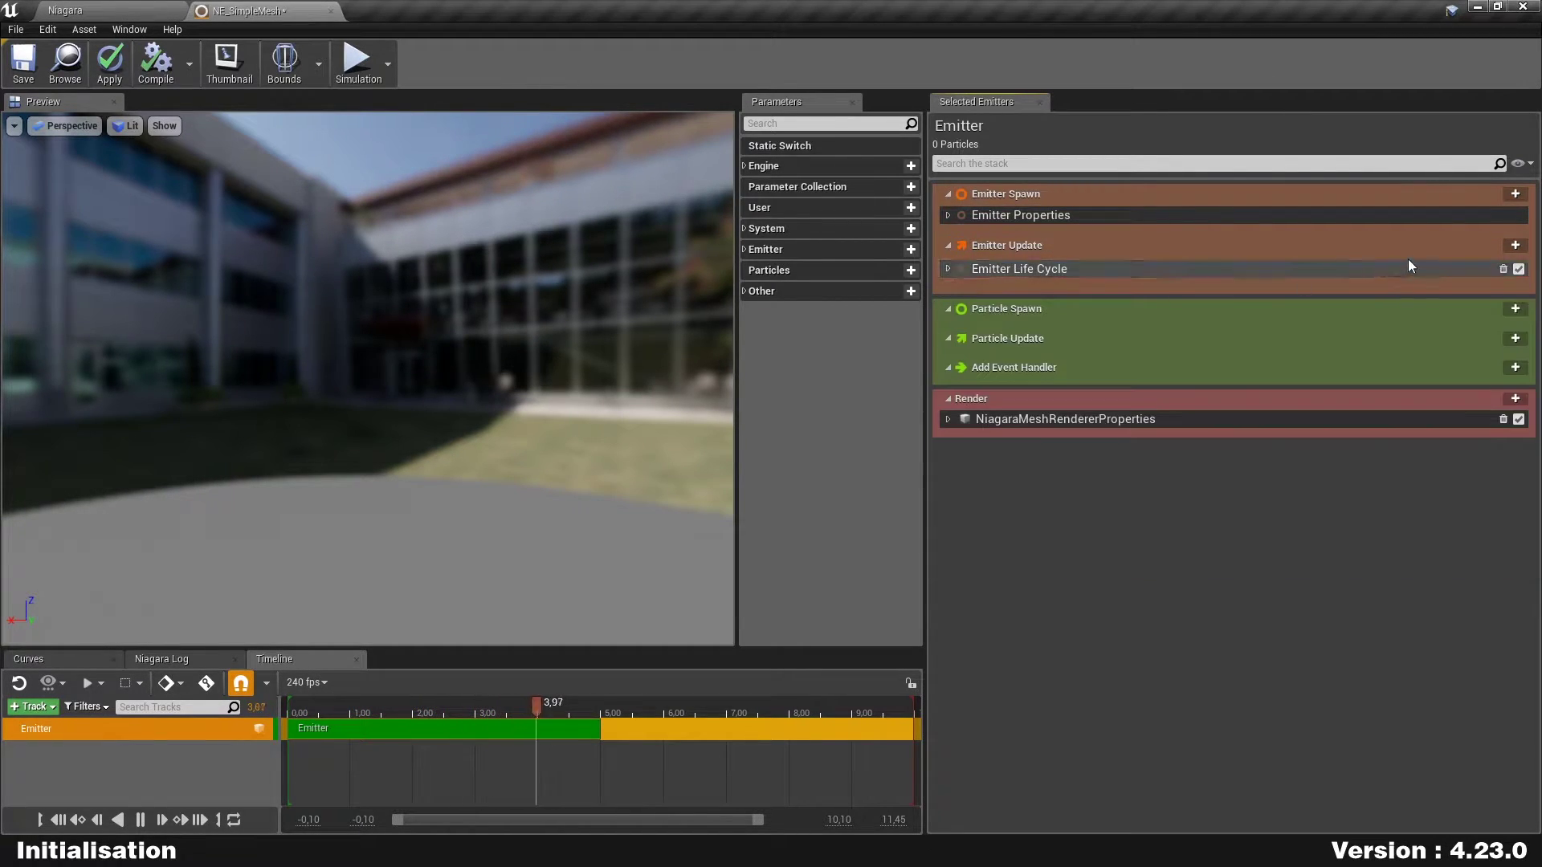
left_click(1515, 246)
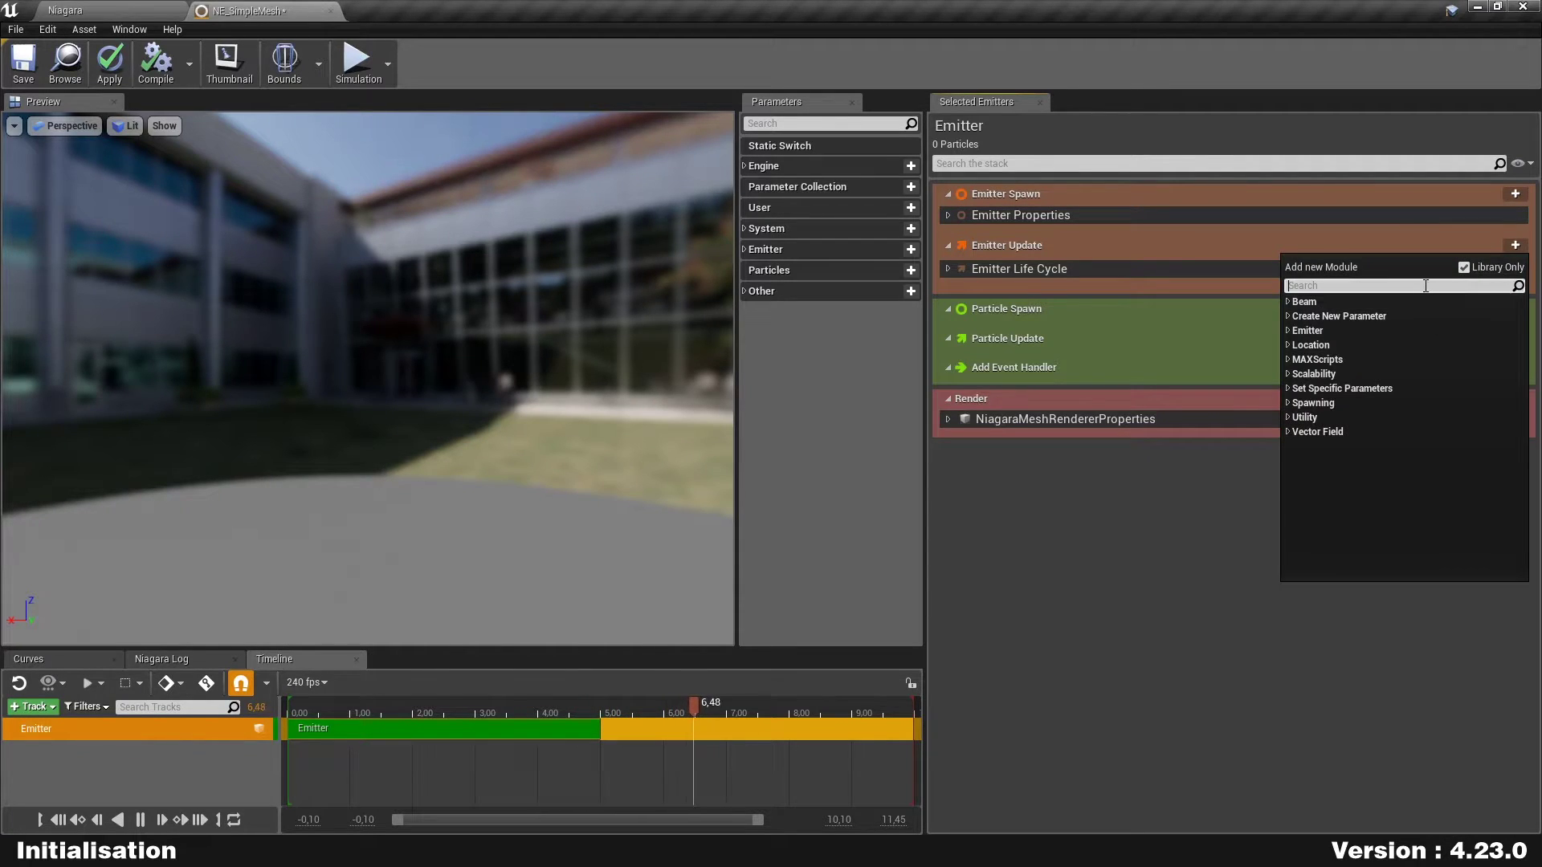
type("spaw")
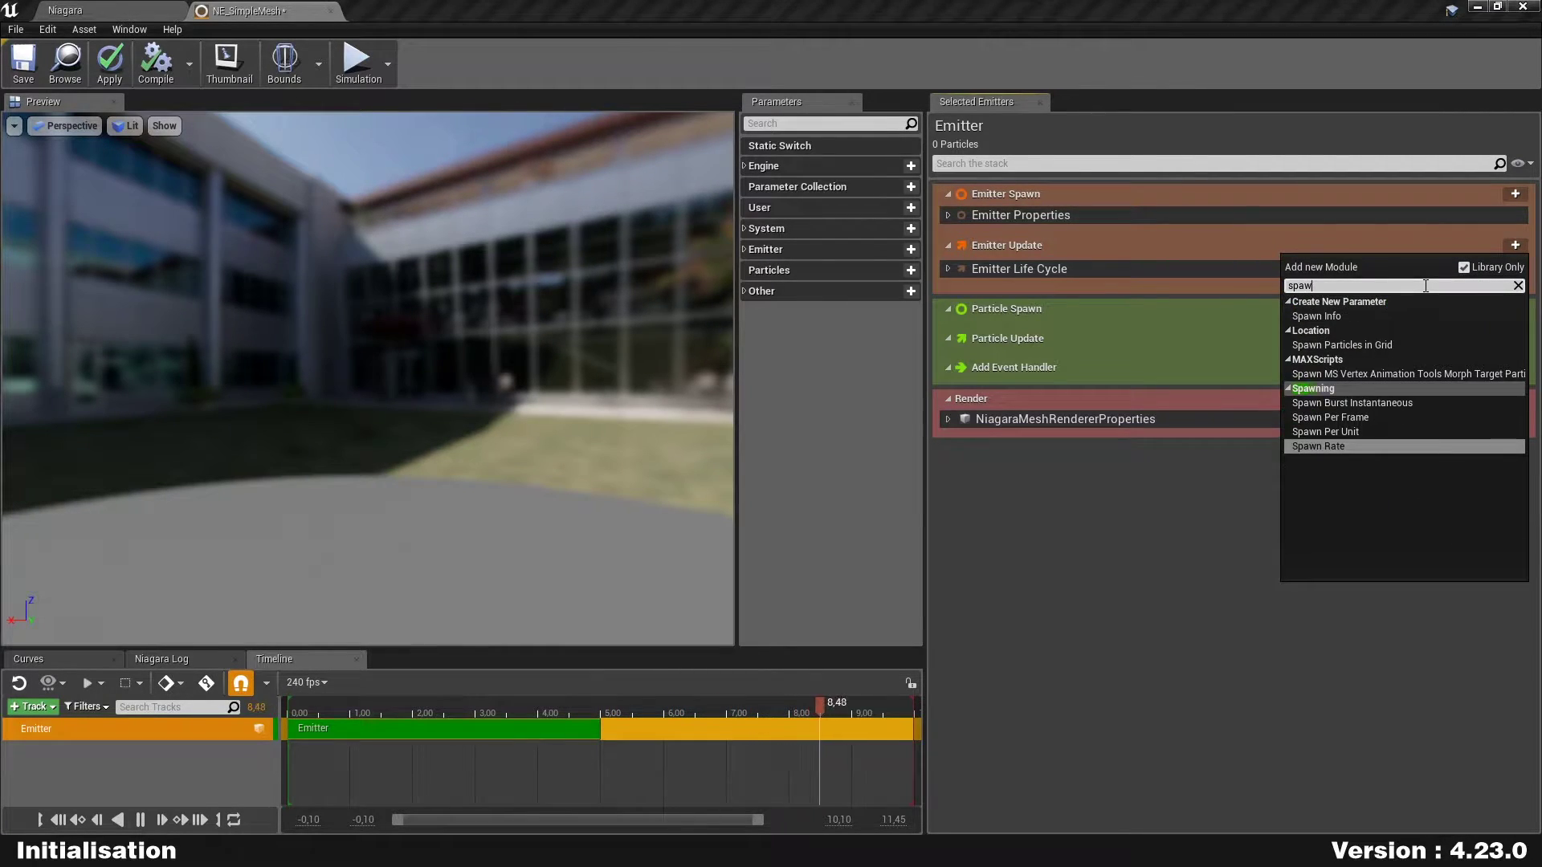
type("n rate")
key("Return")
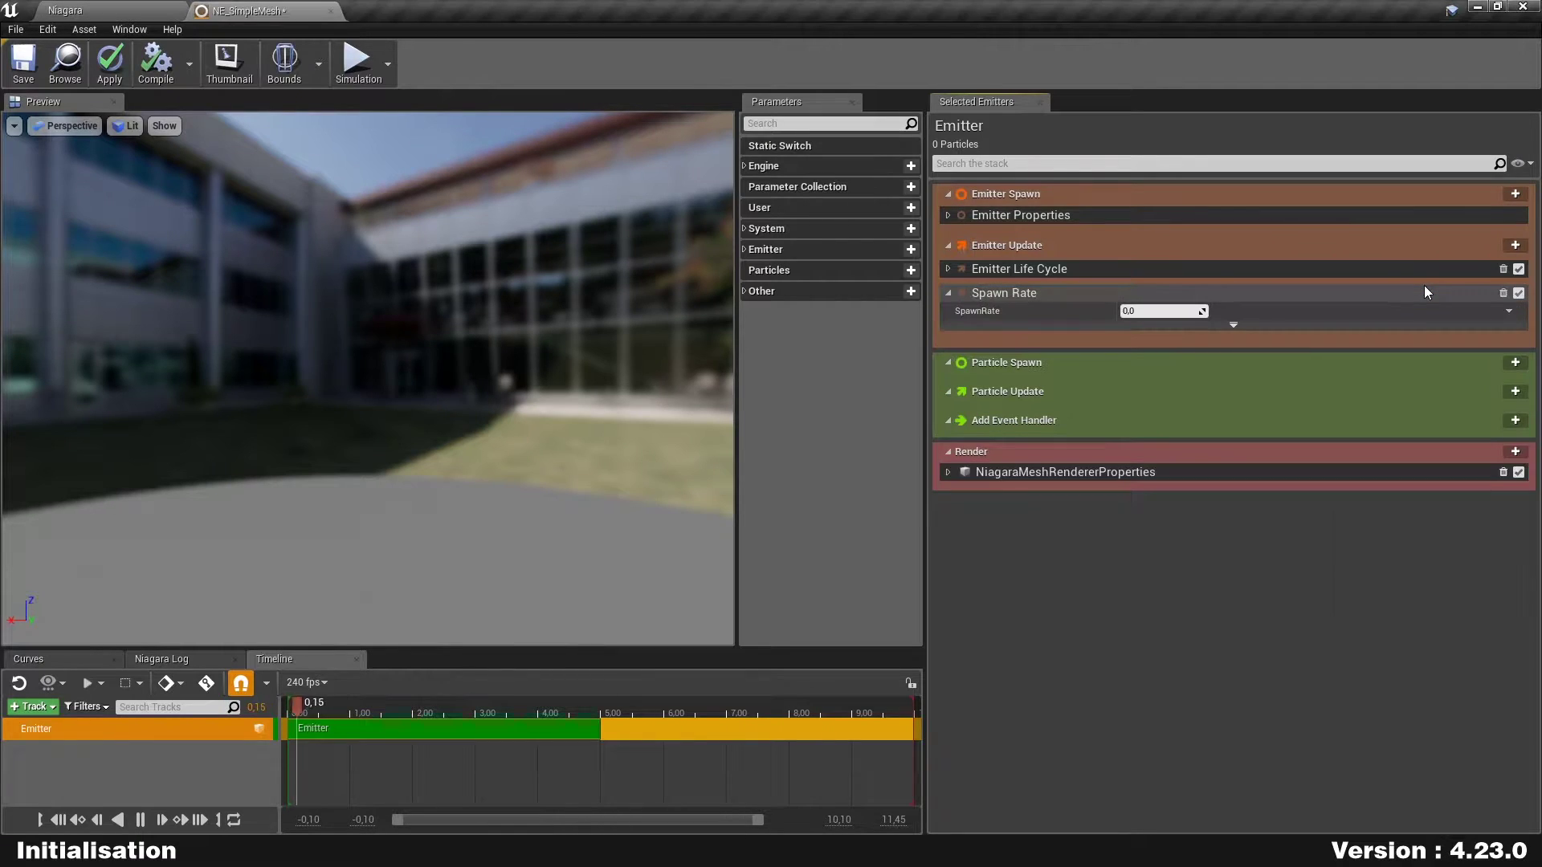
Set the SpawnRate to 5, frame the emitter in the preview and collapse the Spawn Rate module
left_click(1156, 311)
type("5")
key("Return")
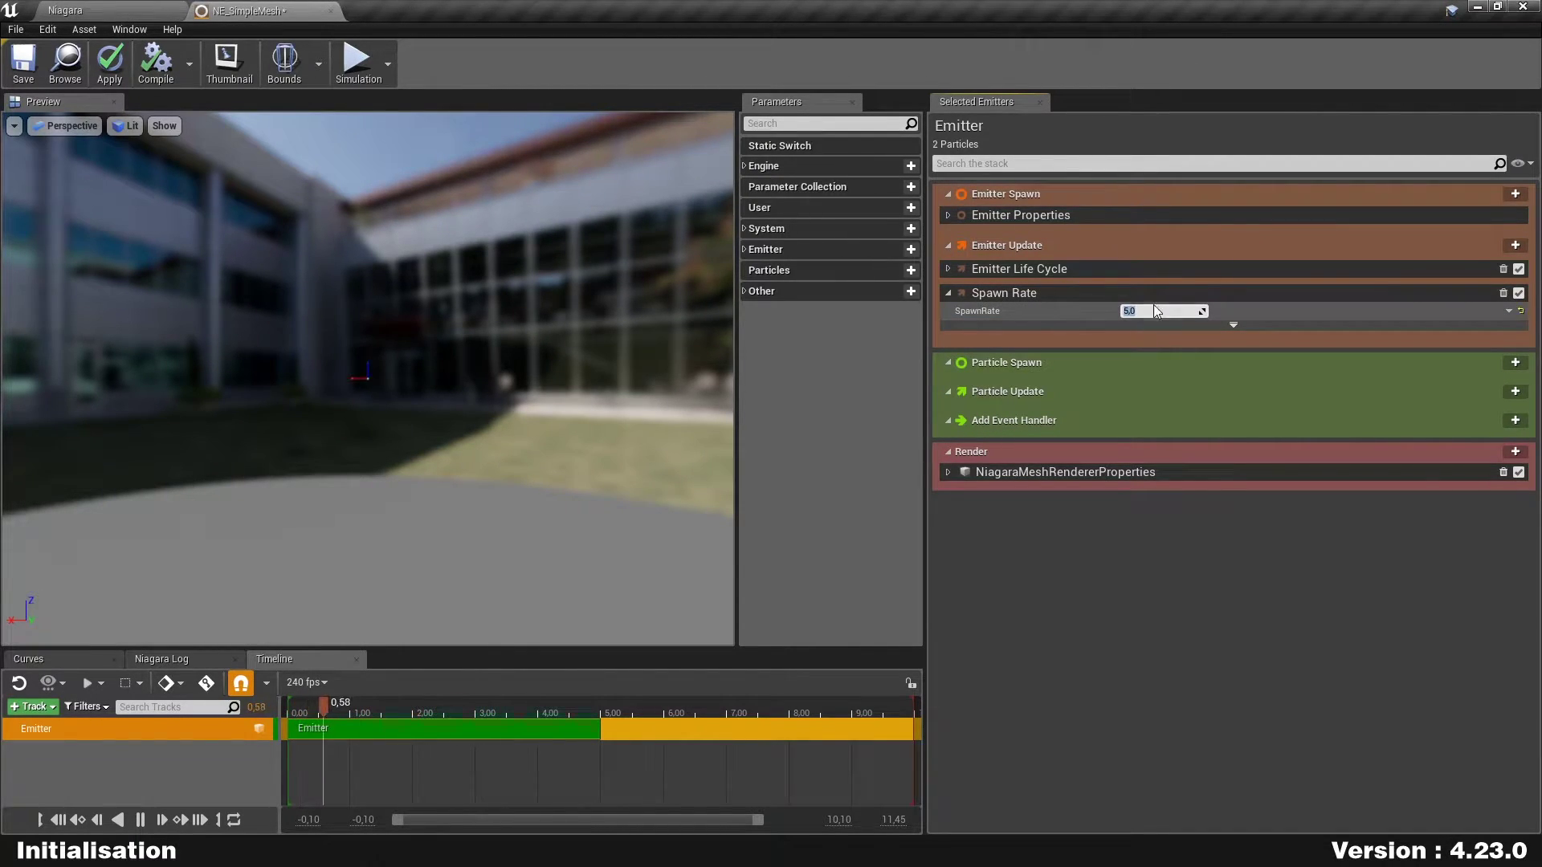
scroll(378, 362, "up", 5)
left_click_drag(378, 361, 303, 321)
middle_click_drag(302, 321, 697, 433)
key("f")
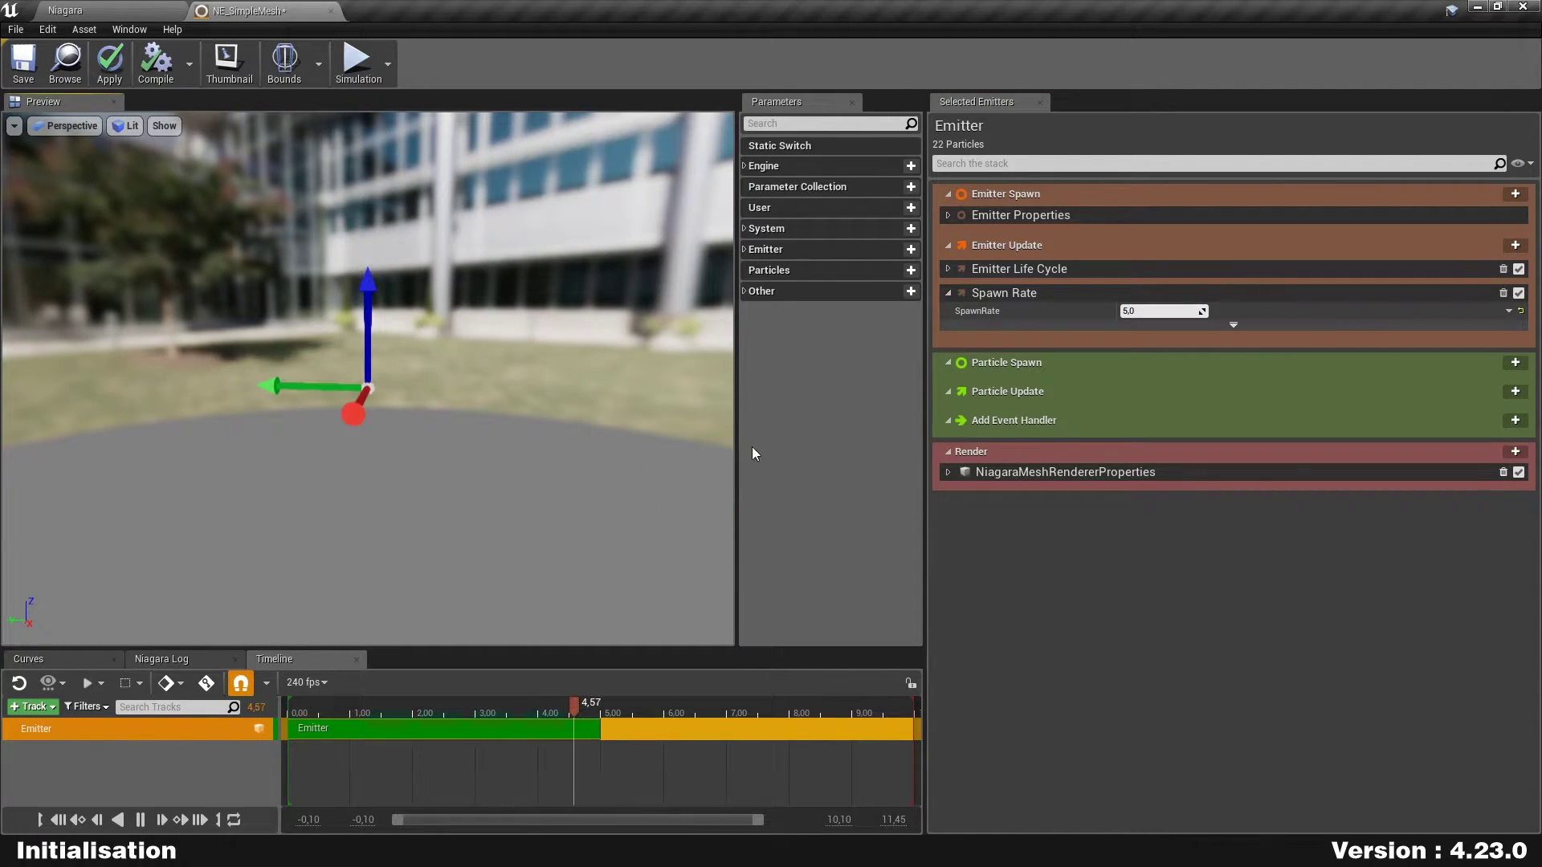
left_click(948, 294)
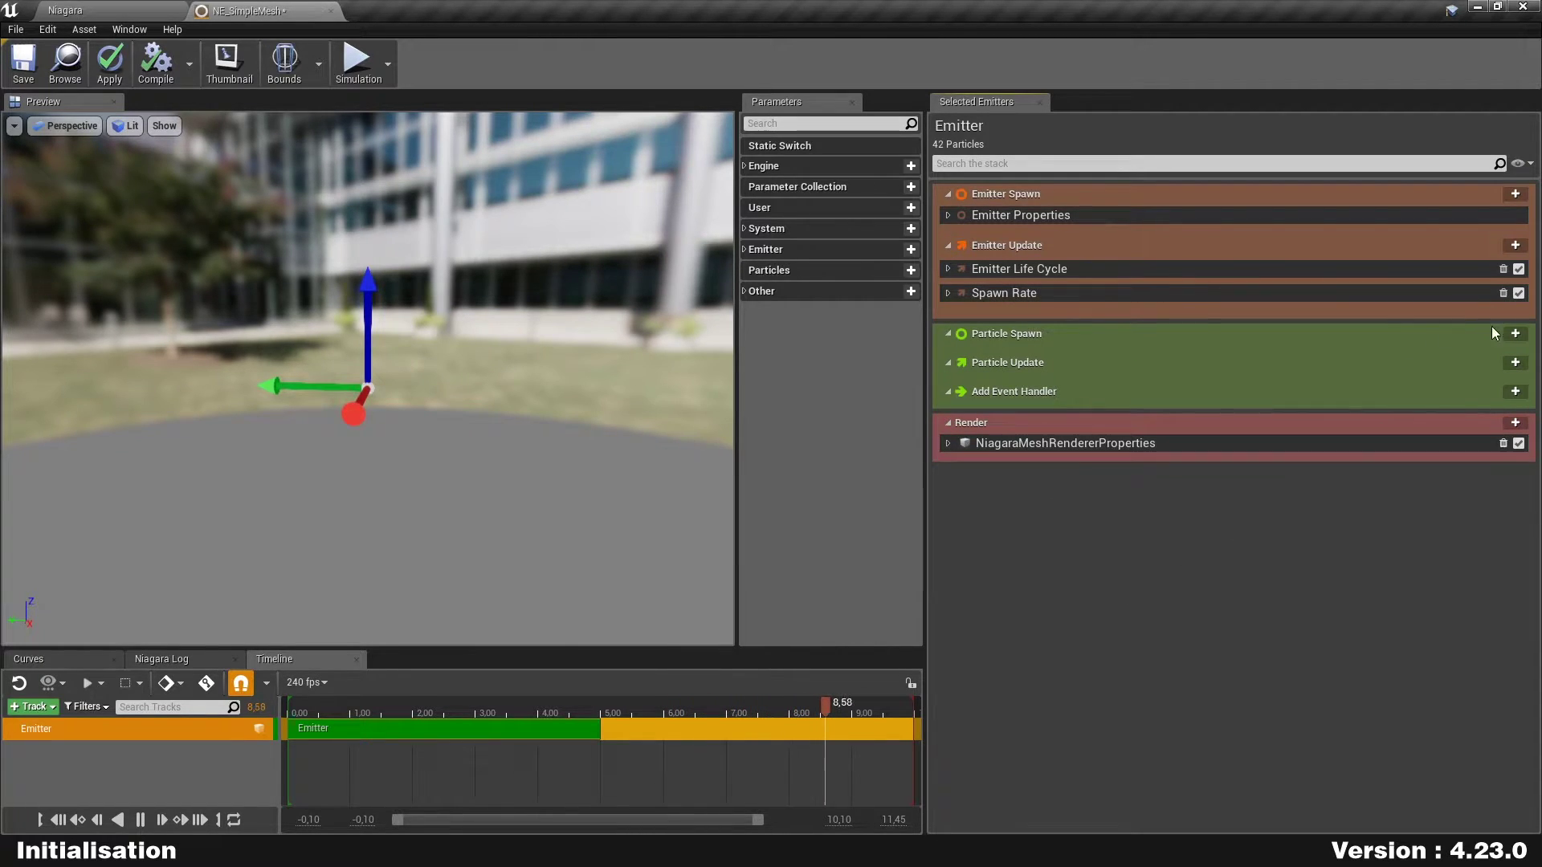
Add an Initialize Particle module to Particle Spawn and set its Lifetime to 3
left_click(1515, 333)
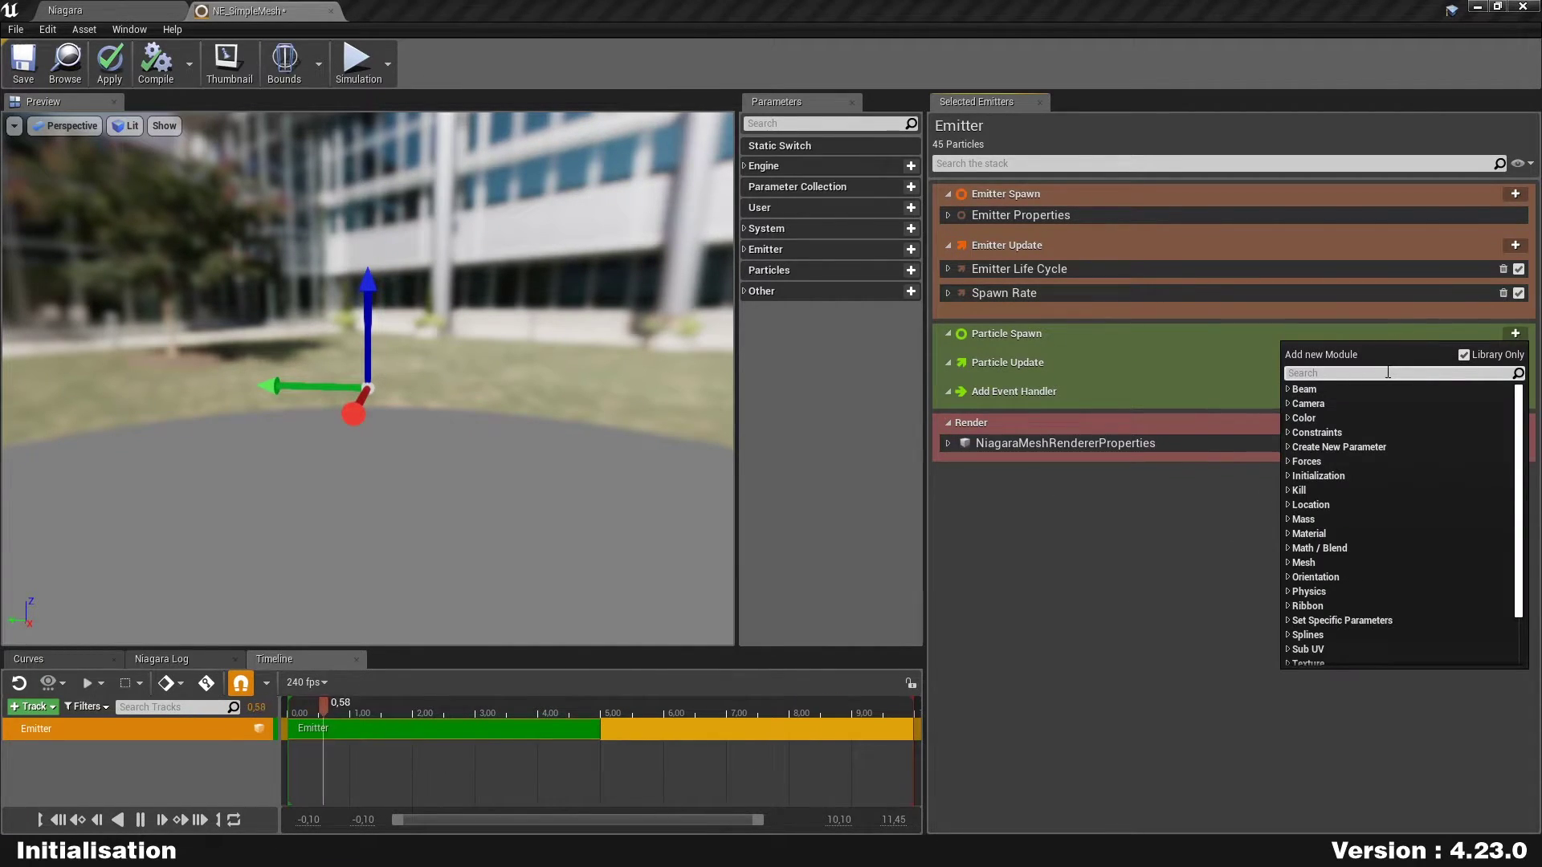
type("initiali")
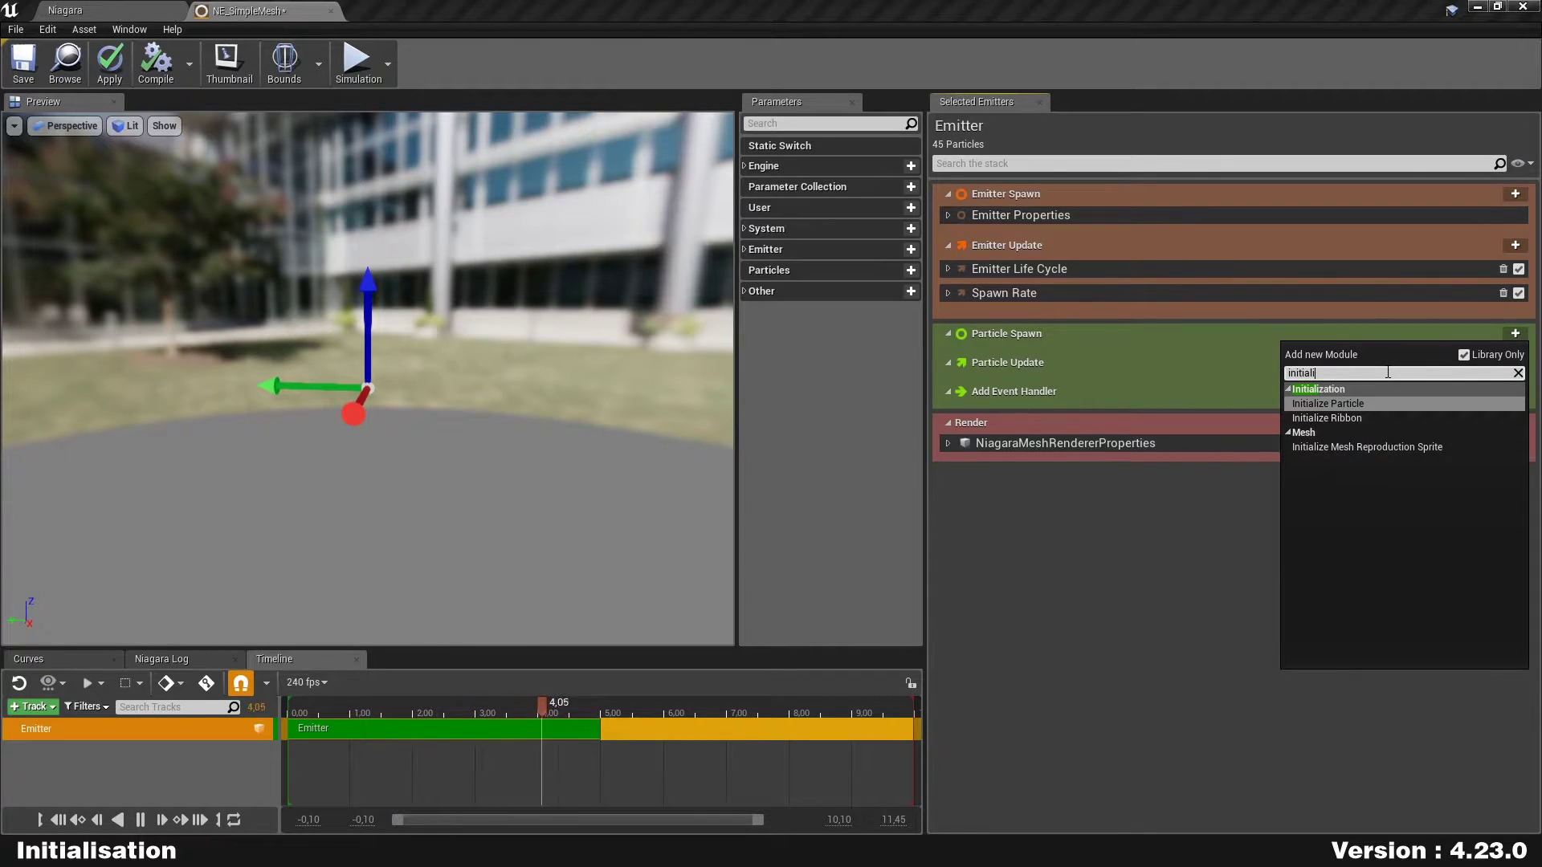
key("Return")
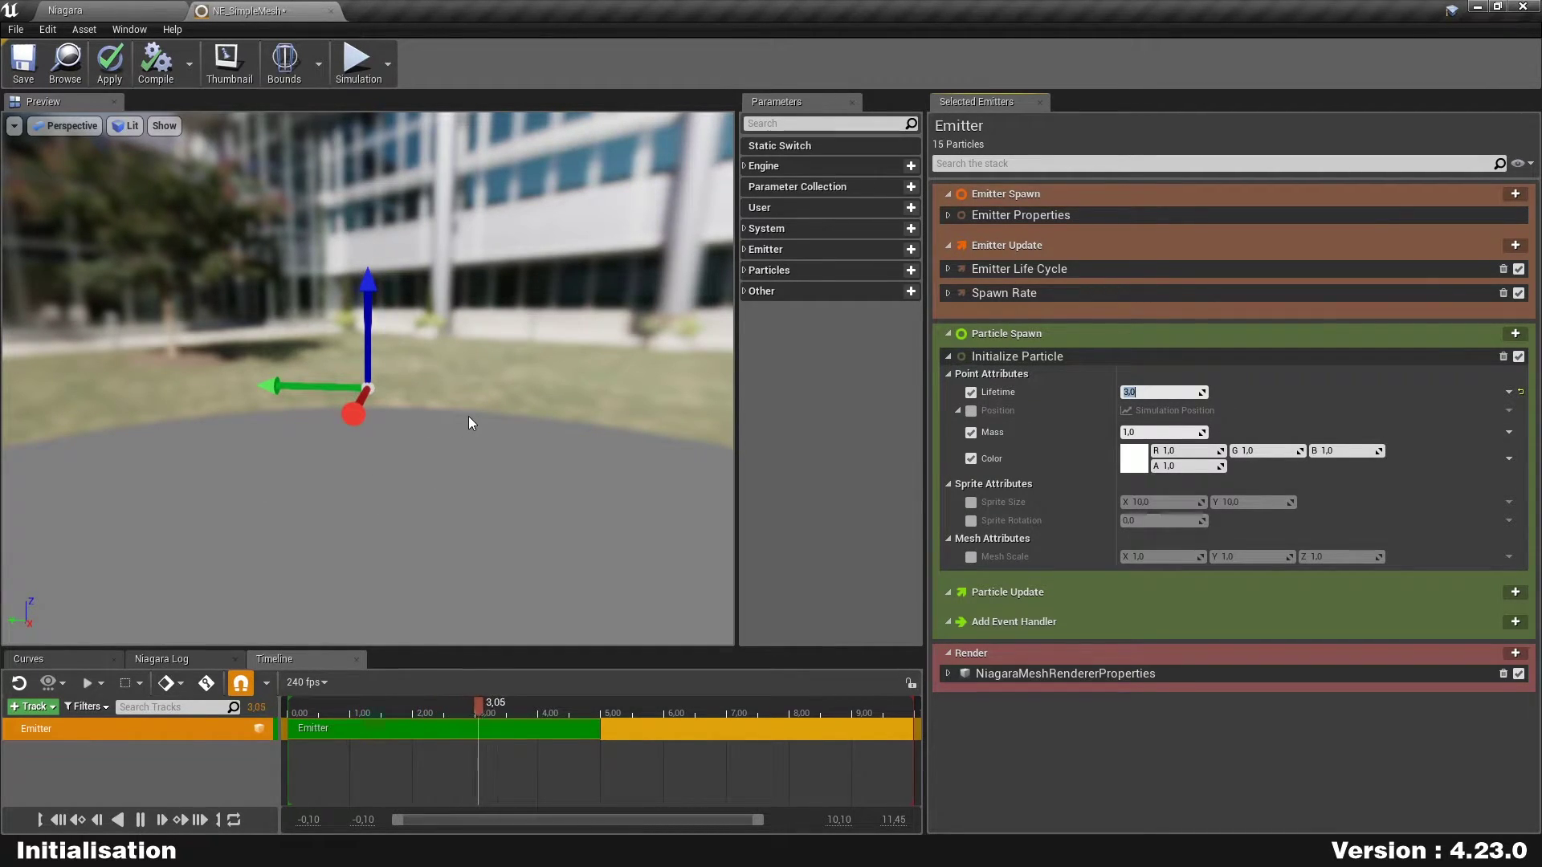
Disable Mass and Color in Initialize Particle and collapse its Point Attributes
left_click(970, 435)
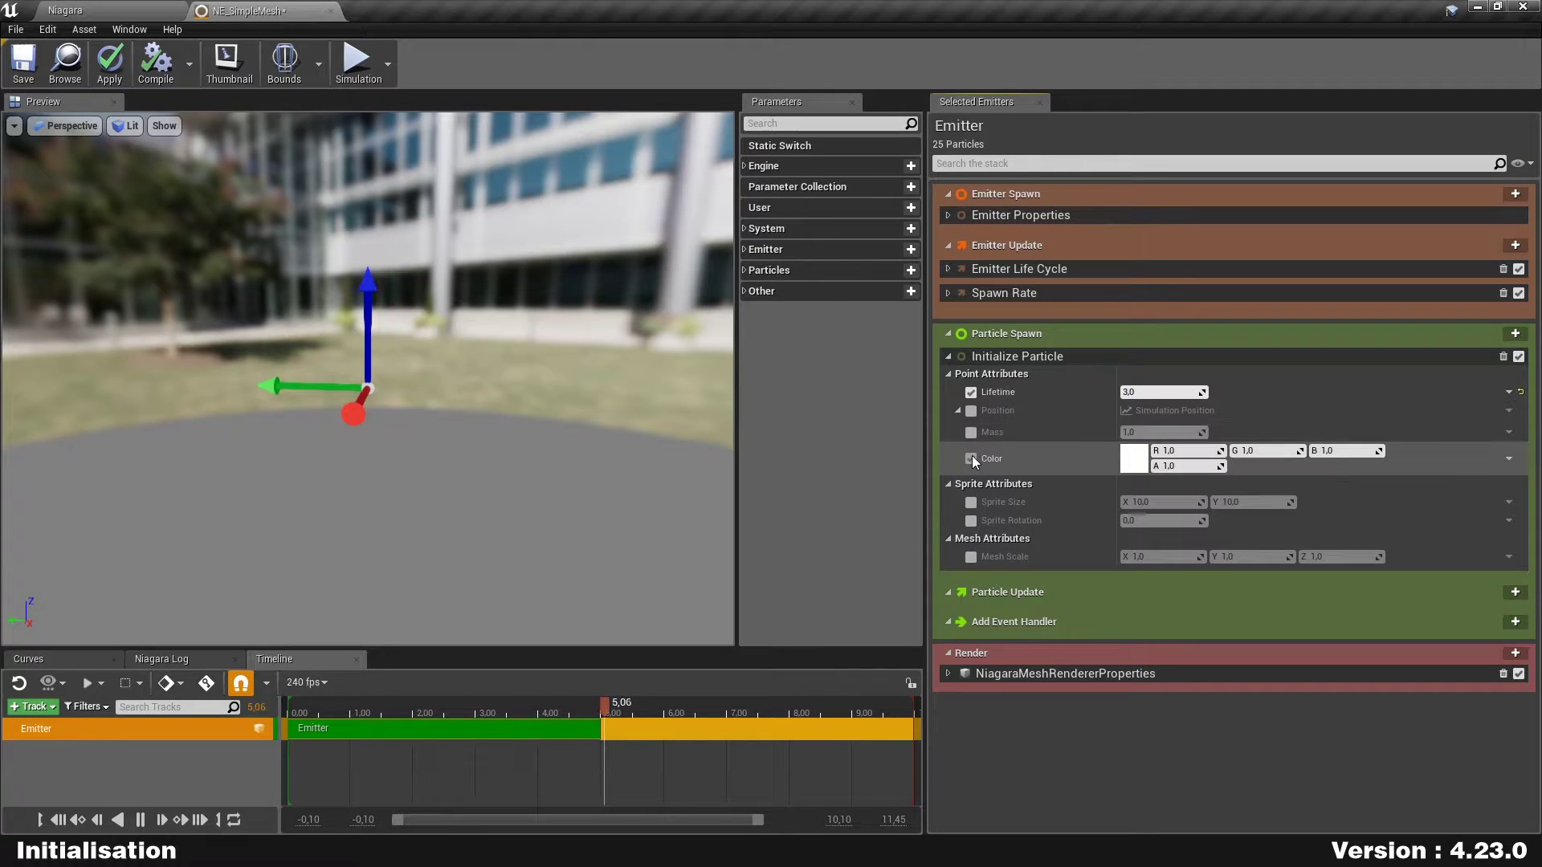
left_click(971, 457)
left_click(950, 374)
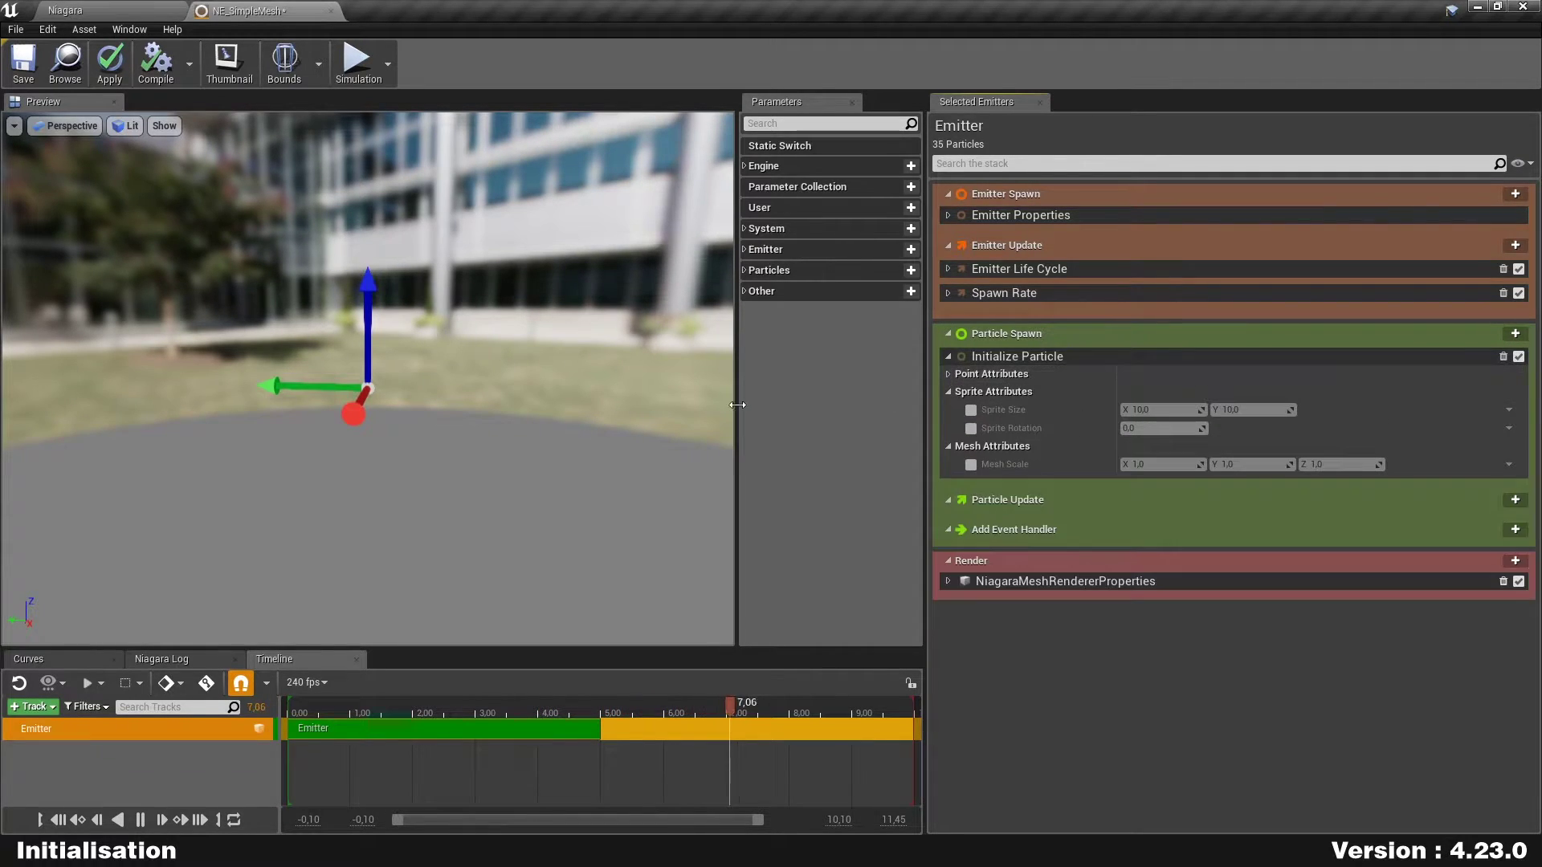
Enable Mesh Scale in Initialize Particle's Mesh Attributes and assign it the Vector from Float dynamic input
left_click_drag(355, 399, 384, 491)
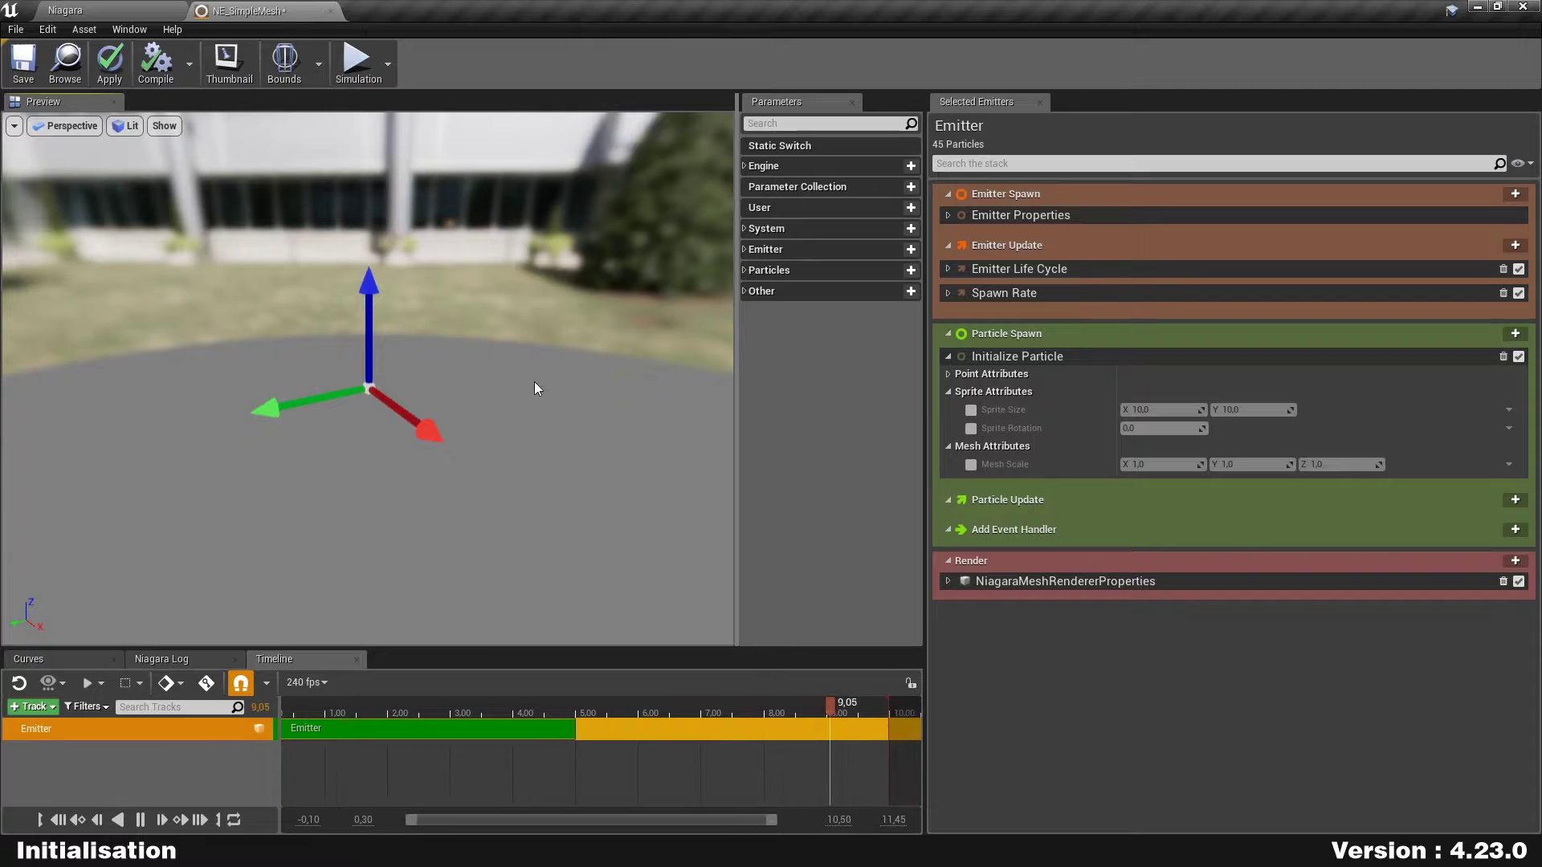
left_click(970, 465)
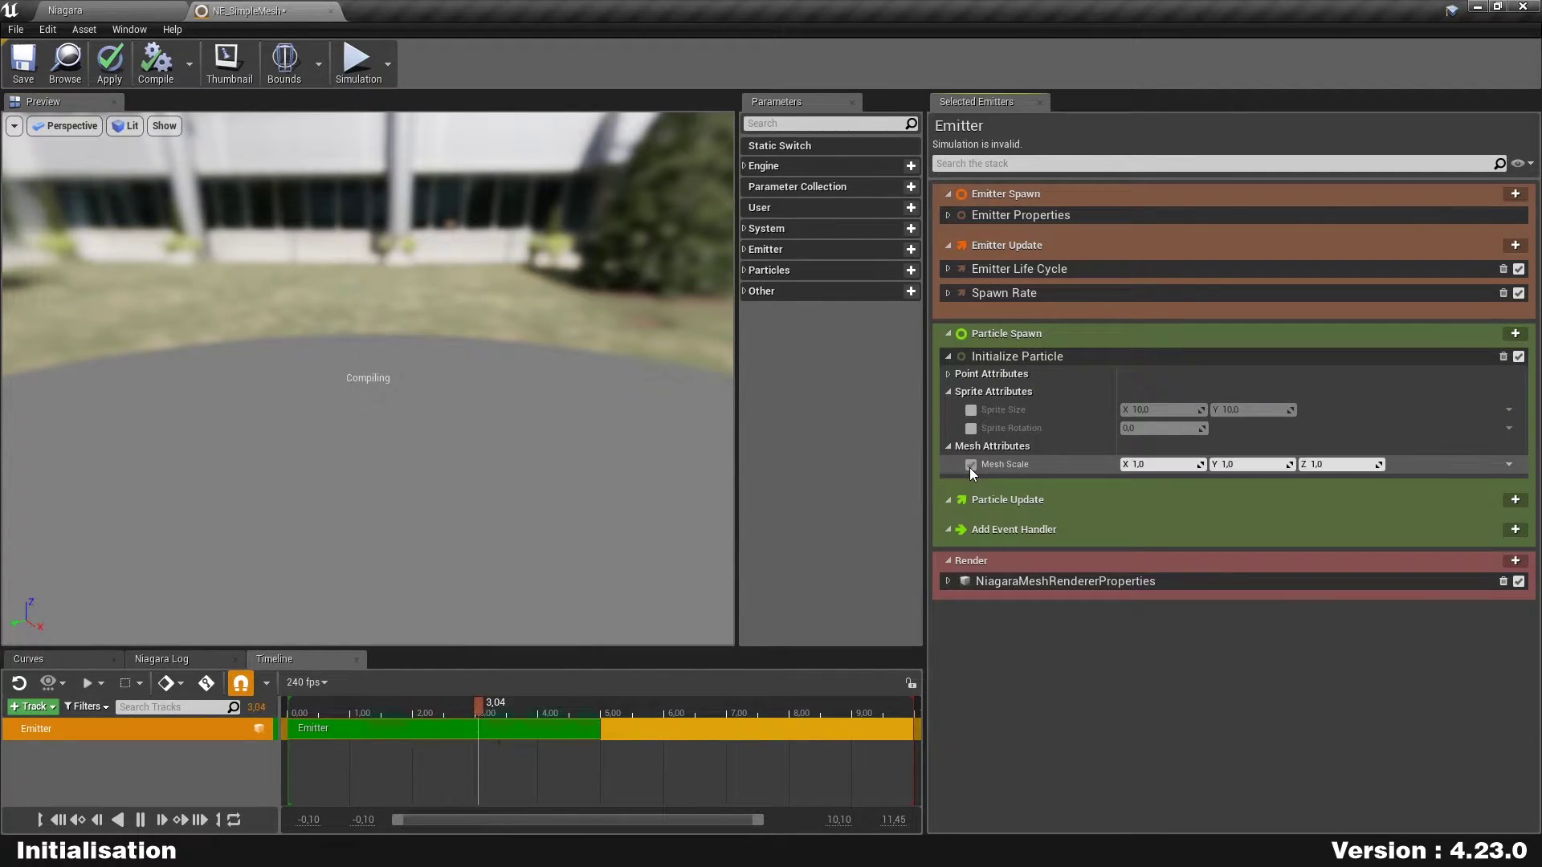
left_click(1508, 464)
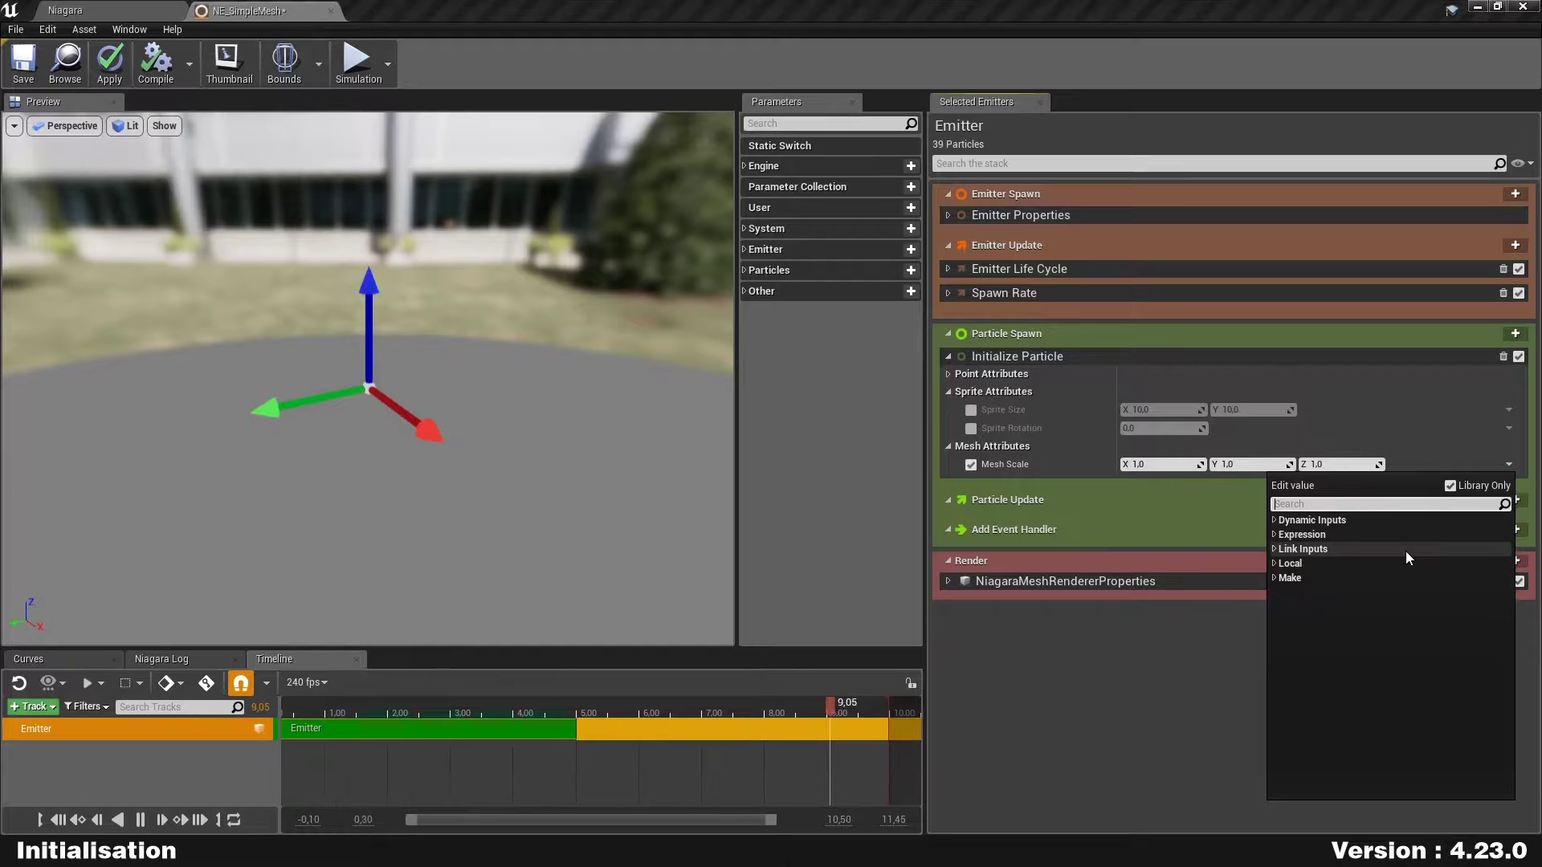
type("float")
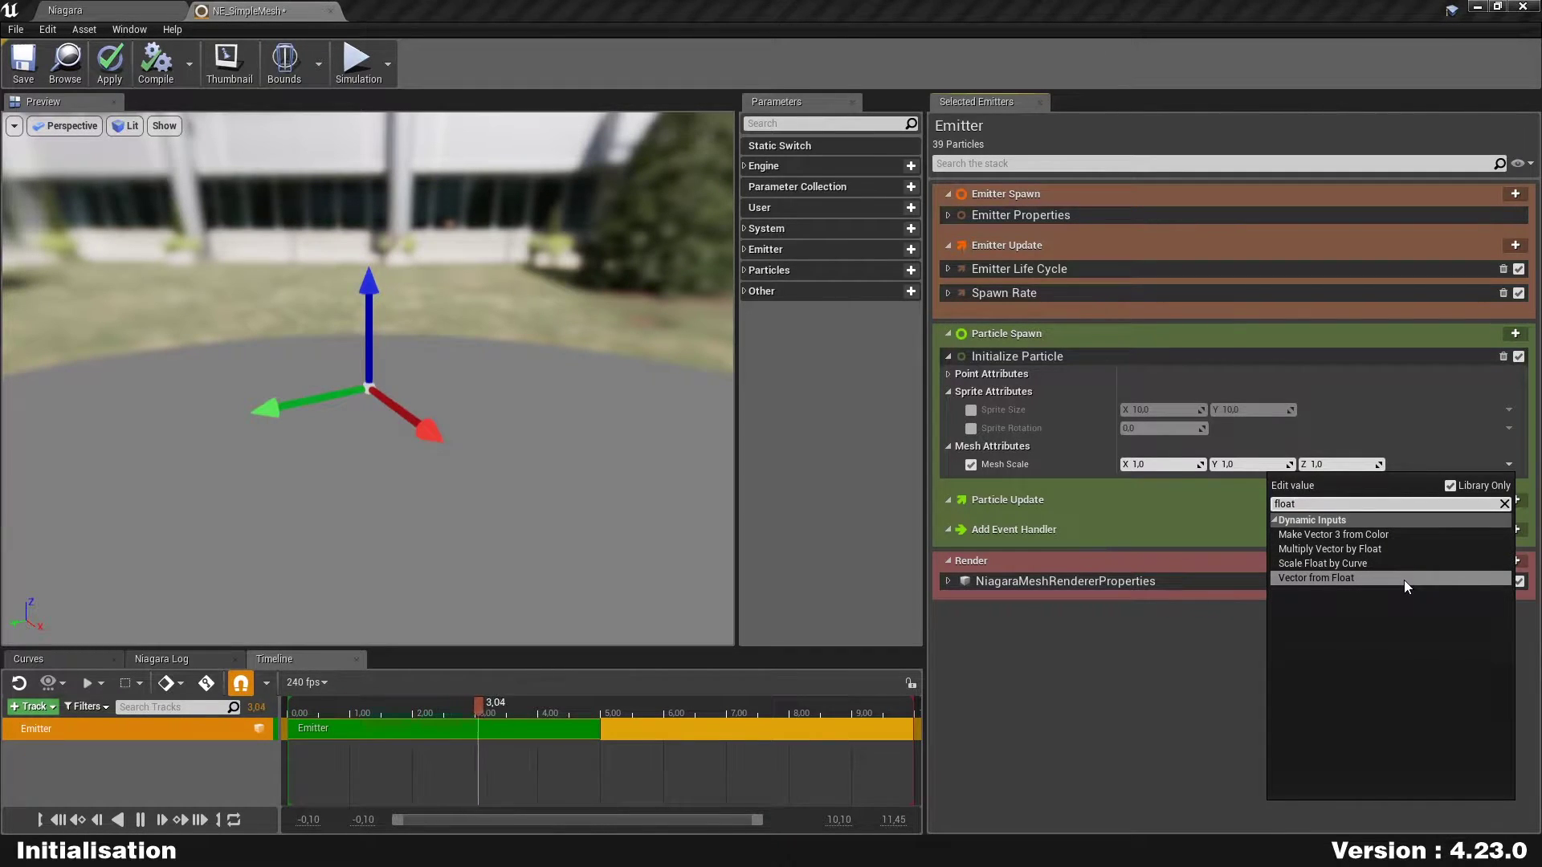
left_click(1404, 580)
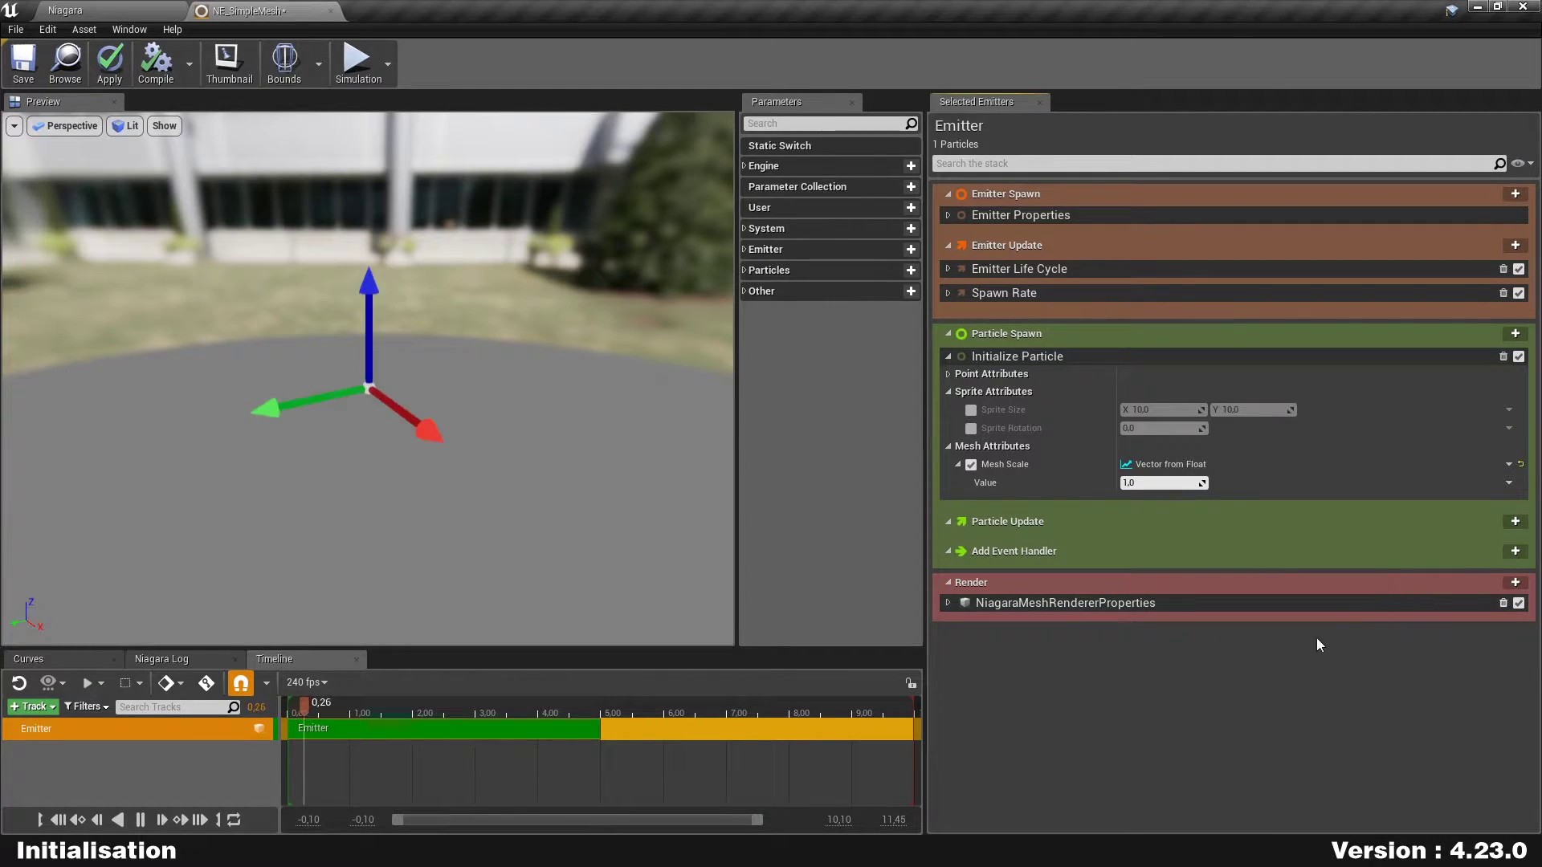
Set the Mesh Scale's Vector from Float value to 3 and collapse the Initialize Particle module
left_click(1157, 483)
type("3")
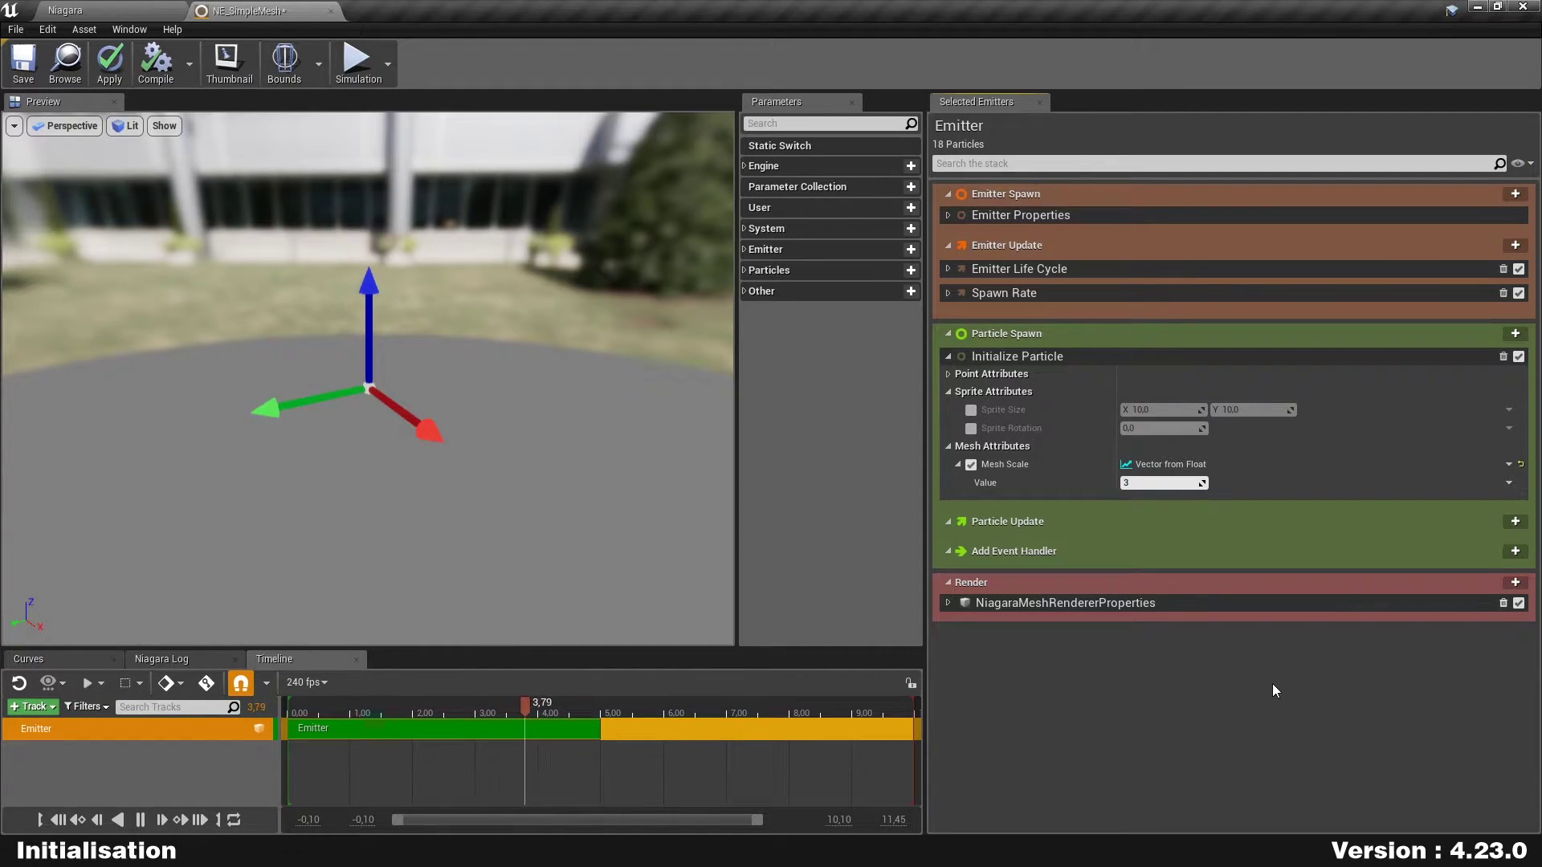
key("Return")
scroll(456, 403, "down", 5)
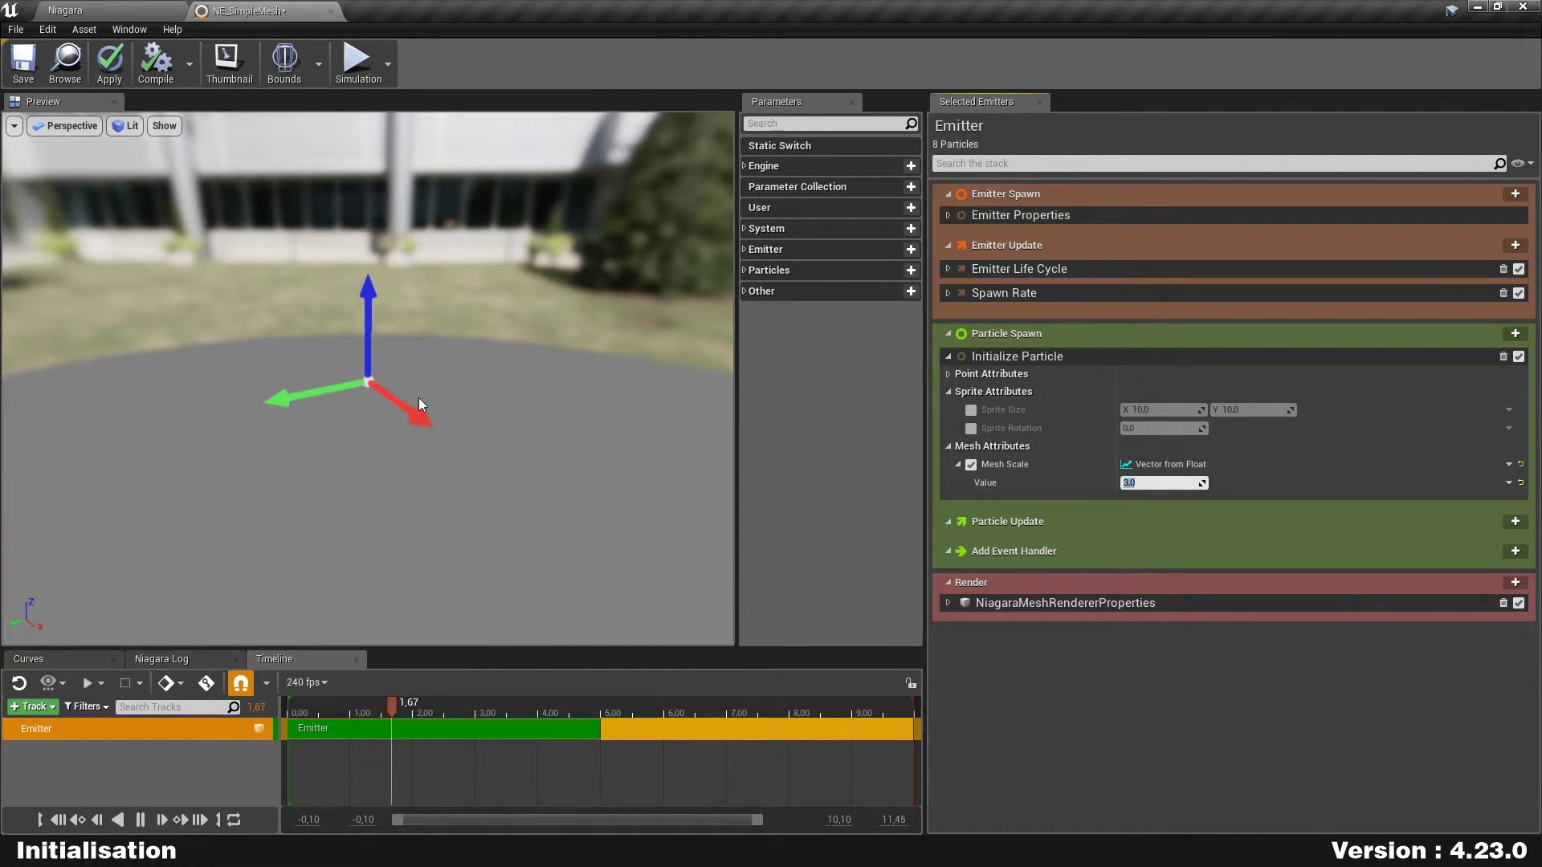
left_click_drag(384, 408, 437, 478)
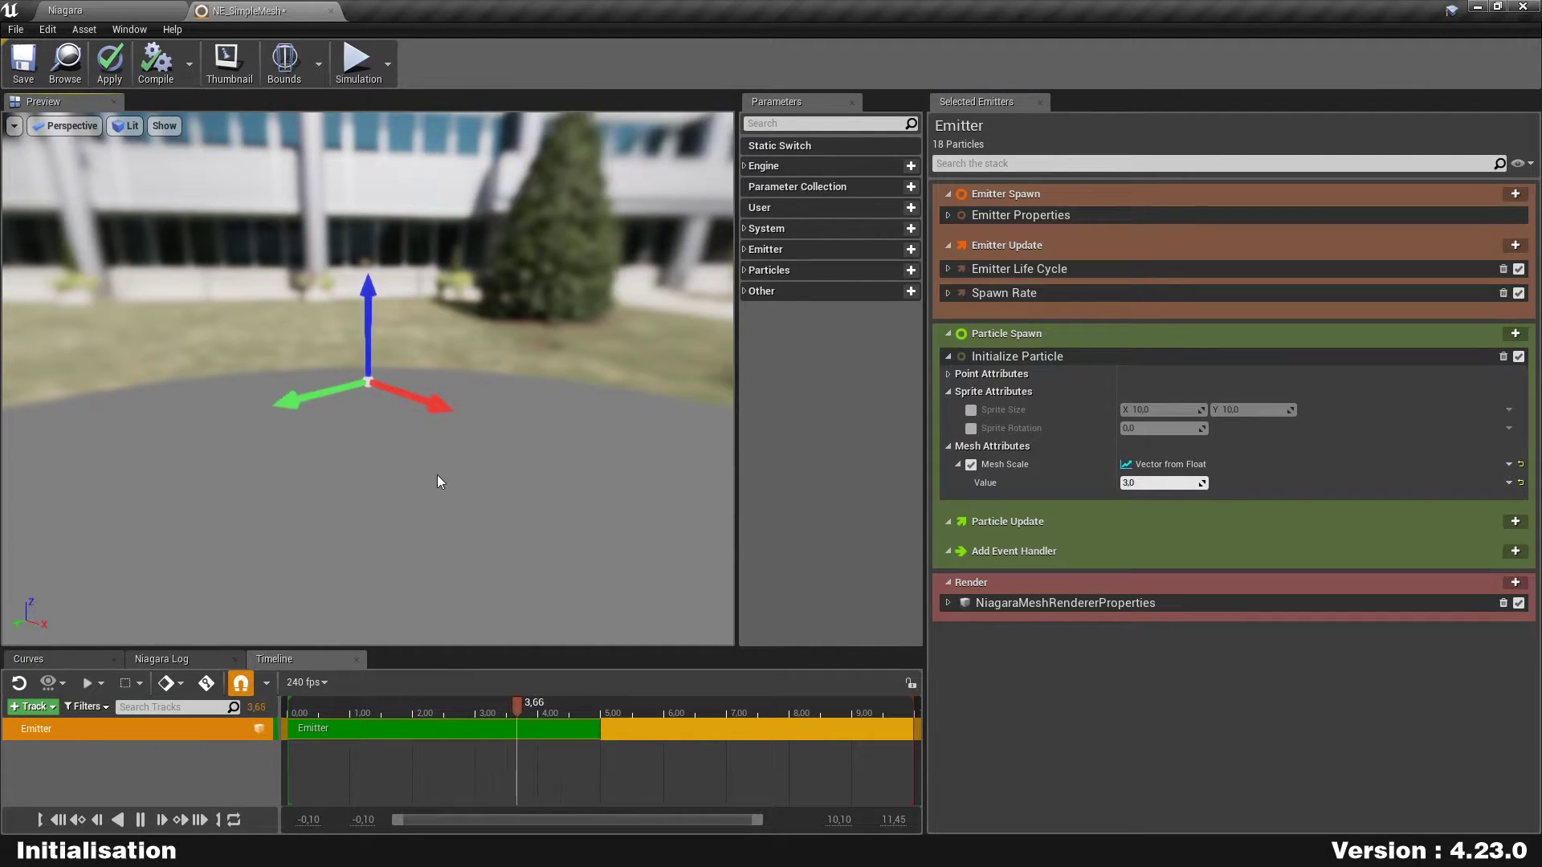
left_click(949, 357)
Add an Update Age module to Particle Update and check the Lifetime attribute in Initialize Particle, leaving both modules collapsed
left_click(1515, 388)
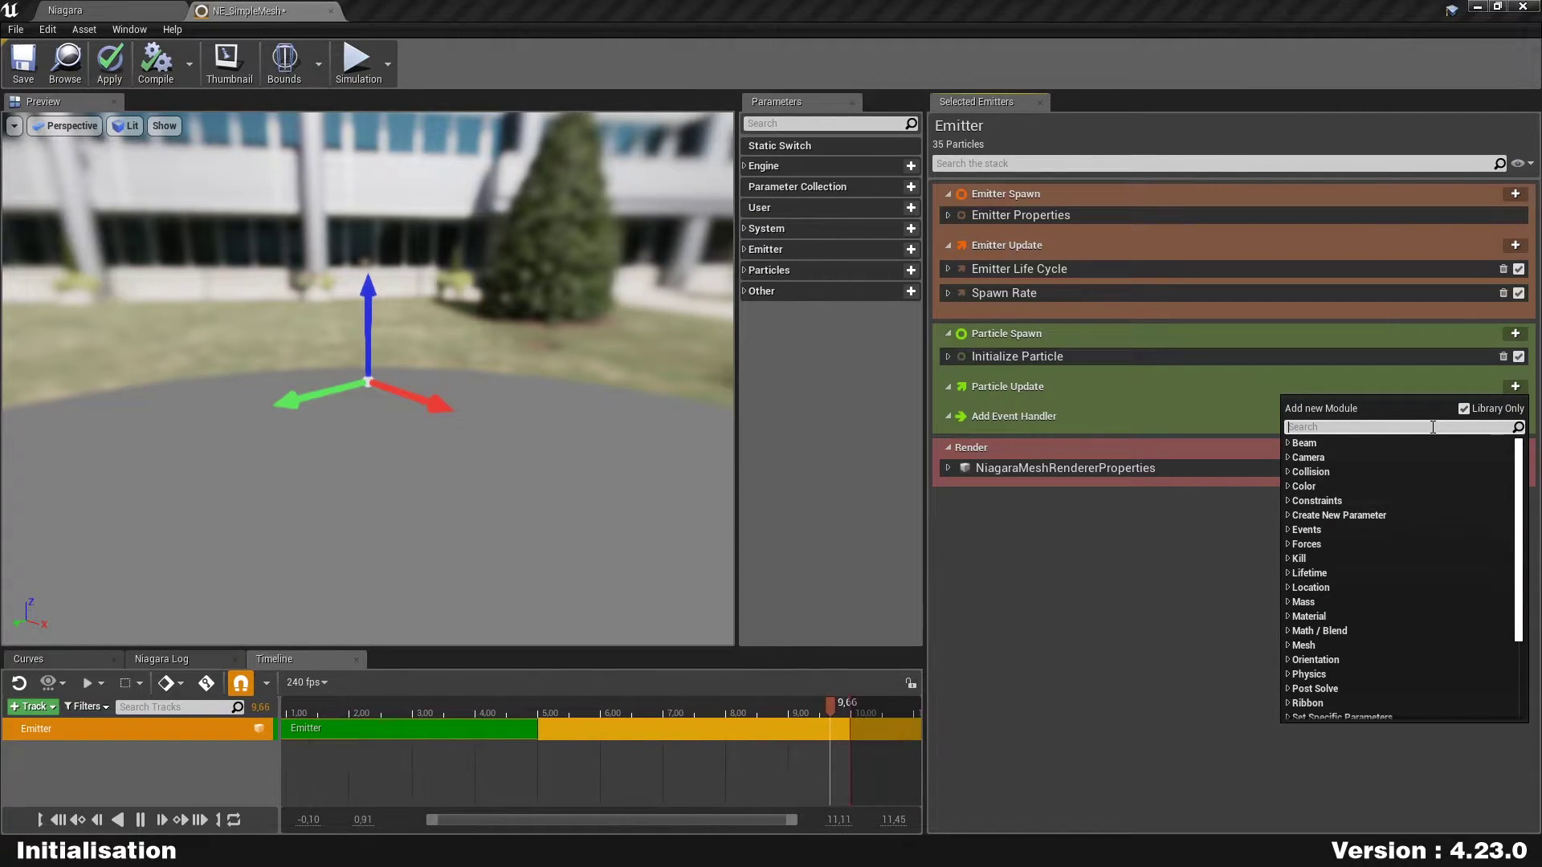
type("update")
key("Return")
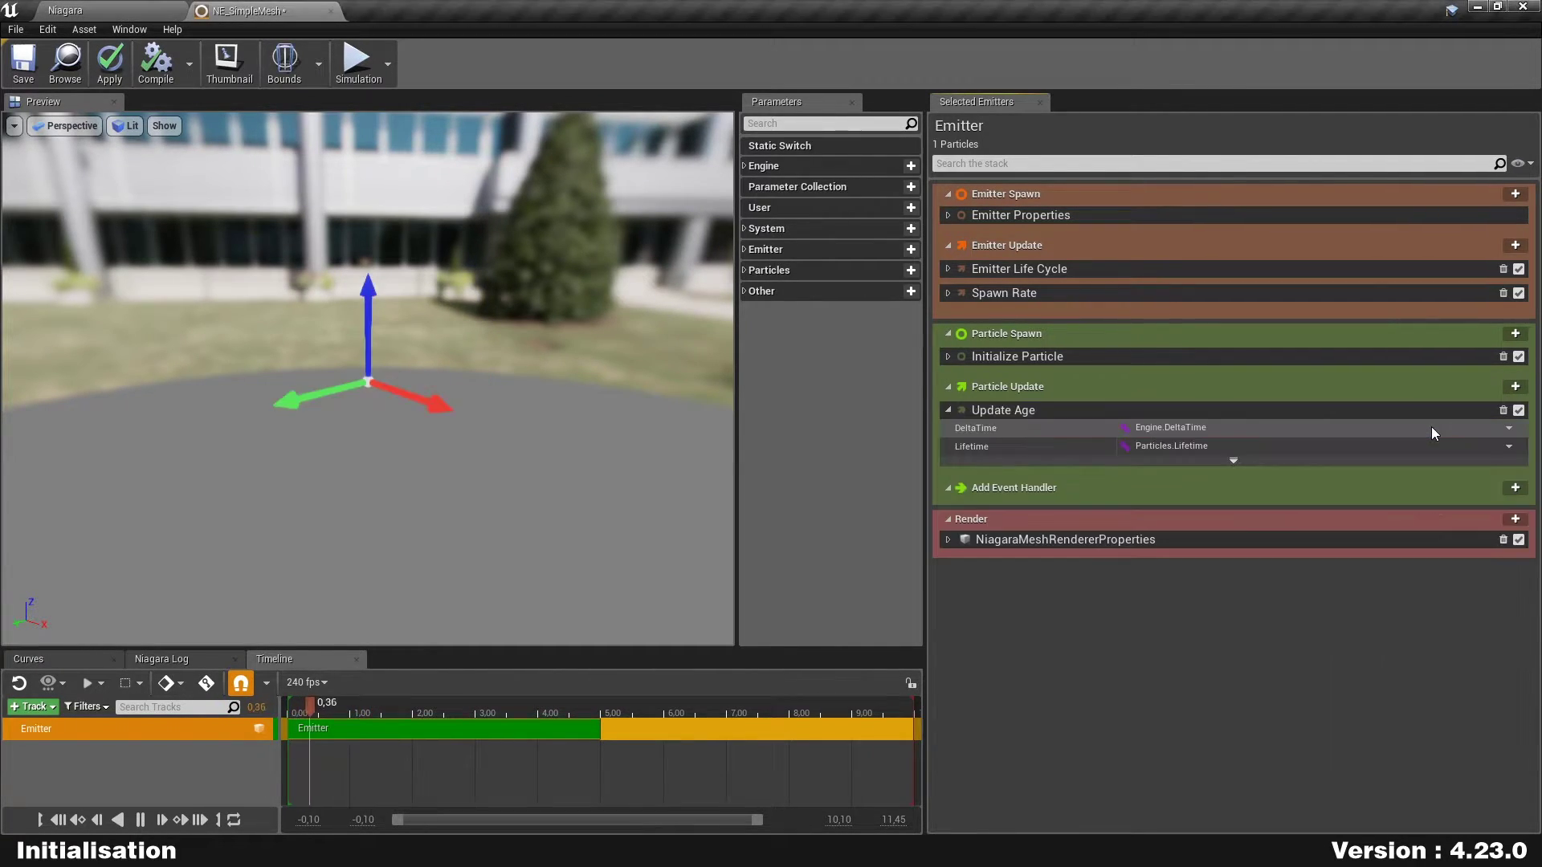
left_click(948, 356)
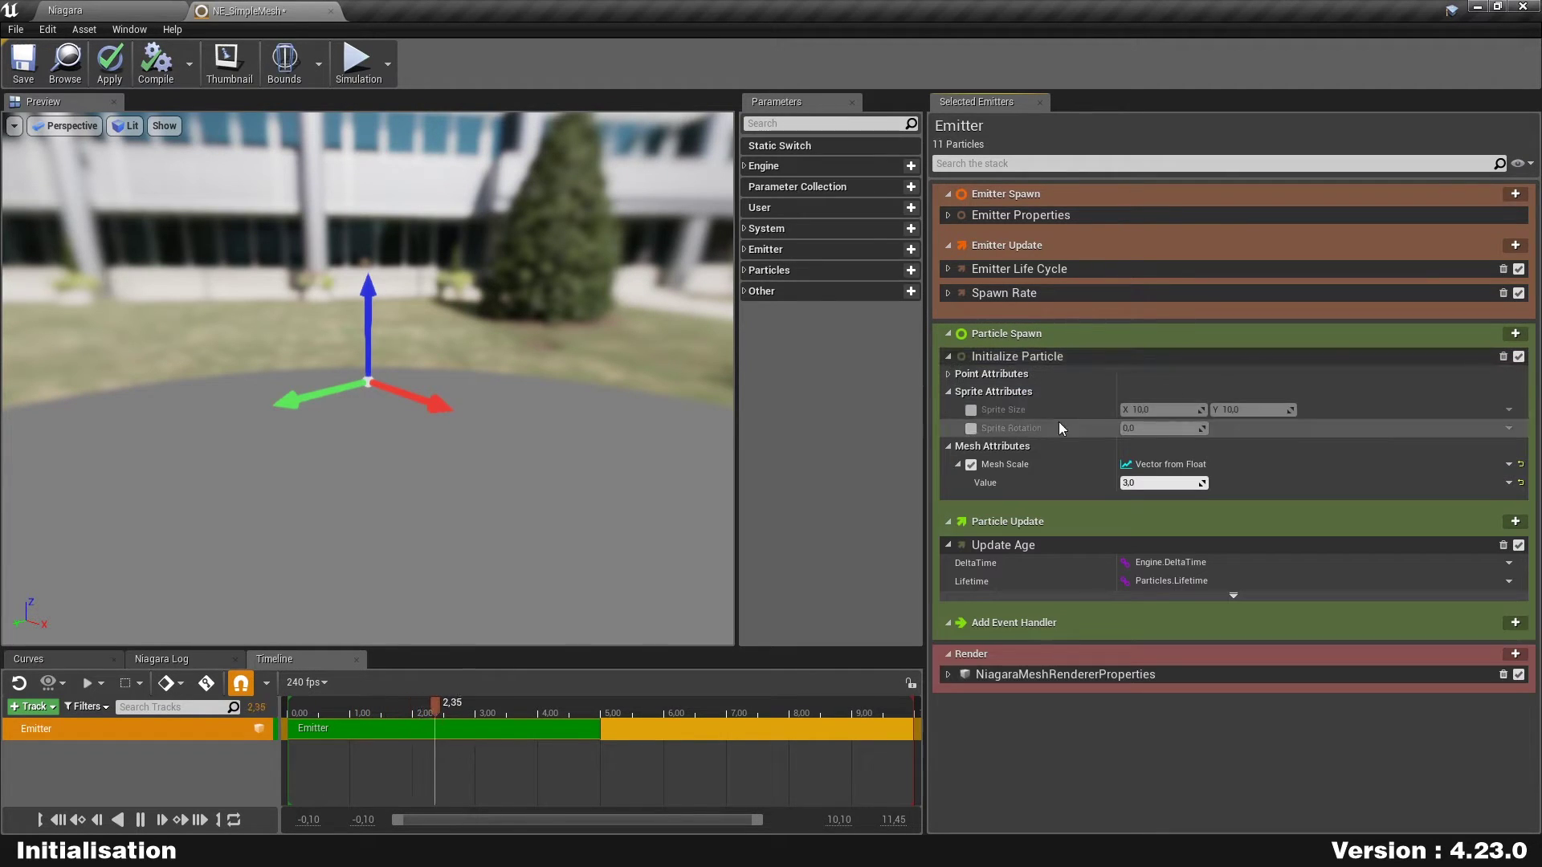
left_click(946, 374)
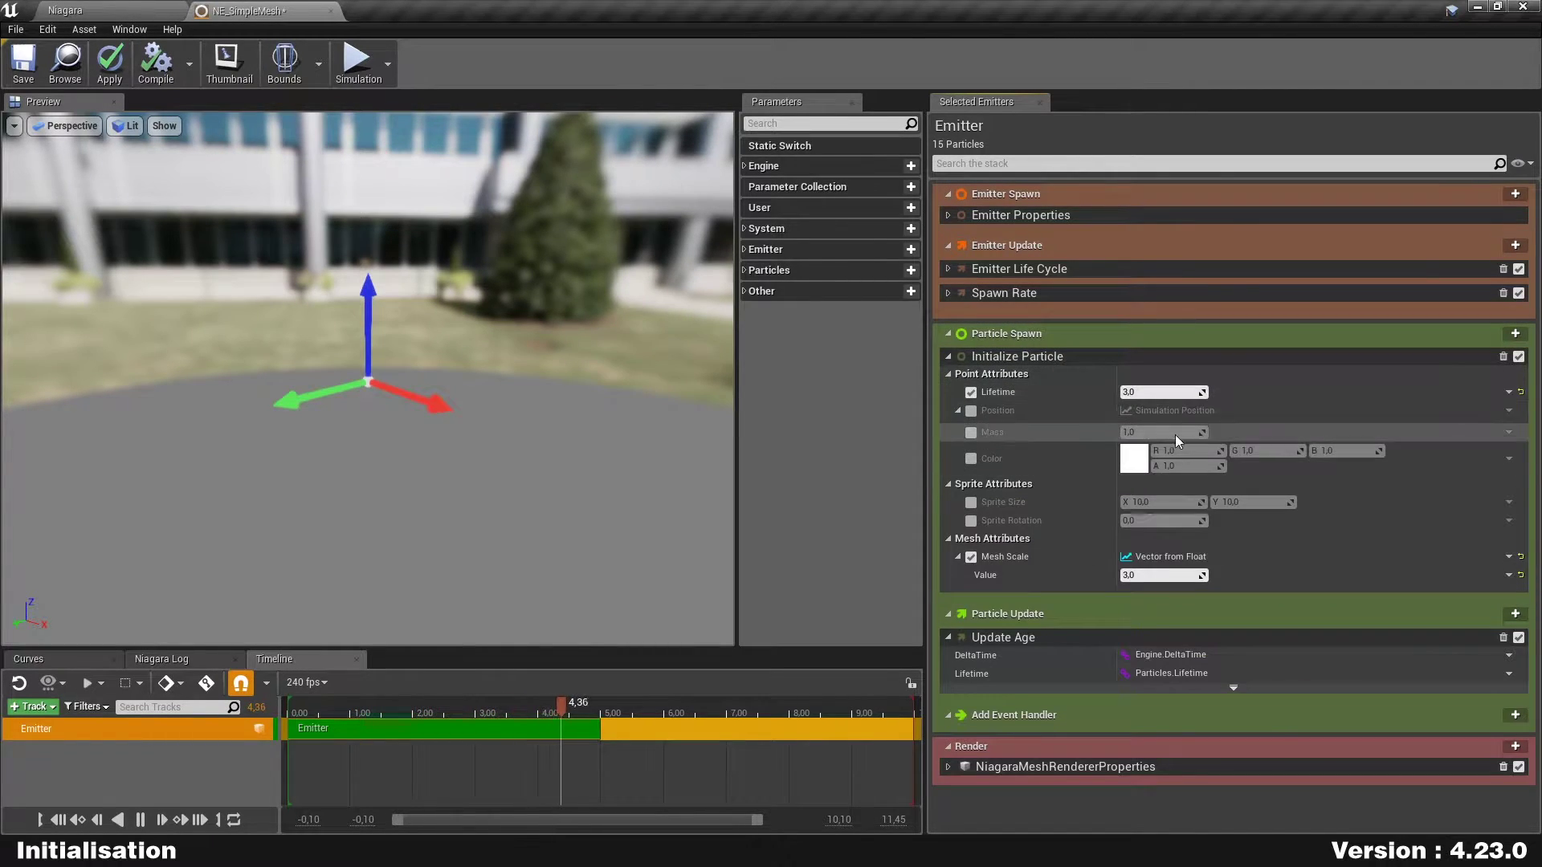
left_click(948, 356)
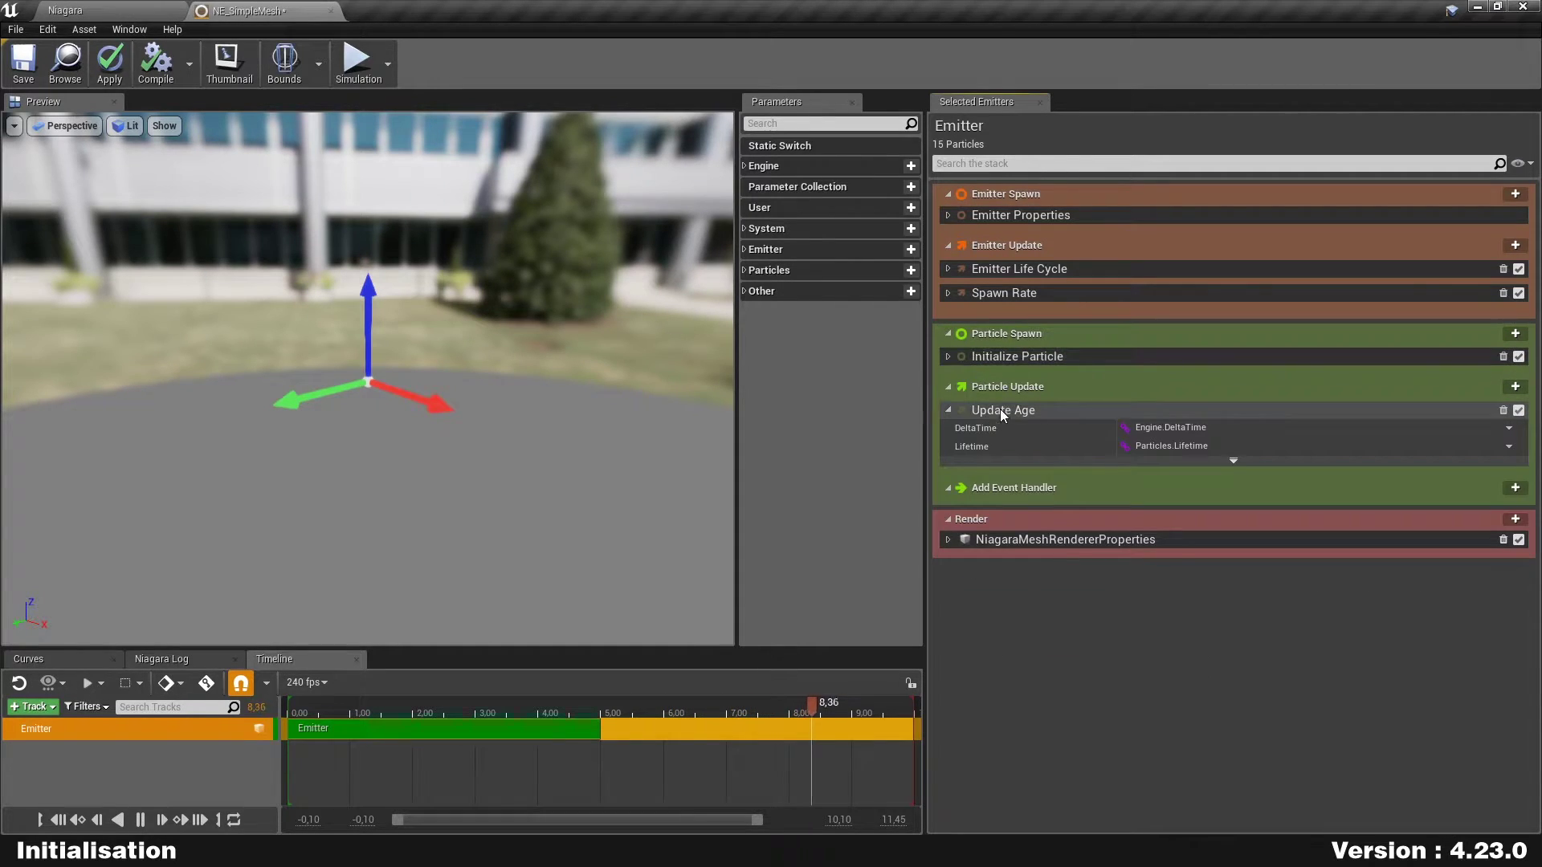
left_click(947, 410)
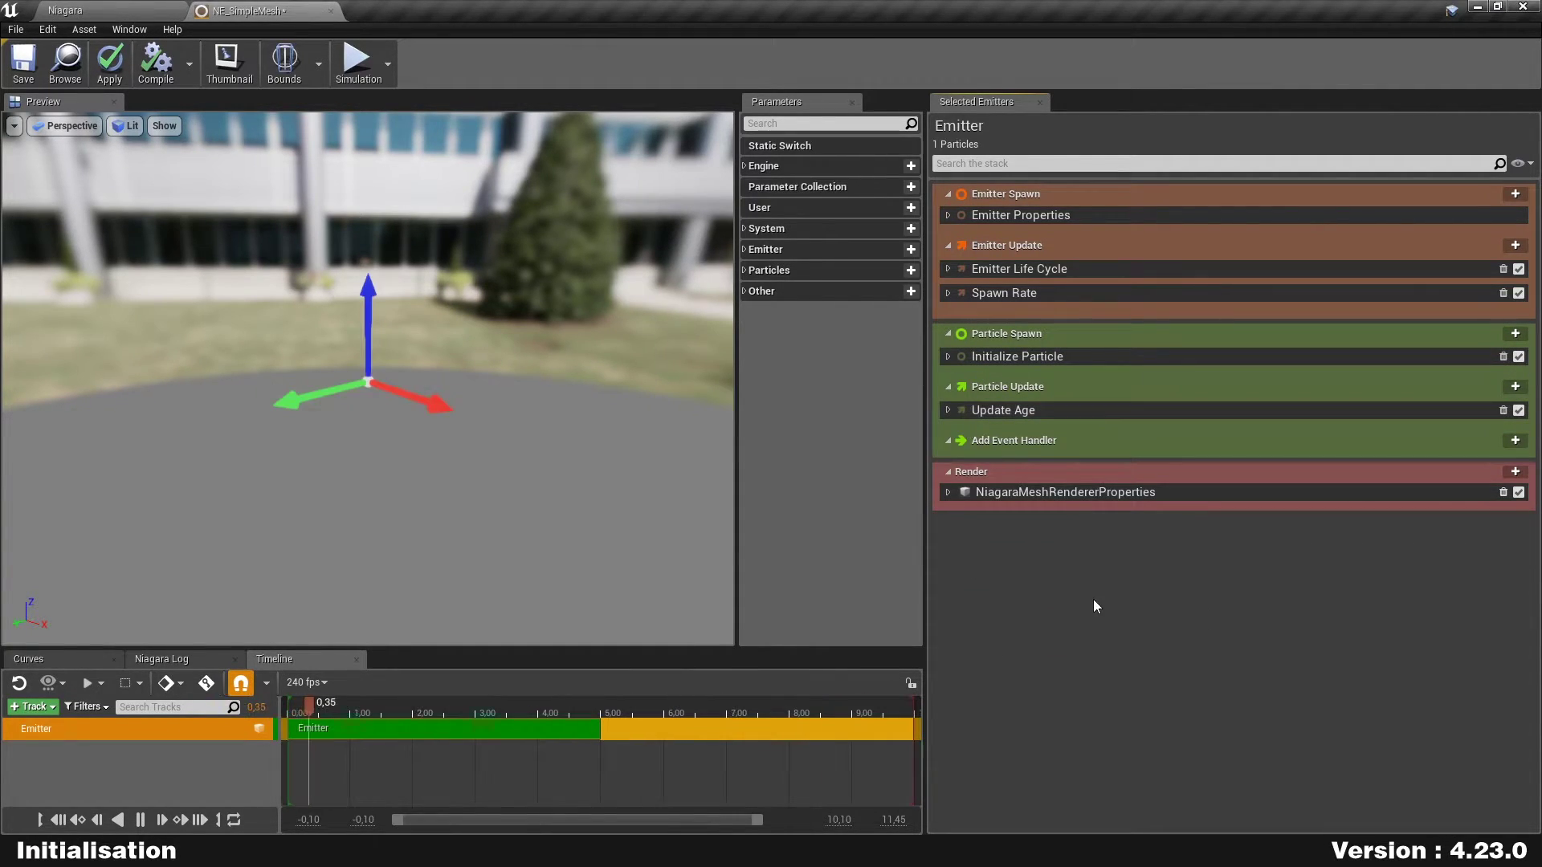
Add a Solve Forces and Velocity module to Particle Update and collapse it
left_click(1515, 387)
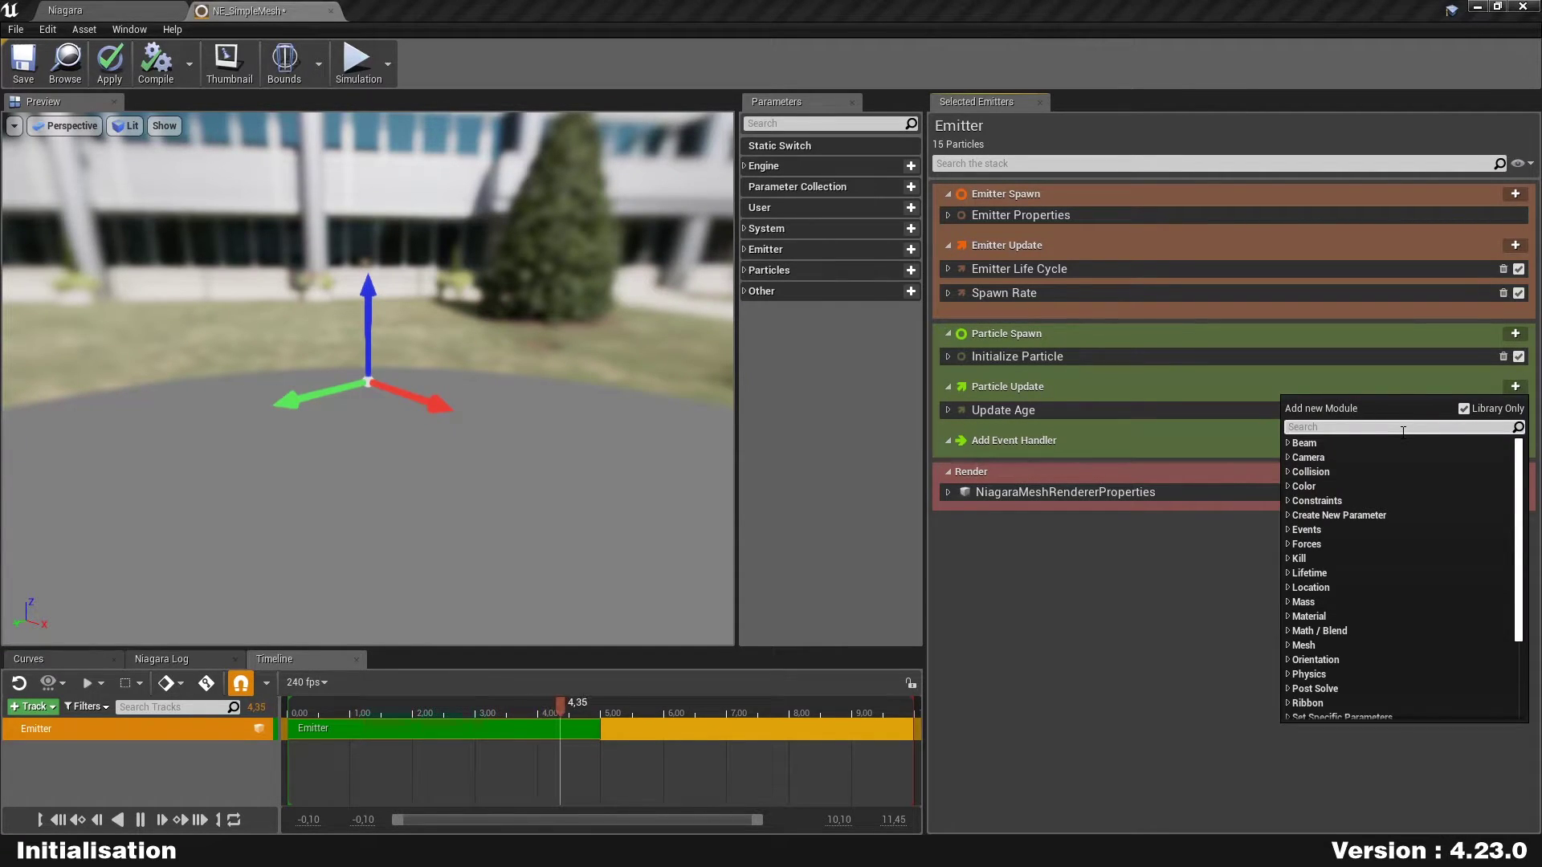
type("solve")
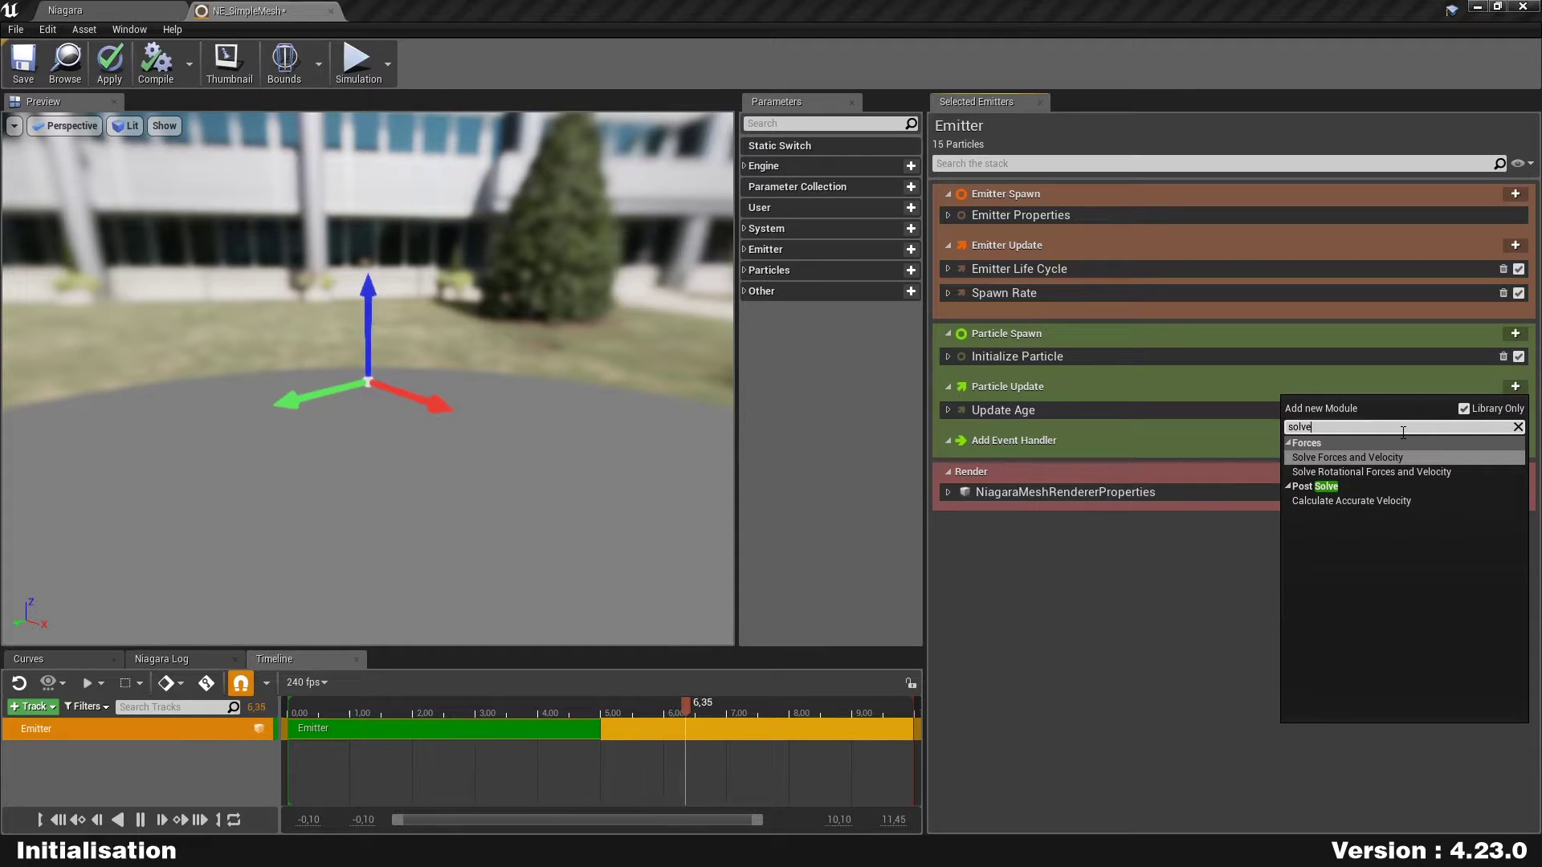
key("Return")
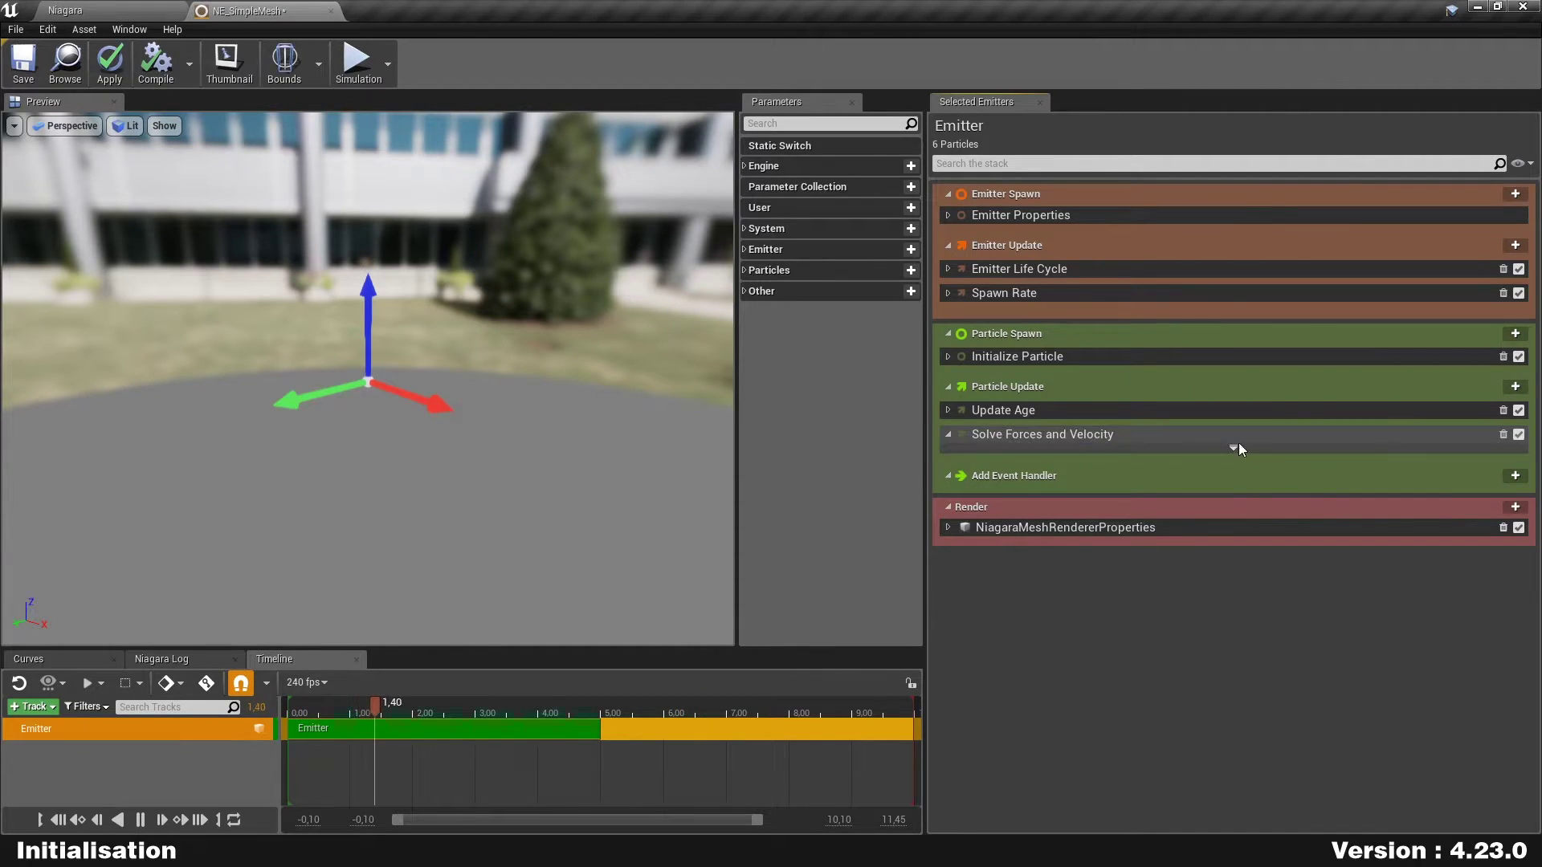
left_click(947, 434)
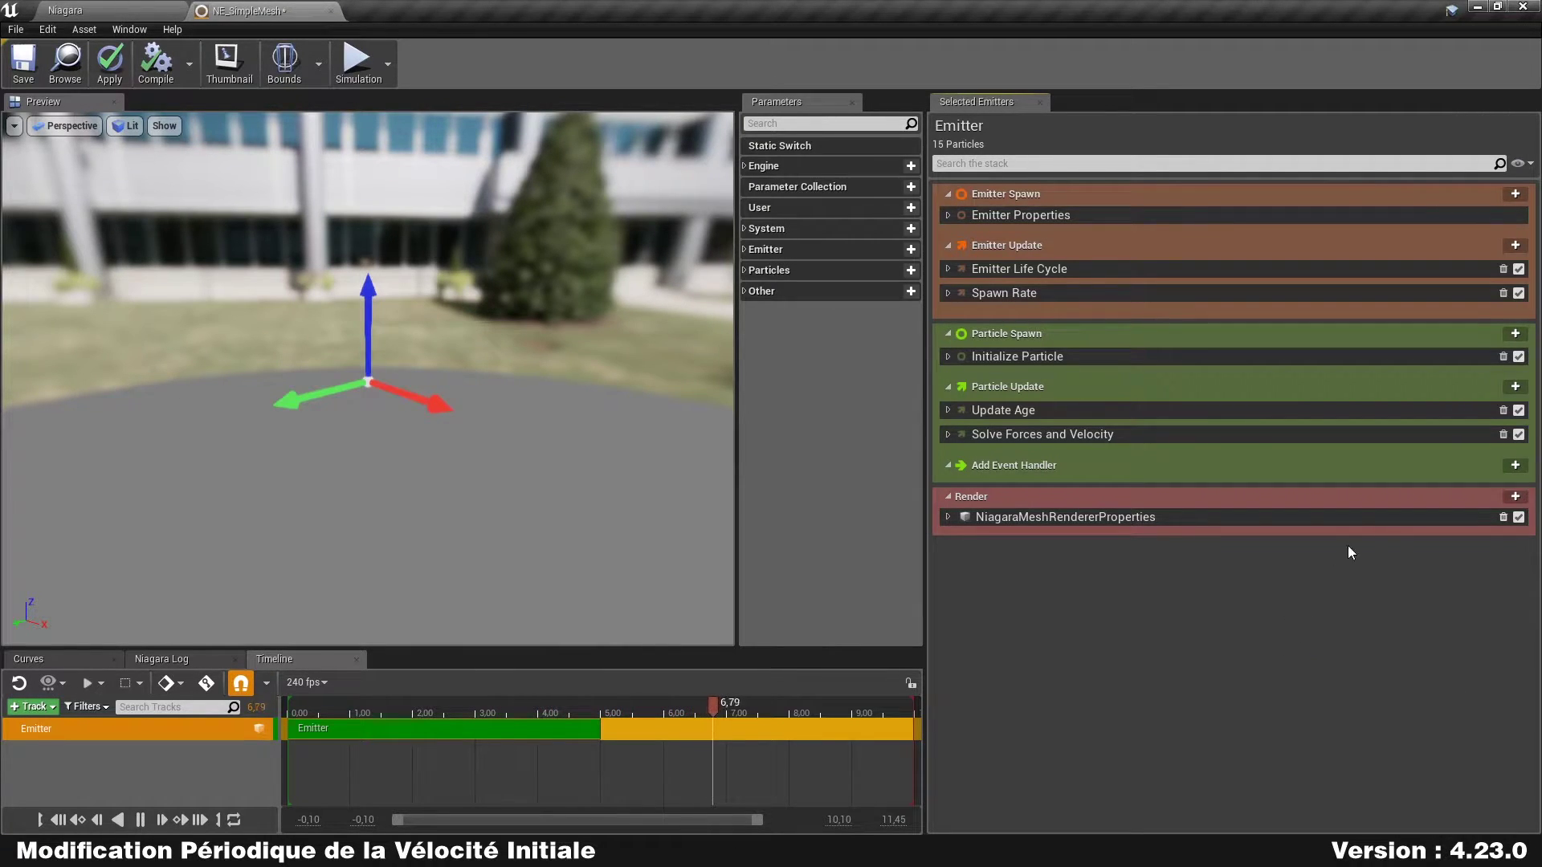
Add an Add Velocity module to Particle Spawn and set its Z velocity to 100
left_click(1515, 334)
type("ad")
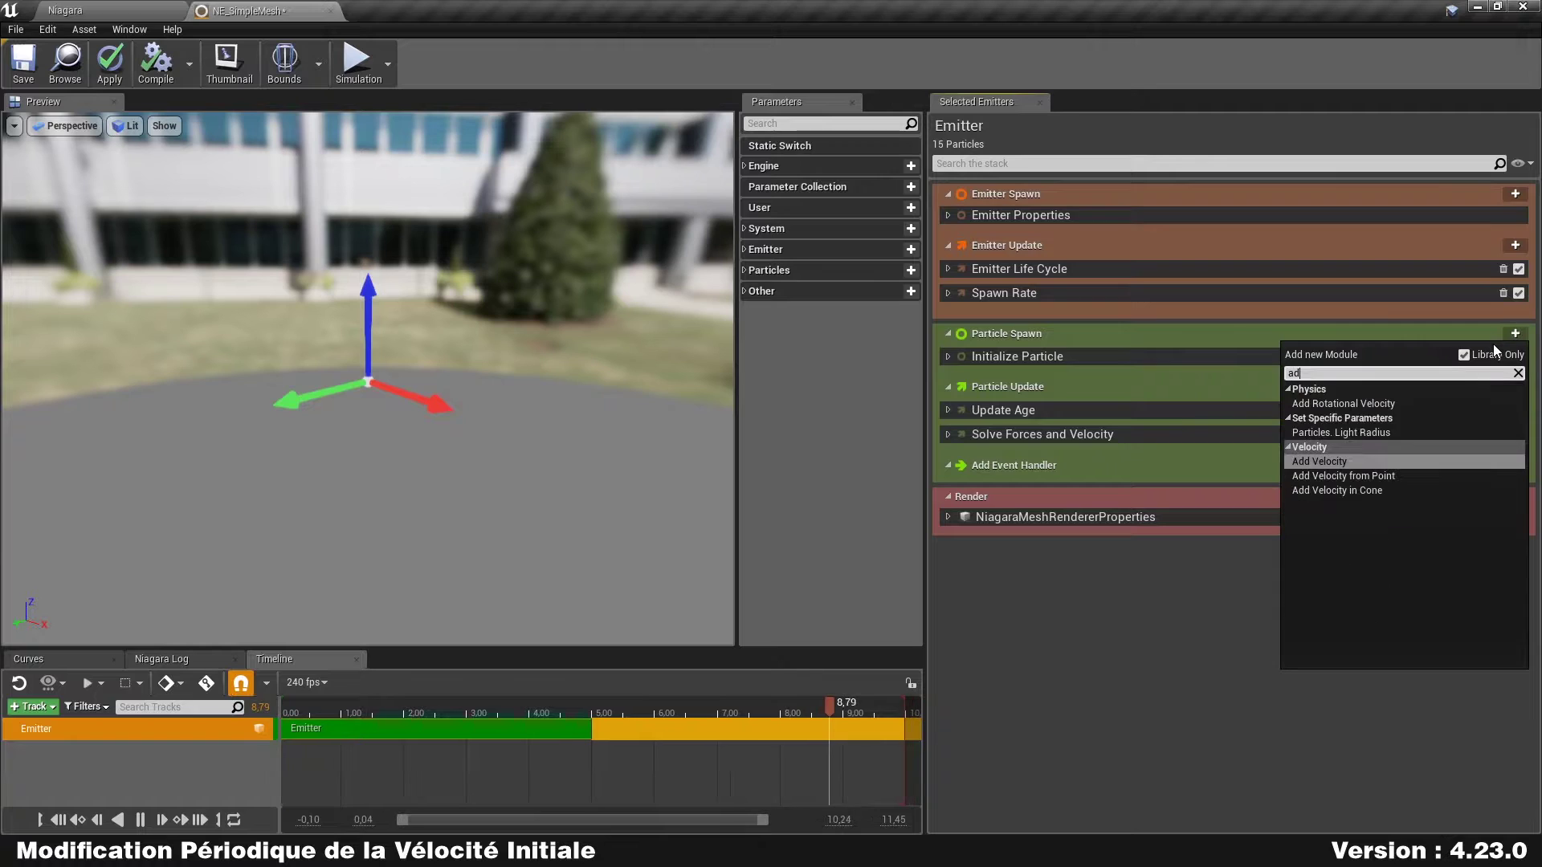
type("dv")
left_click(1401, 404)
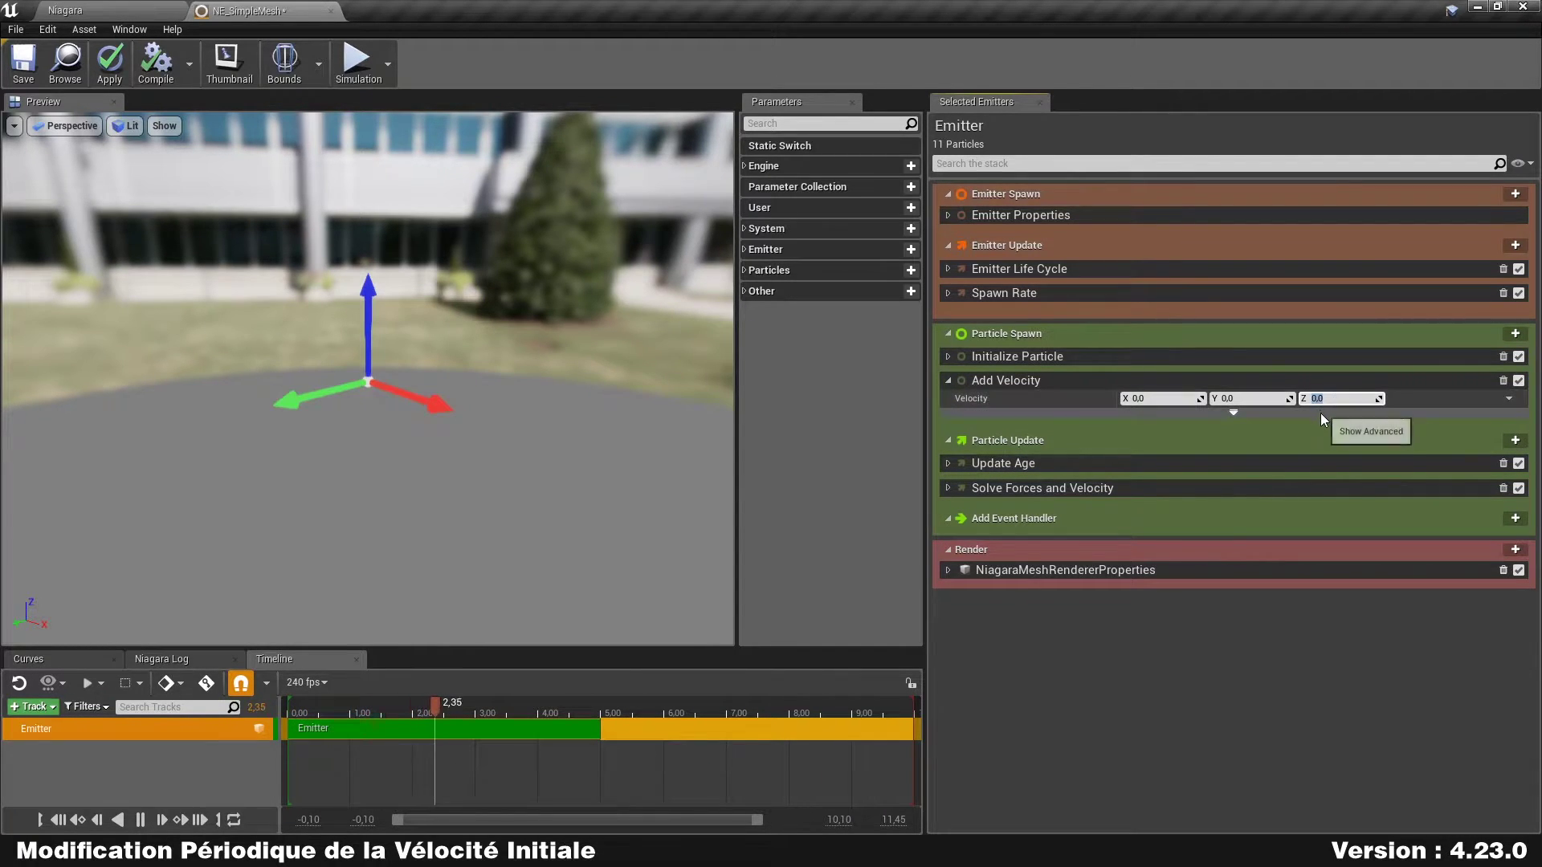
type("100")
key("Return")
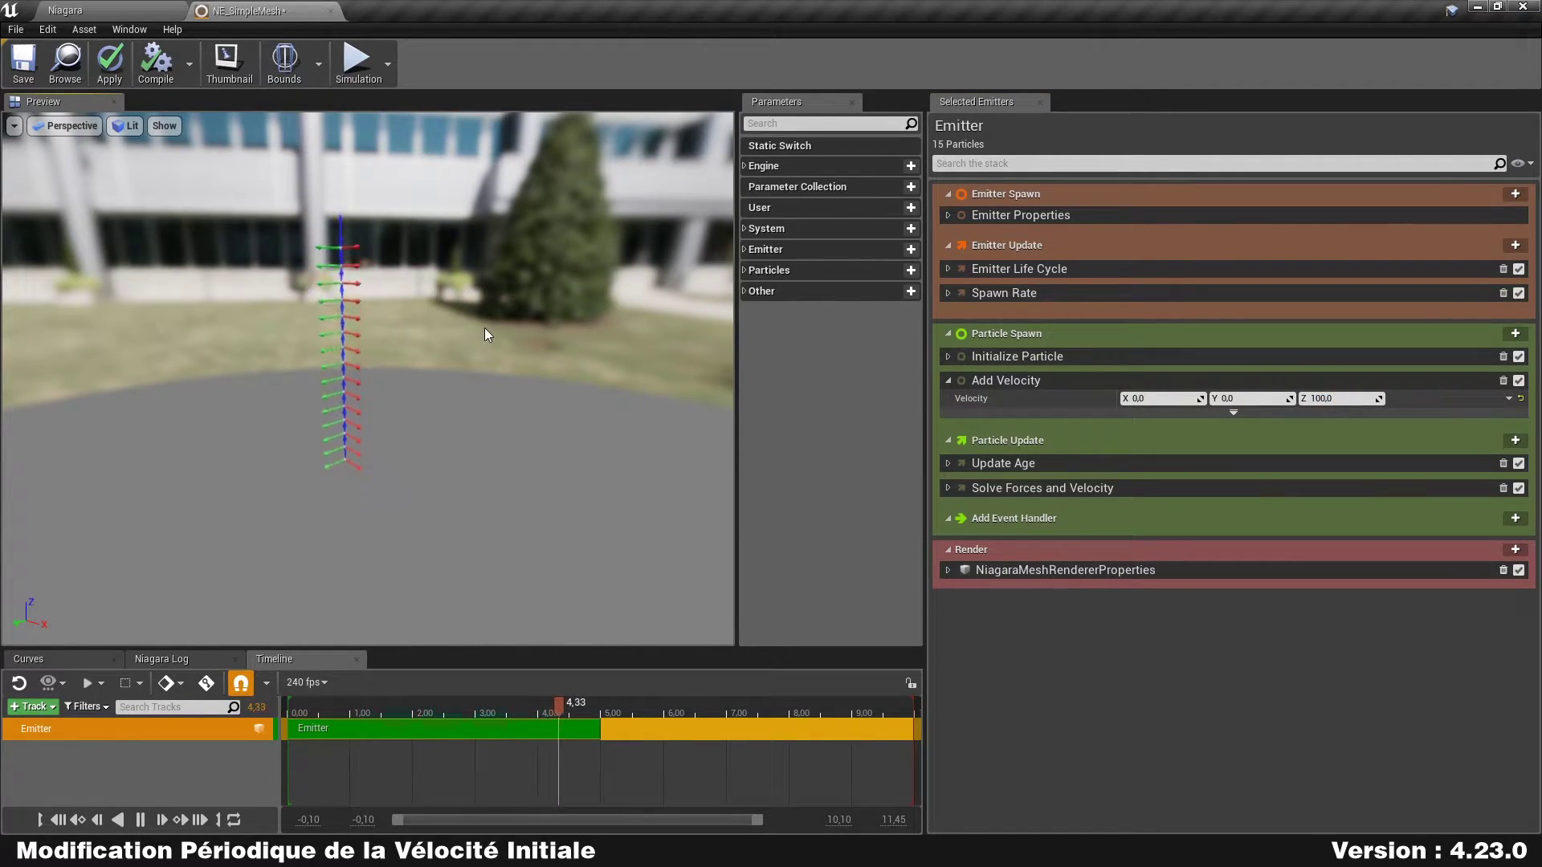
scroll(352, 481, "up", 5)
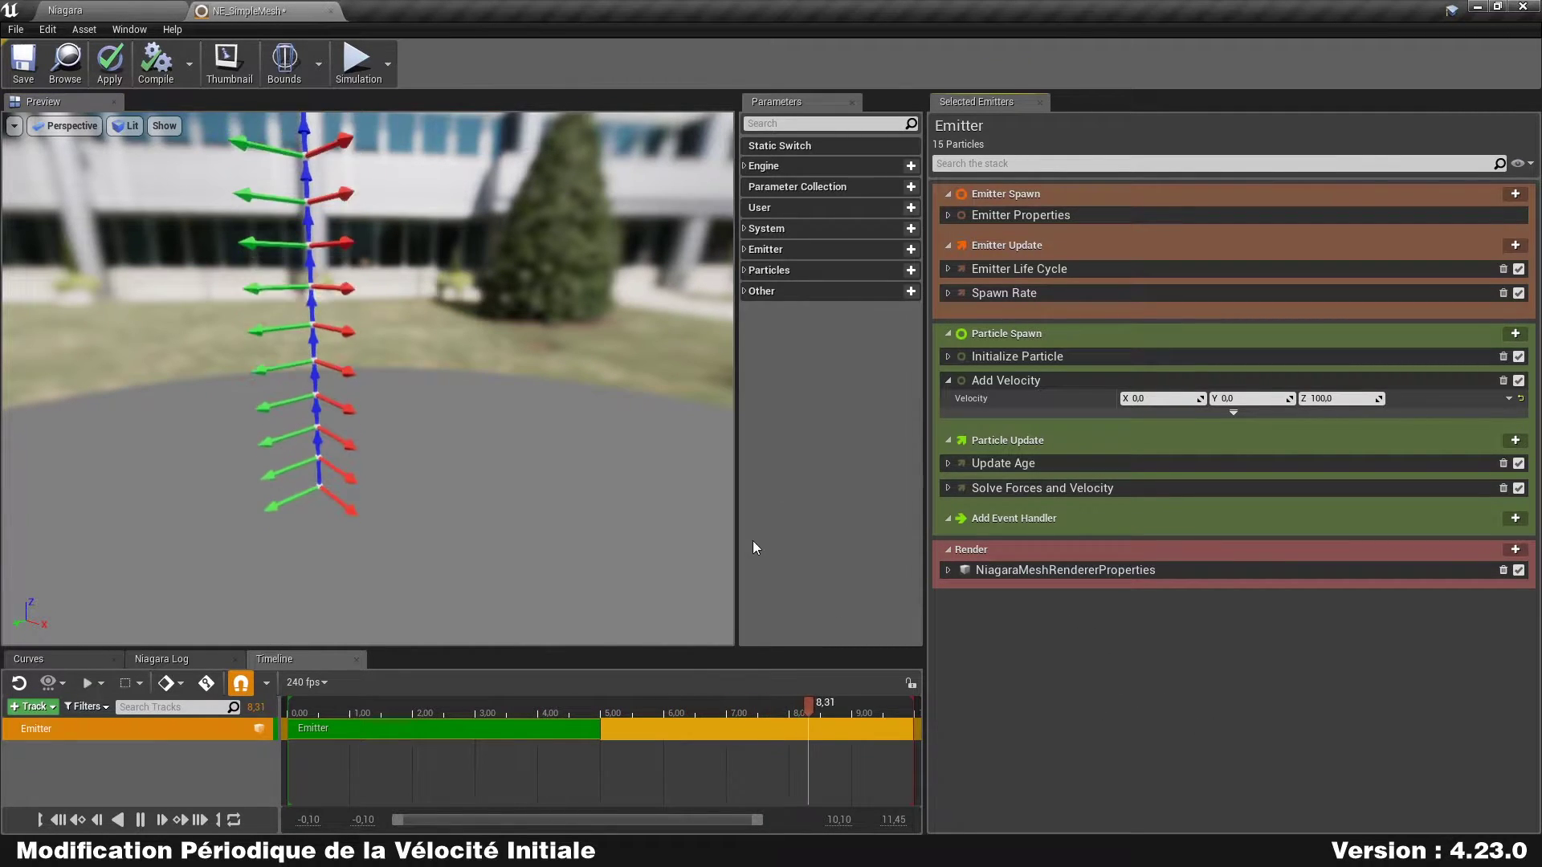
Assign a Rotate Vector dynamic input to Add Velocity's Velocity and set its Vector To Rotate Z to 100
left_click(1509, 399)
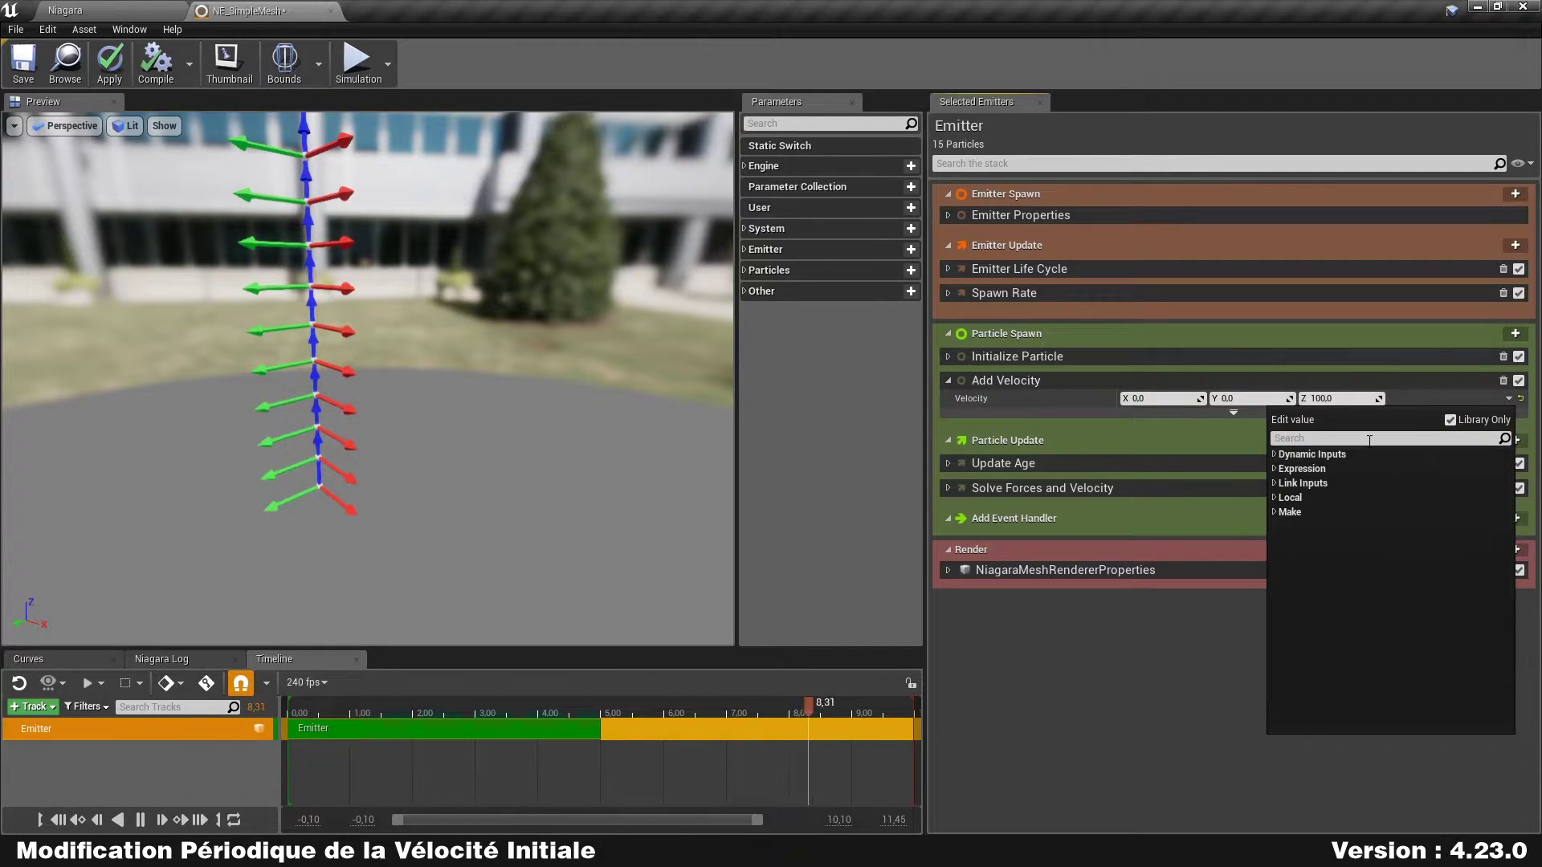
type("r")
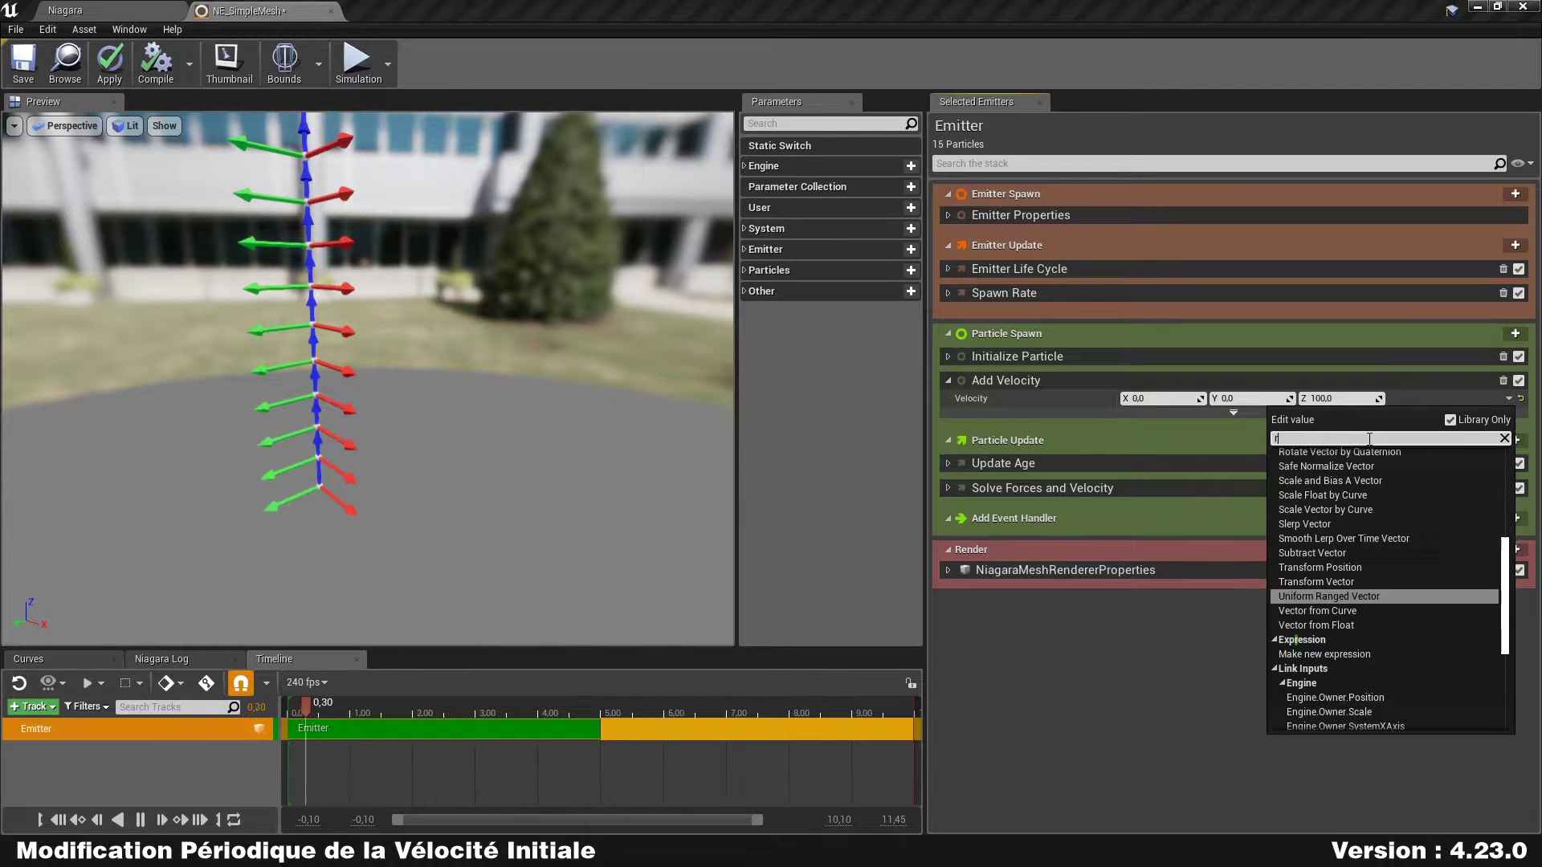
type("otate")
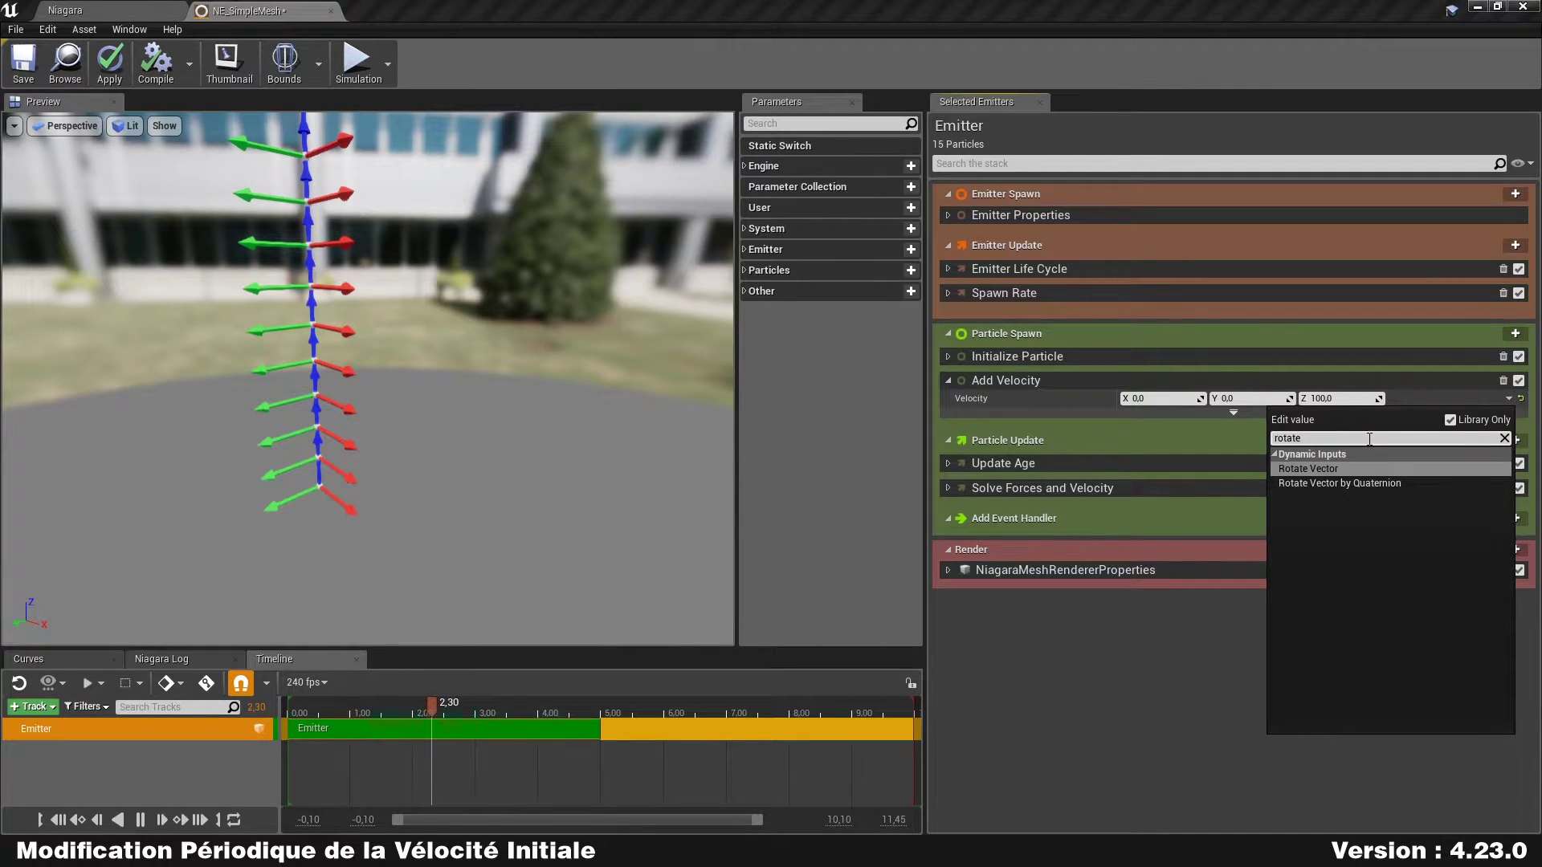
key("Return")
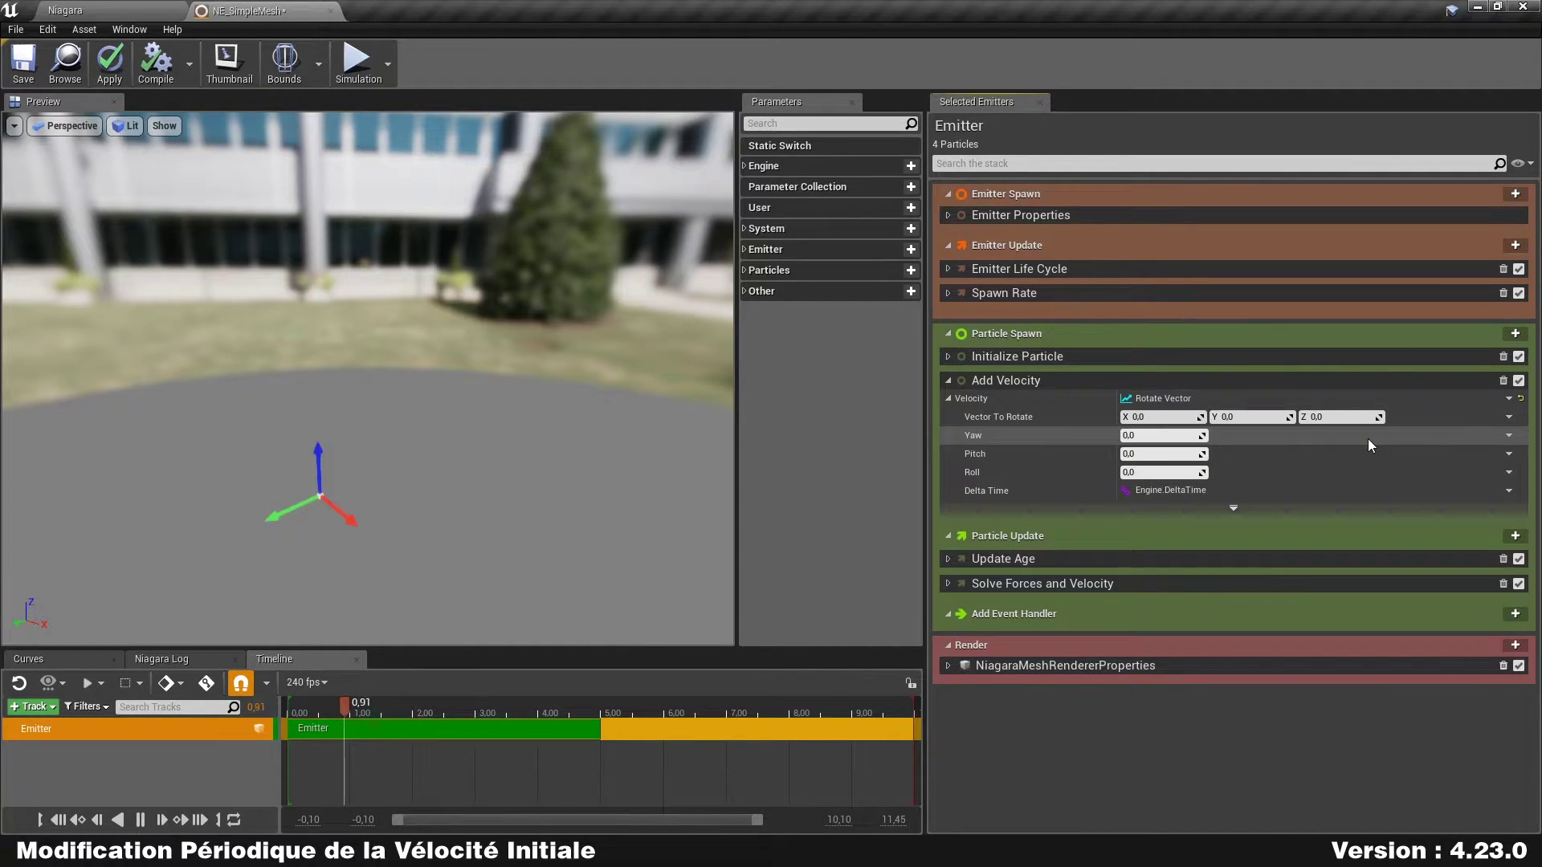
left_click(1365, 417)
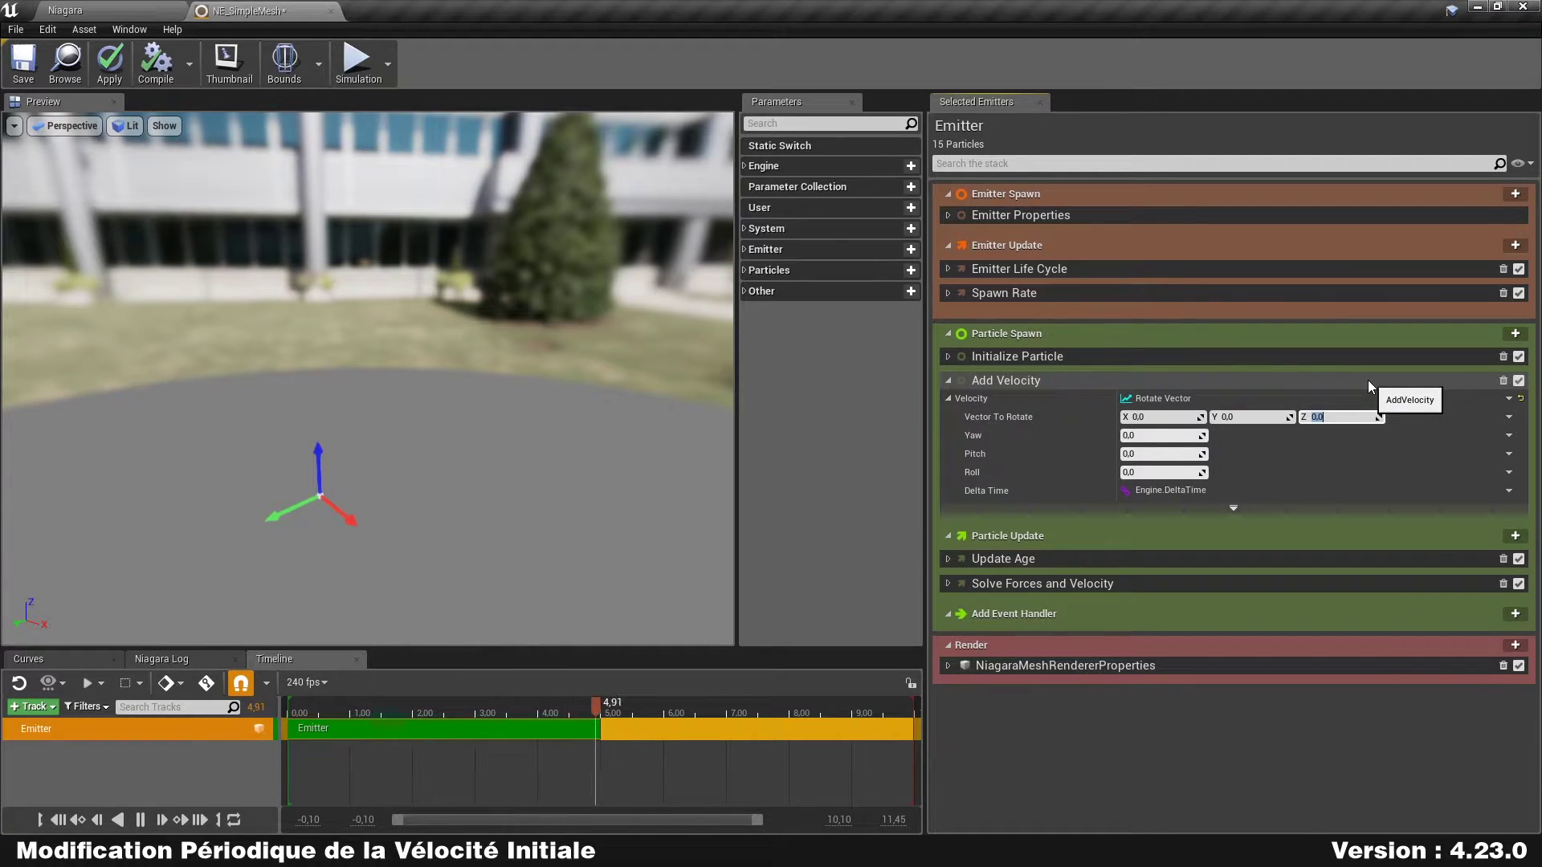
type("100")
key("Return")
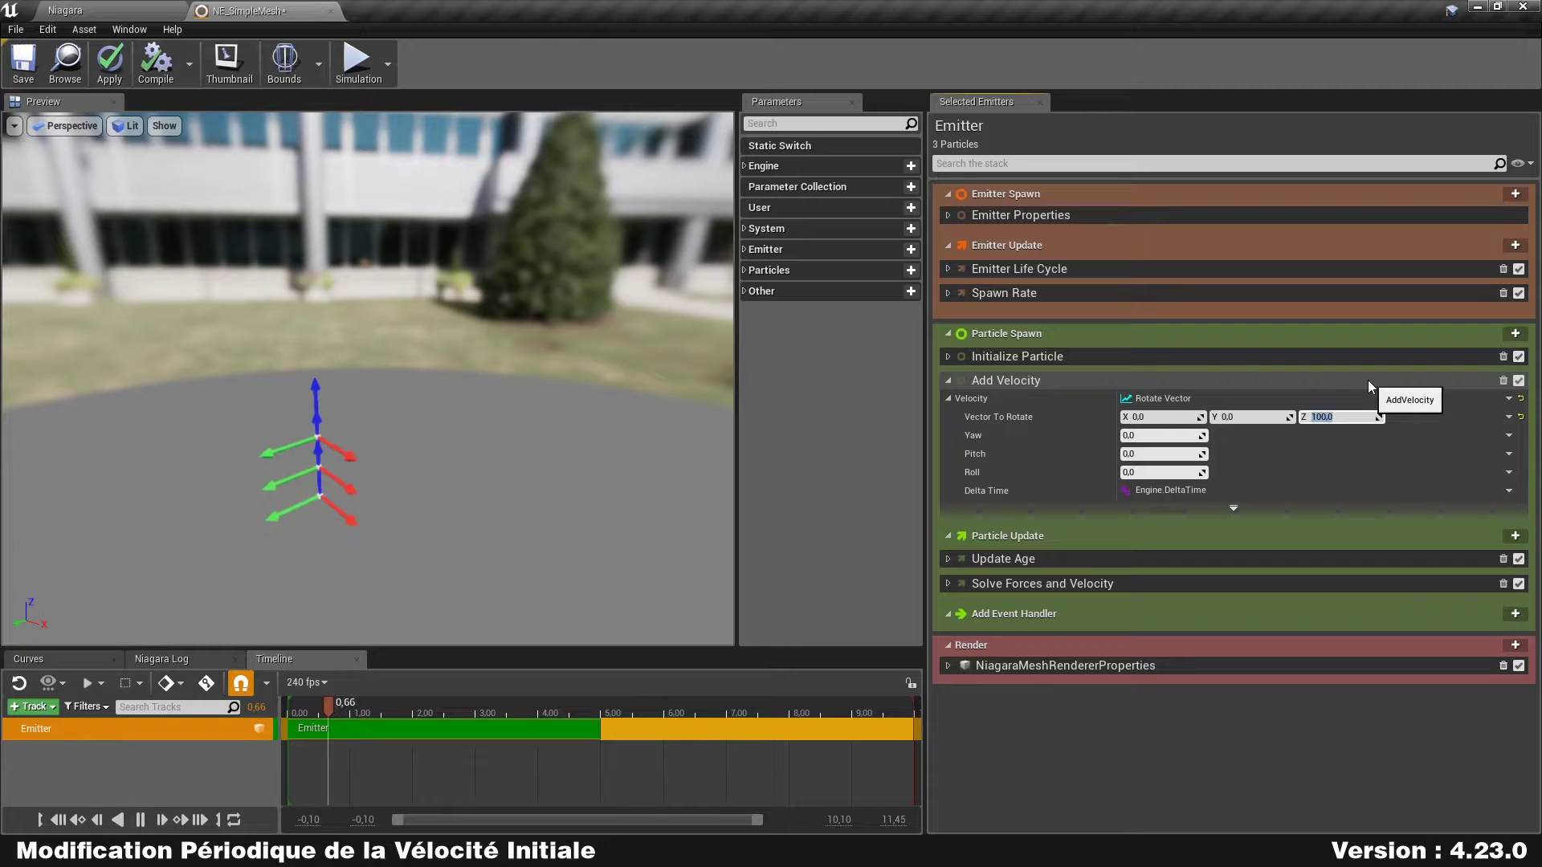
Adjust the Rotate Vector's Pitch to about -42.54
scroll(283, 371, "down", 4)
left_click_drag(289, 386, 282, 321)
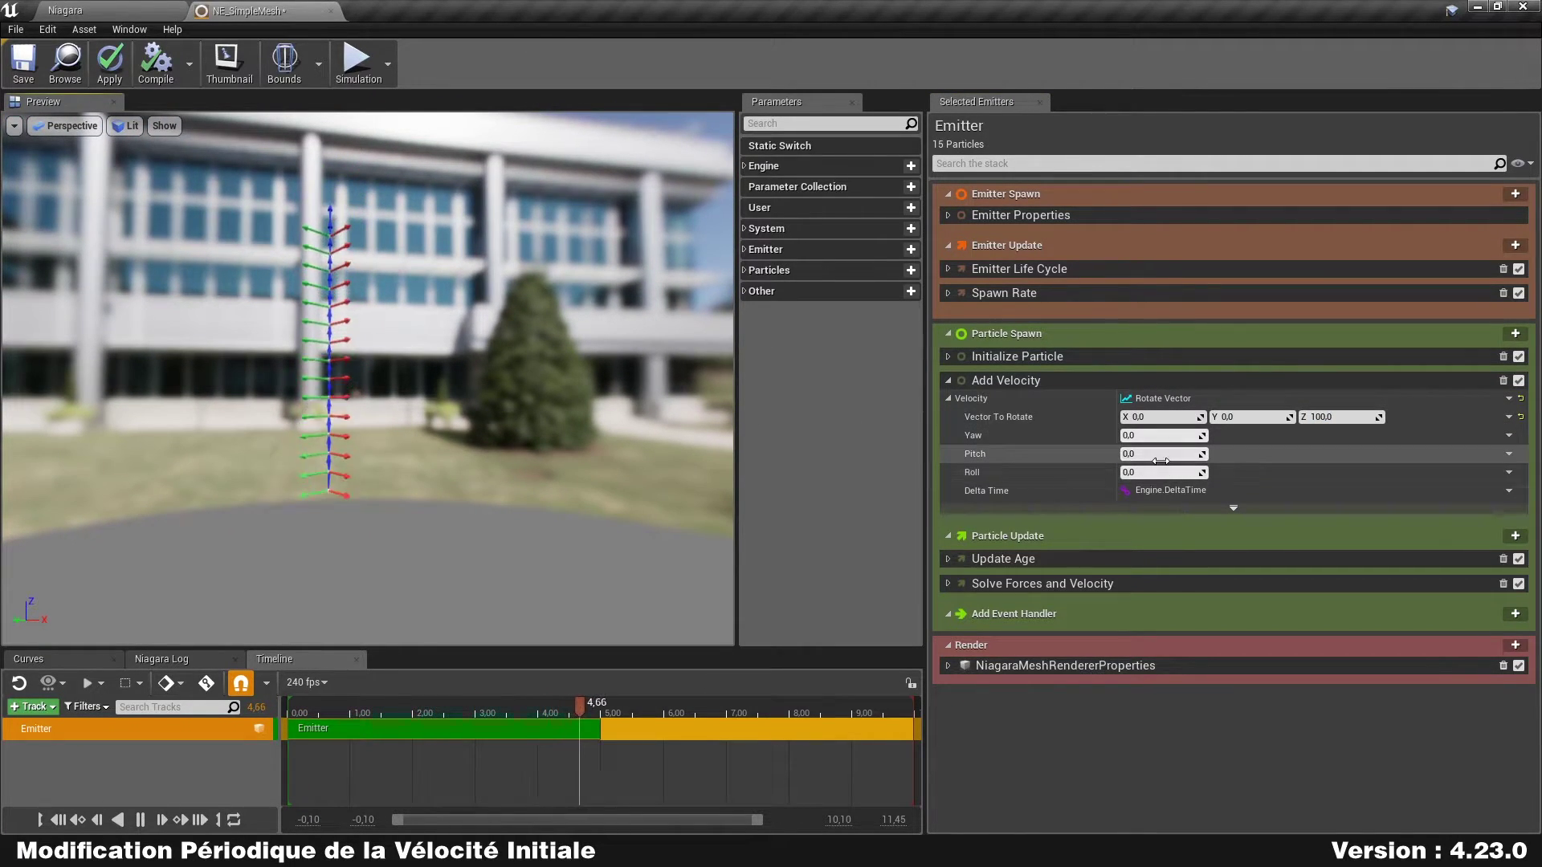
left_click_drag(1163, 457, 1153, 457)
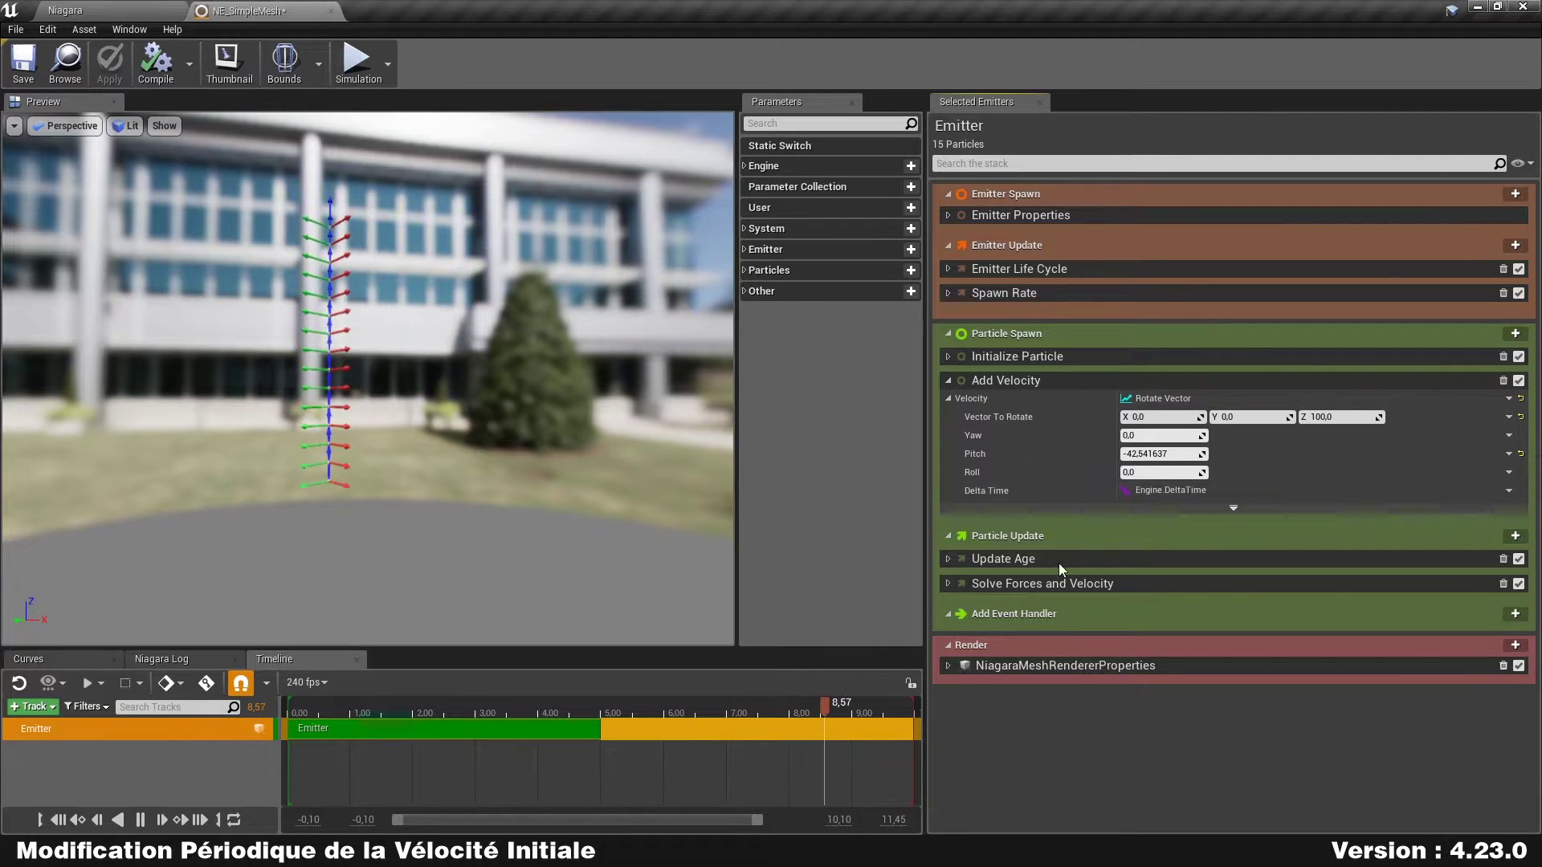
Replace the Rotate Vector's Delta Time link with a local value of 1 and view the tilted particle stream
left_click(1510, 490)
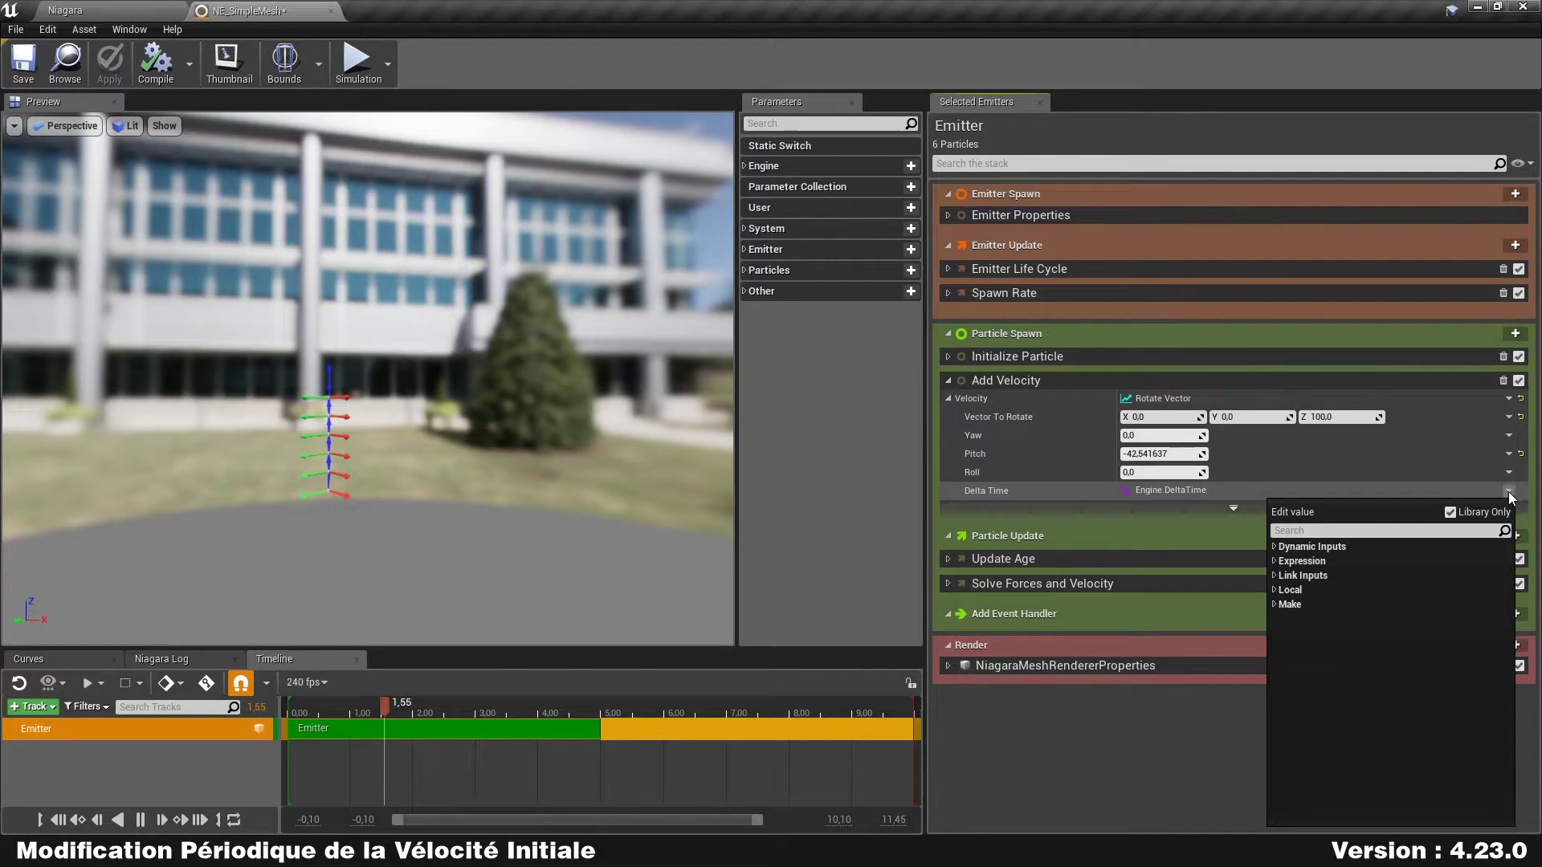
left_click(1302, 592)
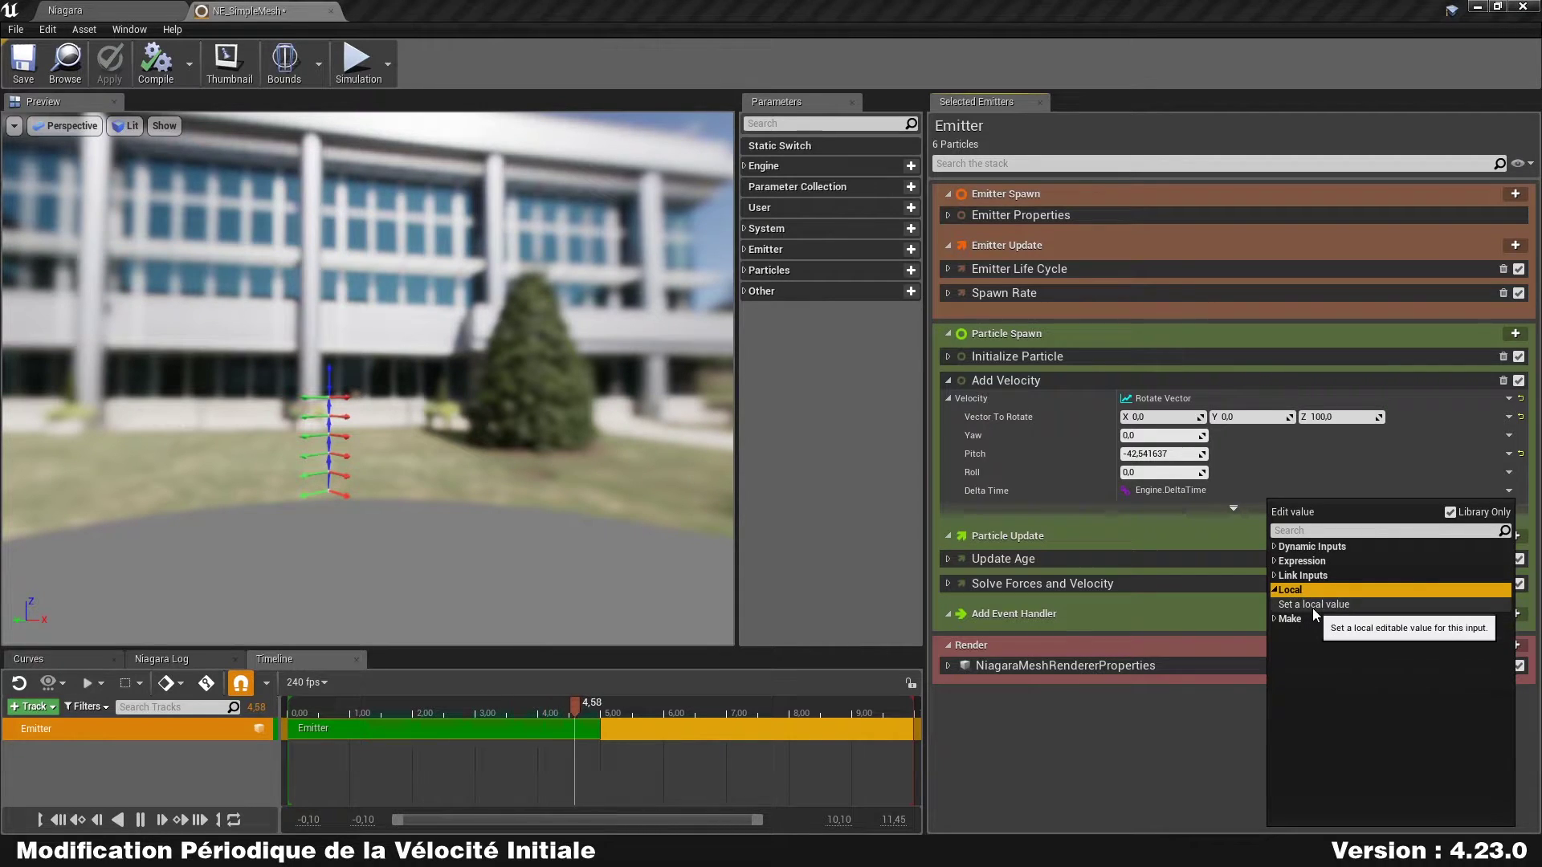
left_click(1312, 606)
left_click(1167, 491)
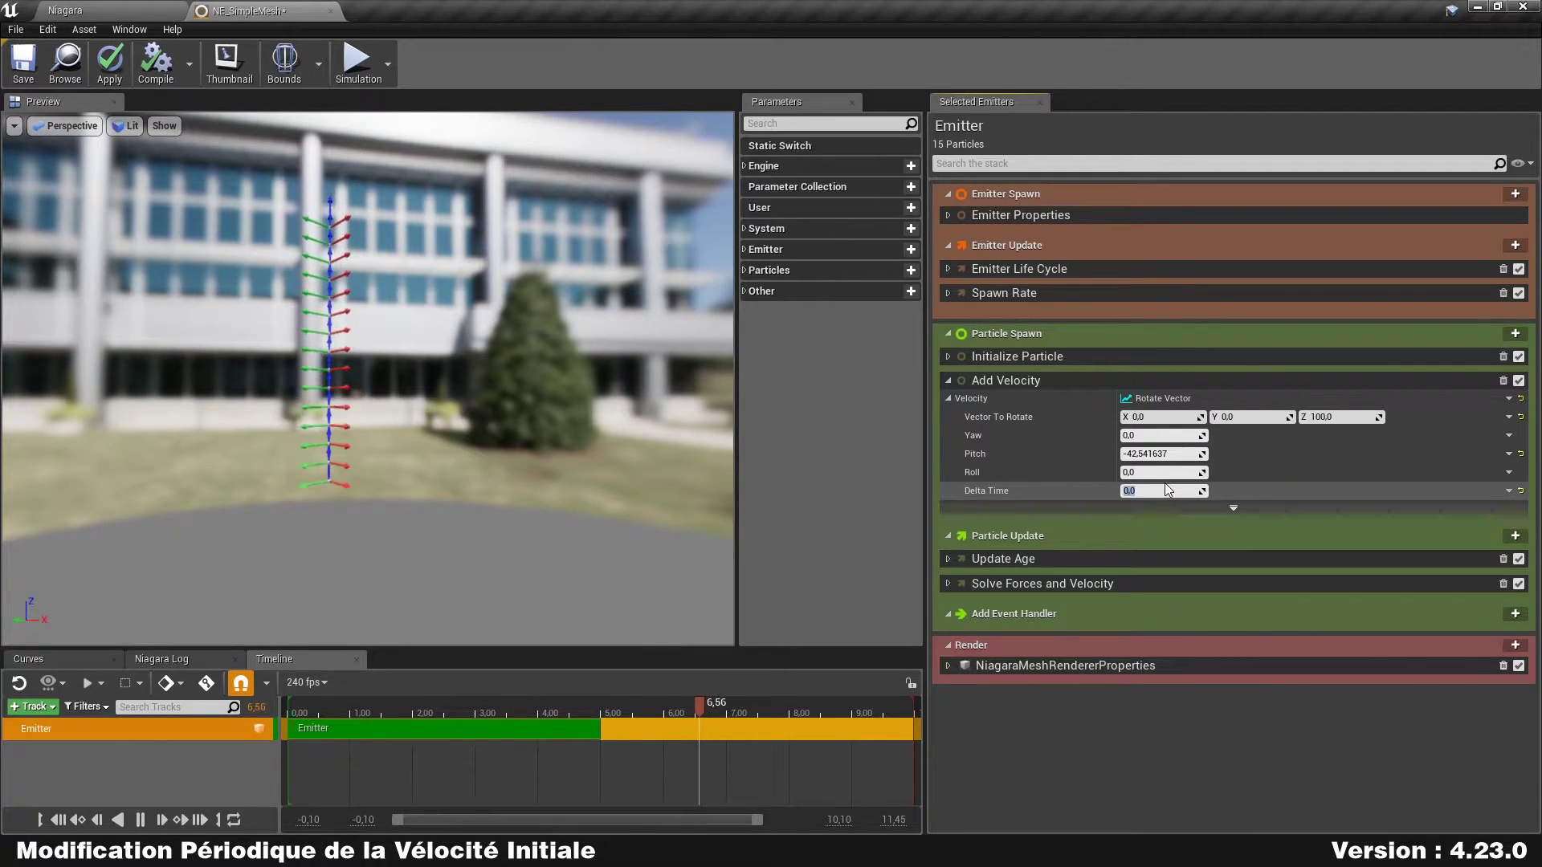
type("1")
key("Return")
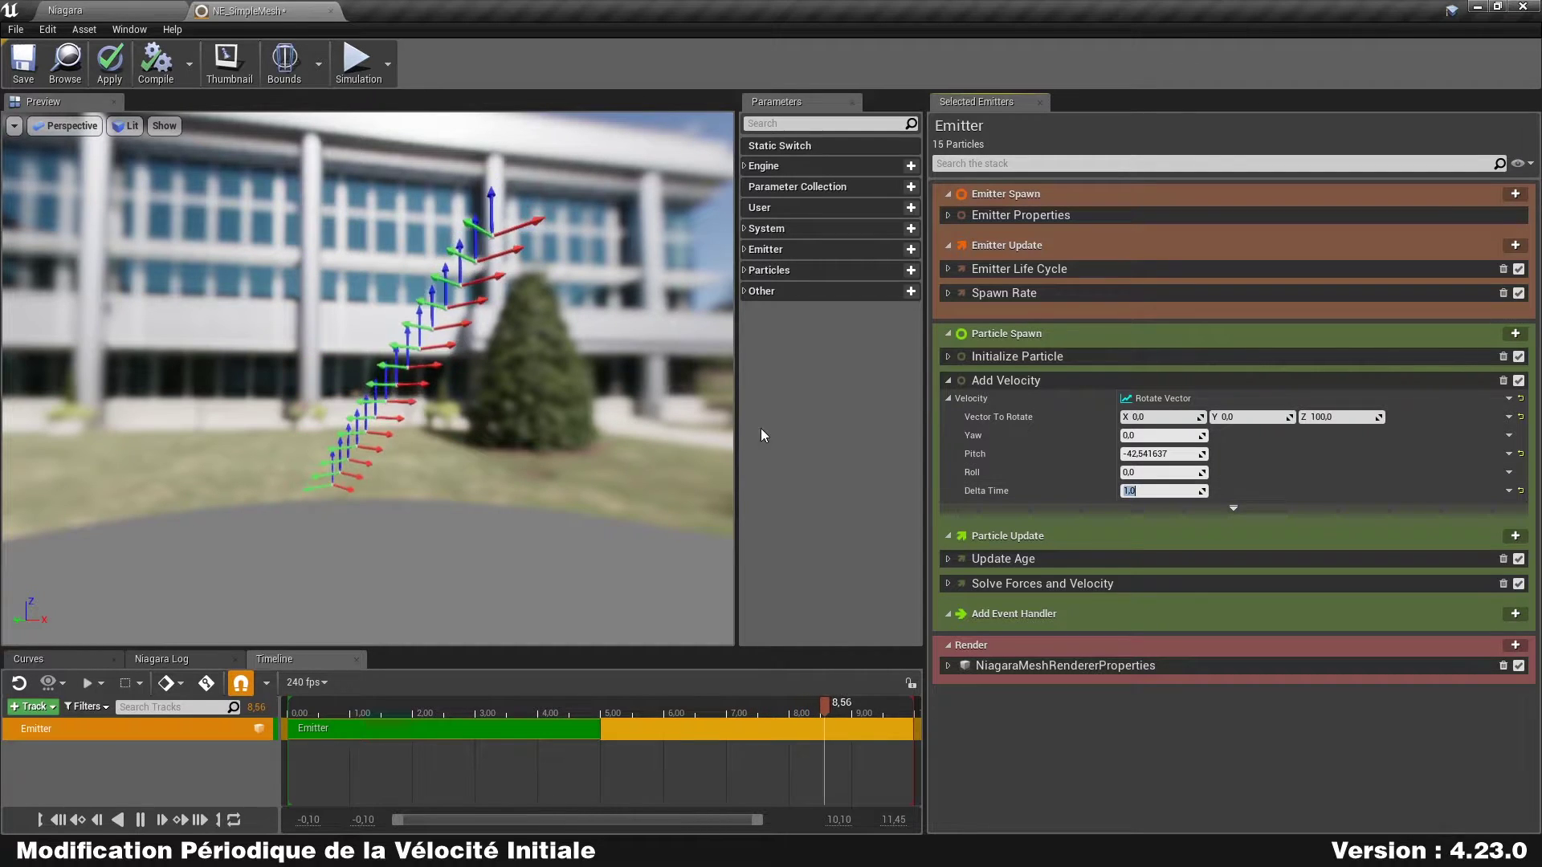
left_click_drag(344, 494, 238, 492)
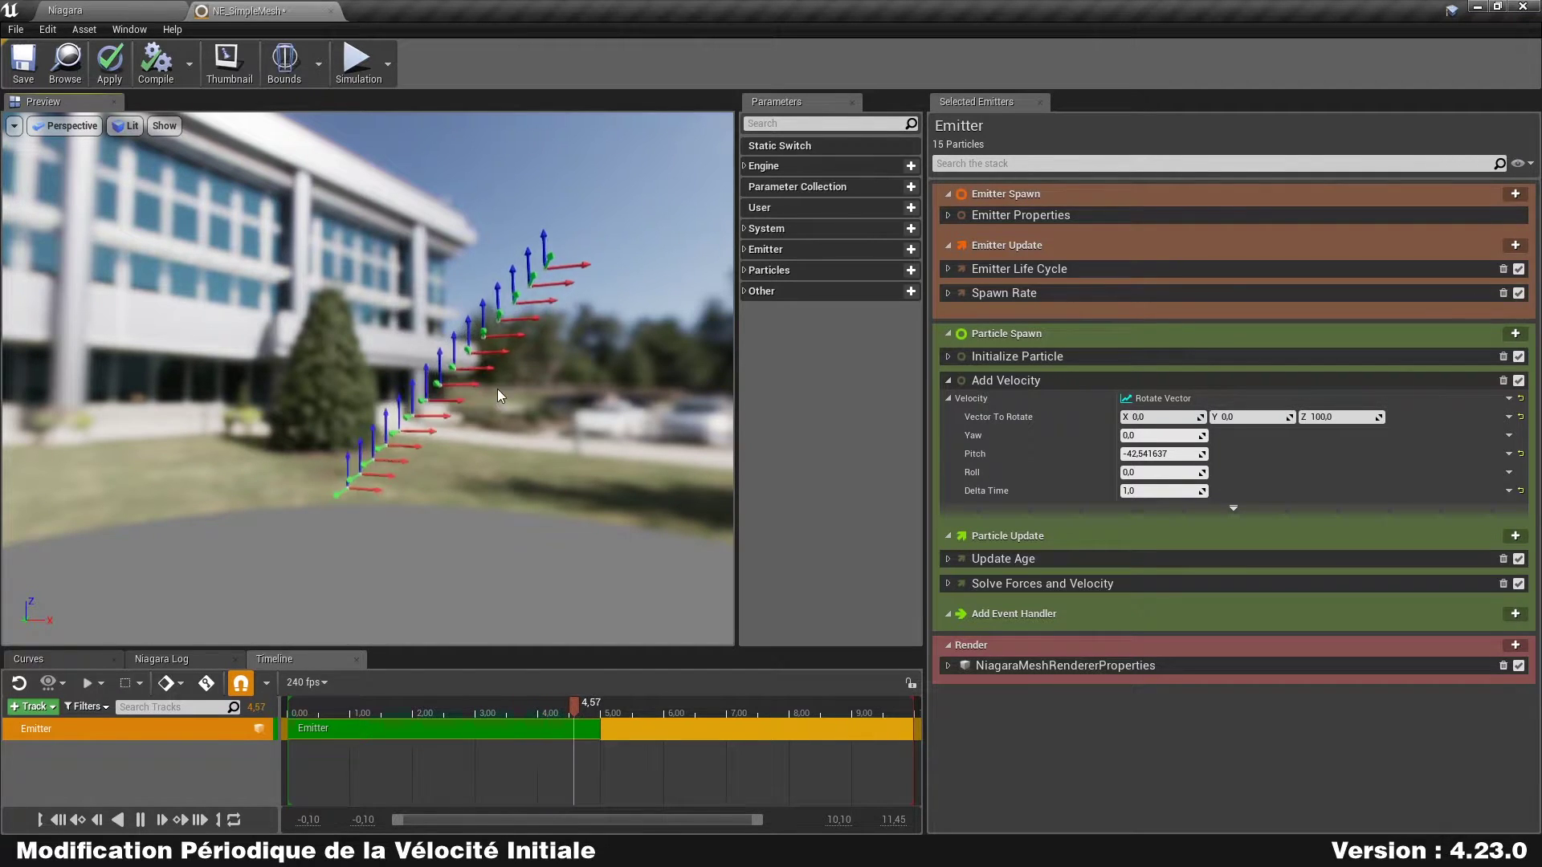
Set the Rotate Vector's Pitch to 45 and view the particle stream from another angle
left_click(1158, 455)
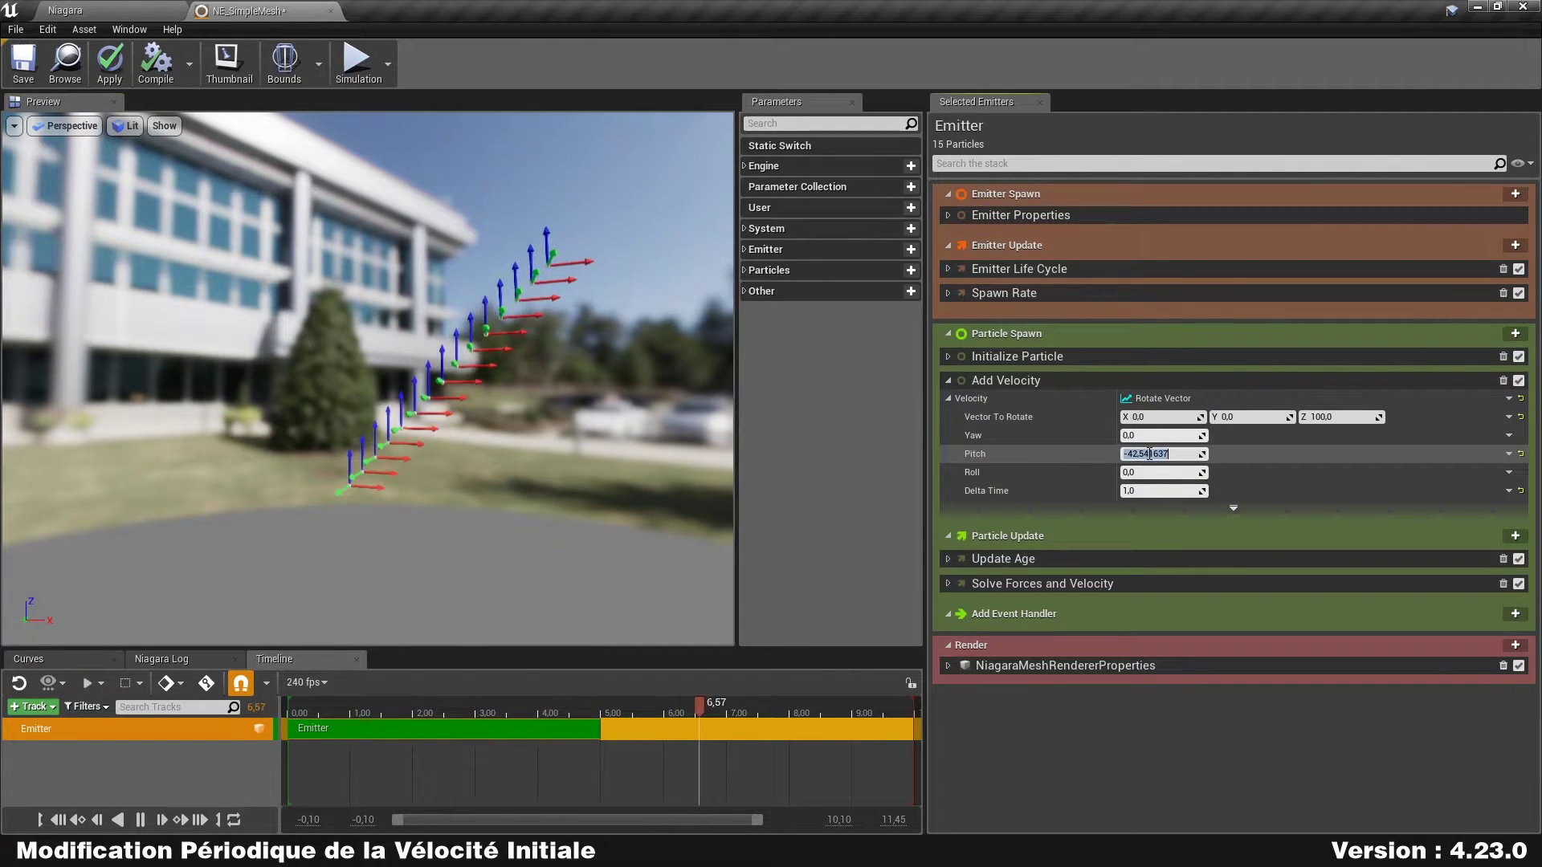
type("45")
key("Return")
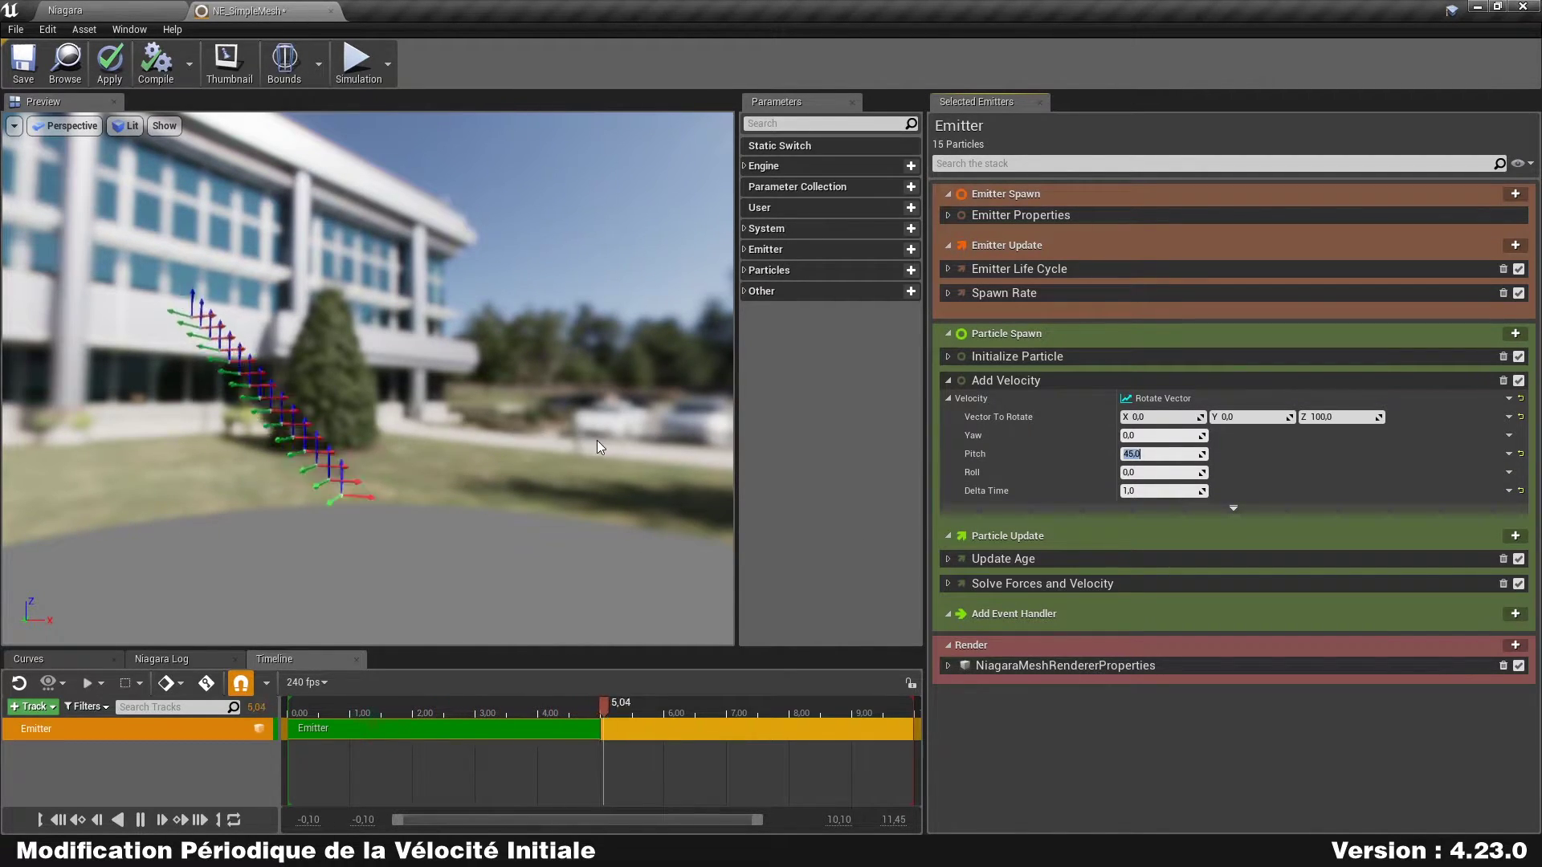
left_click_drag(536, 406, 469, 408)
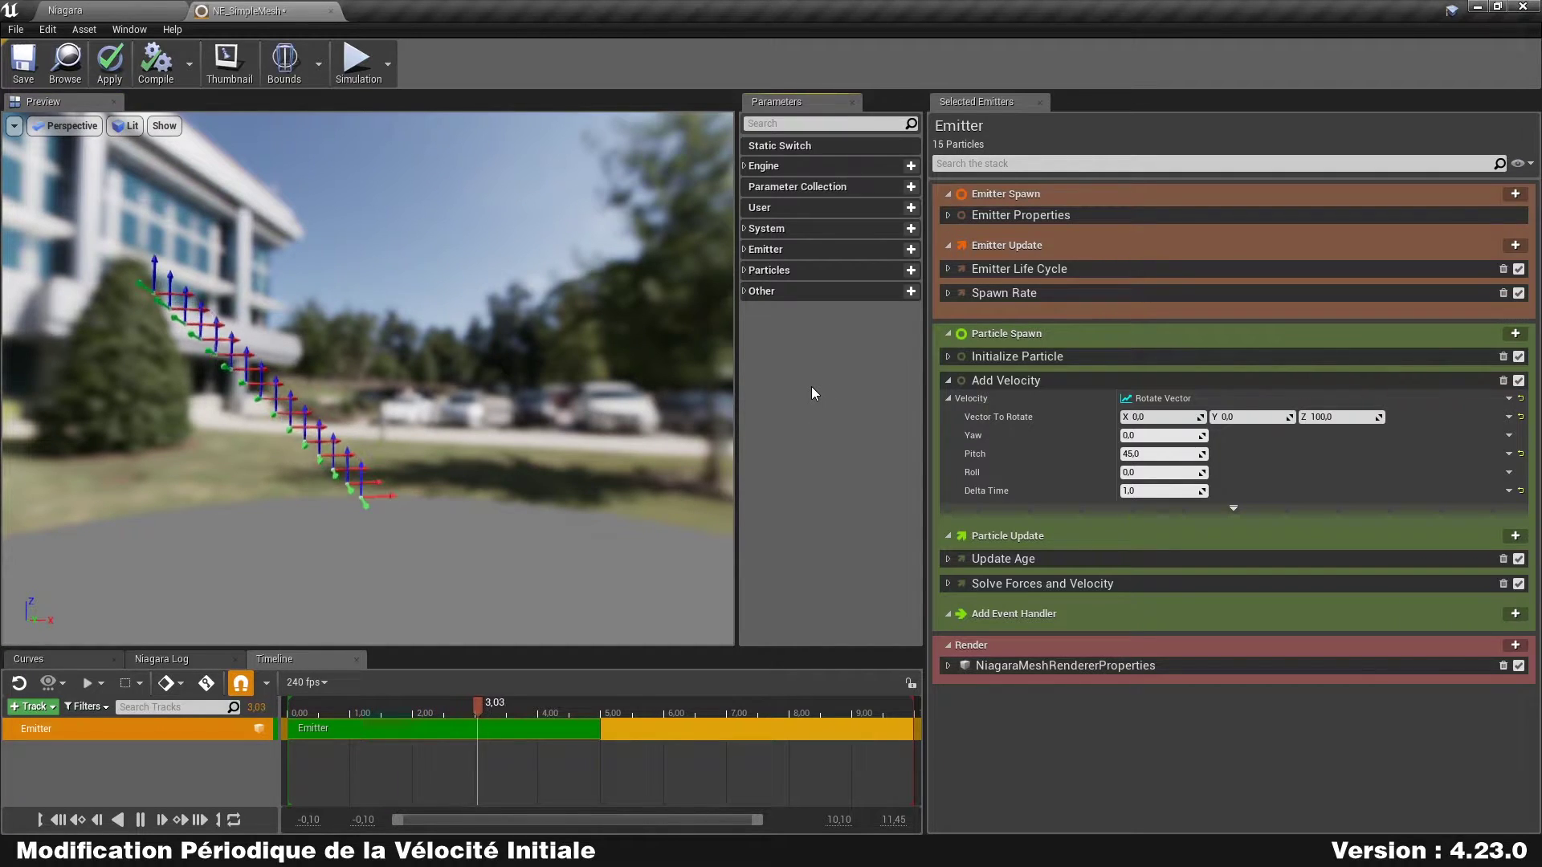
Create a float Emitter parameter named SineWave and add it to Emitter Update as a Set Variables module
left_click(744, 251)
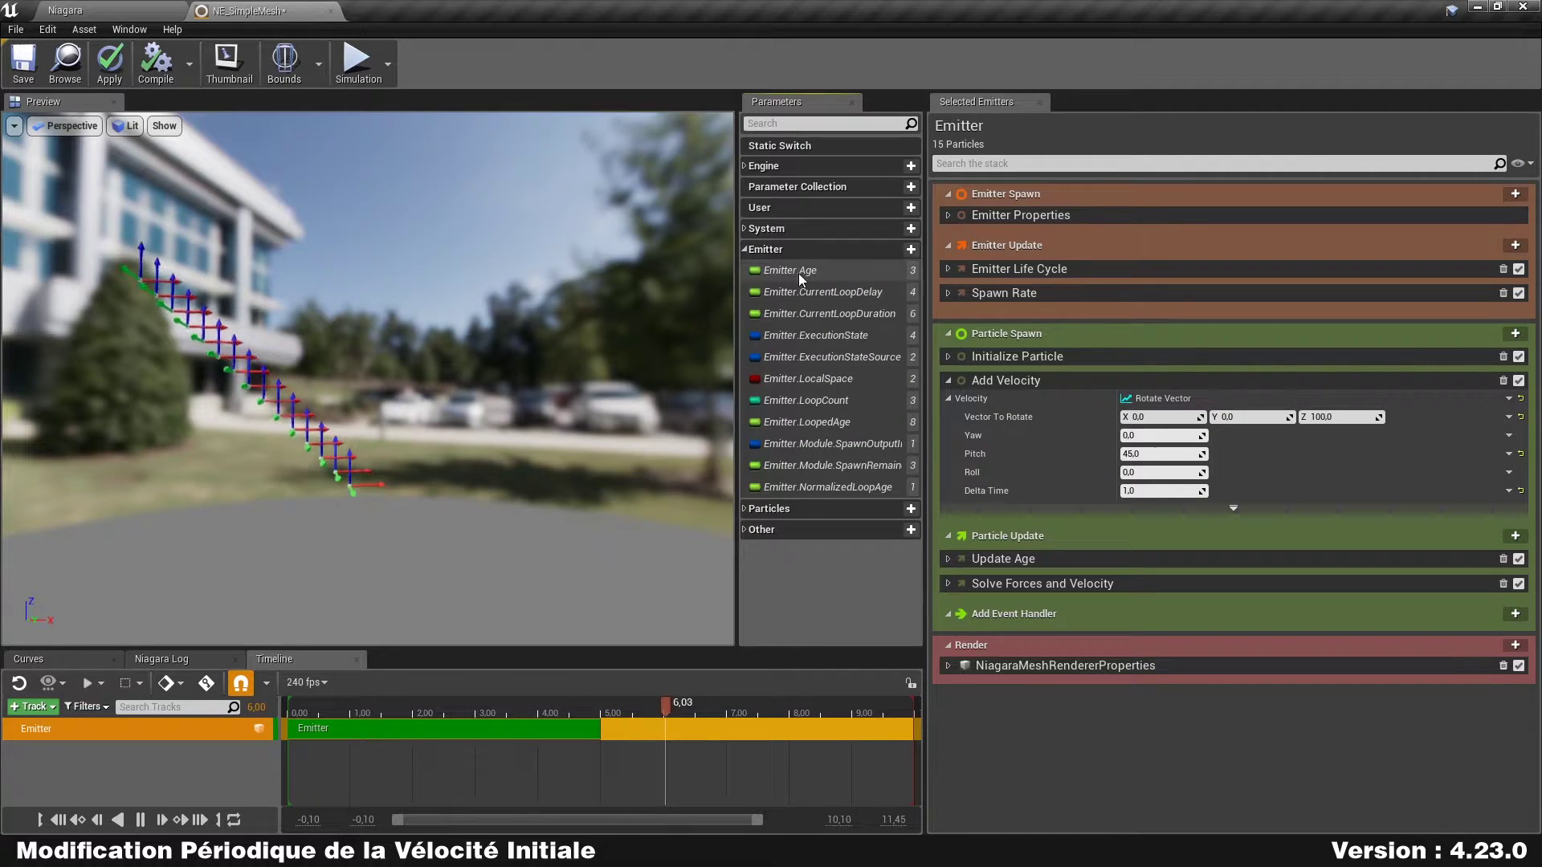
left_click(911, 250)
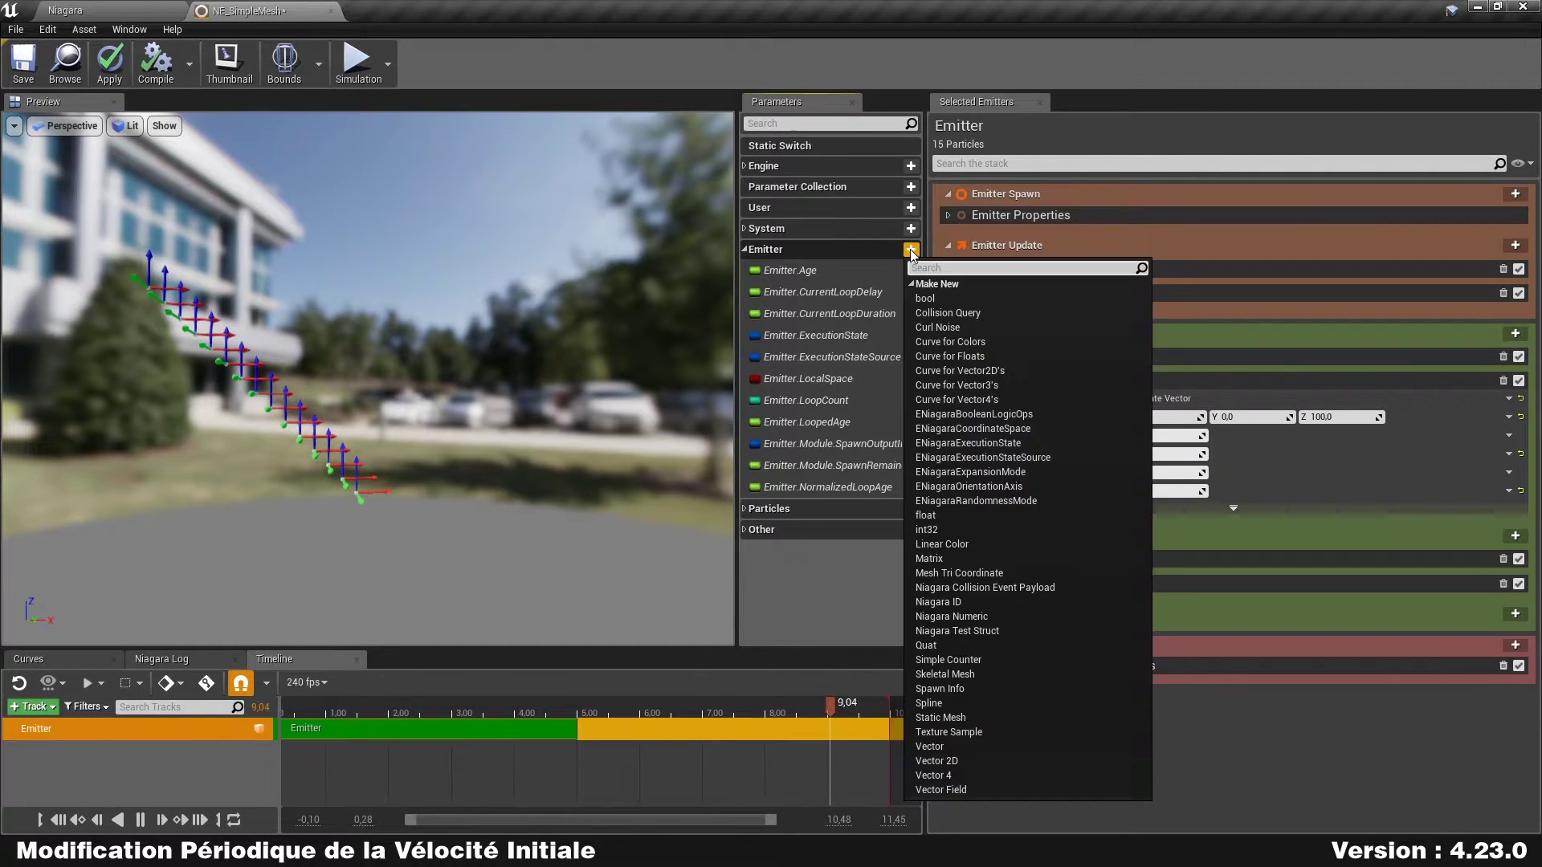
left_click(977, 515)
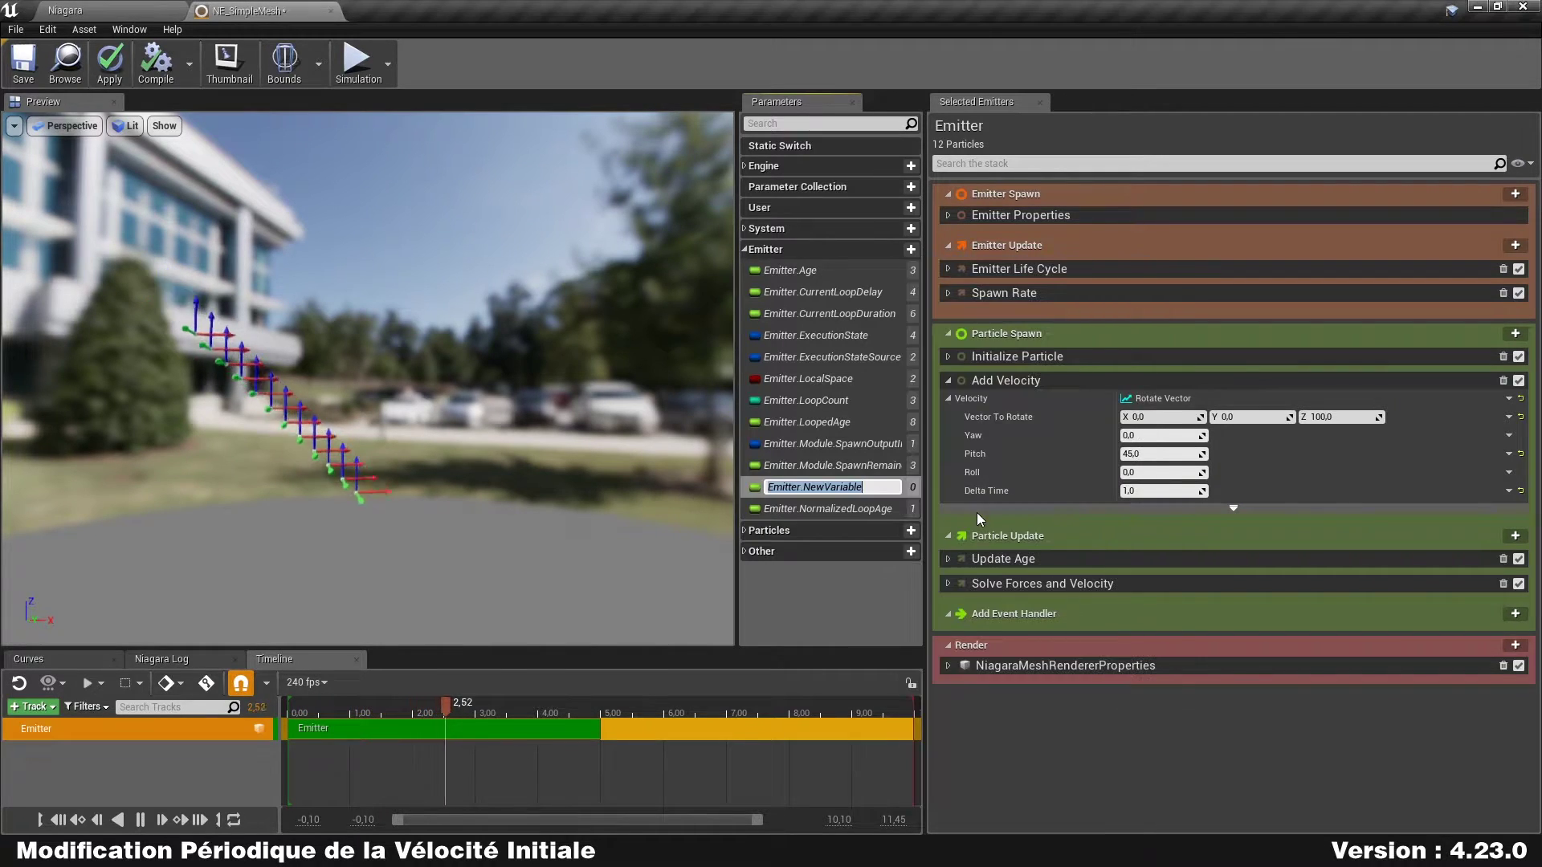
left_click(837, 488)
left_click_drag(804, 487, 887, 482)
type("SineWav")
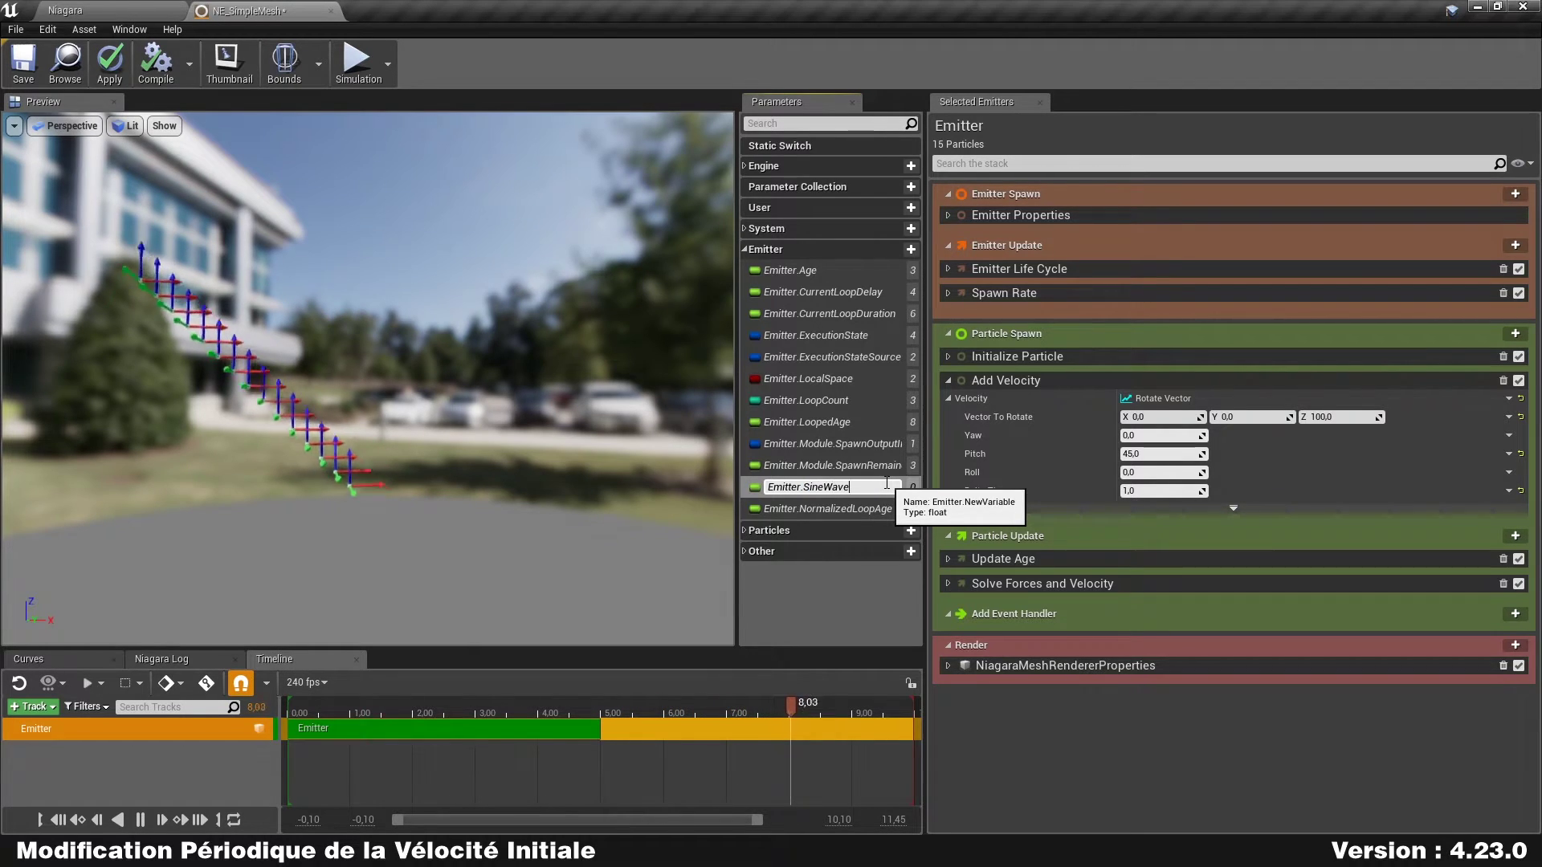
key("Return")
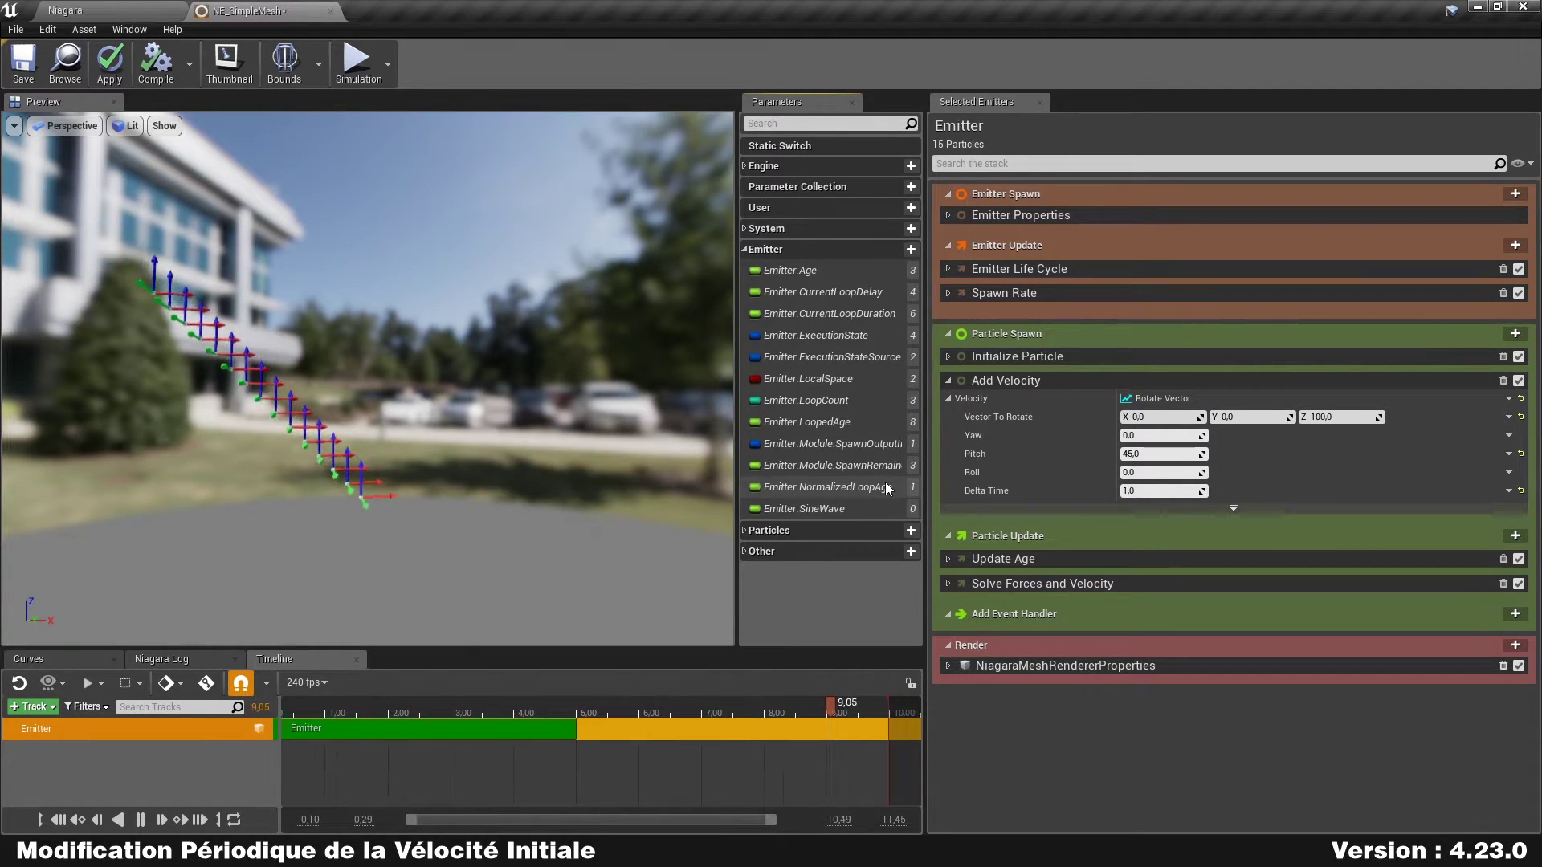
left_click_drag(803, 518, 1044, 305)
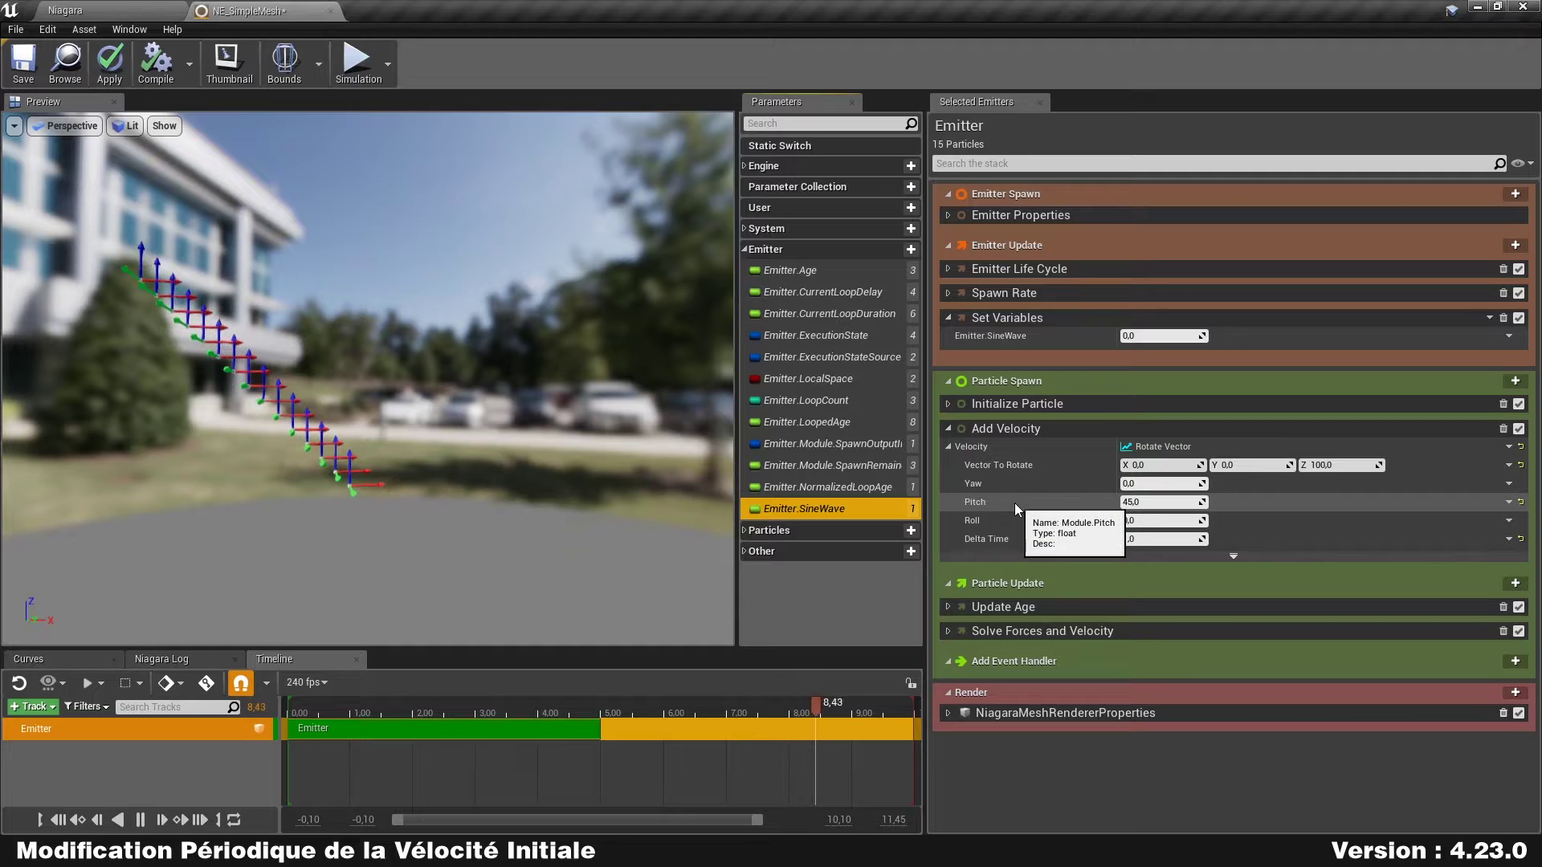
Set the Rotate Vector's Pitch to -45 and link its Delta Time to Emitter.SineWave
left_click(1155, 502)
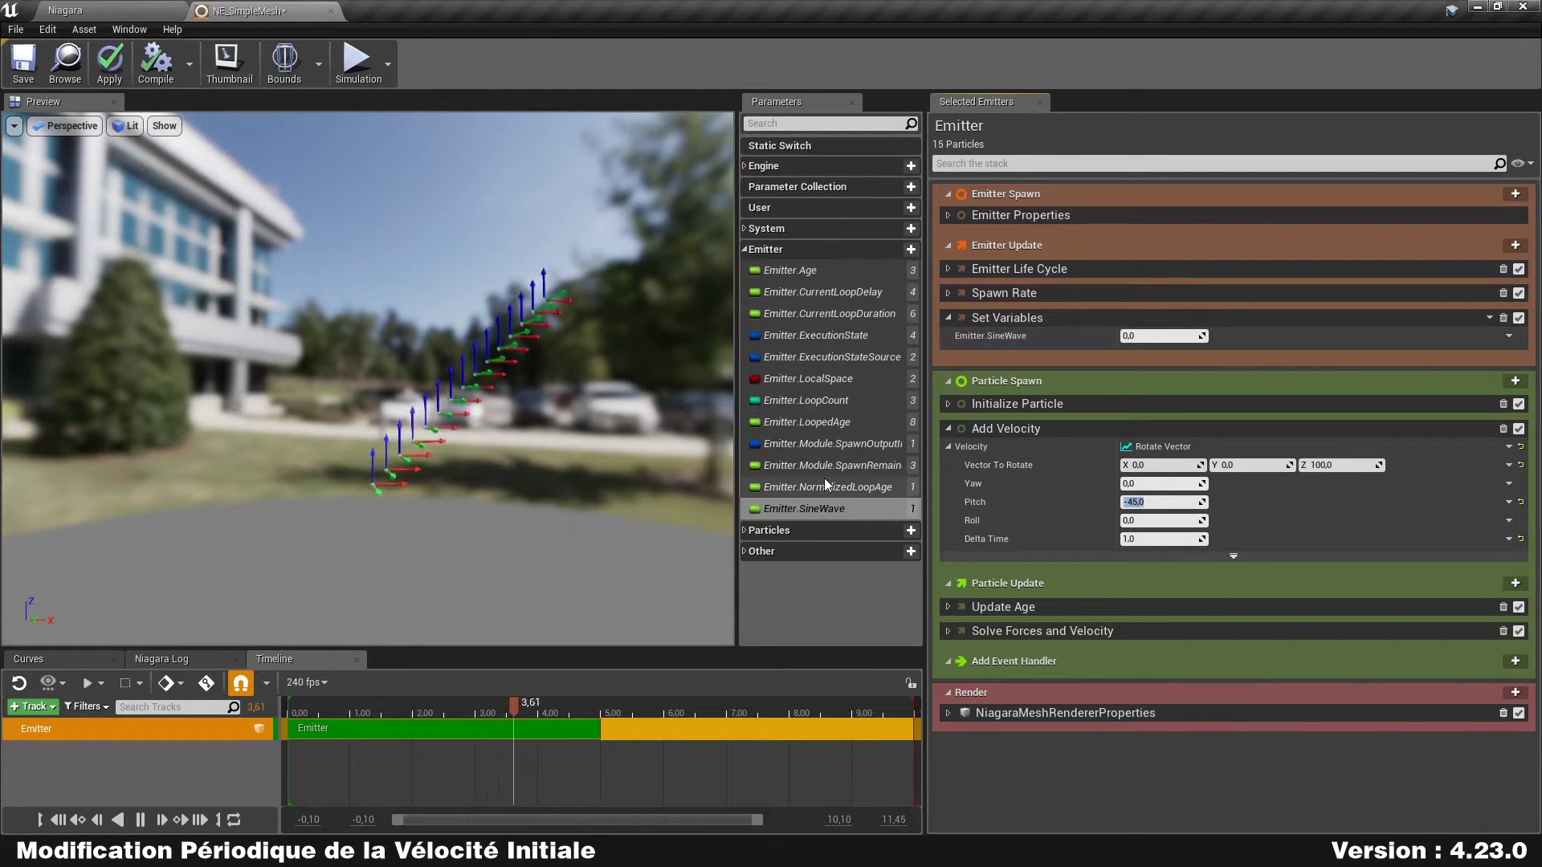
left_click_drag(1086, 523, 1188, 539)
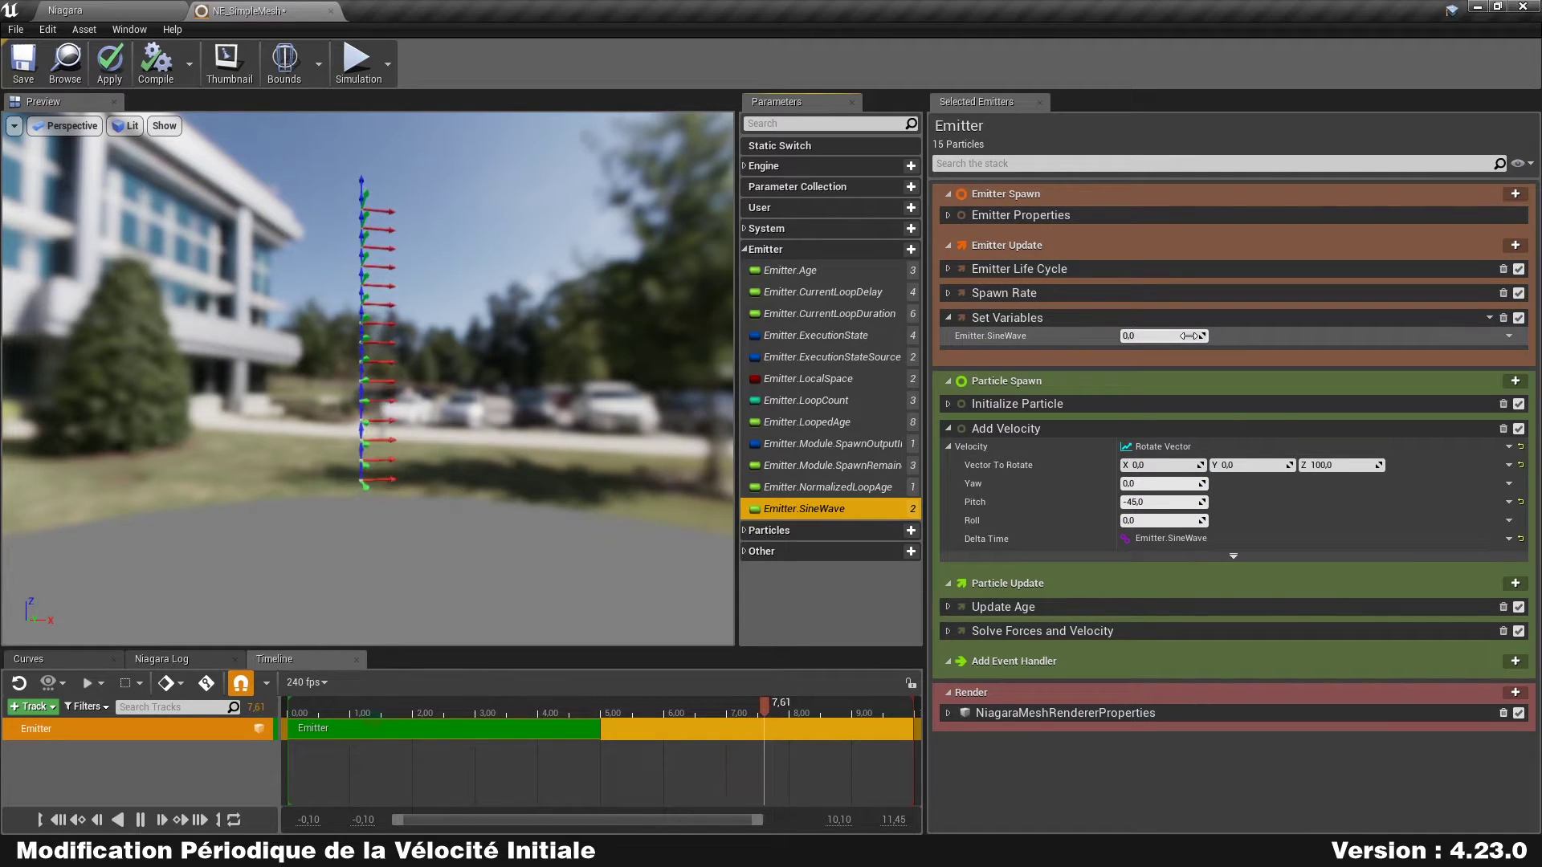
Set Emitter.SineWave to 1 in Set Variables and the Rotate Vector's Pitch to 45
left_click(1139, 330)
type("-1")
key("Return")
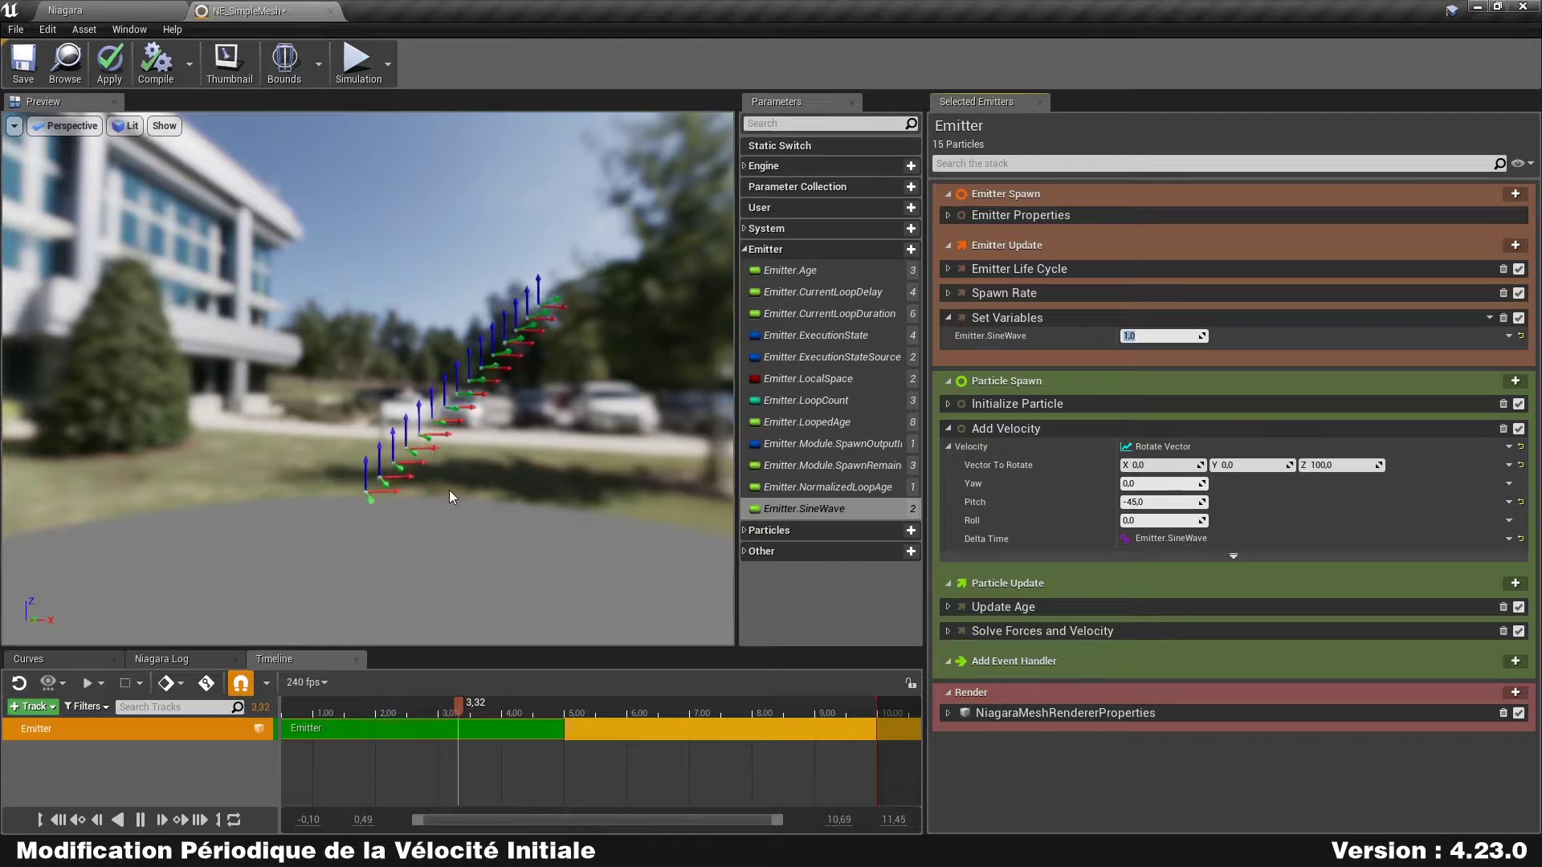
left_click(1160, 502)
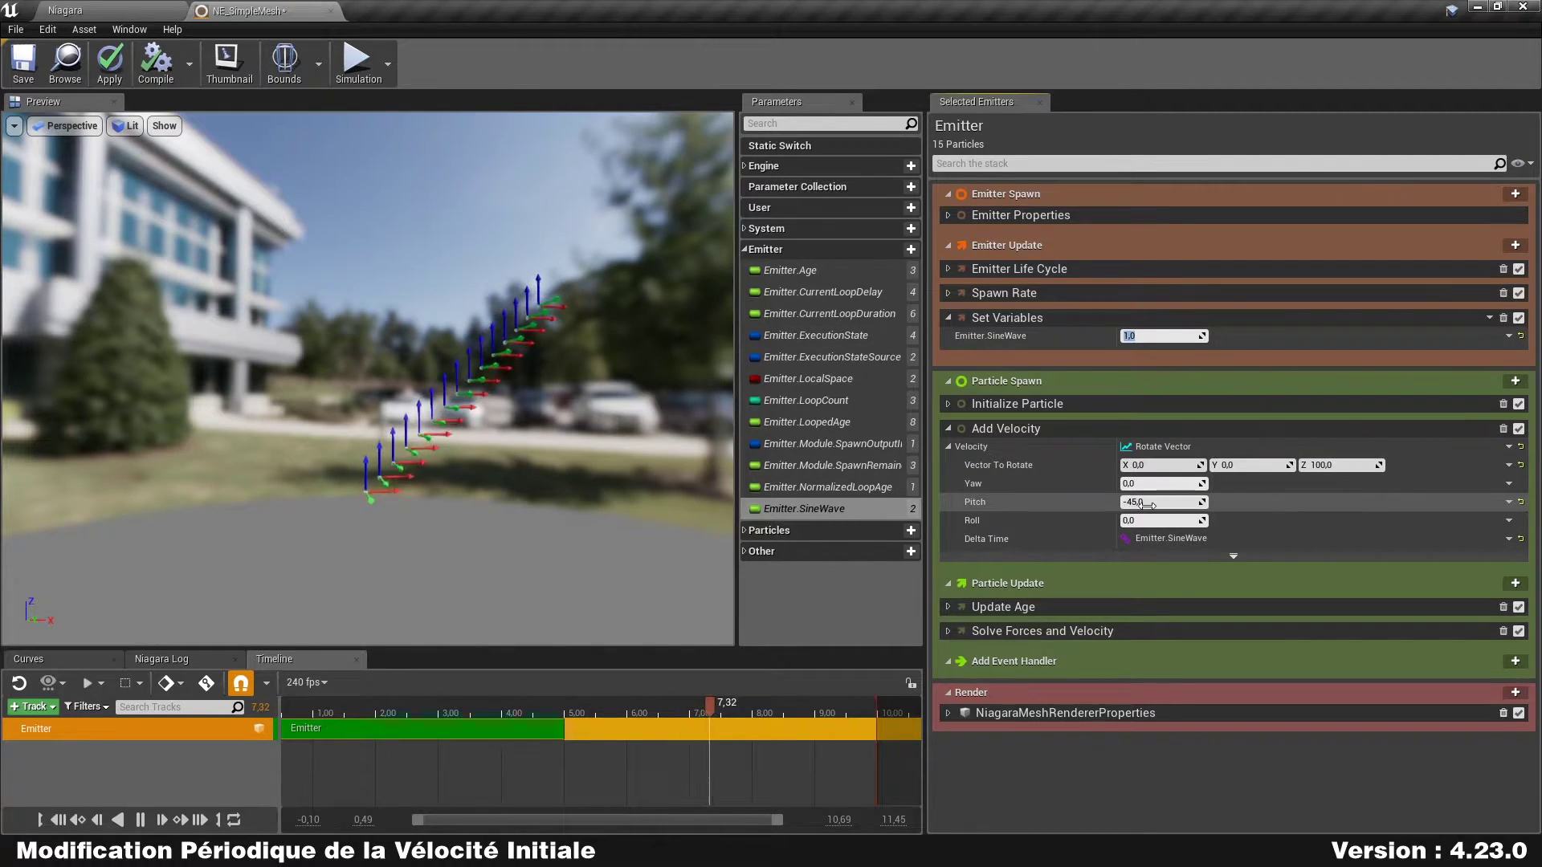
type("45")
key("Return")
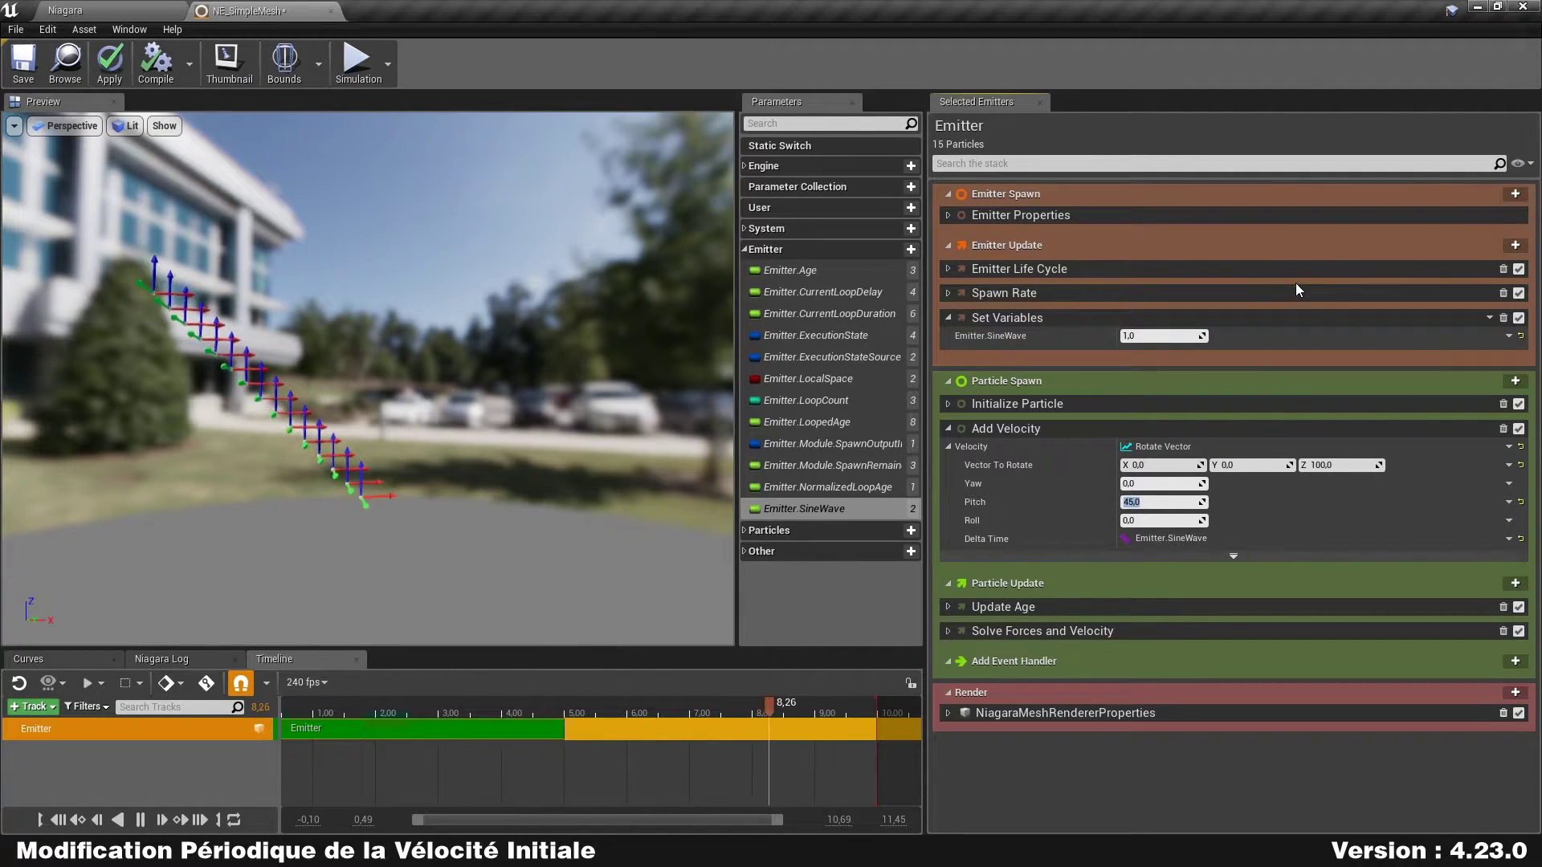
Assign a Sine dynamic input to Emitter.SineWave and inspect the oscillating particles in the preview
left_click(1512, 336)
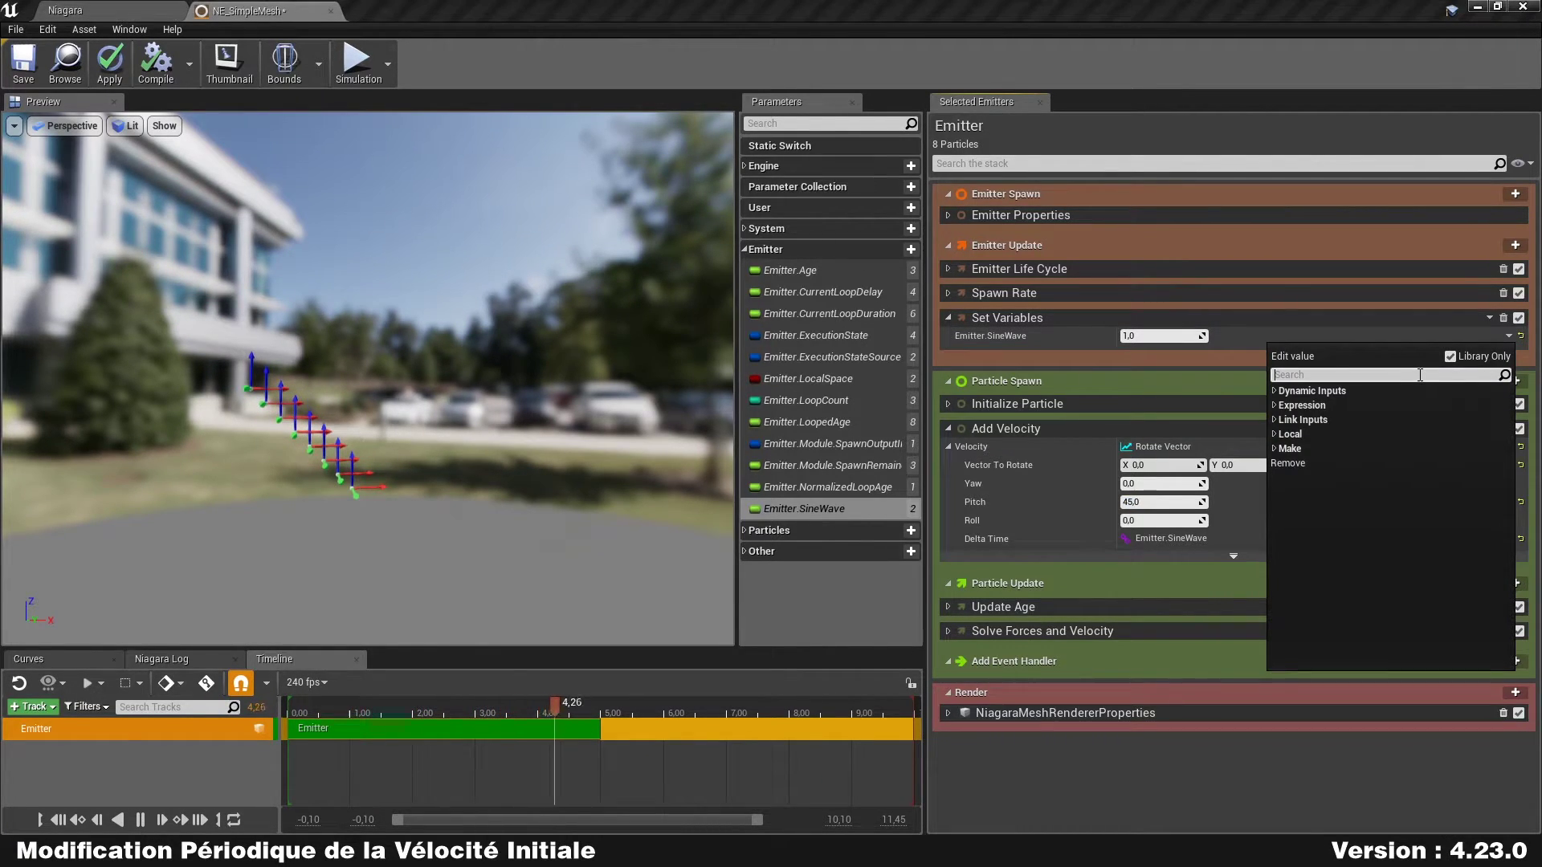
type("sine")
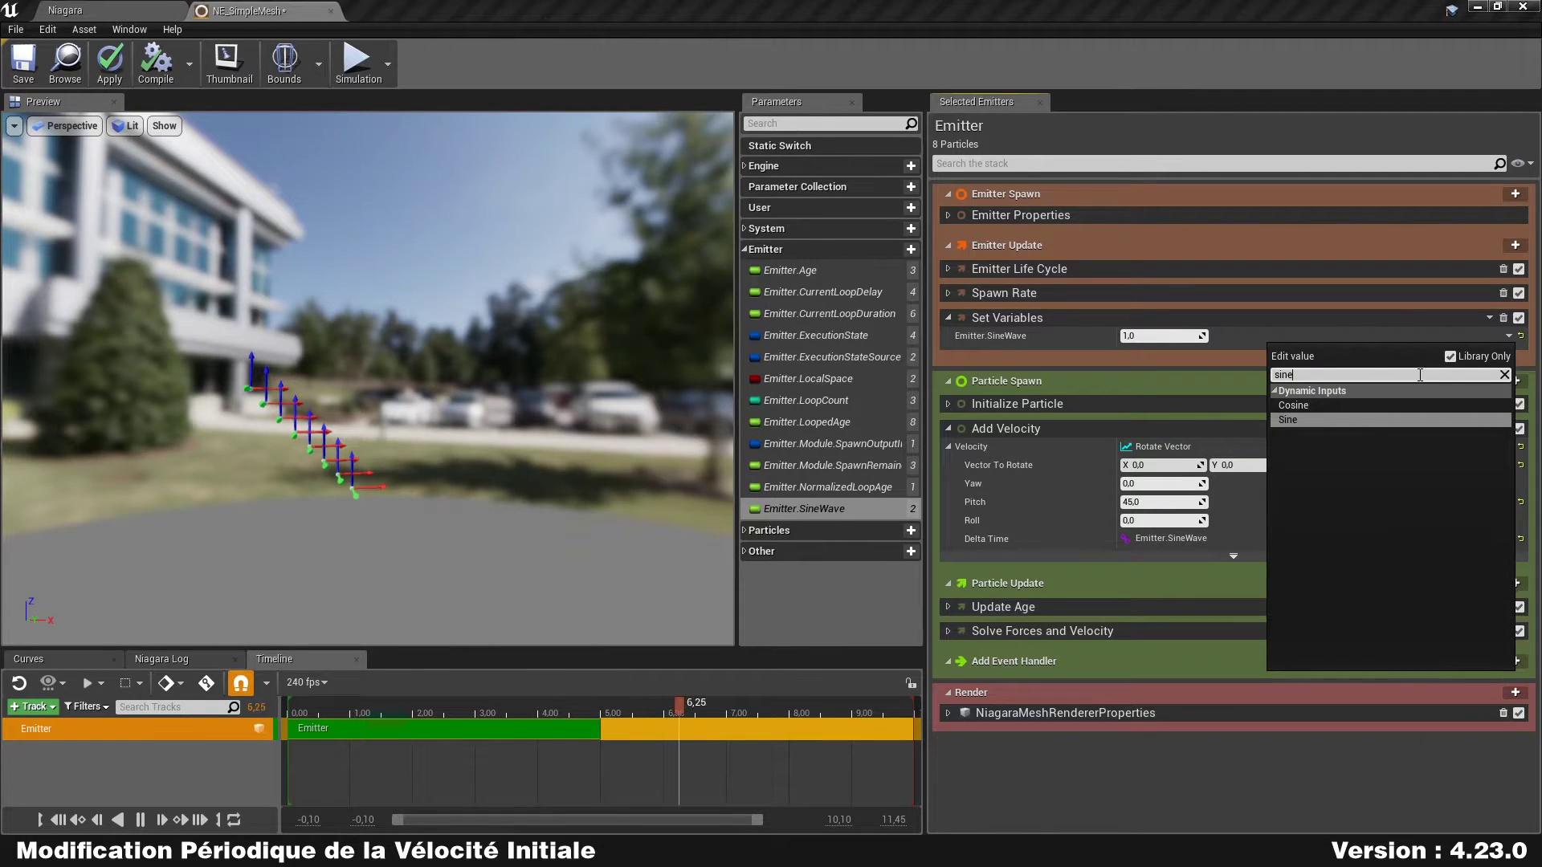
key("Return")
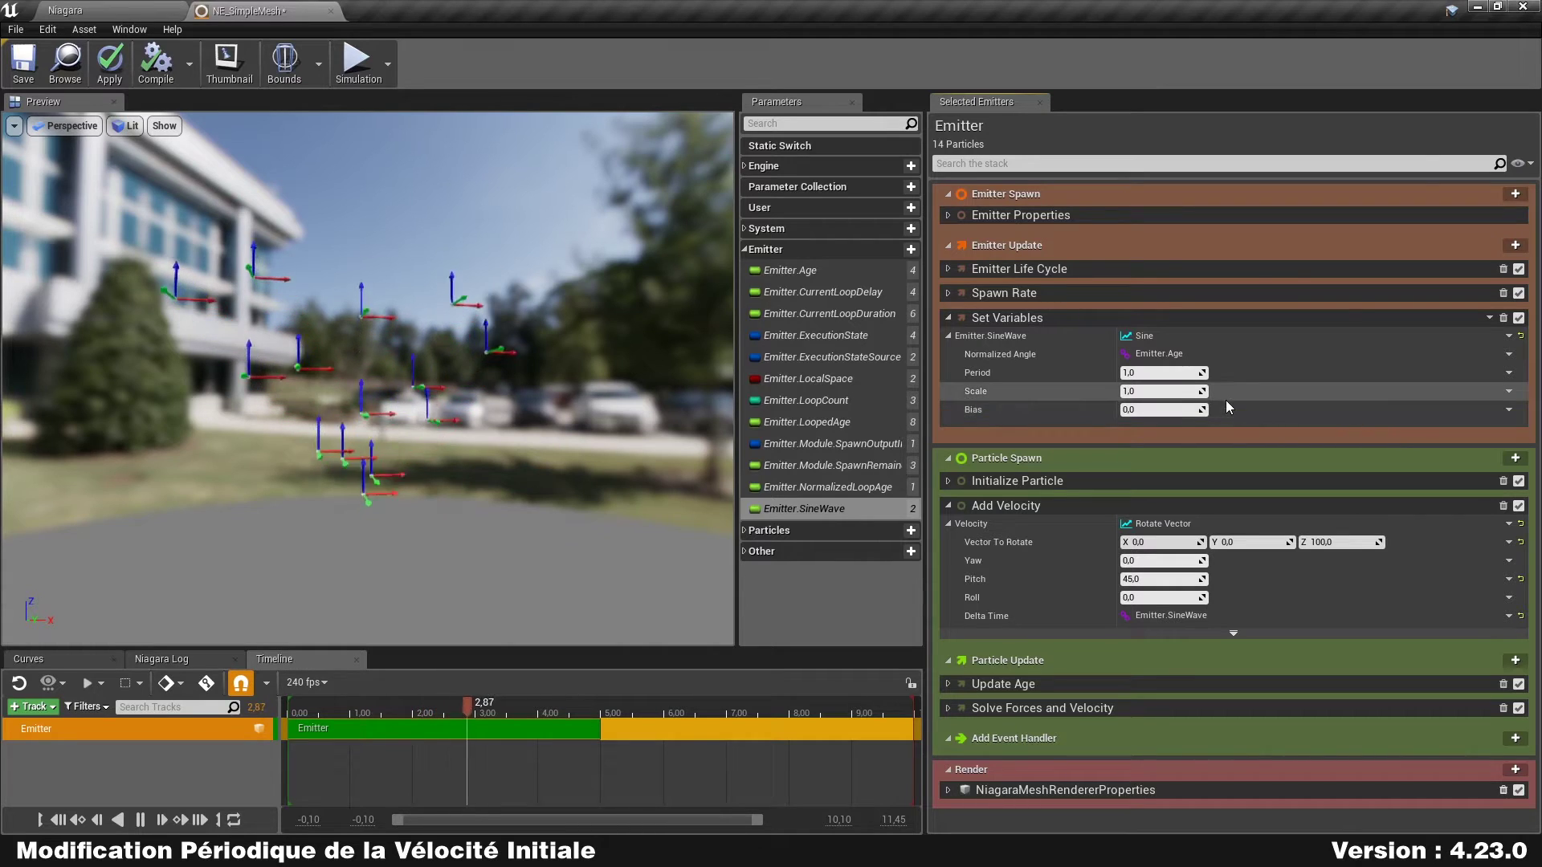
mouse_move(582, 408)
left_mouse_down()
mouse_move(563, 409)
mouse_move(577, 411)
left_mouse_up()
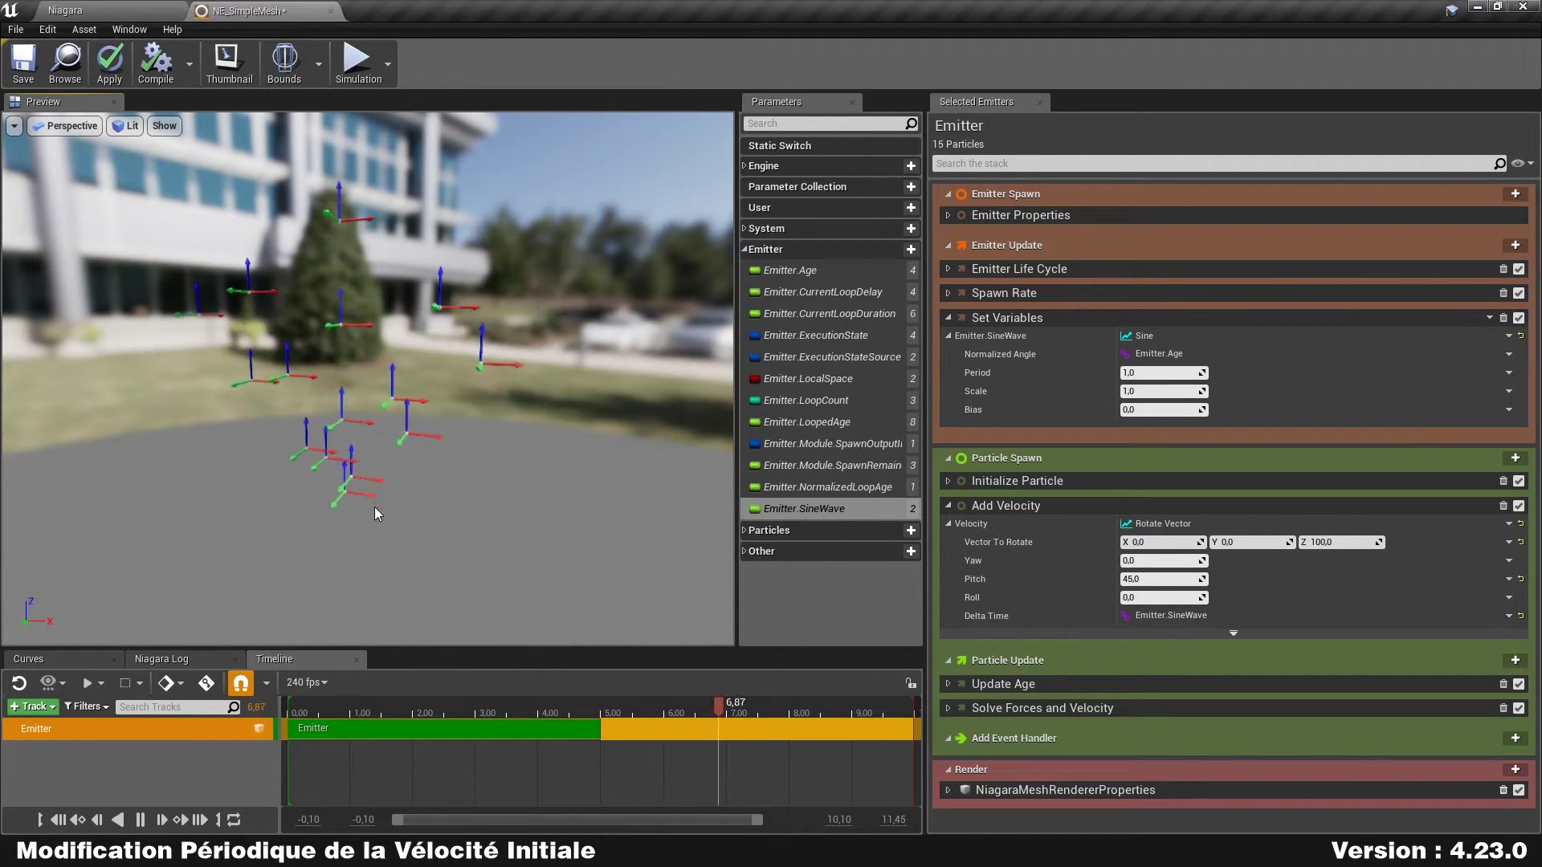
left_click_drag(378, 517, 354, 518)
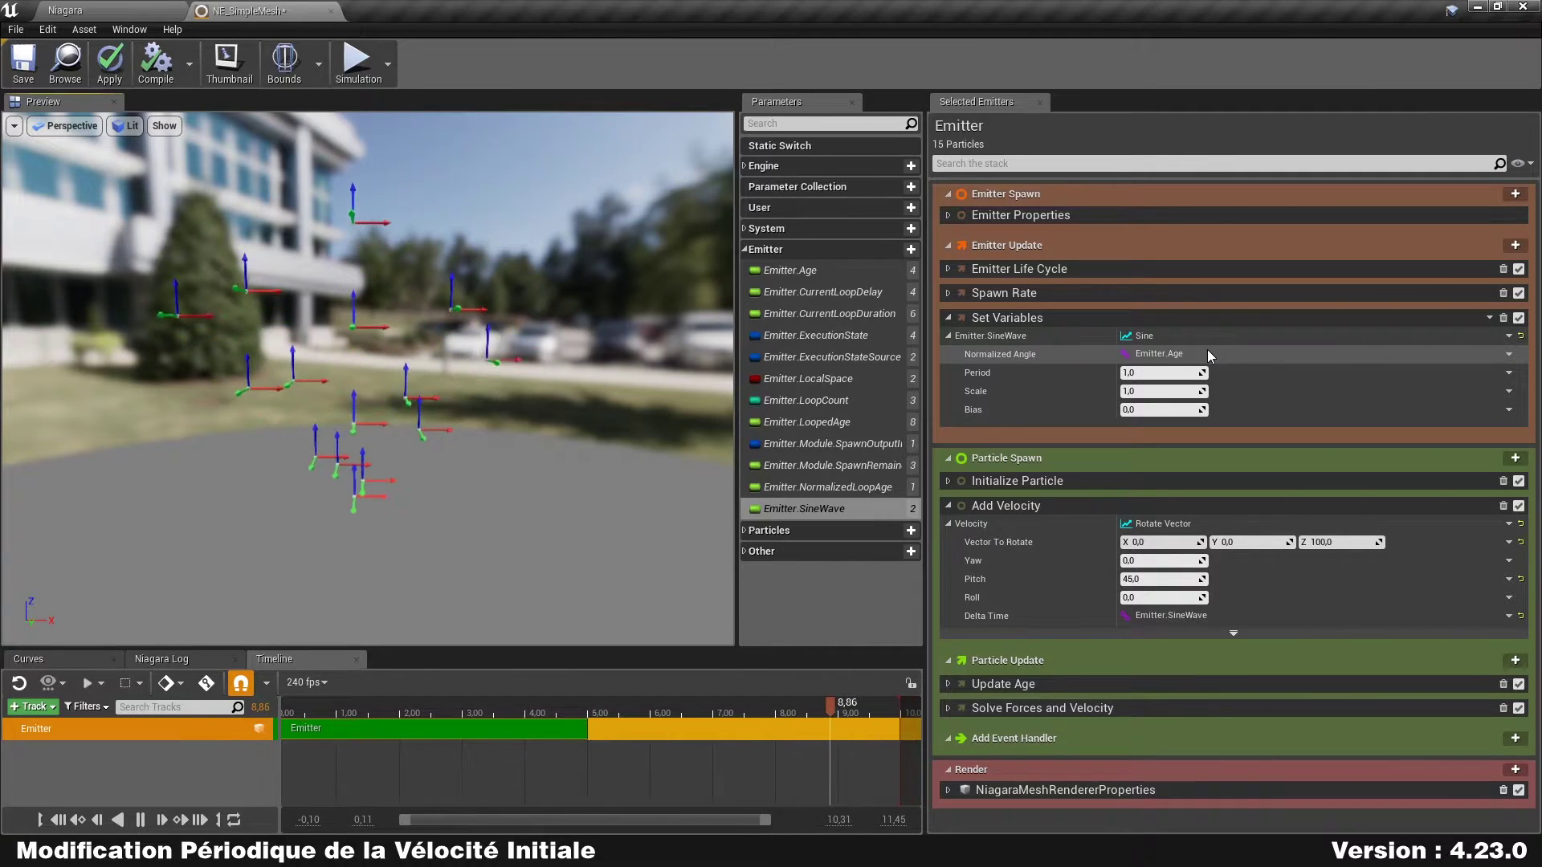
Replace the Sine's Normalized Angle link with a Multiply Float dynamic input
left_click(1507, 373)
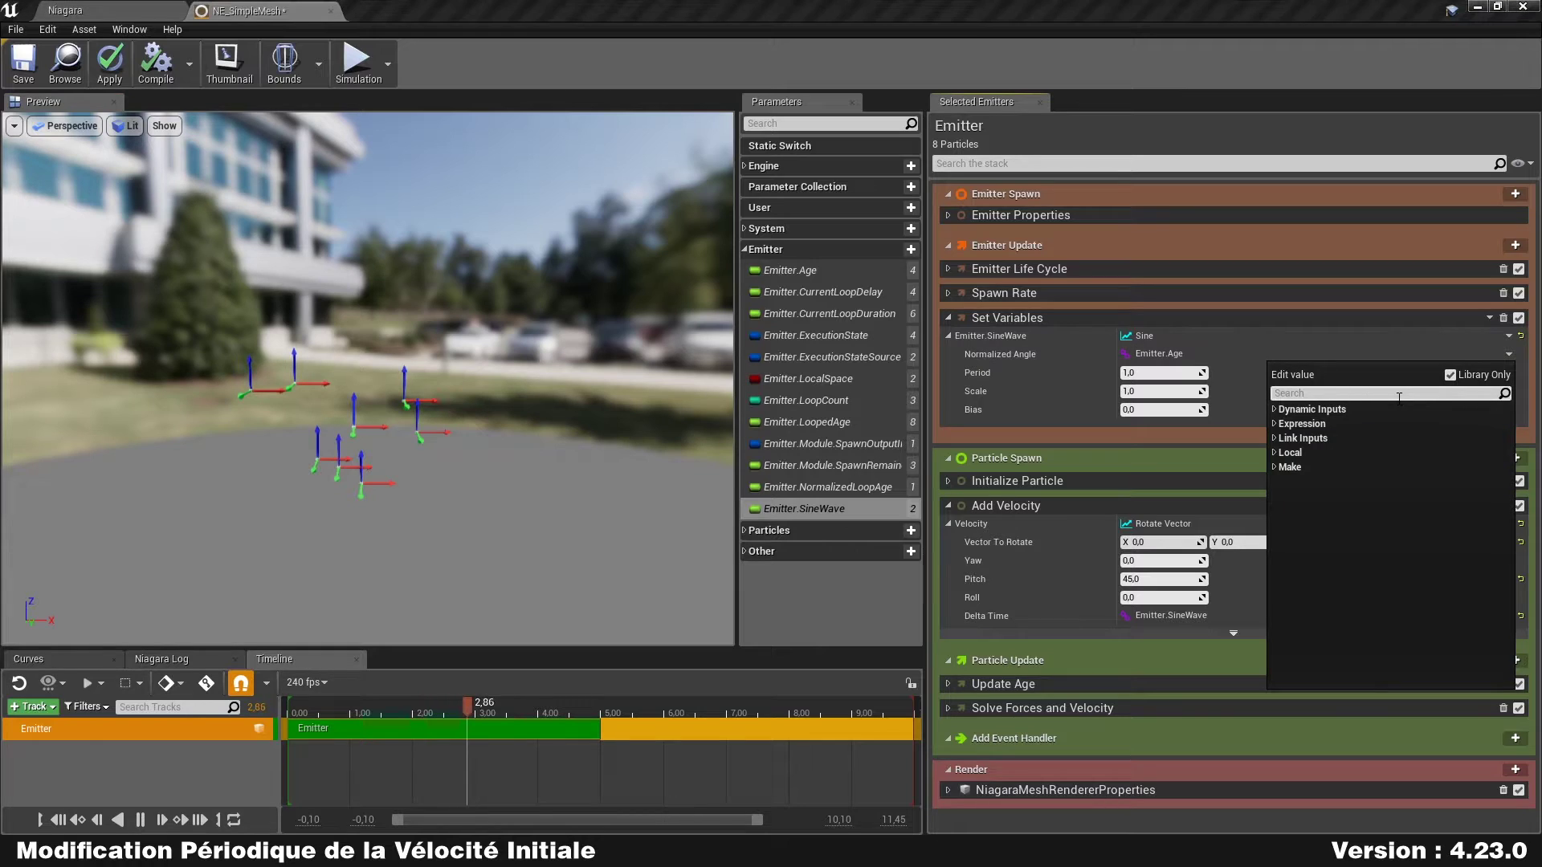
type("multi")
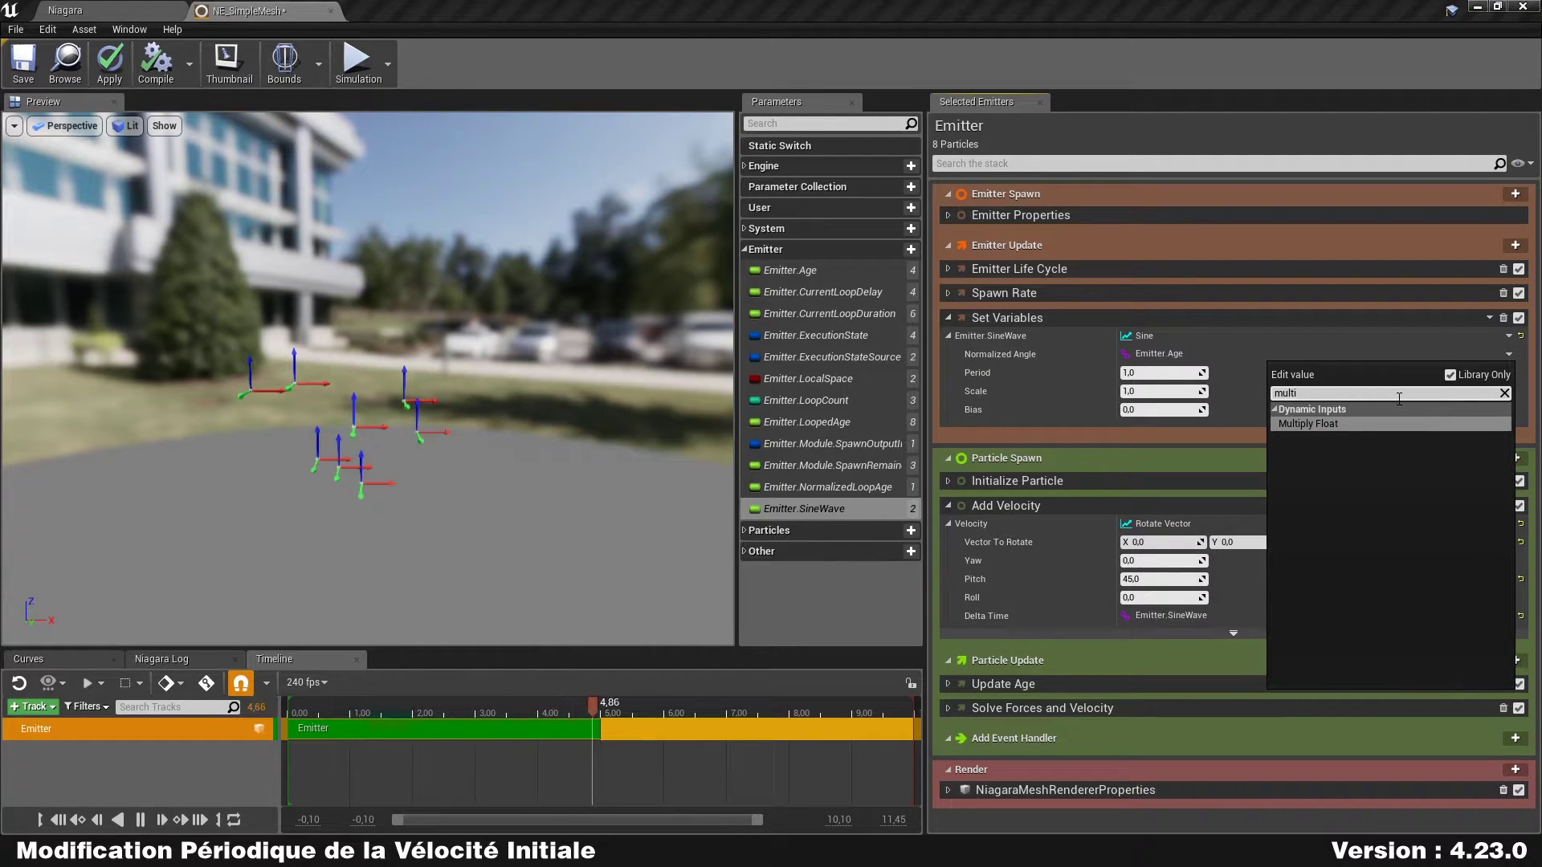
key("Return")
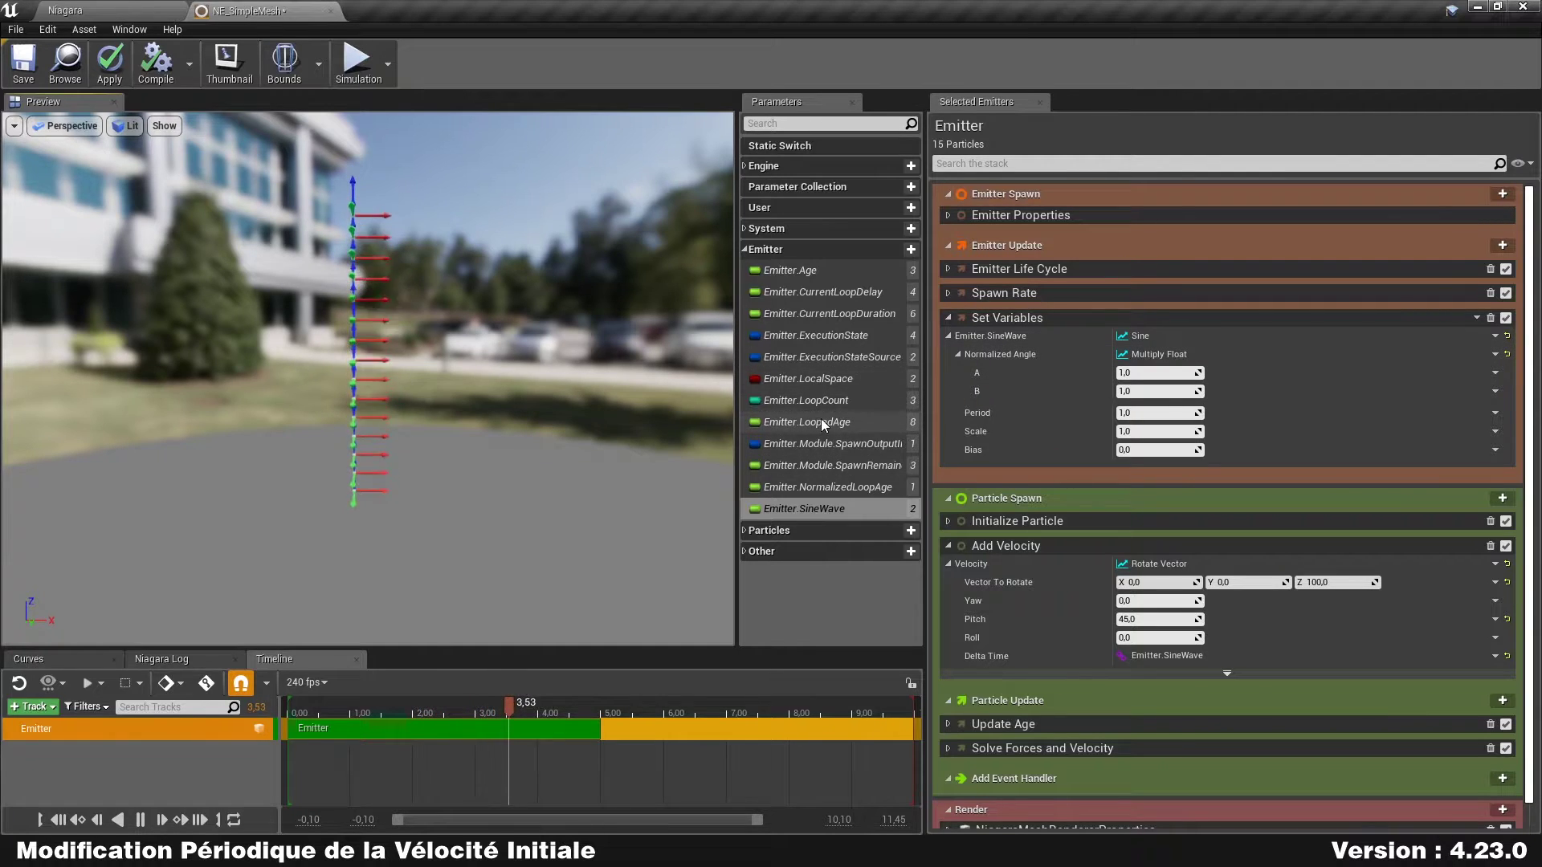
Link the Multiply Float's A input to Emitter.Age and set its B input to 0.2
left_click_drag(795, 271, 1197, 369)
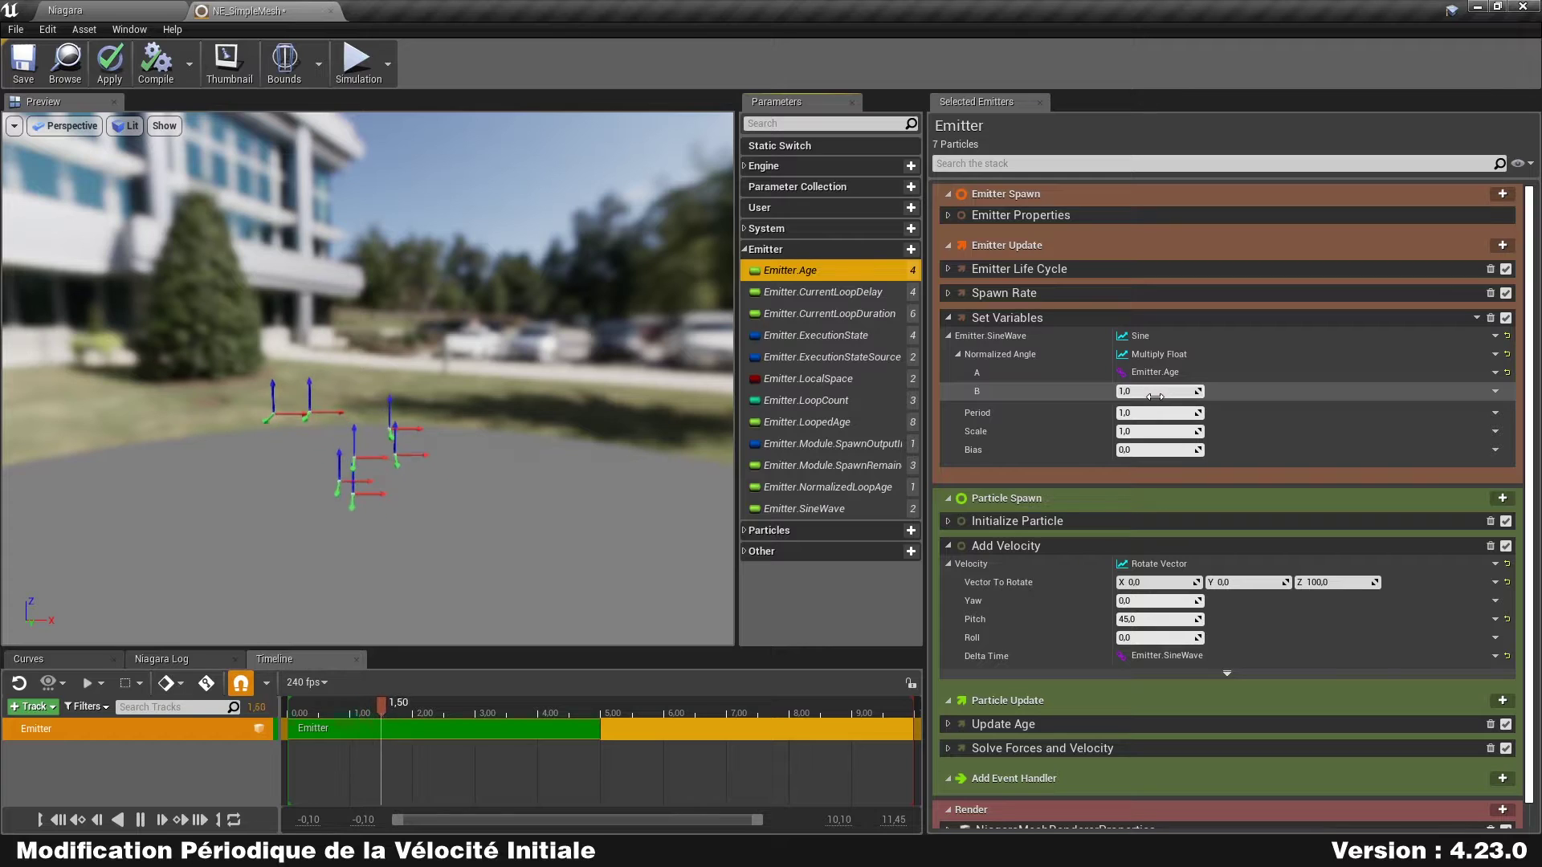
type(".2")
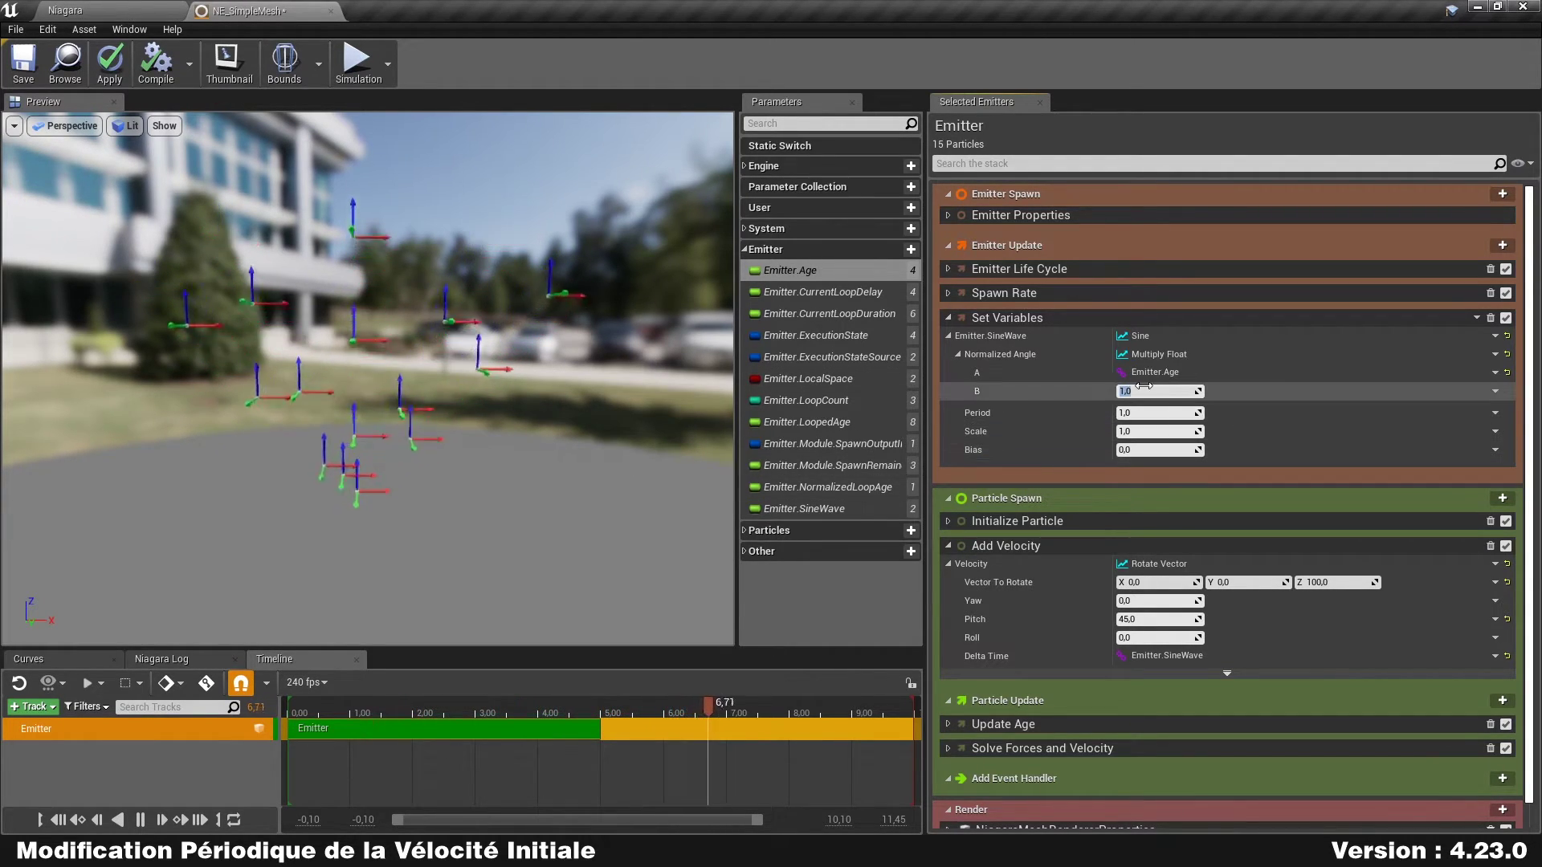
type(".")
type("2")
key("Return")
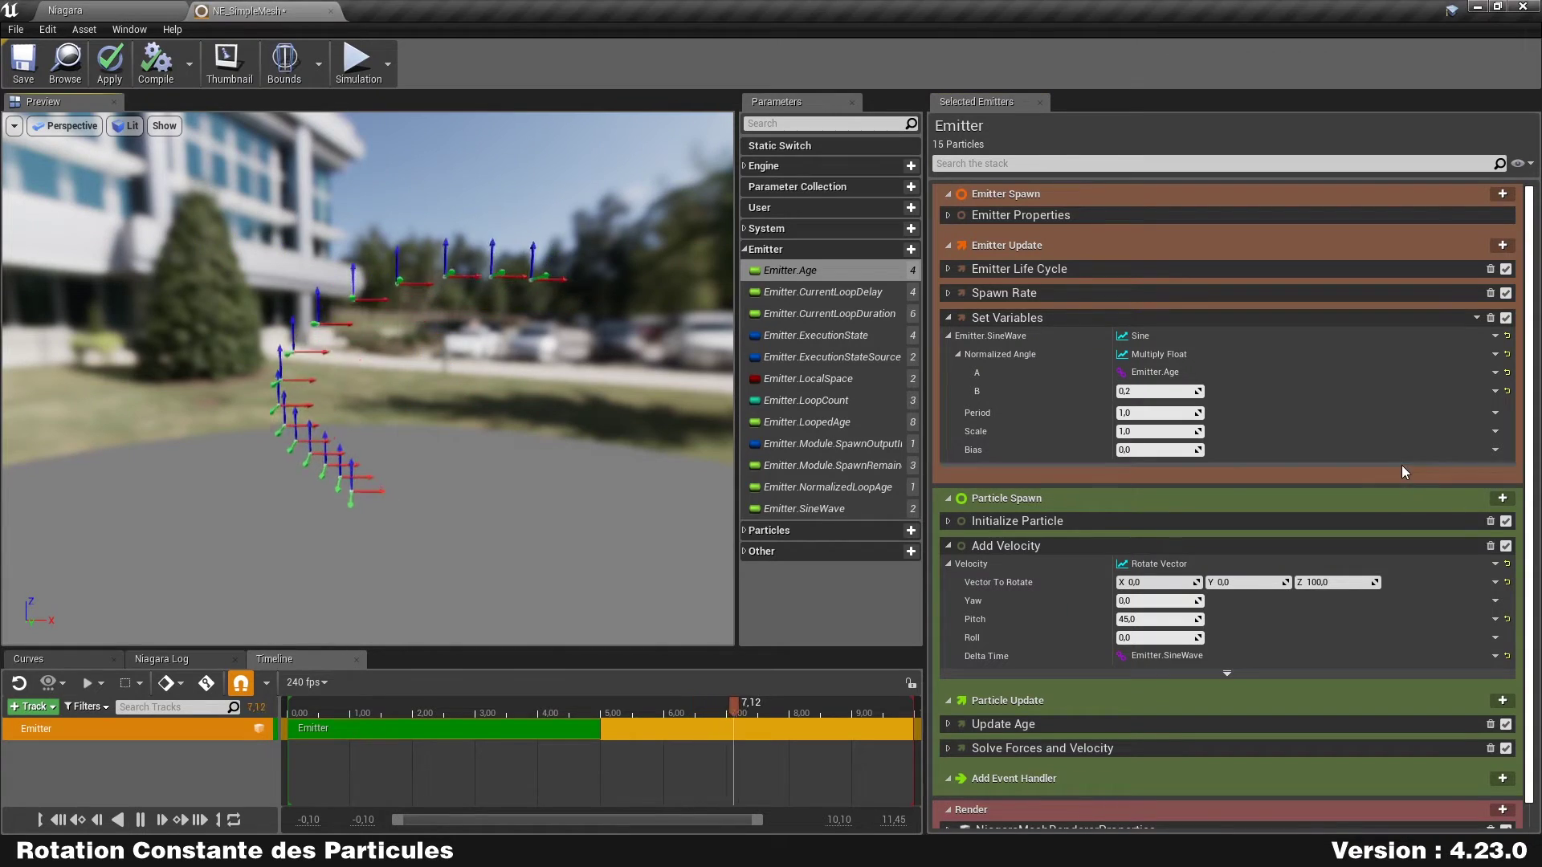
Collapse the Set Variables and Add Velocity modules and add an Initial Mesh Orientation module to Particle Spawn
left_click(949, 317)
left_click(949, 404)
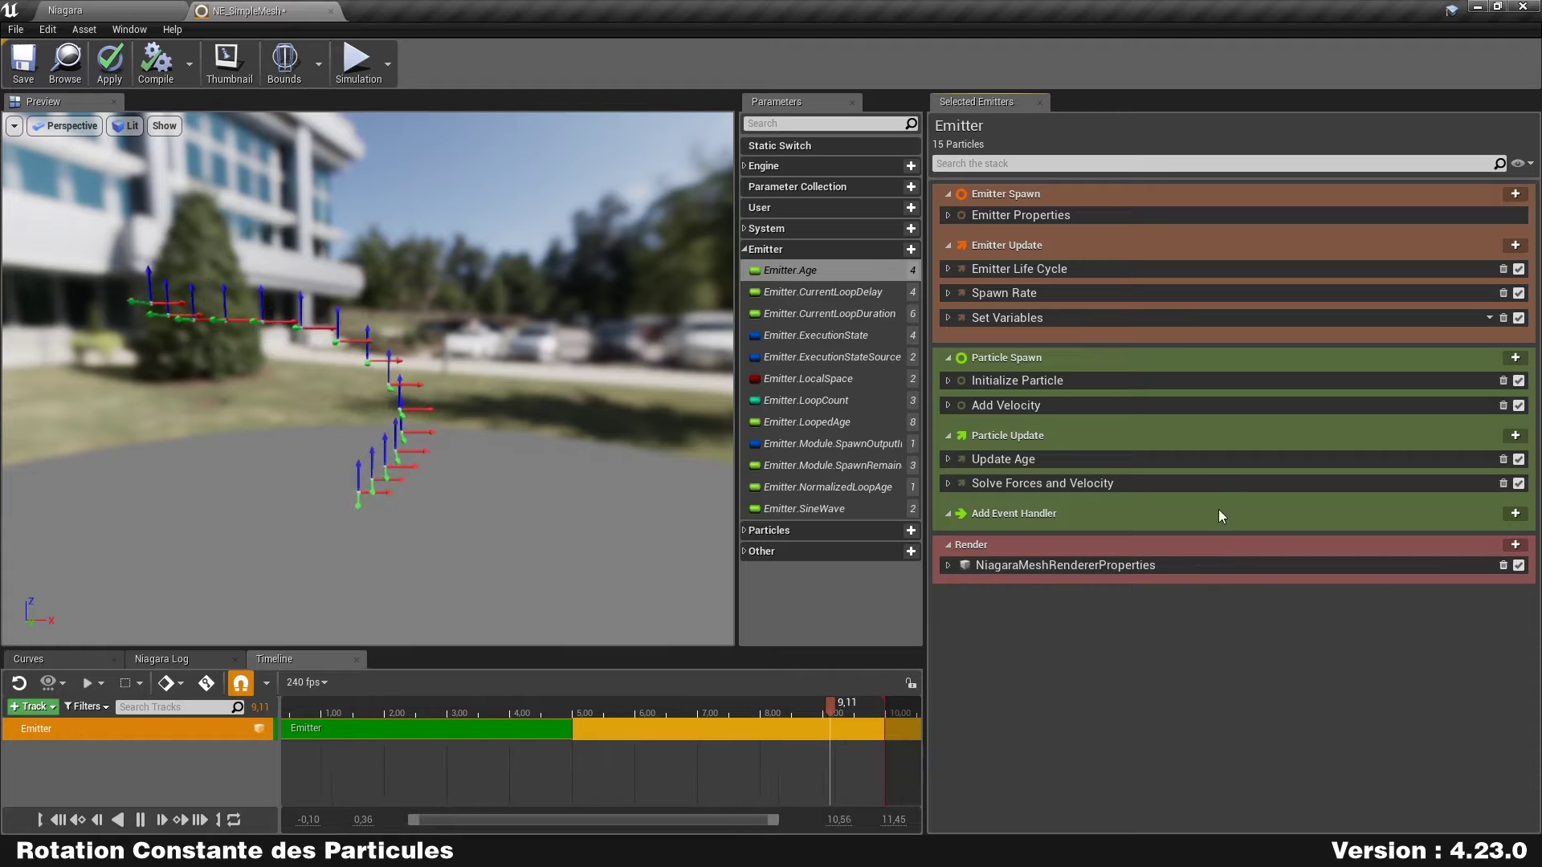
left_click(1515, 358)
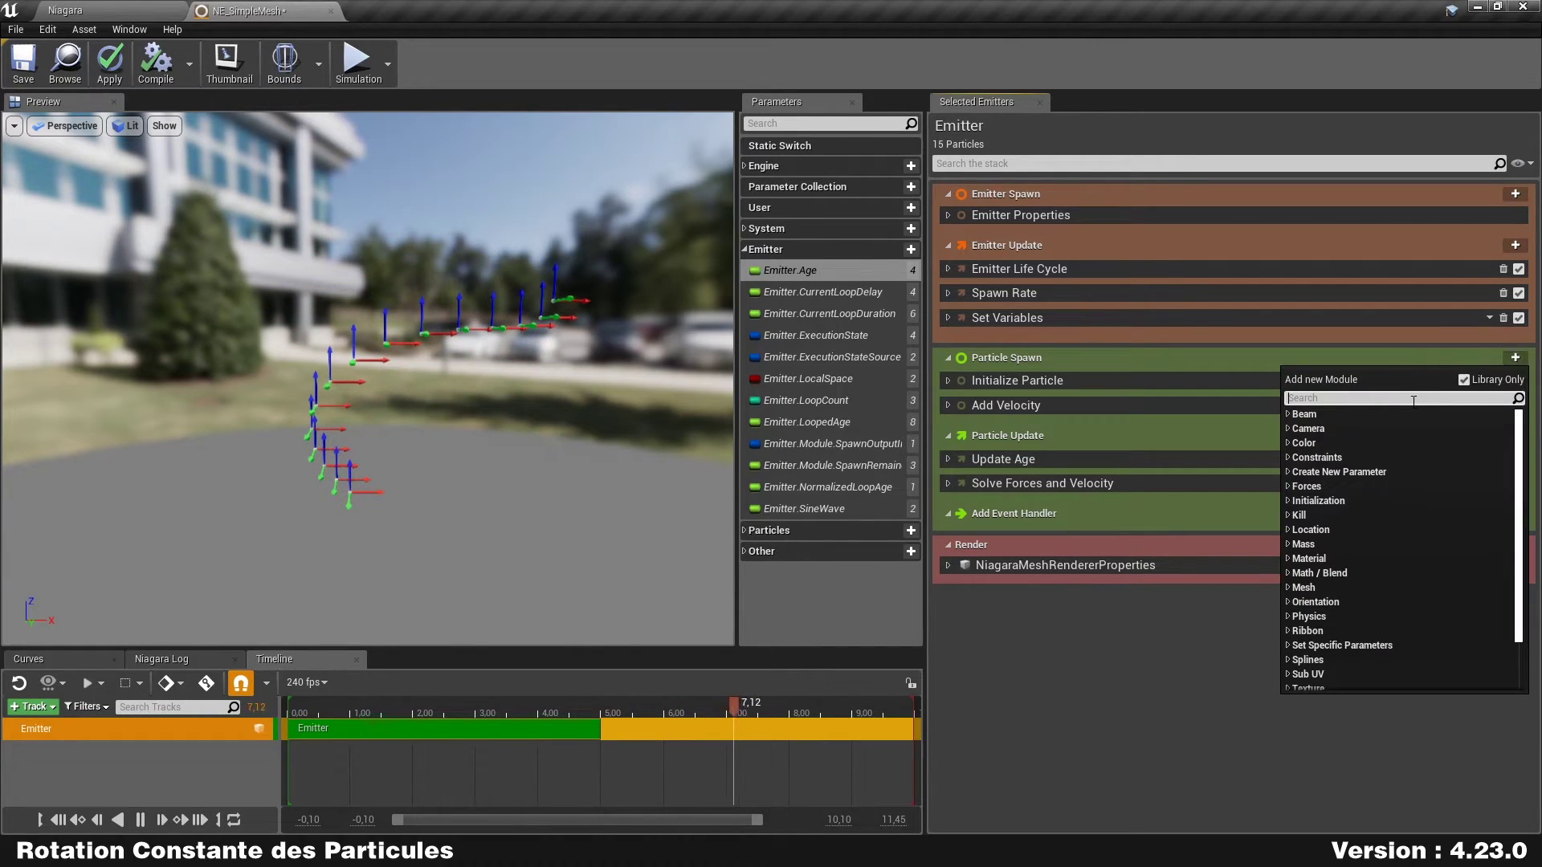
type("initialmesh")
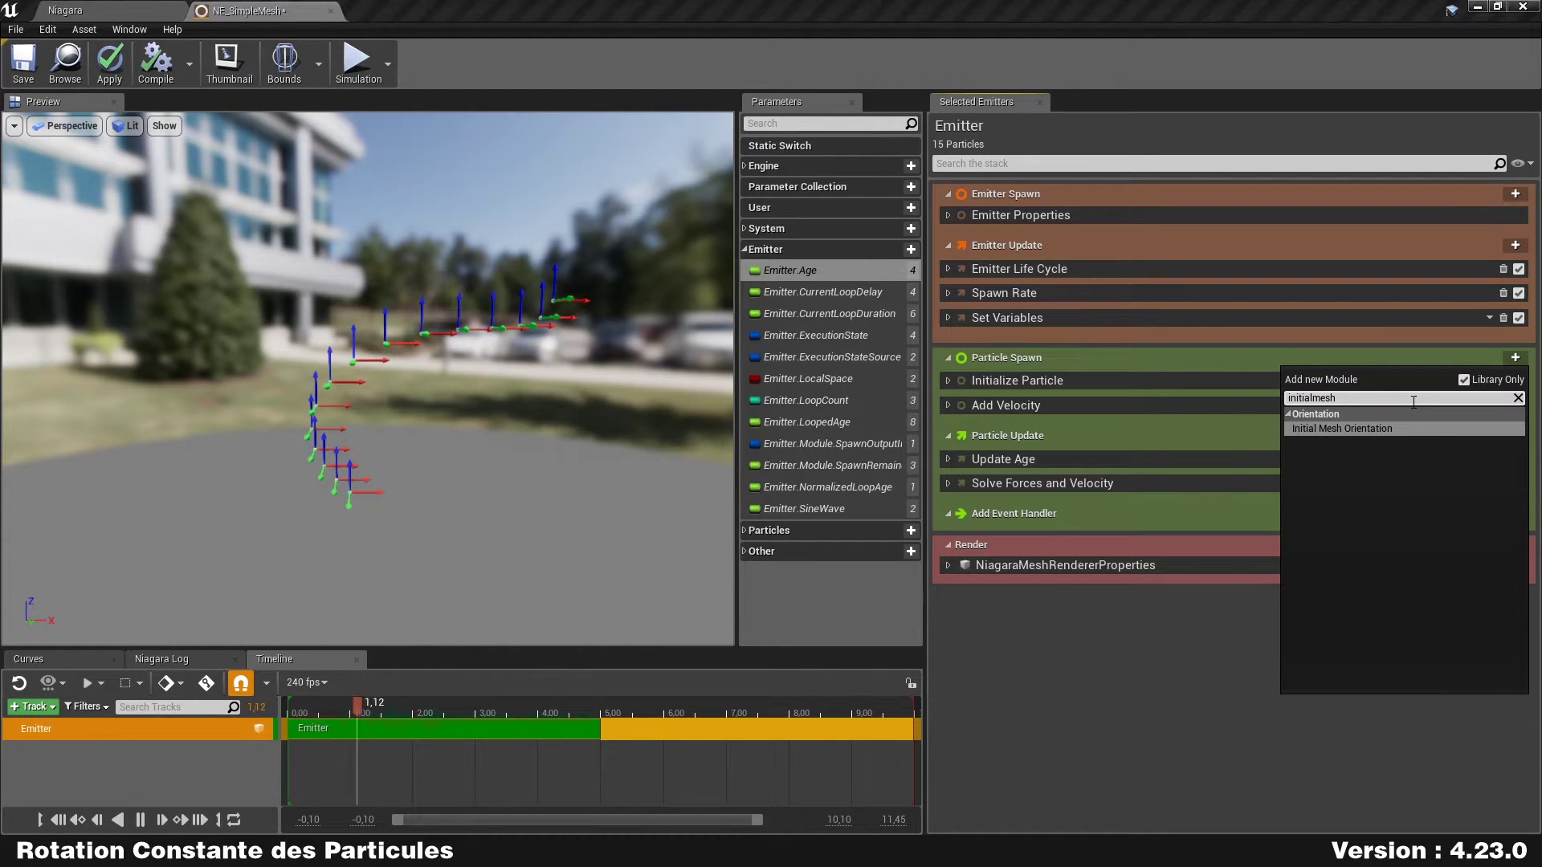
key("Return")
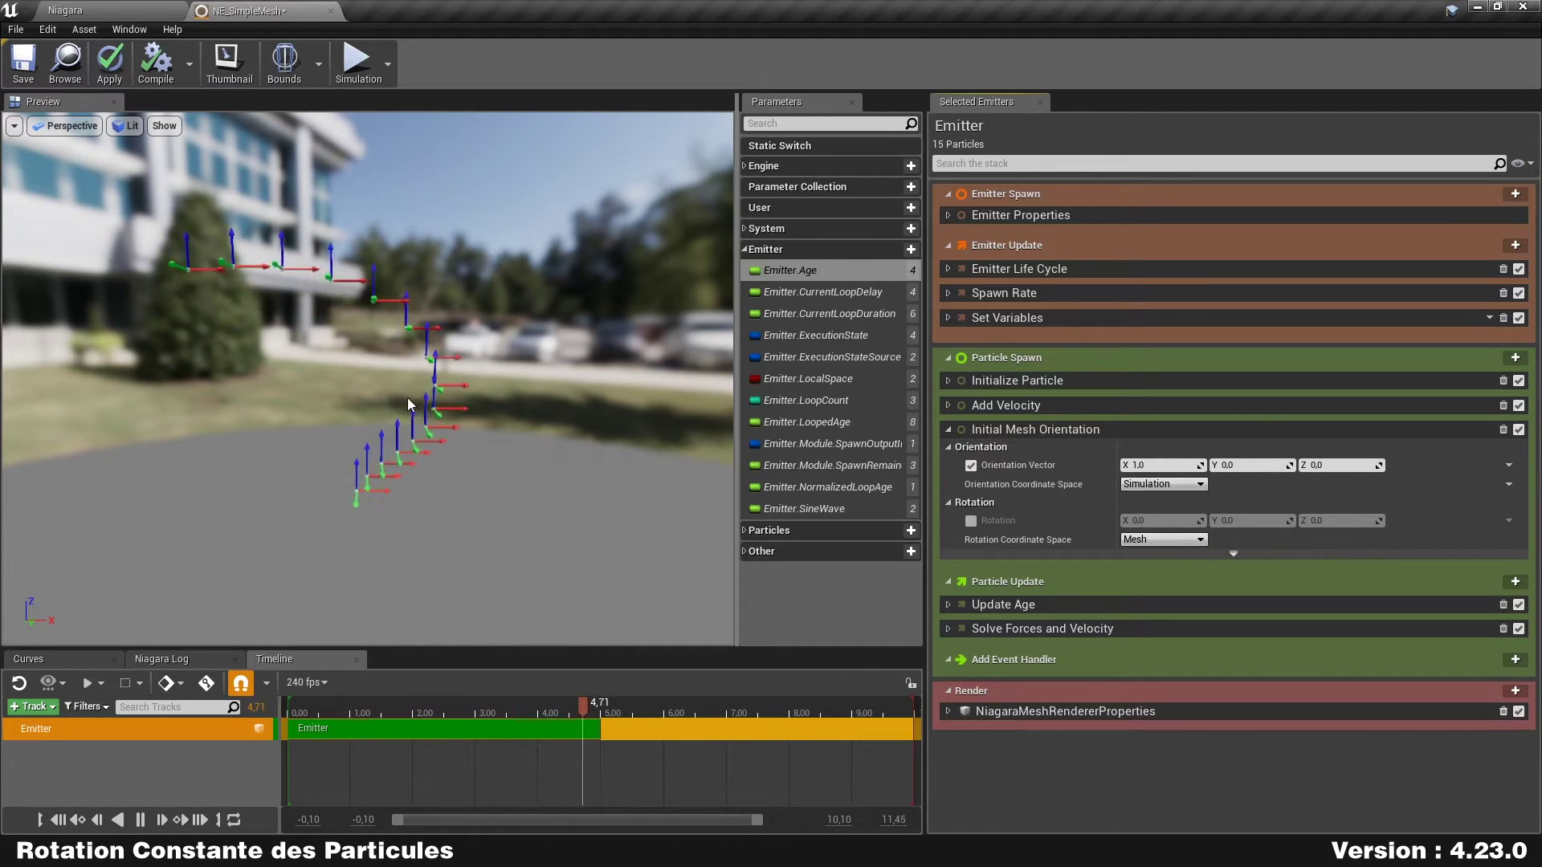
Try 45 for the Y and Z of Initial Mesh Orientation's Orientation Vector, and reset the vector to its default
left_click(1354, 466)
key("shift+Tab")
type("45")
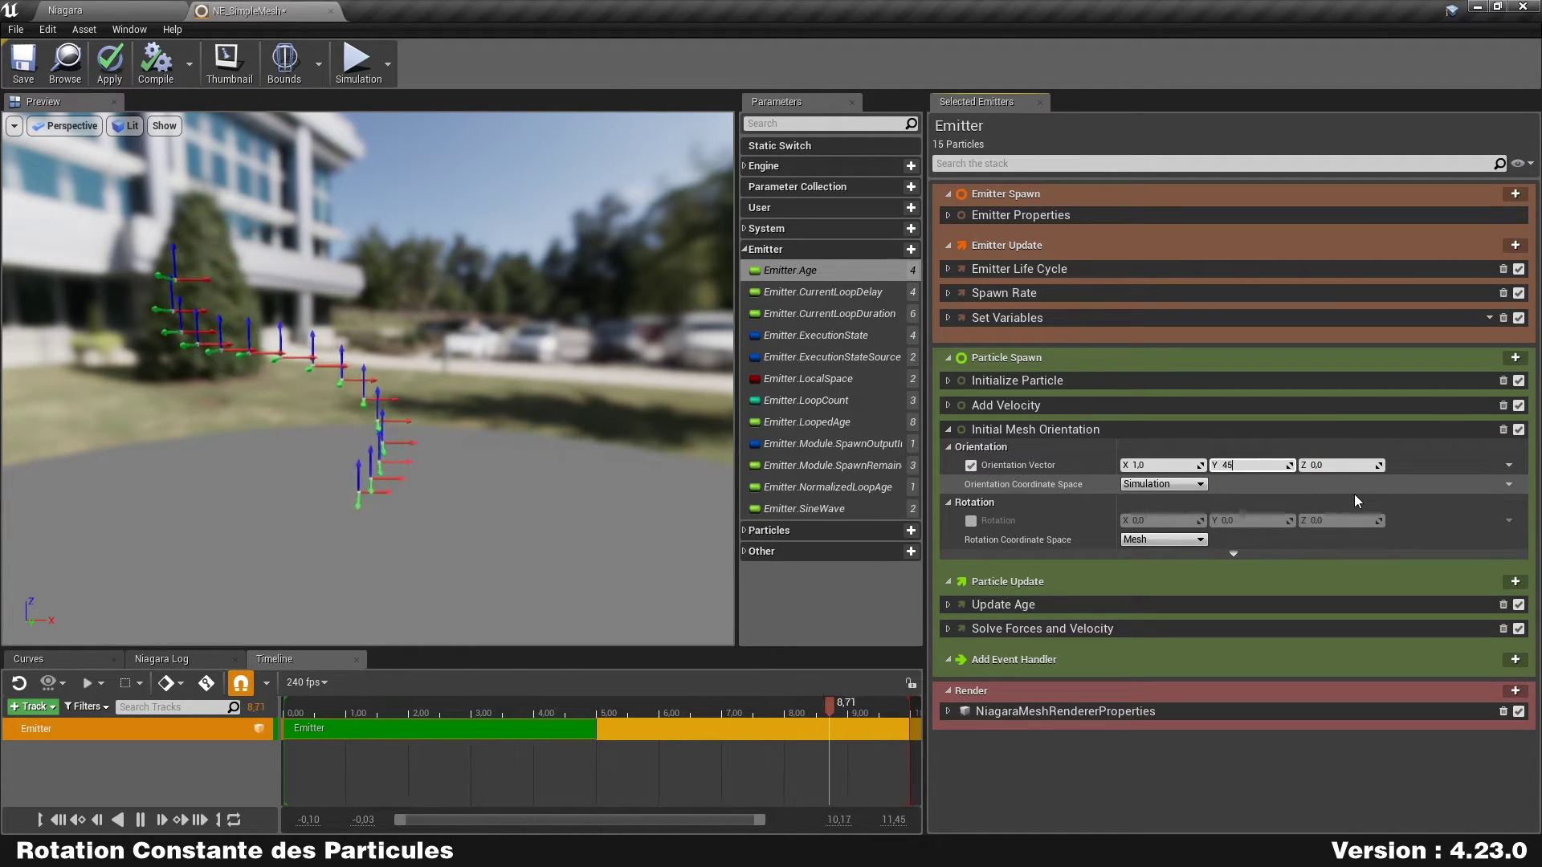
key("Return")
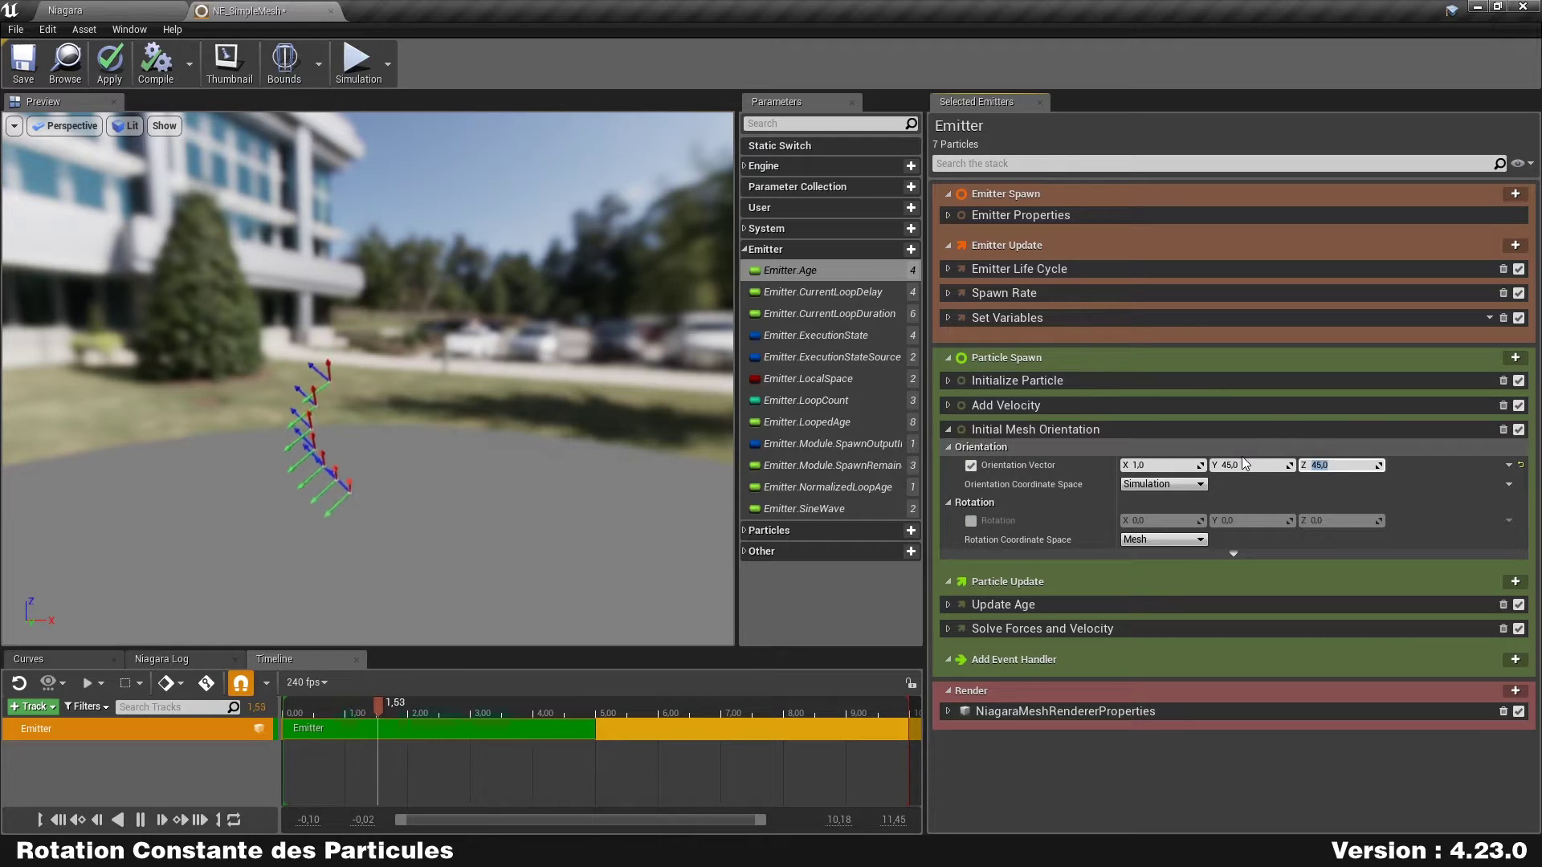
left_click(1521, 466)
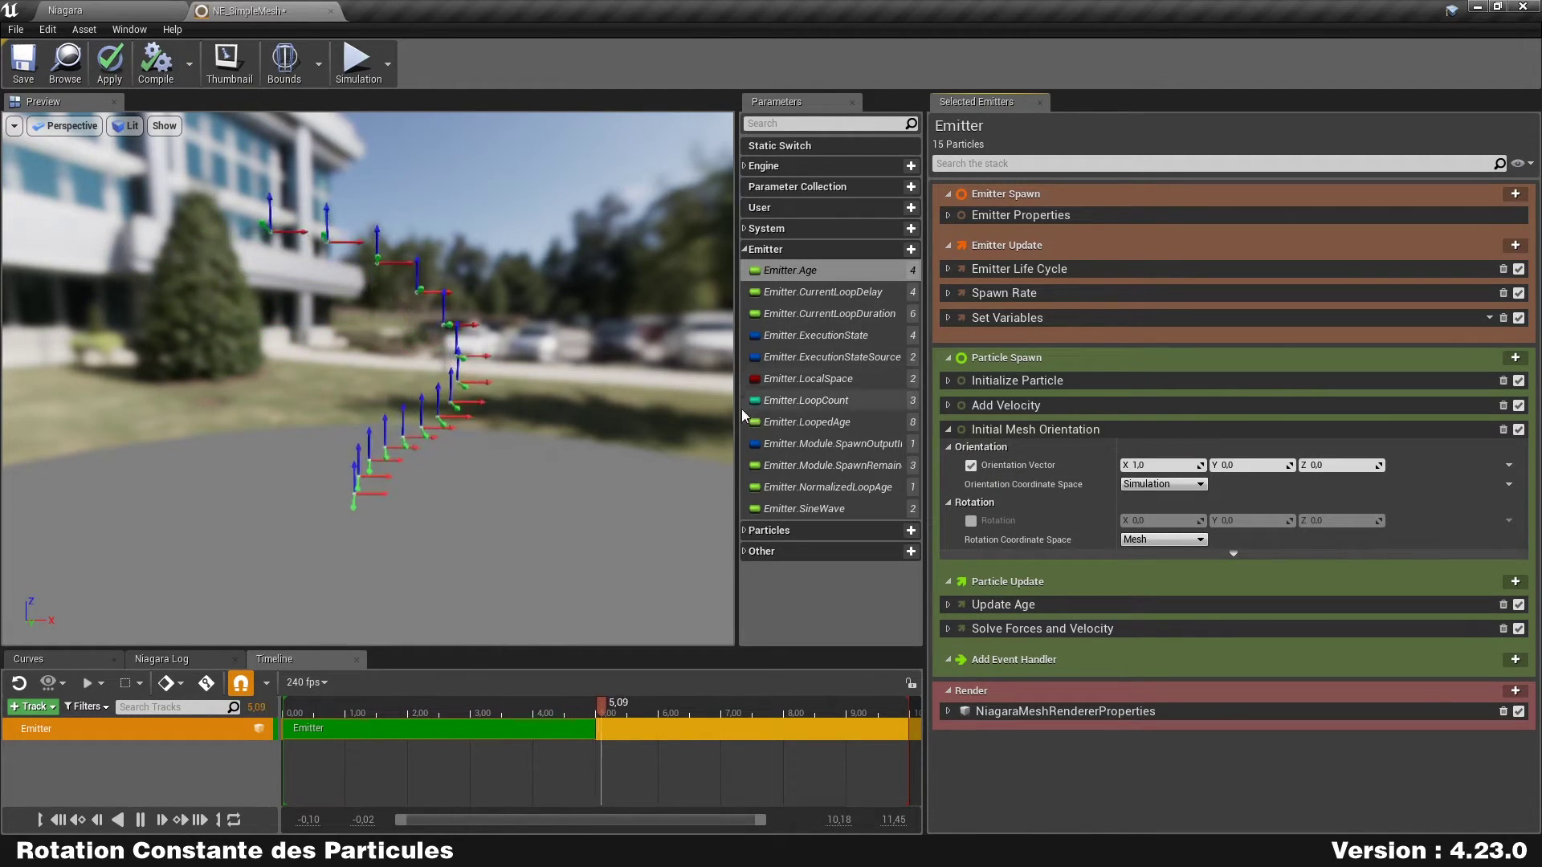
Link Initial Mesh Orientation's Orientation Vector to the Particles.Velocity parameter
left_click(747, 531)
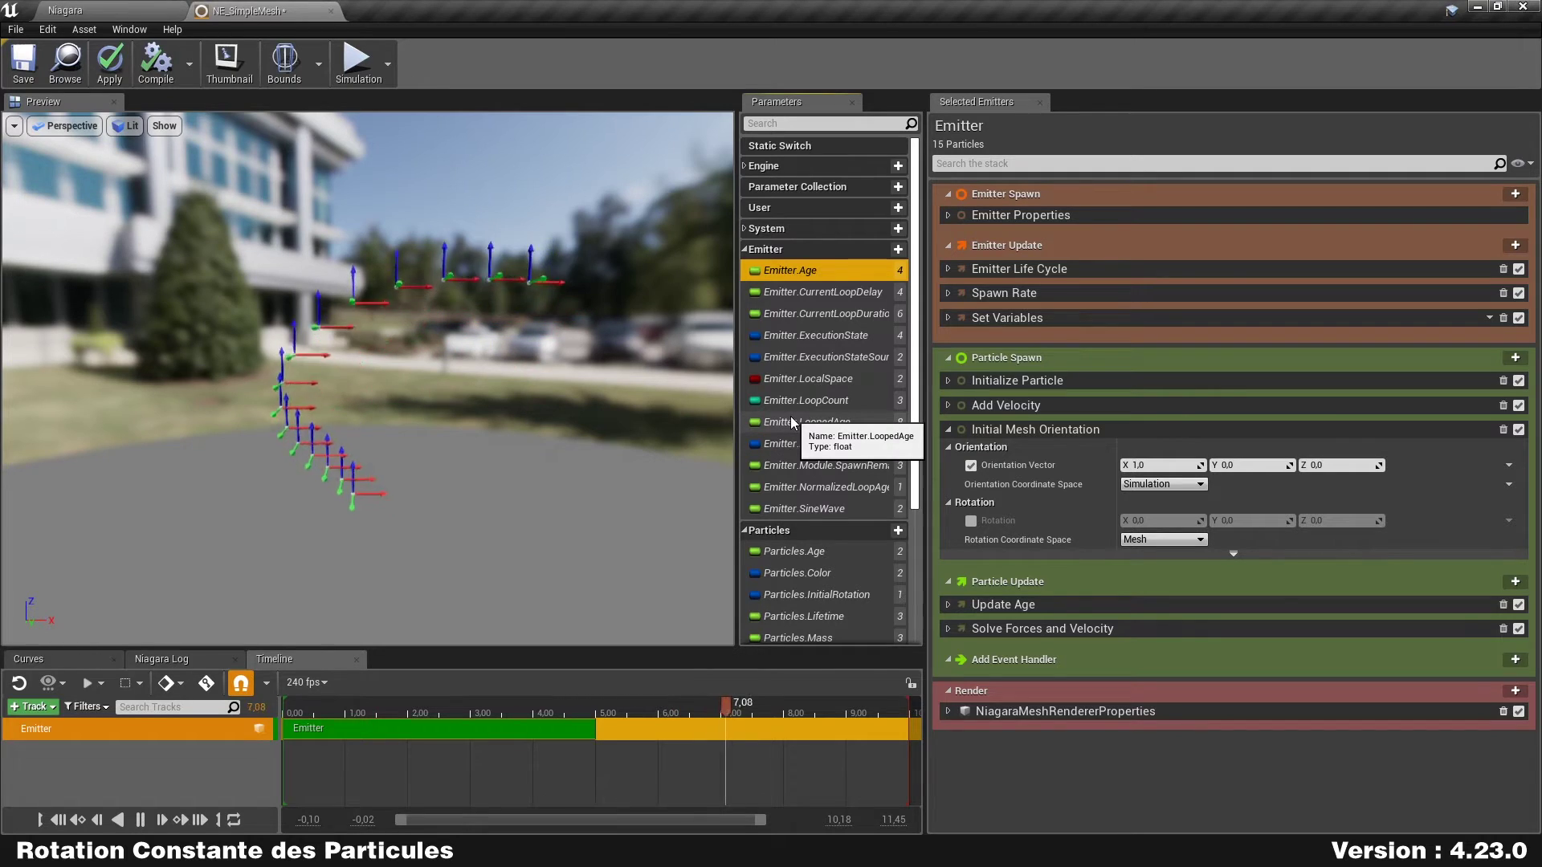
scroll(792, 422, "down", 5)
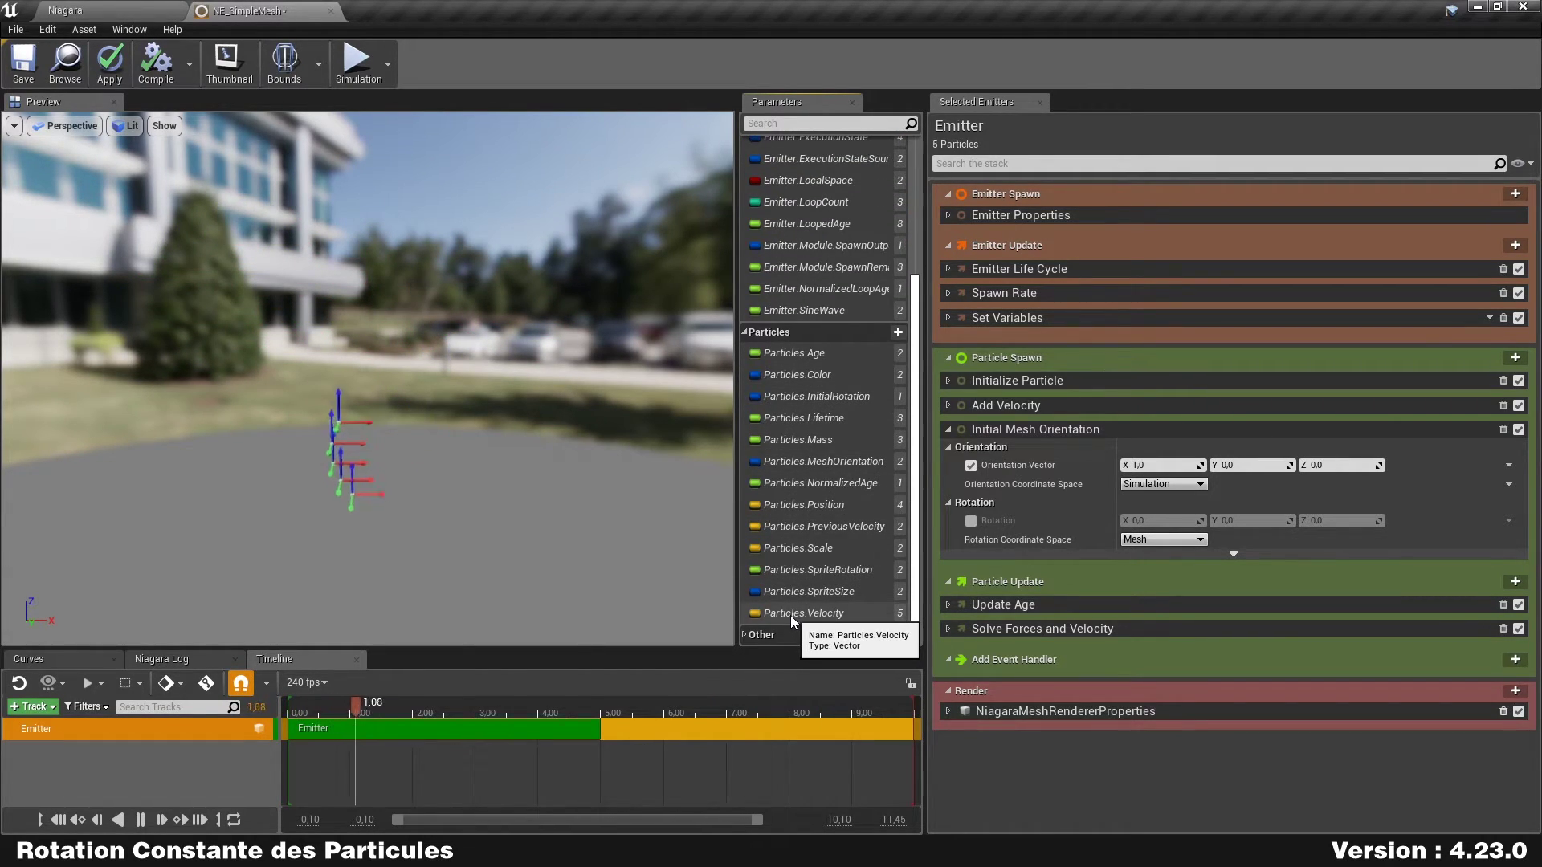
left_click_drag(790, 616, 1064, 571)
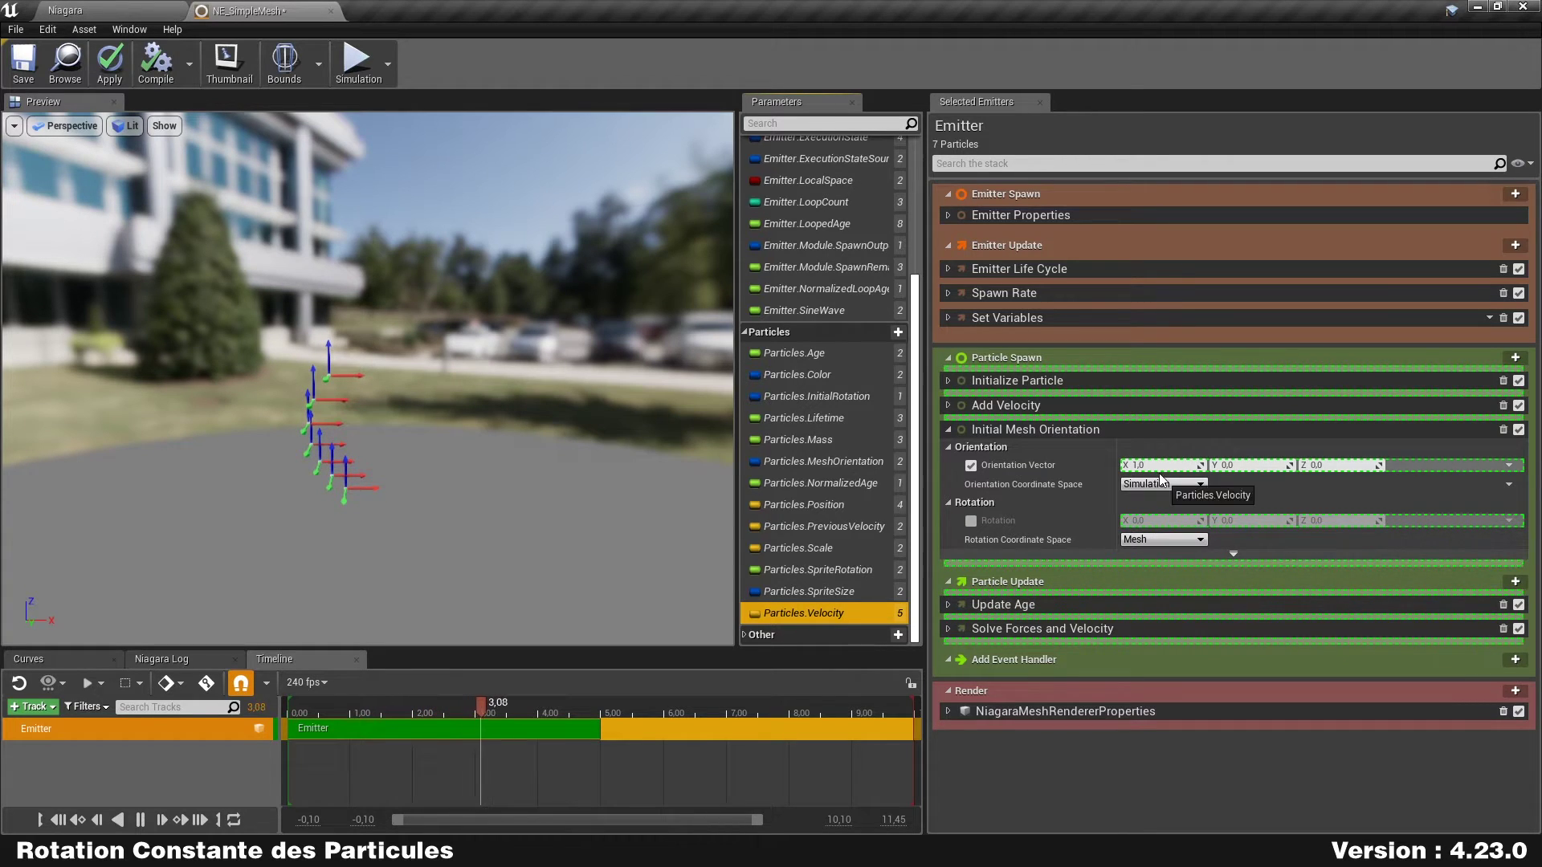
left_click_drag(1247, 465, 1246, 466)
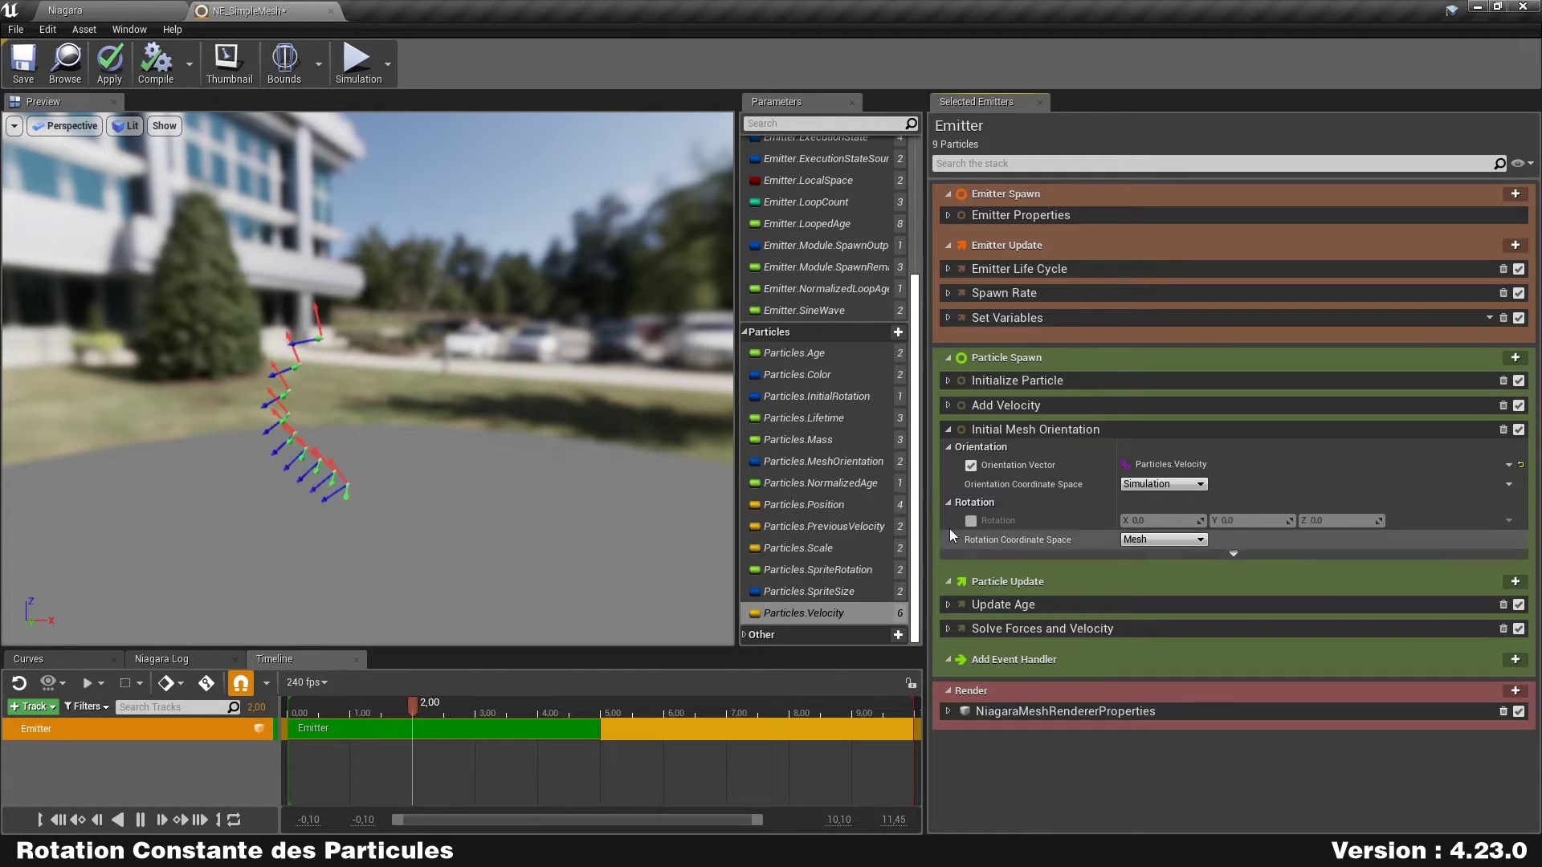
Collapse Initial Mesh Orientation and add an Update Mesh Orientation module to Particle Update
left_click(948, 430)
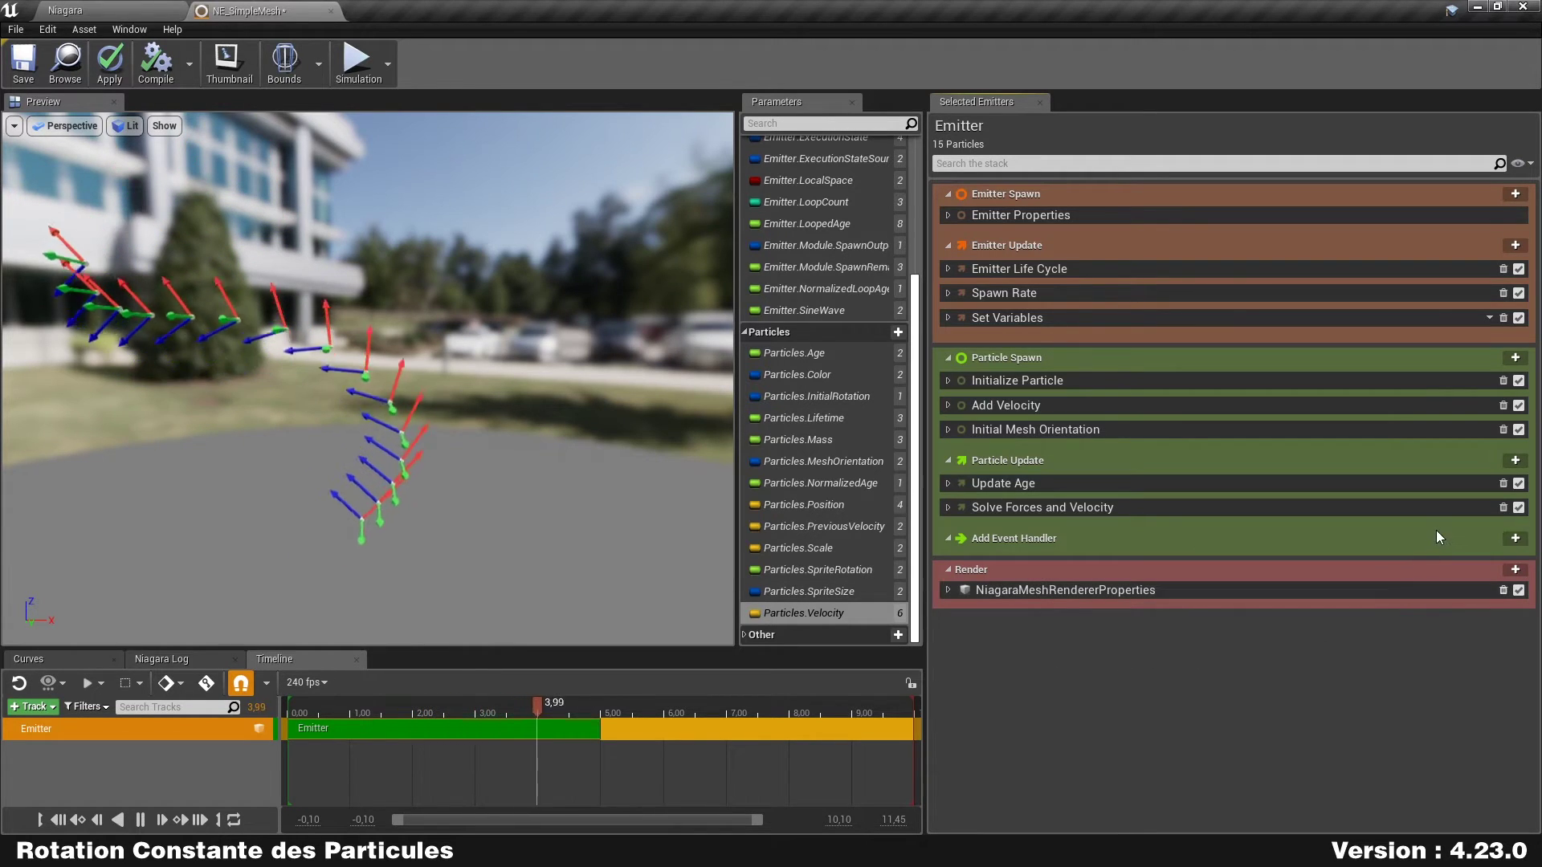
left_click(1515, 461)
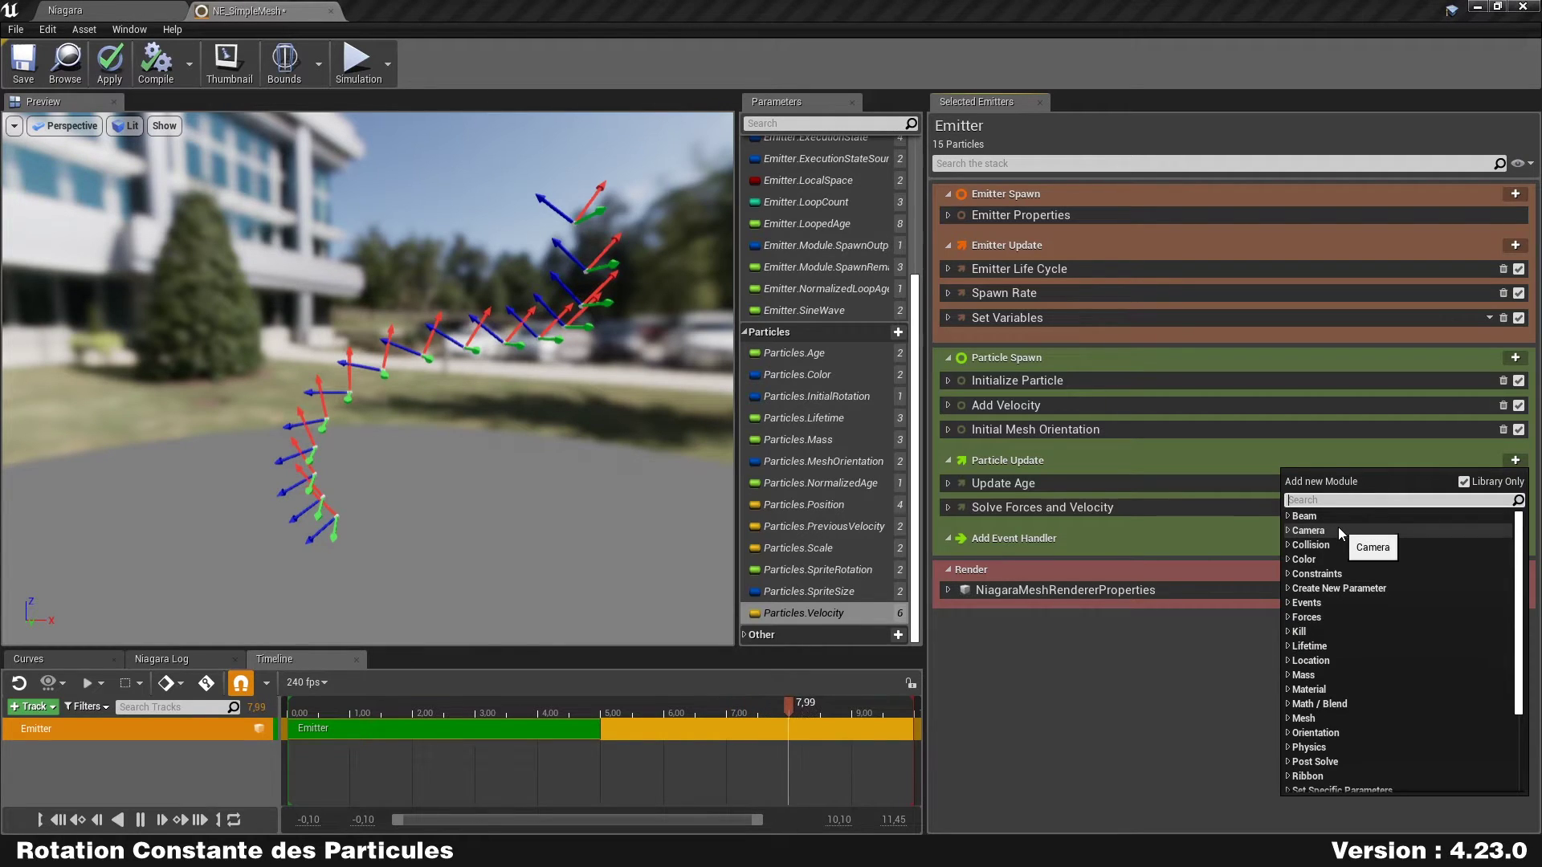
type("update")
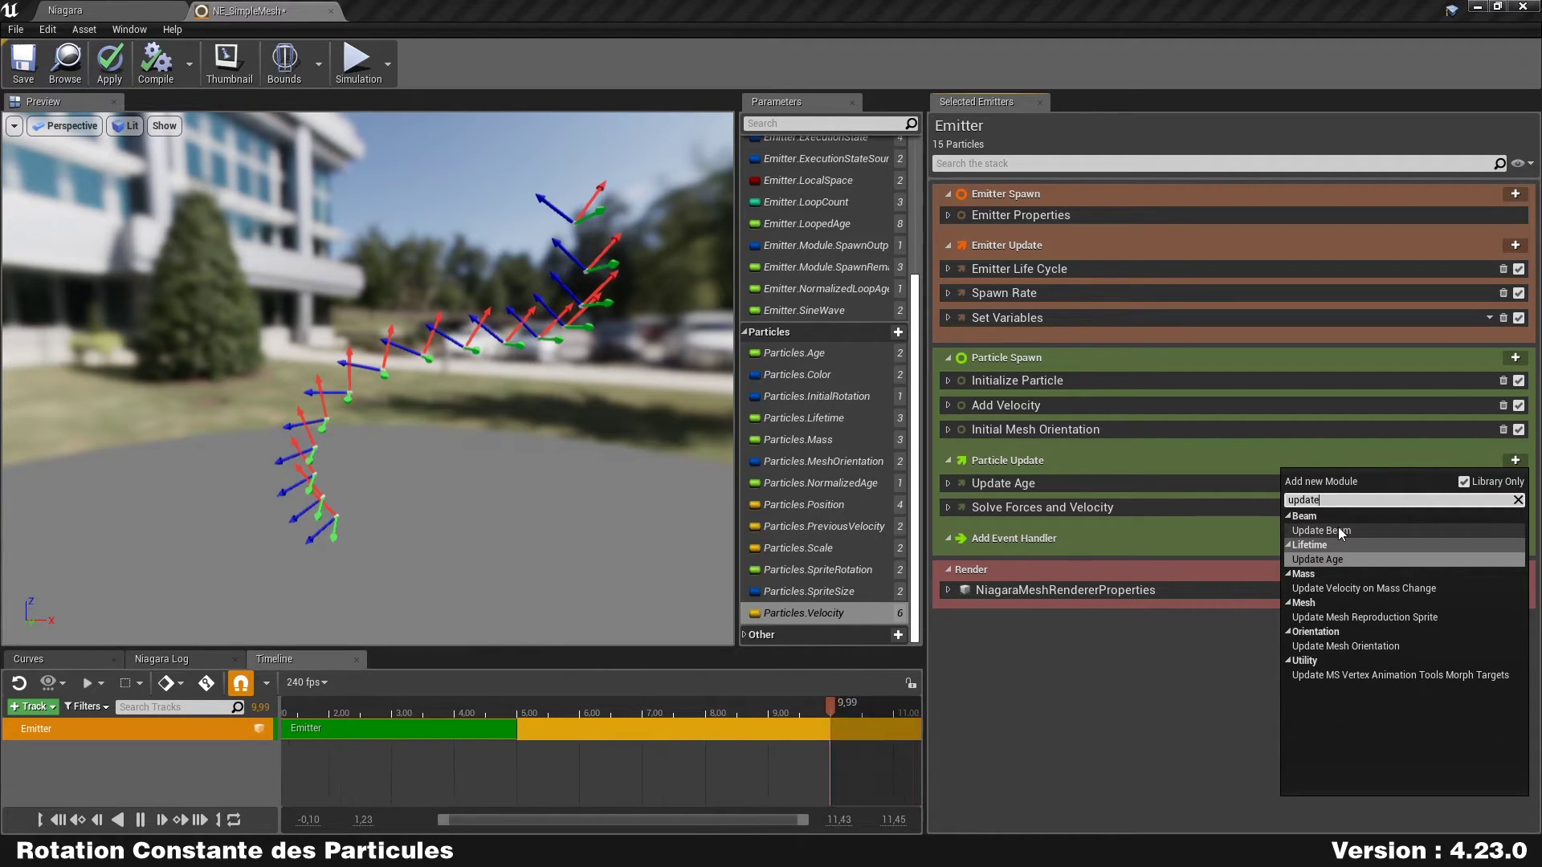
type("mesh")
key("Down")
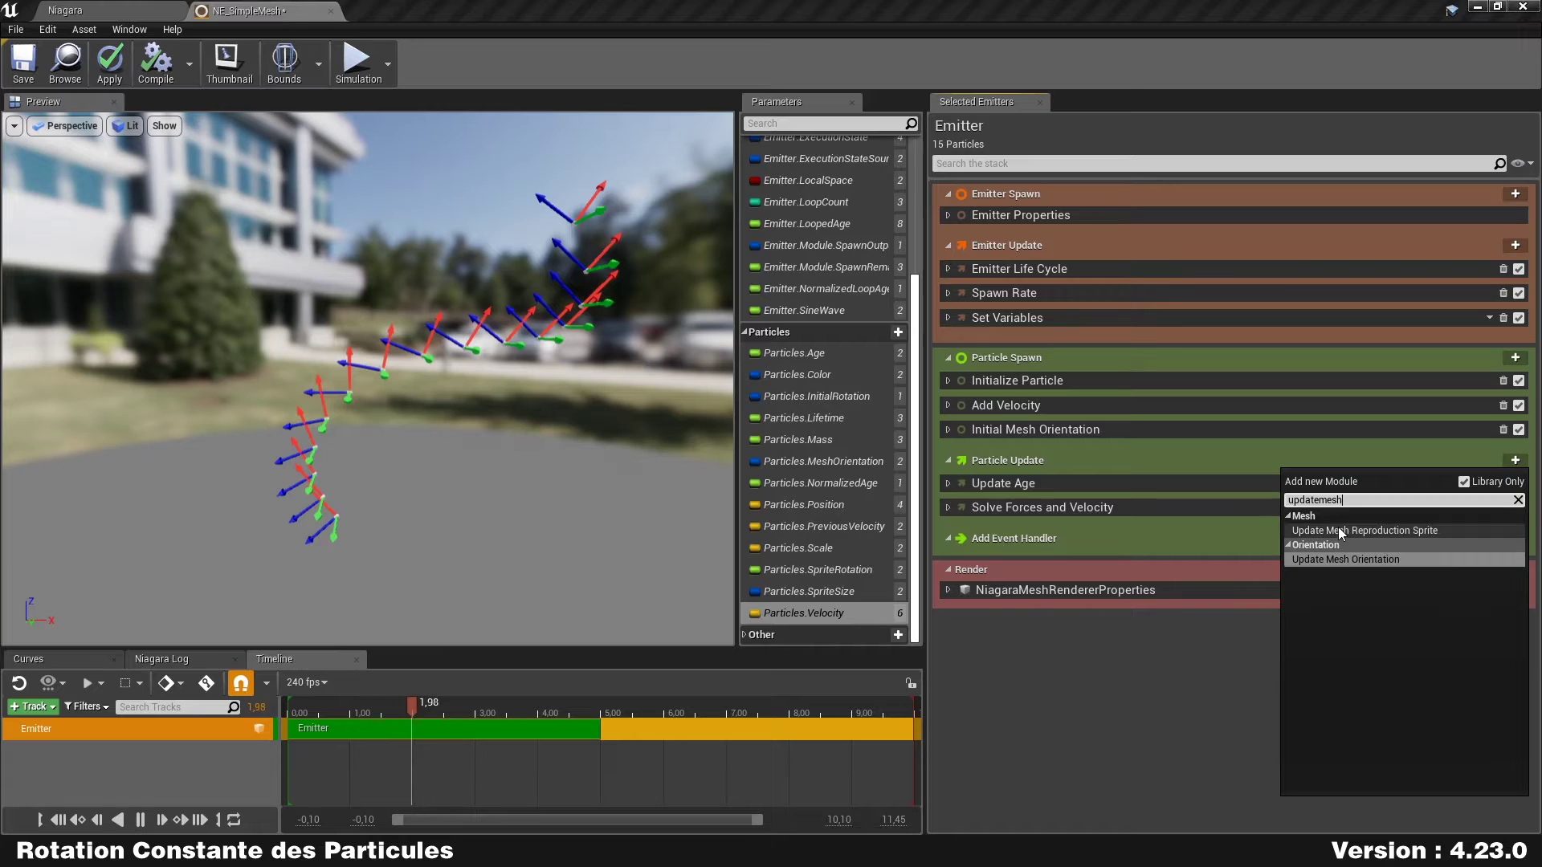
key("Return")
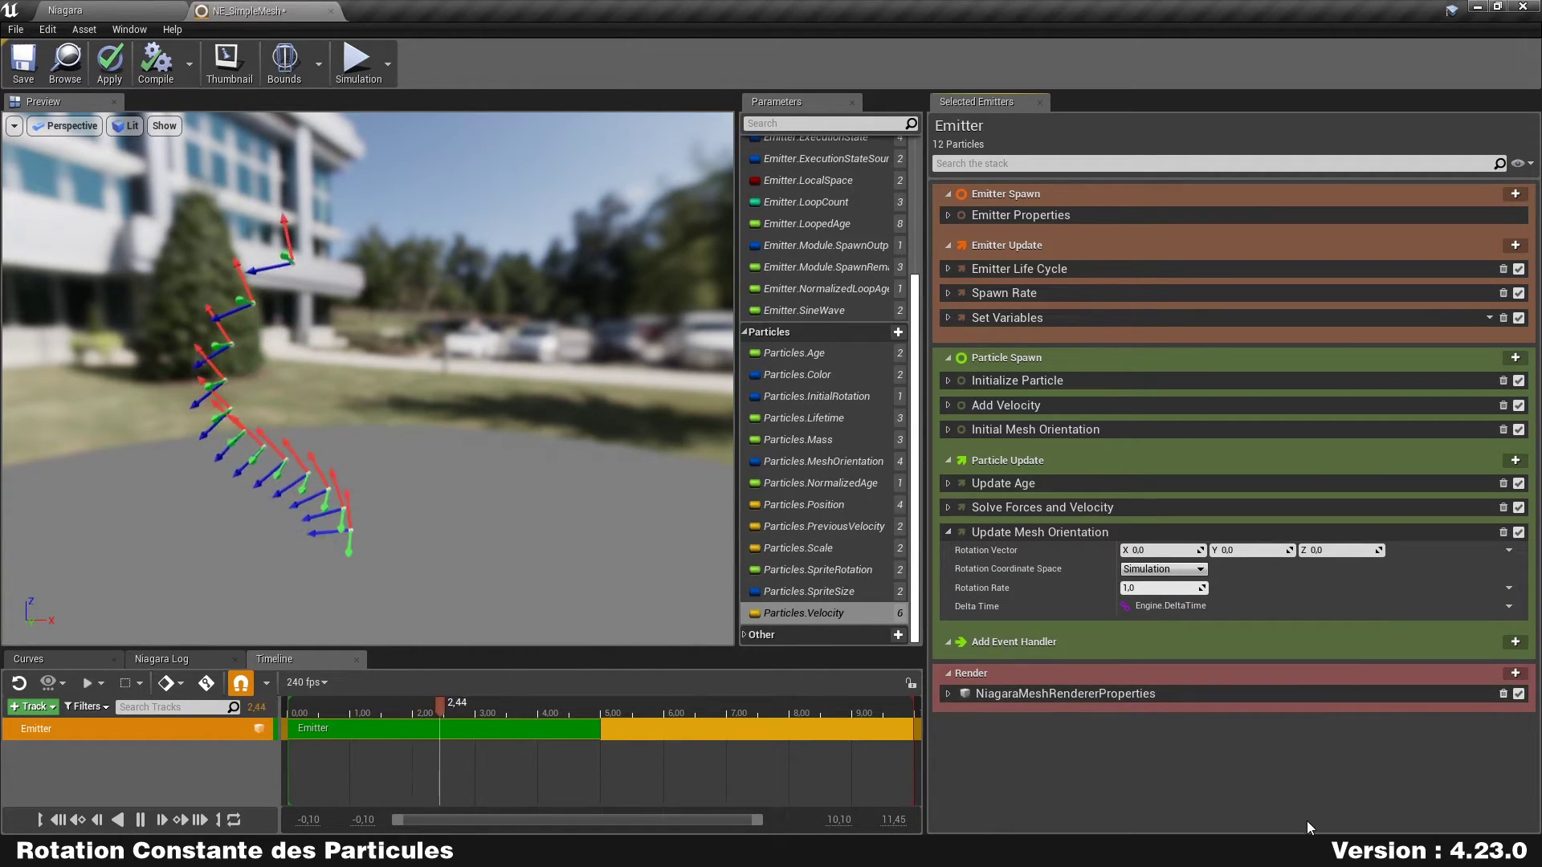
Set the X and Y of Update Mesh Orientation's Rotation Vector to 0.3, and collapse the module
left_click_drag(417, 450, 378, 443)
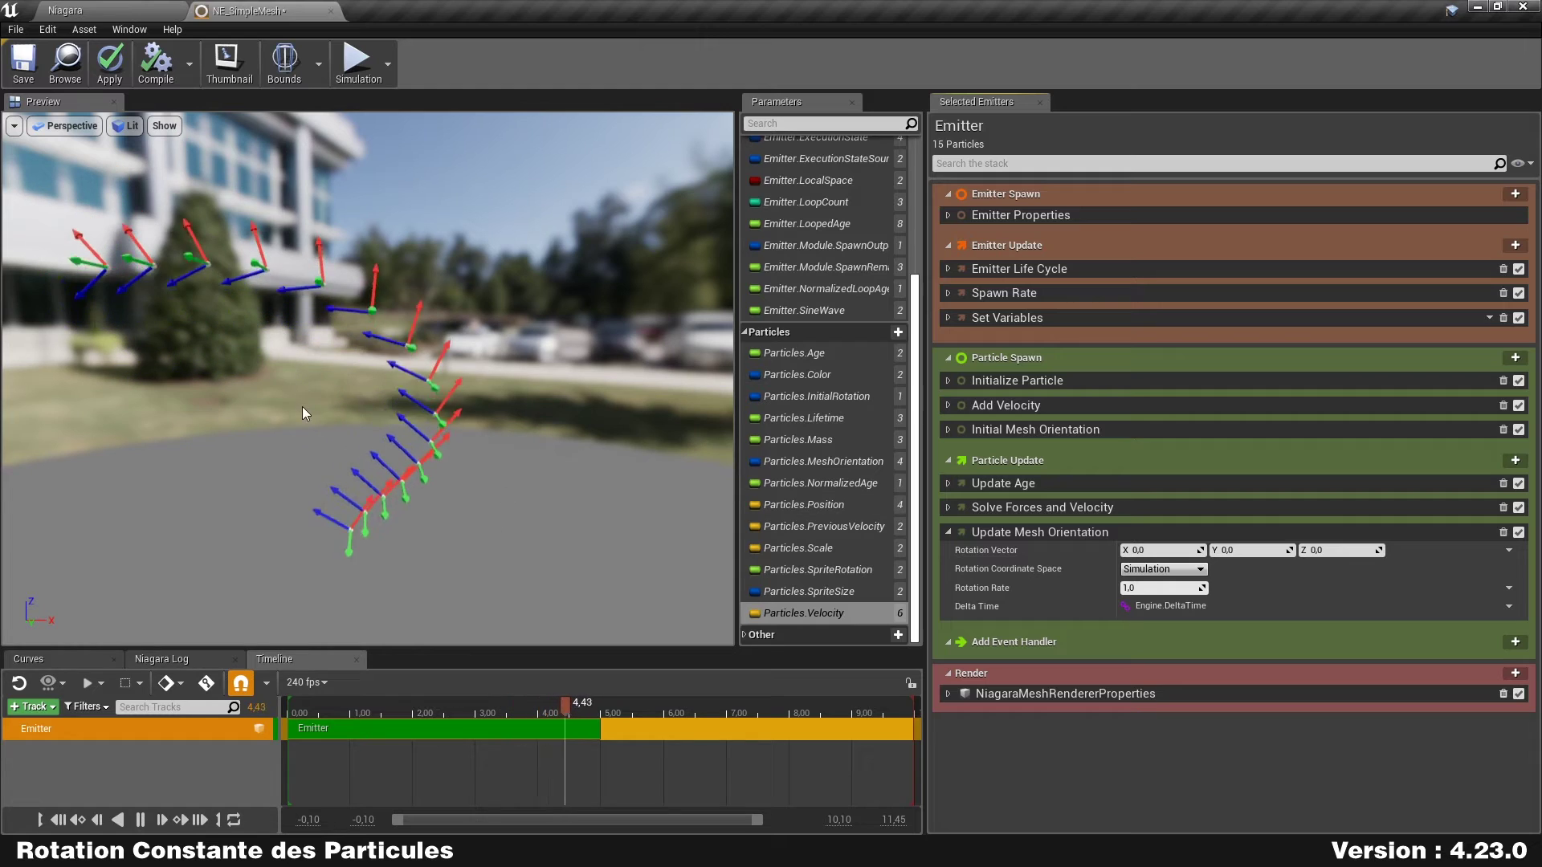
left_click(1174, 550)
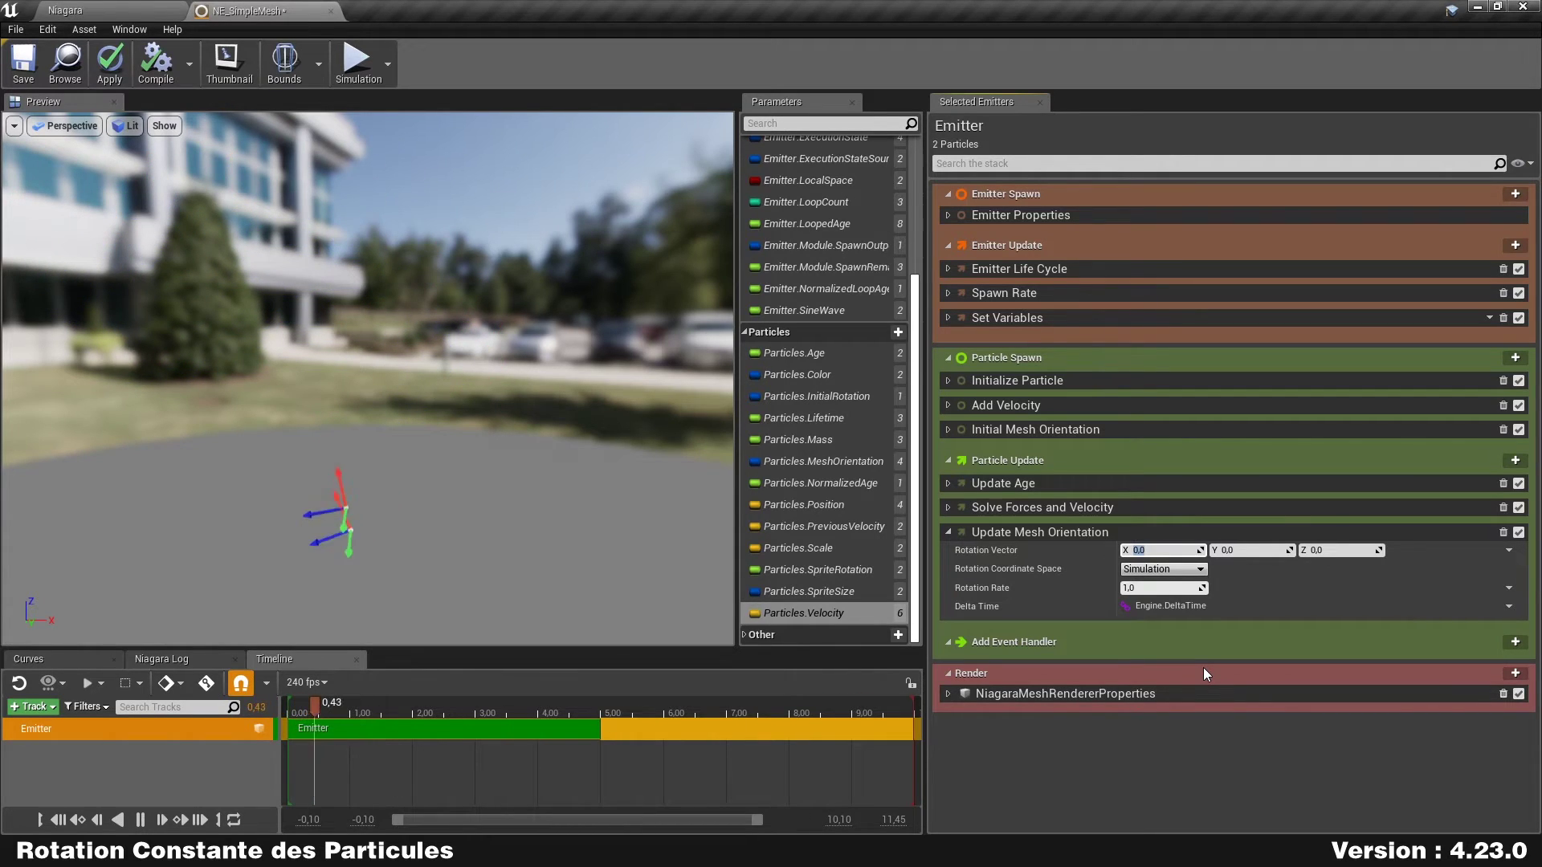
type(".3")
key("Tab")
type(".3")
key("Return")
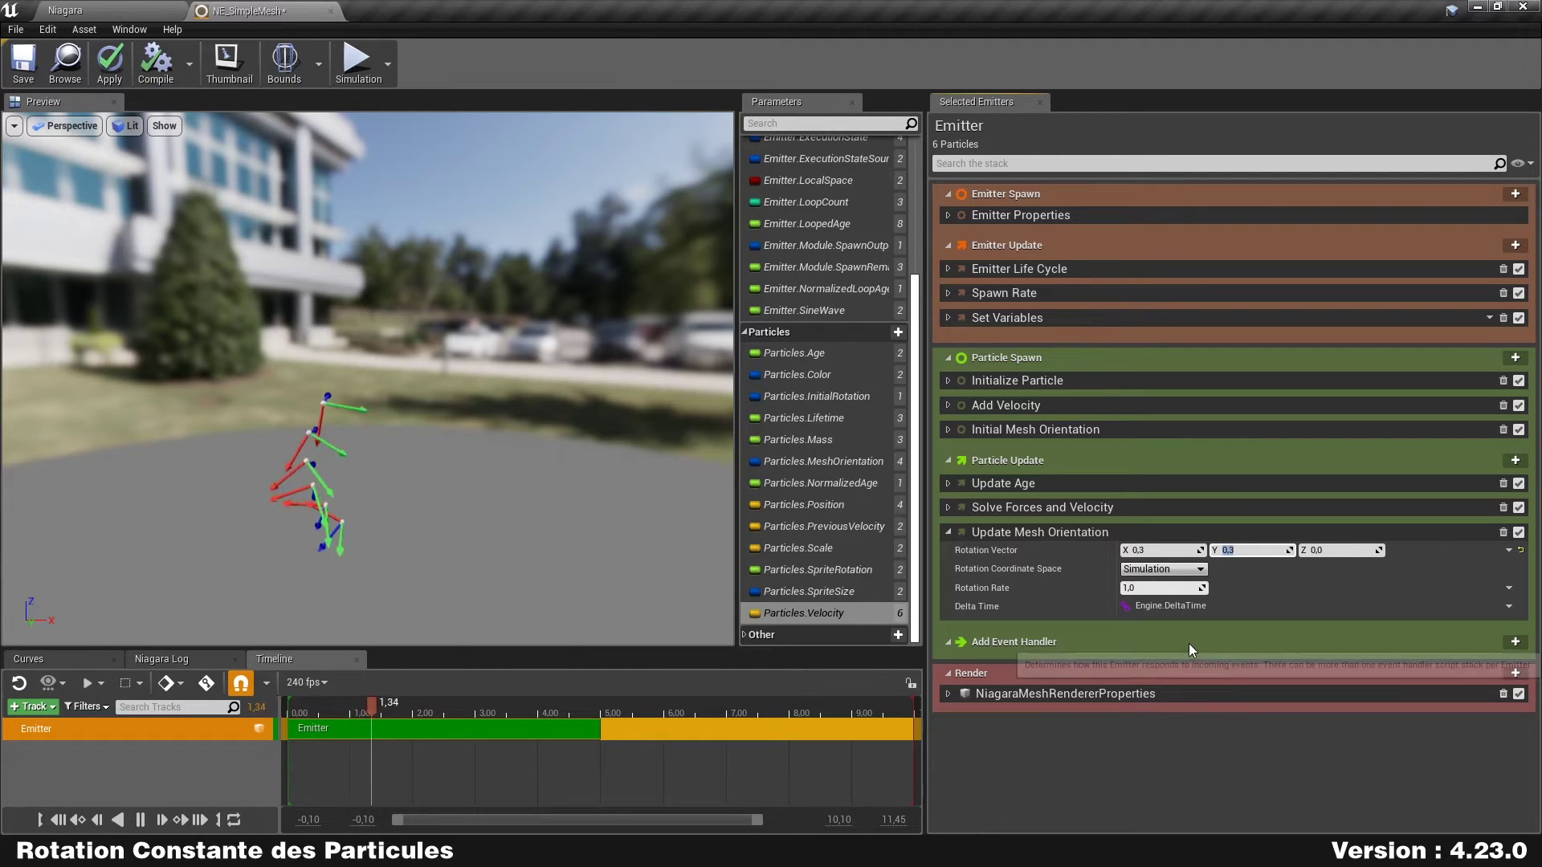
left_click(1077, 757)
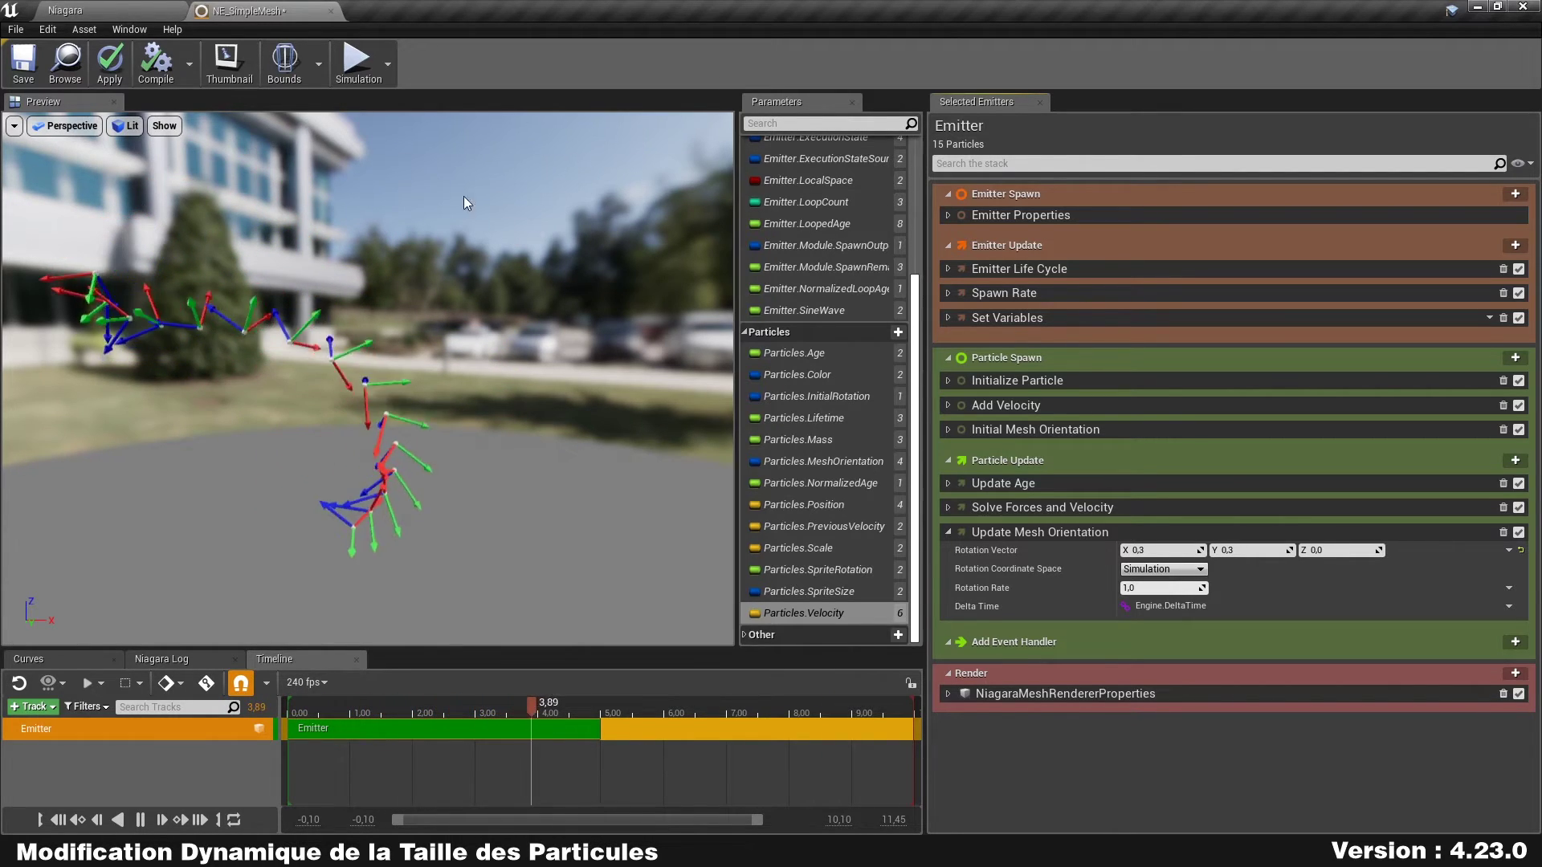
left_click(948, 530)
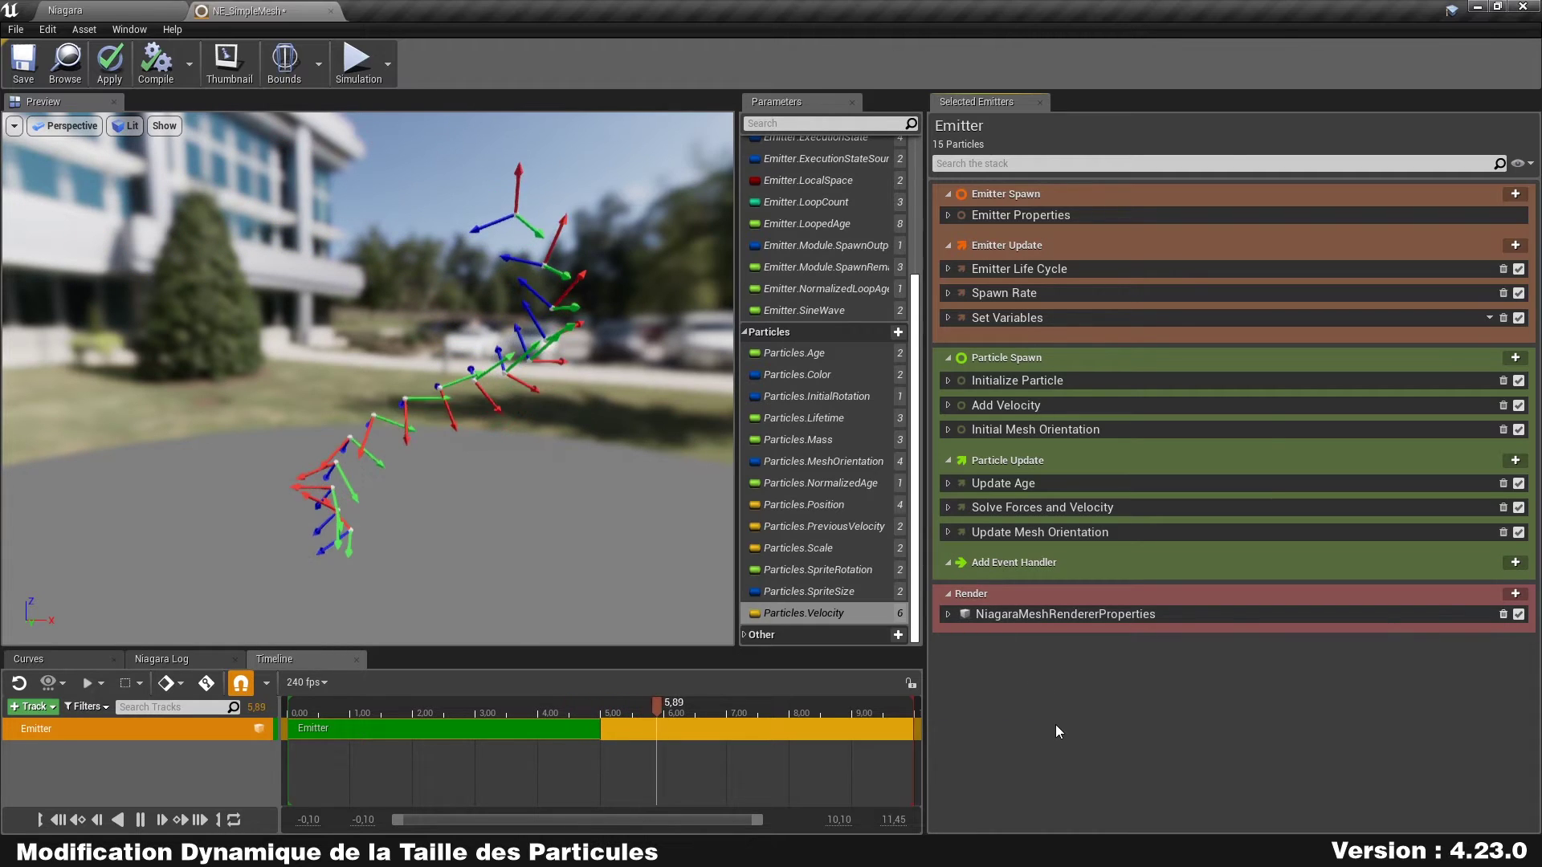
left_click(841, 414)
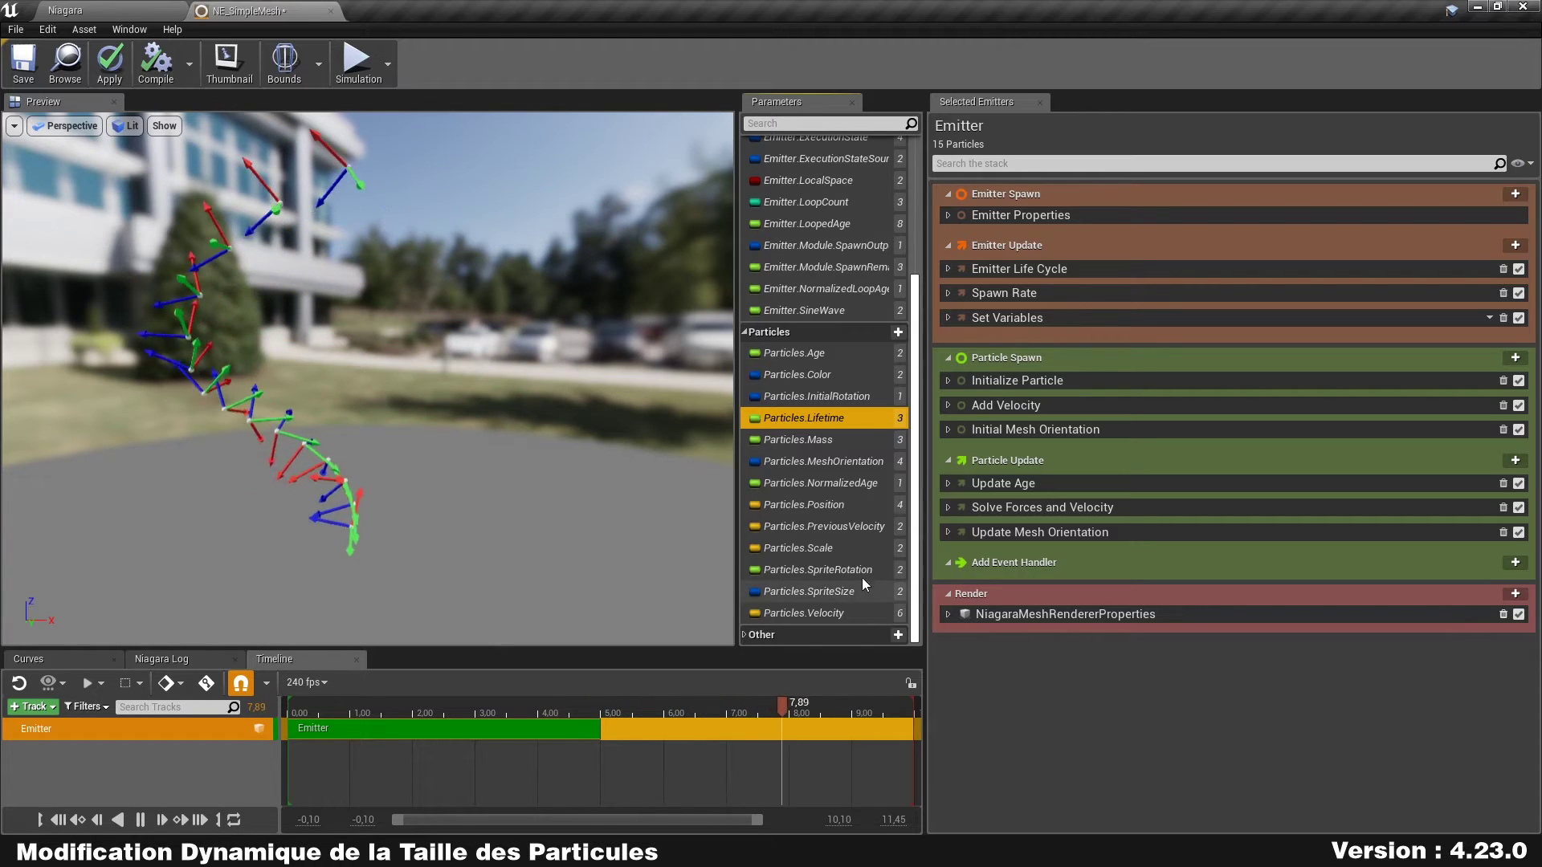
left_click(850, 486)
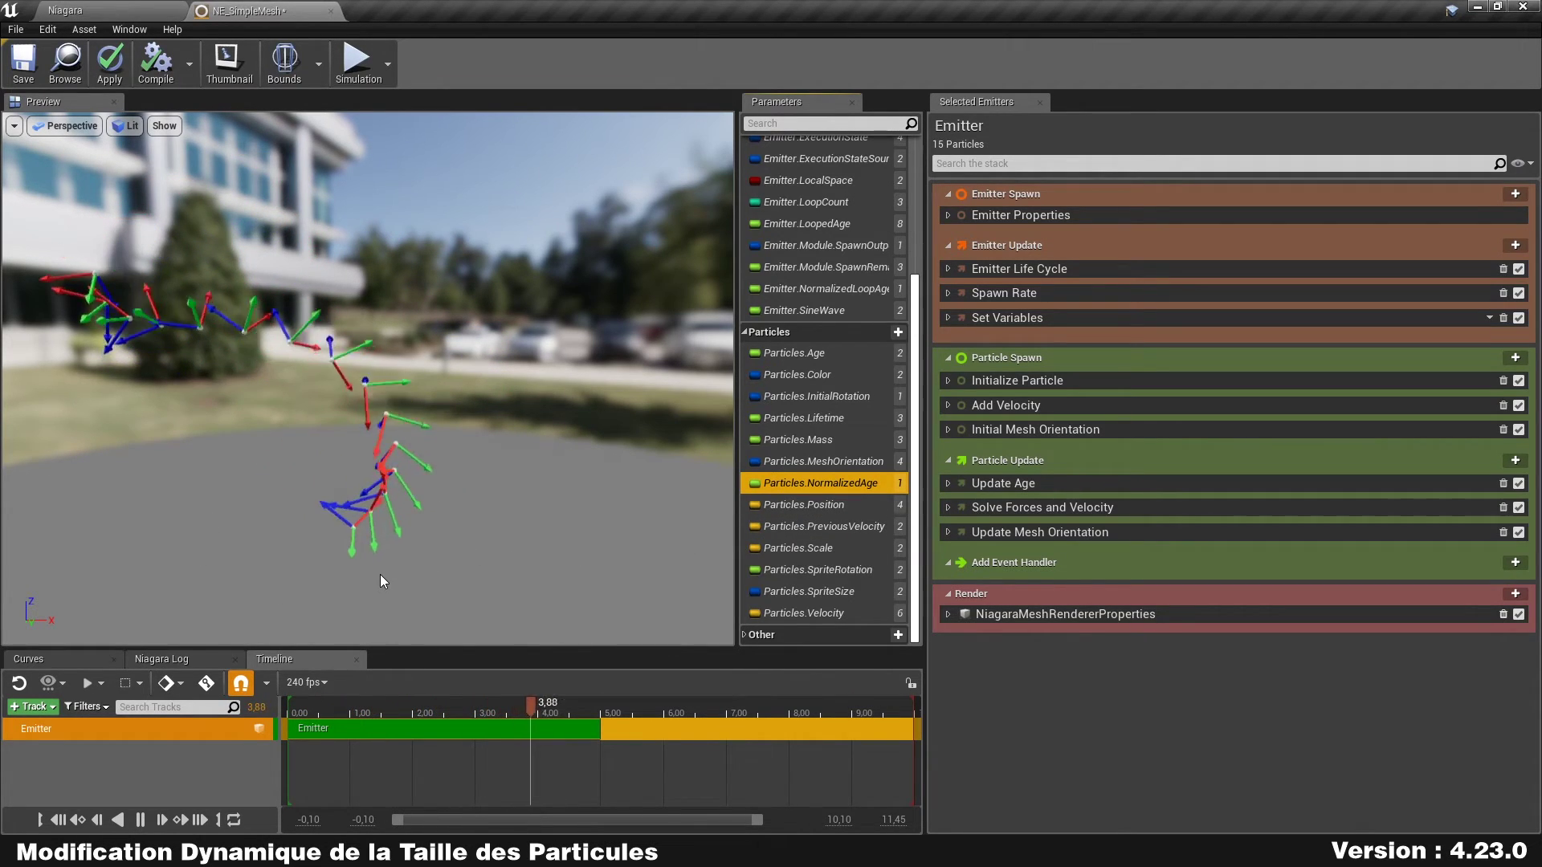
left_click(1040, 703)
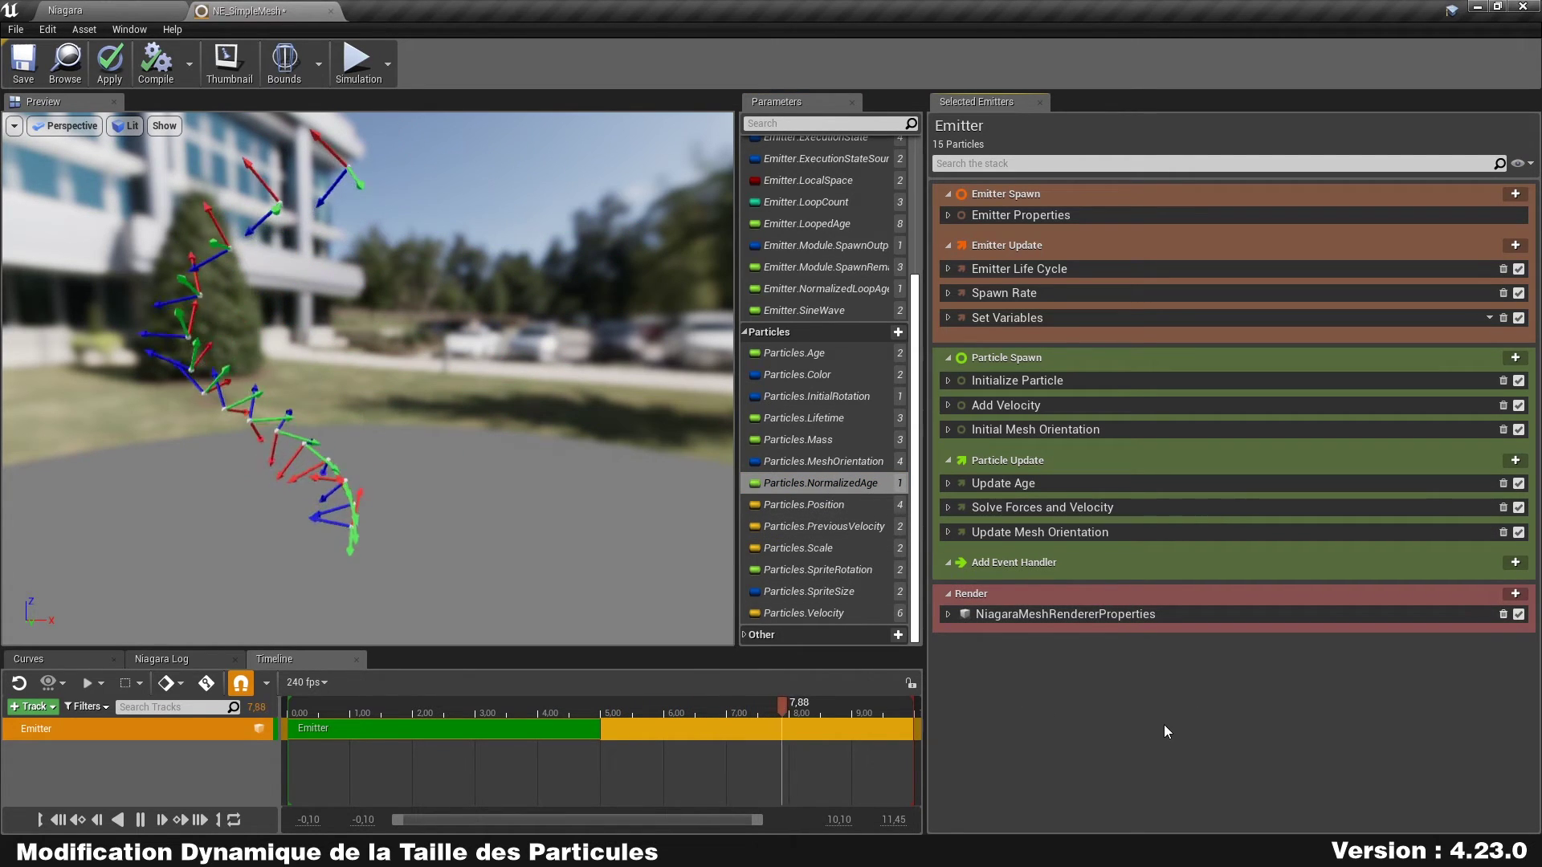
Add a Mesh Size Scale module to Particle Update and move it directly after Update Age
left_click(1515, 461)
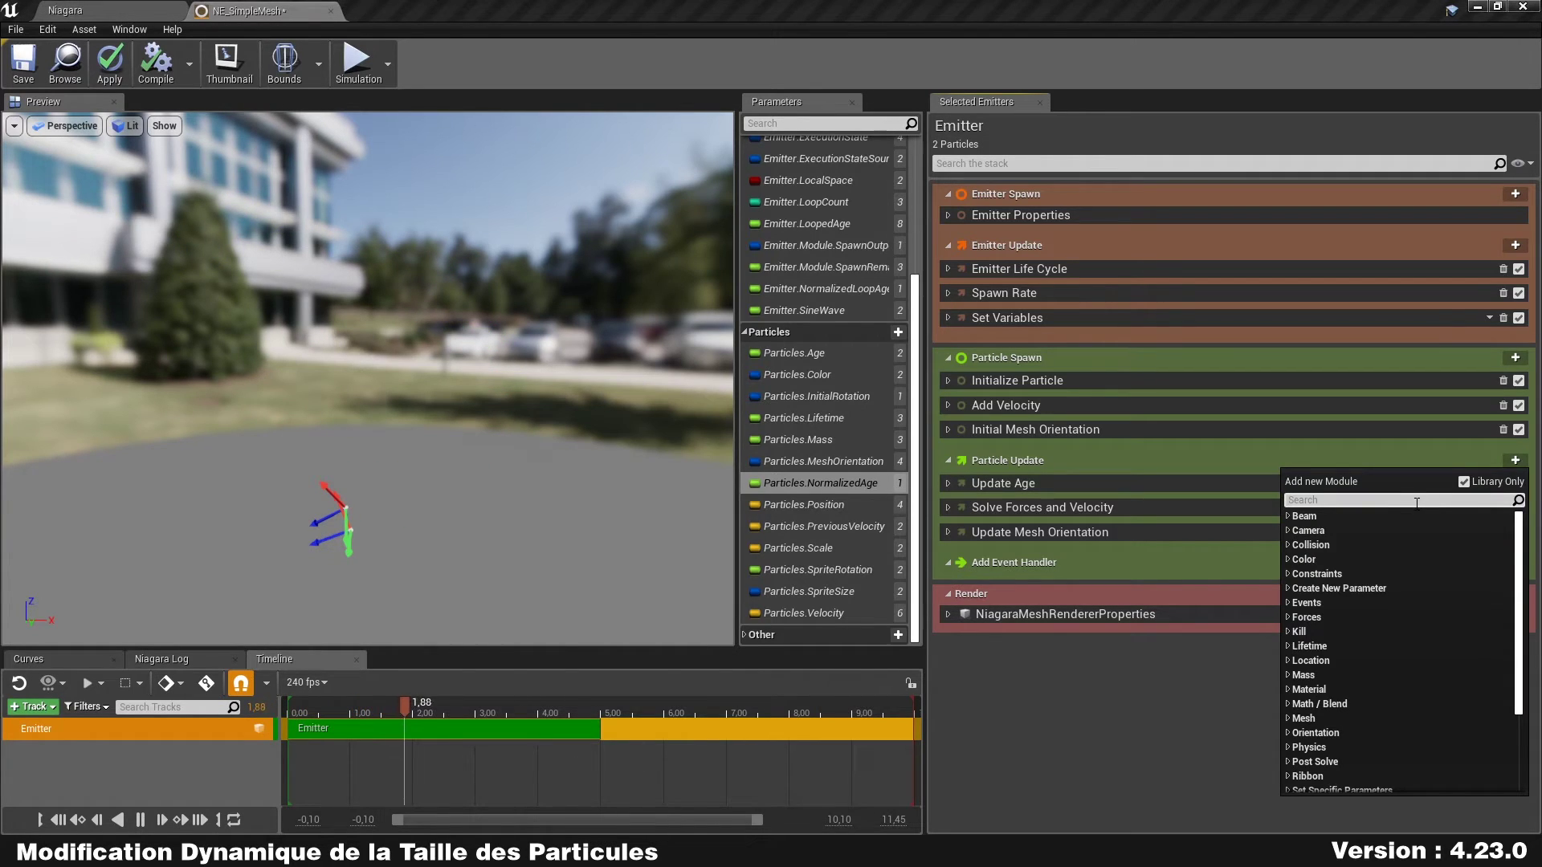
type("meshsize")
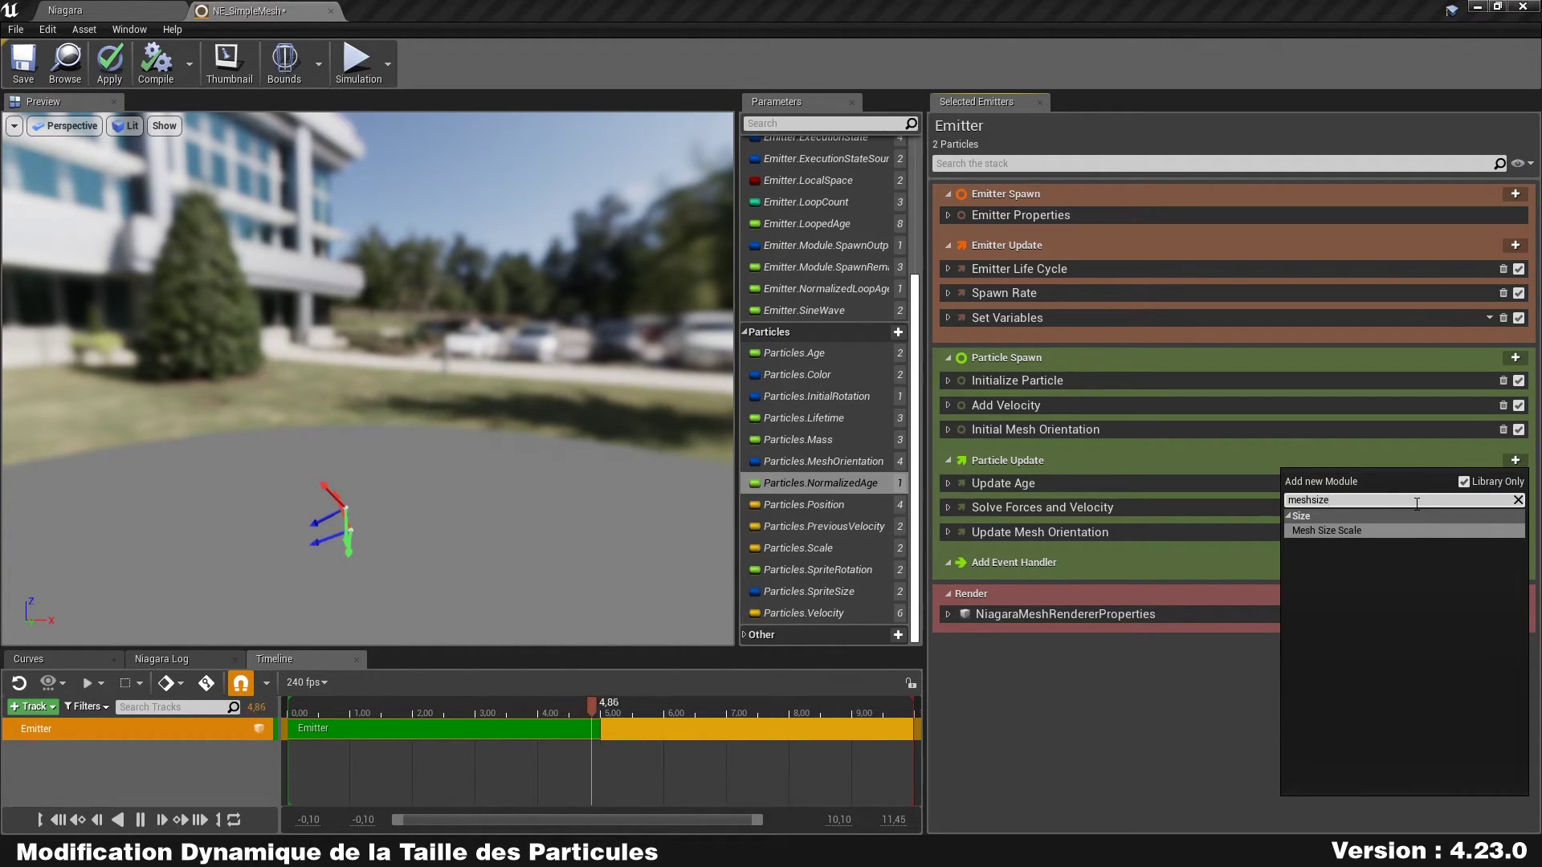
key("Return")
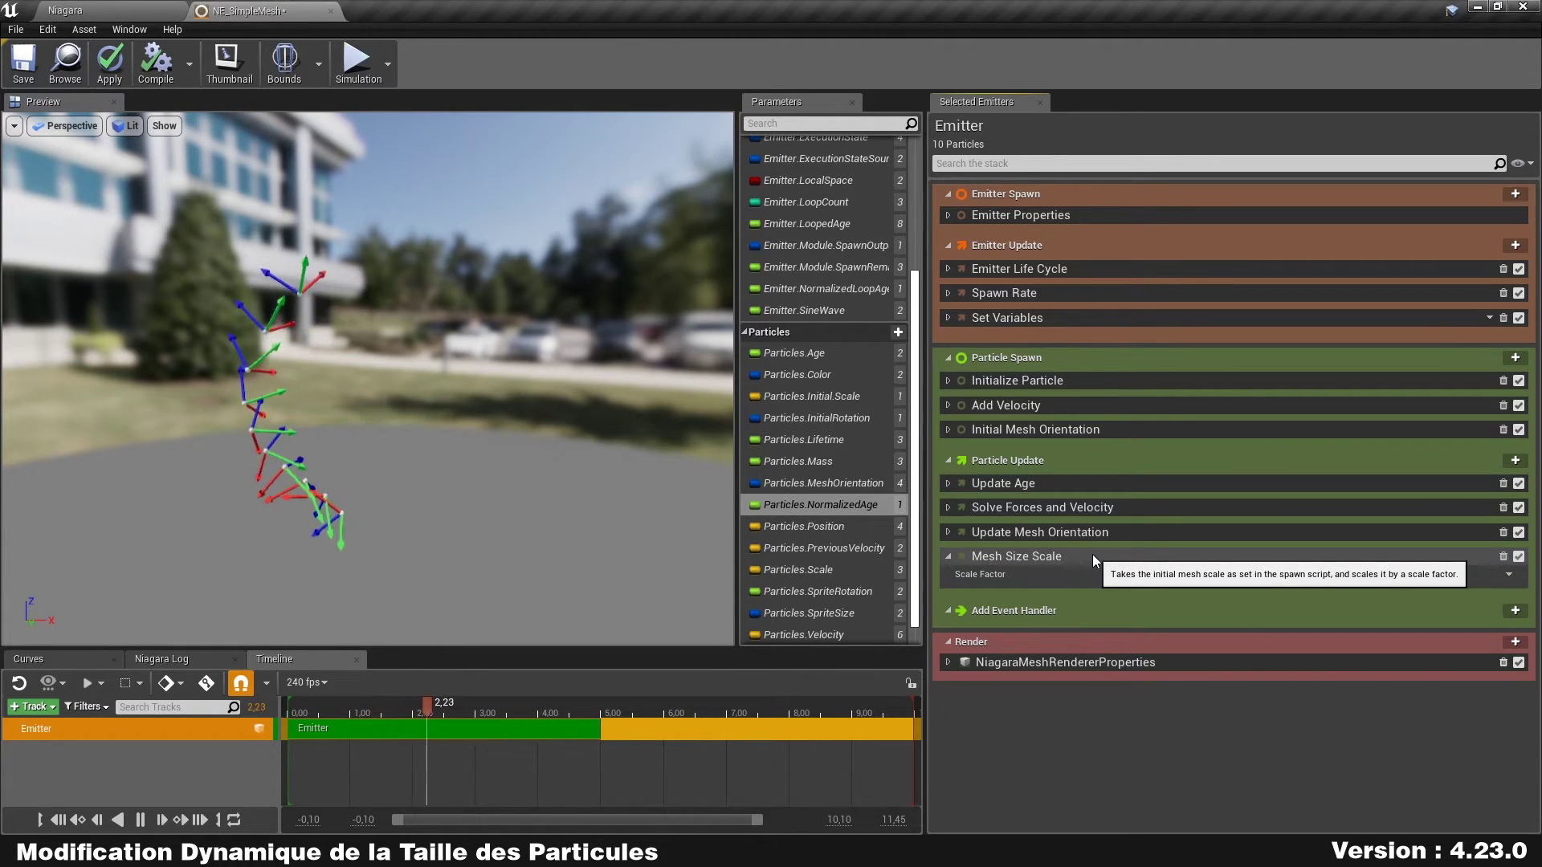
left_click_drag(1076, 557, 1088, 496)
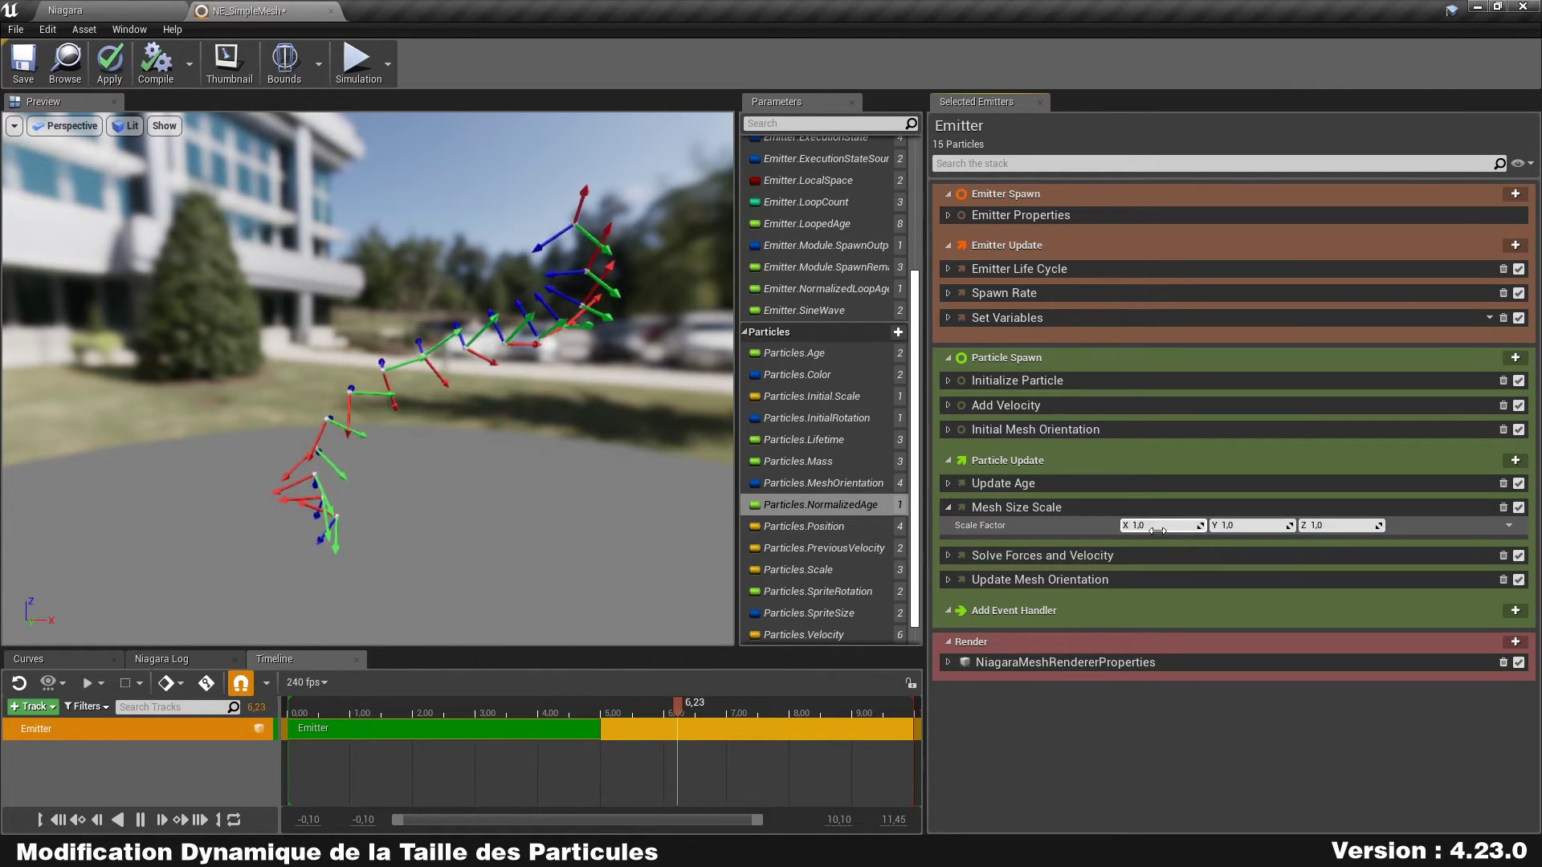
Try an X Scale Factor of 5 in Mesh Size Scale, and set it back to 1
left_click(1164, 526)
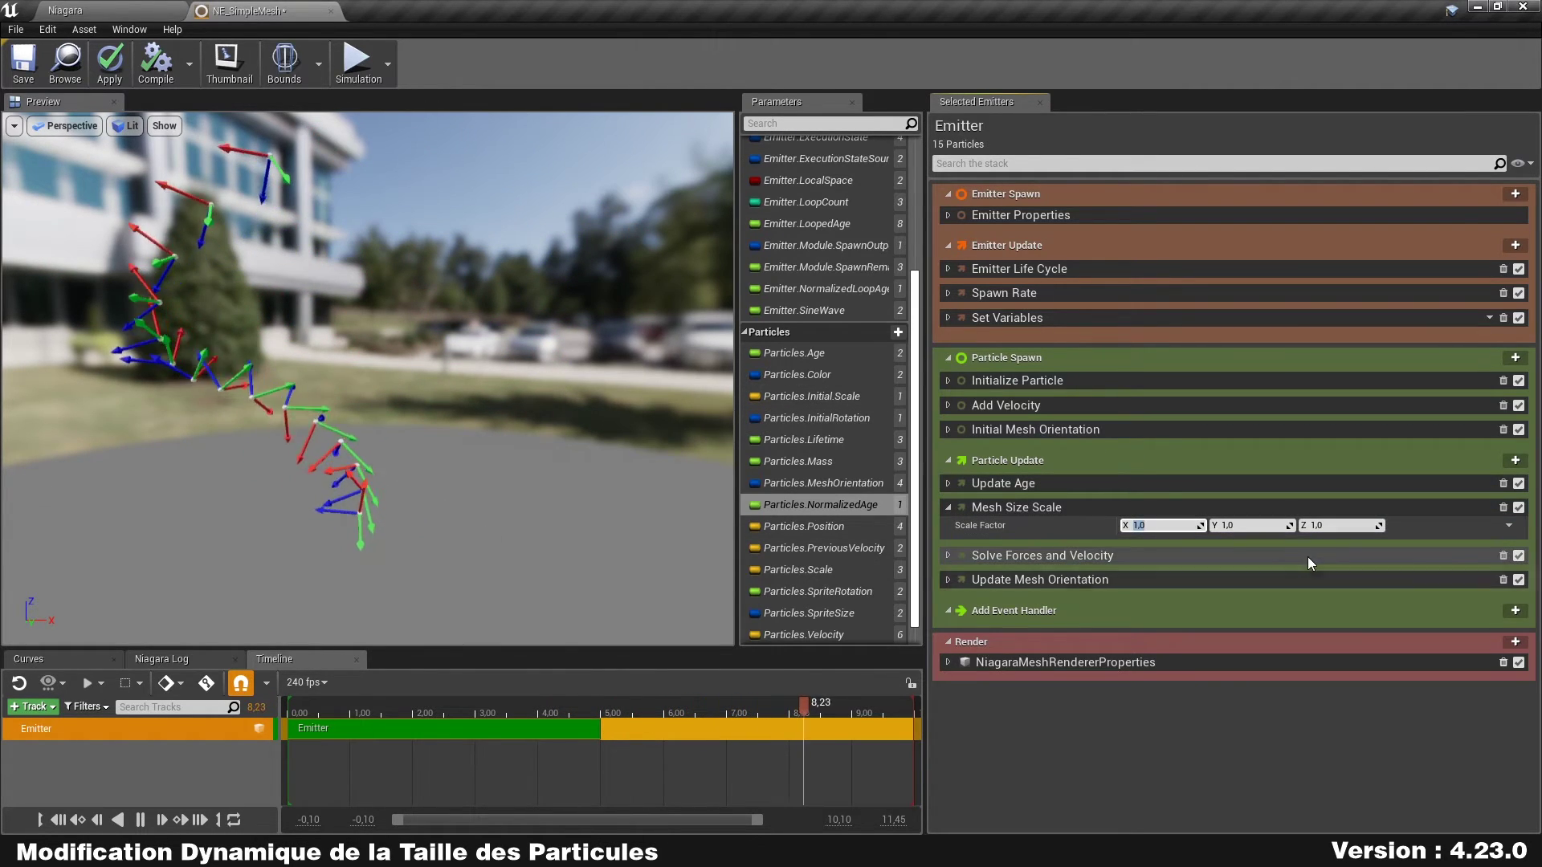
type("5")
key("Return")
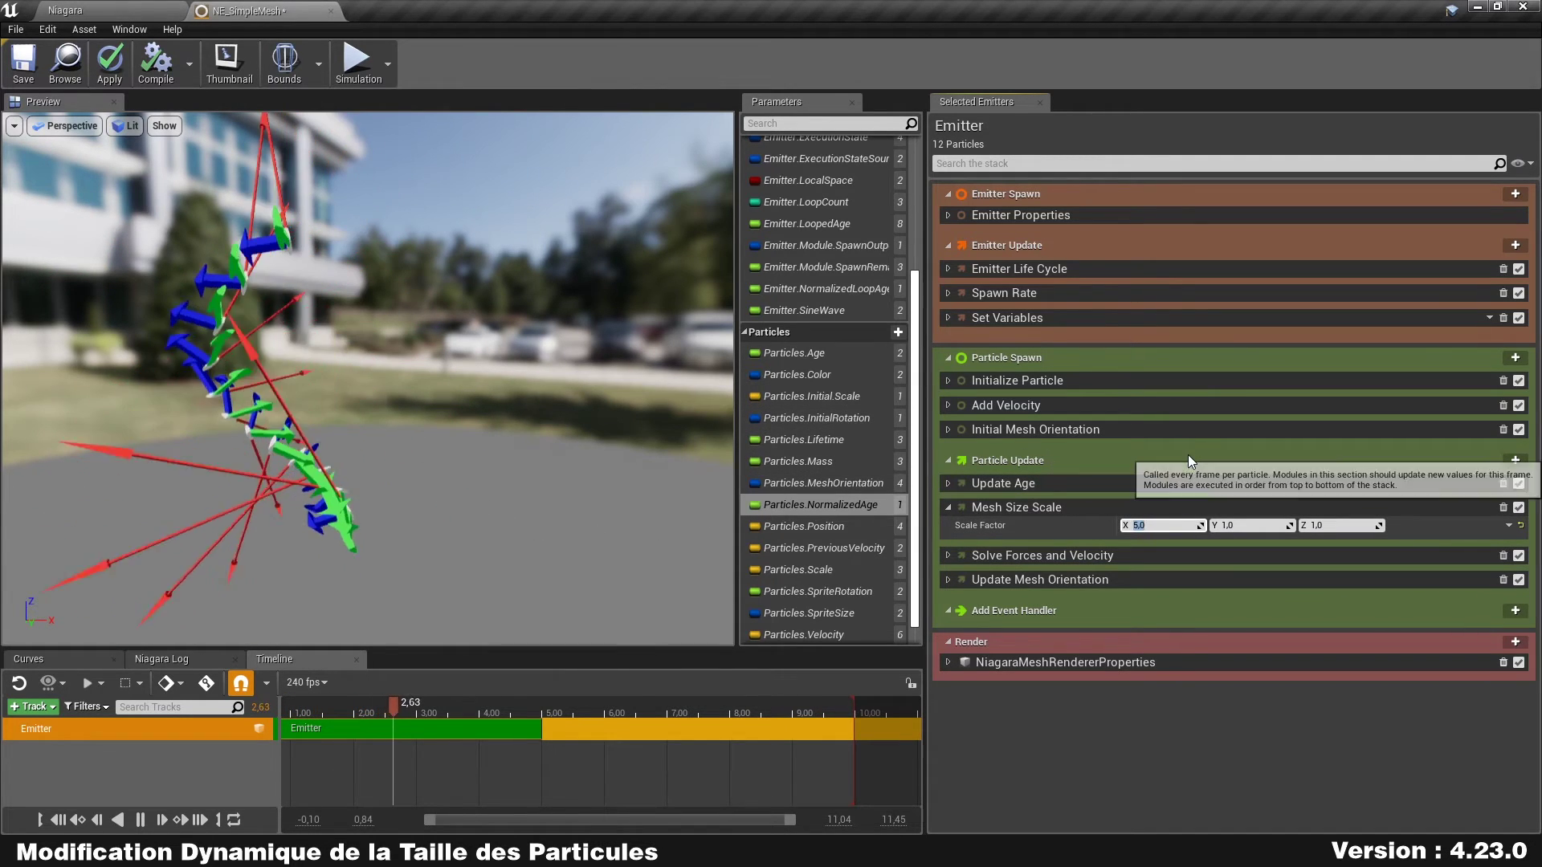
type("1")
key("Return")
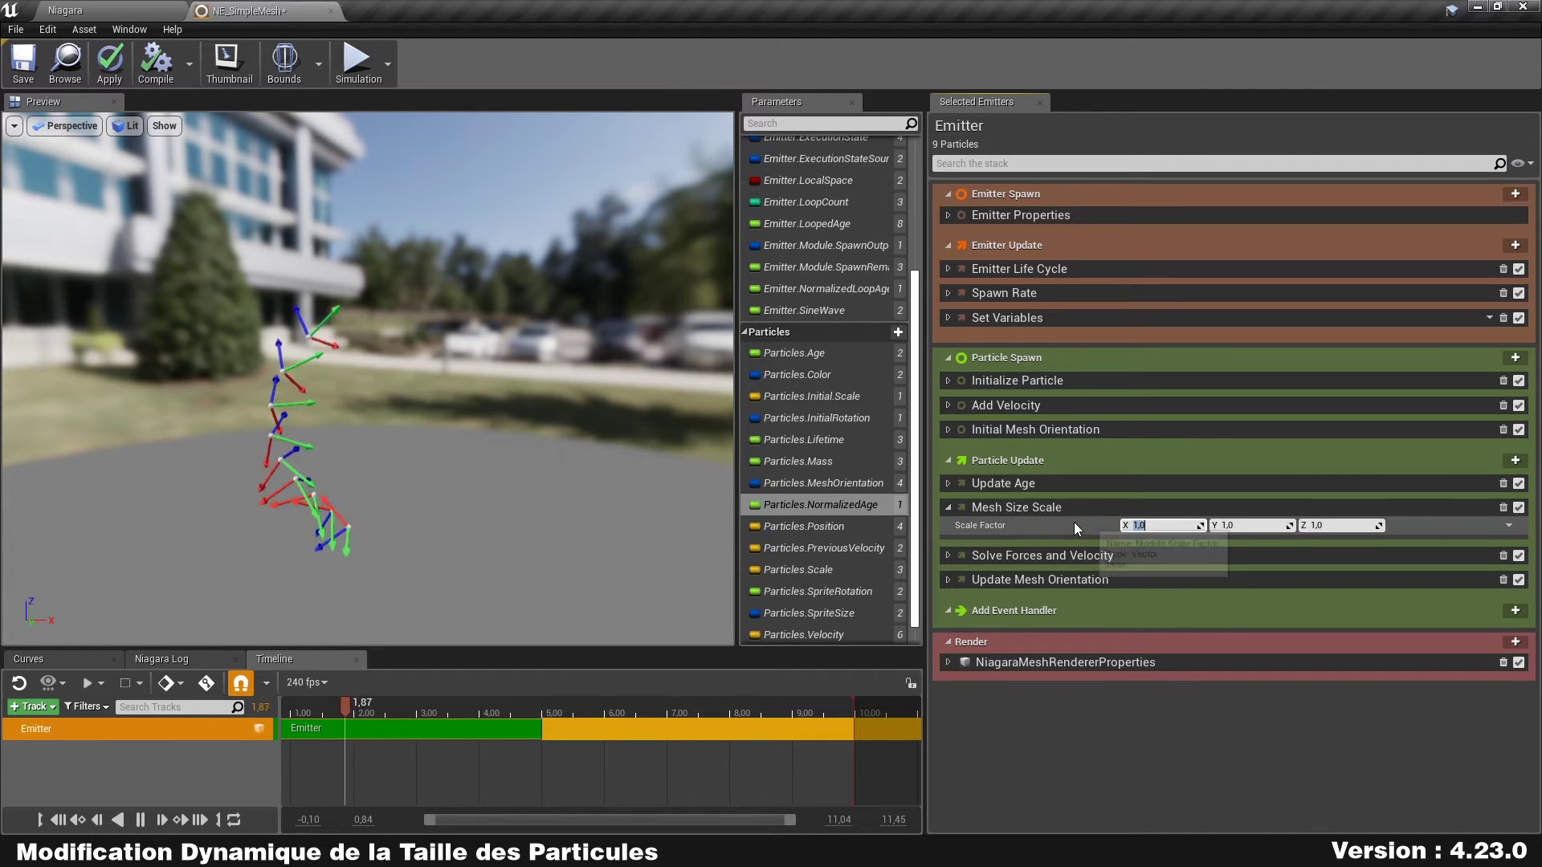
Drive Mesh Size Scale's Scale Factor with the Vector from Float dynamic input
left_click(1510, 526)
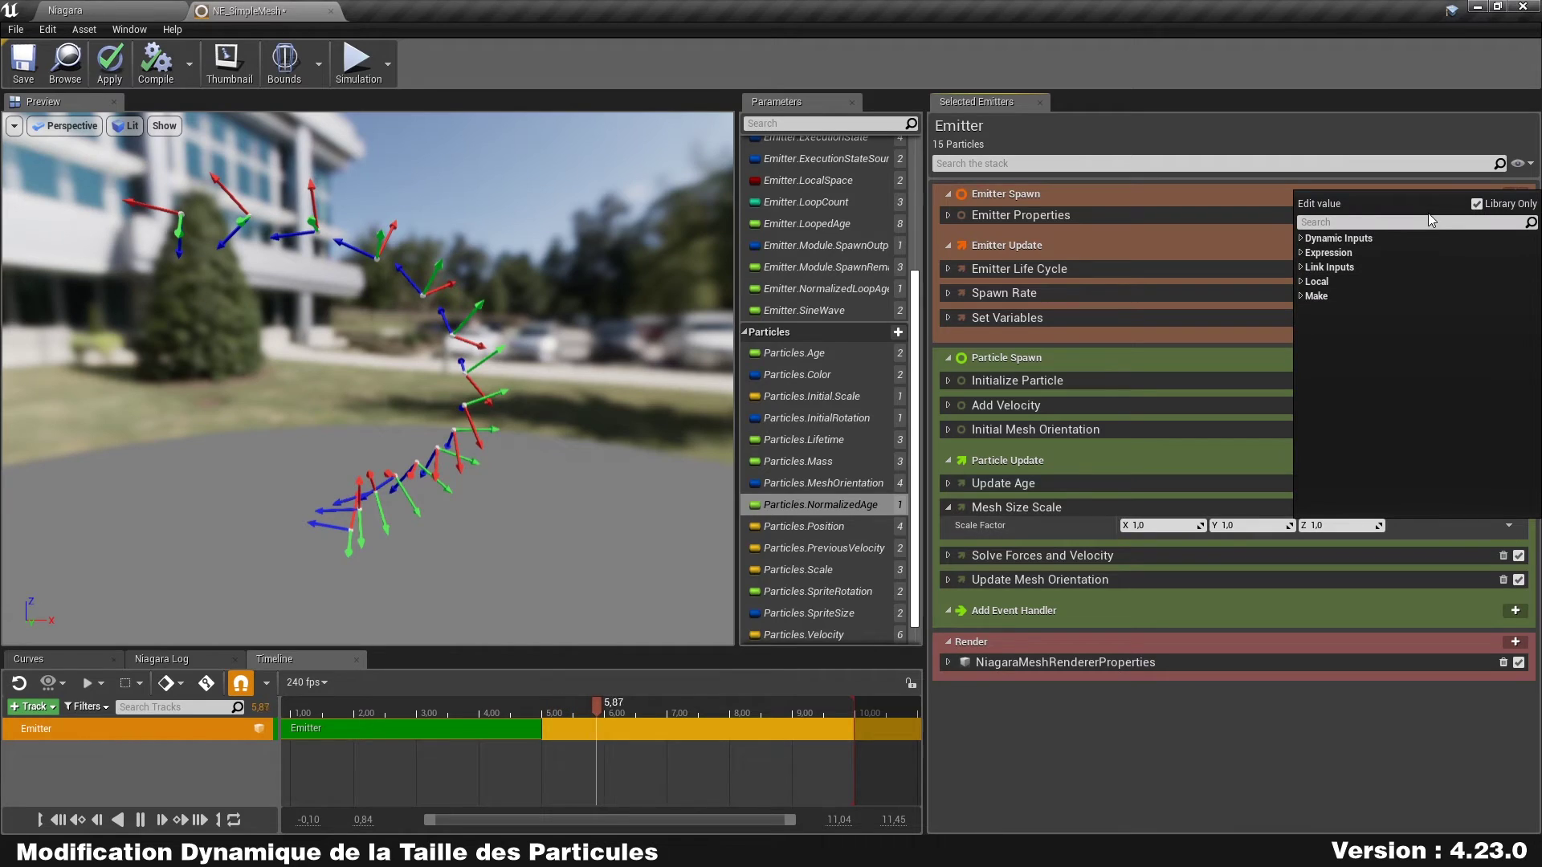
type("float")
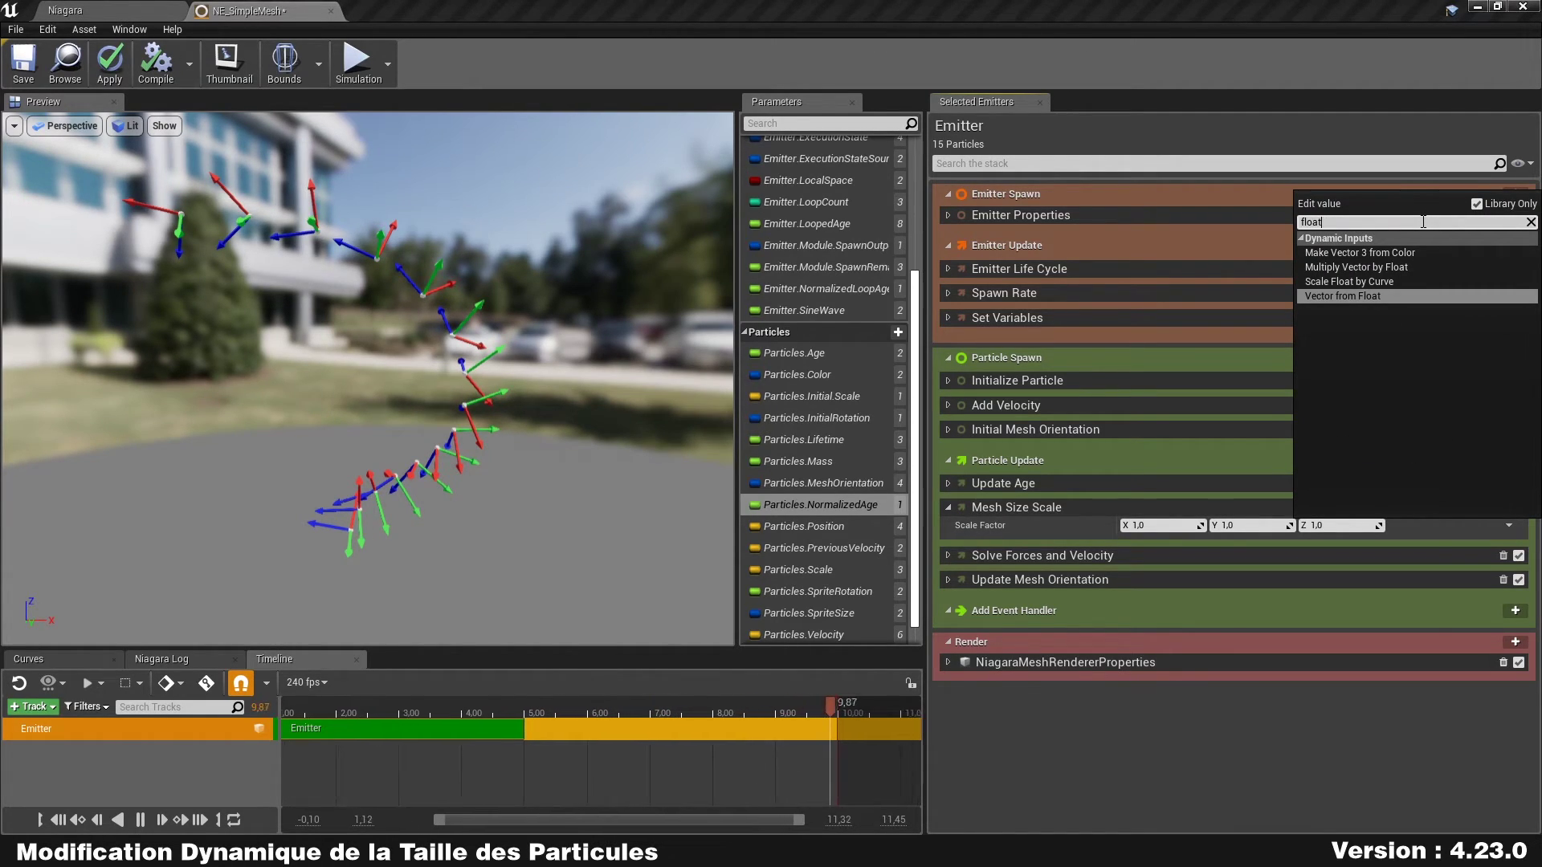
key("Return")
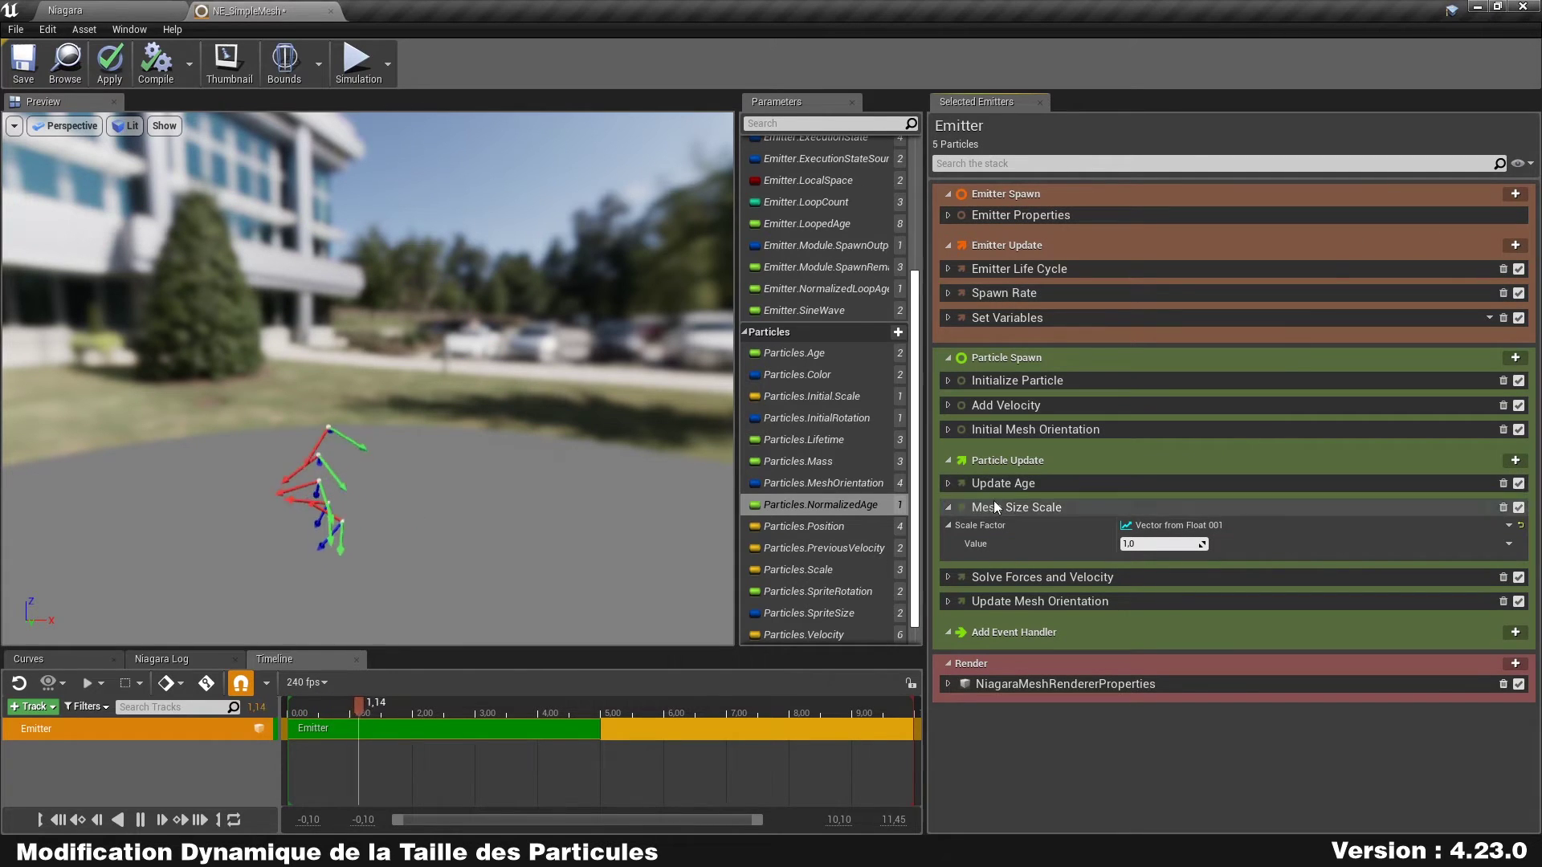
Try a Vector from Float value of about 2.89 for the Scale Factor, and set it back to 1
left_click_drag(1165, 543, 1198, 543)
left_click(1165, 543)
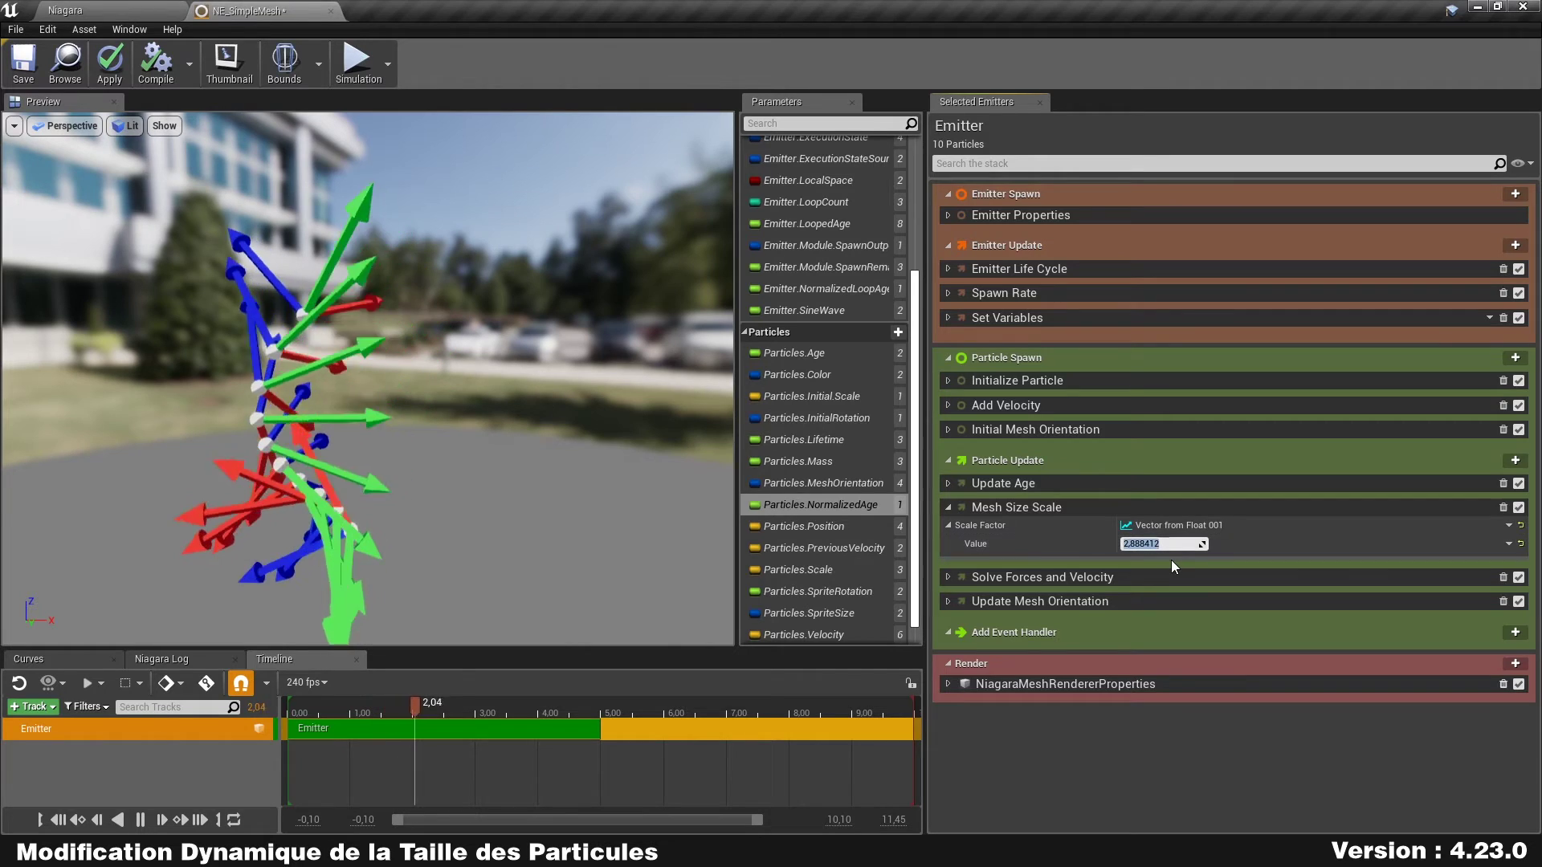
type("1")
key("Return")
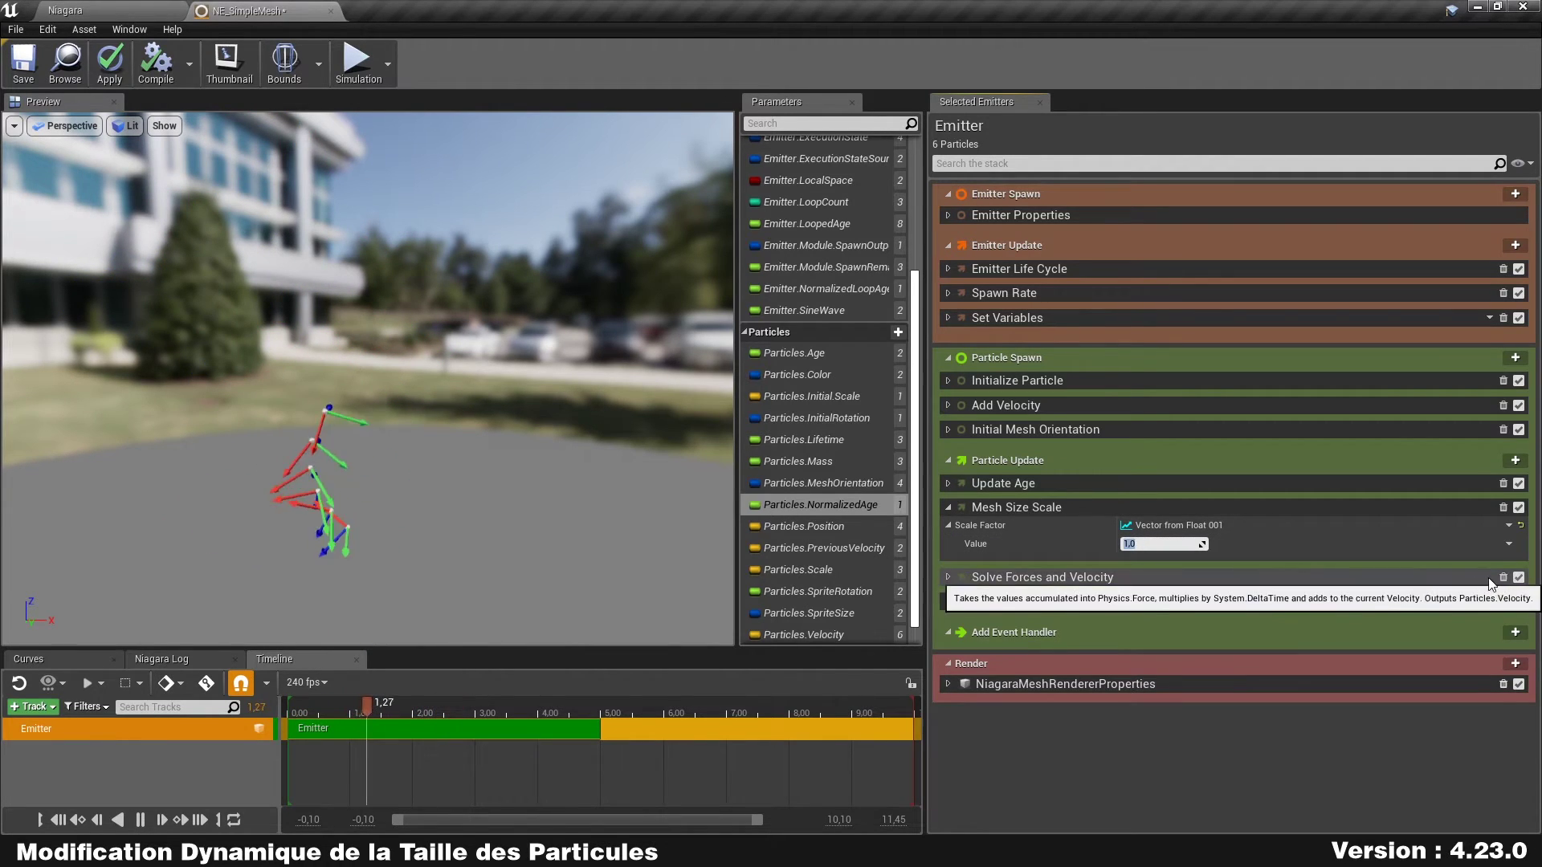
Drive the Vector from Float value with a Float from Curve input, and fit its curve view in both directions
left_click(1507, 545)
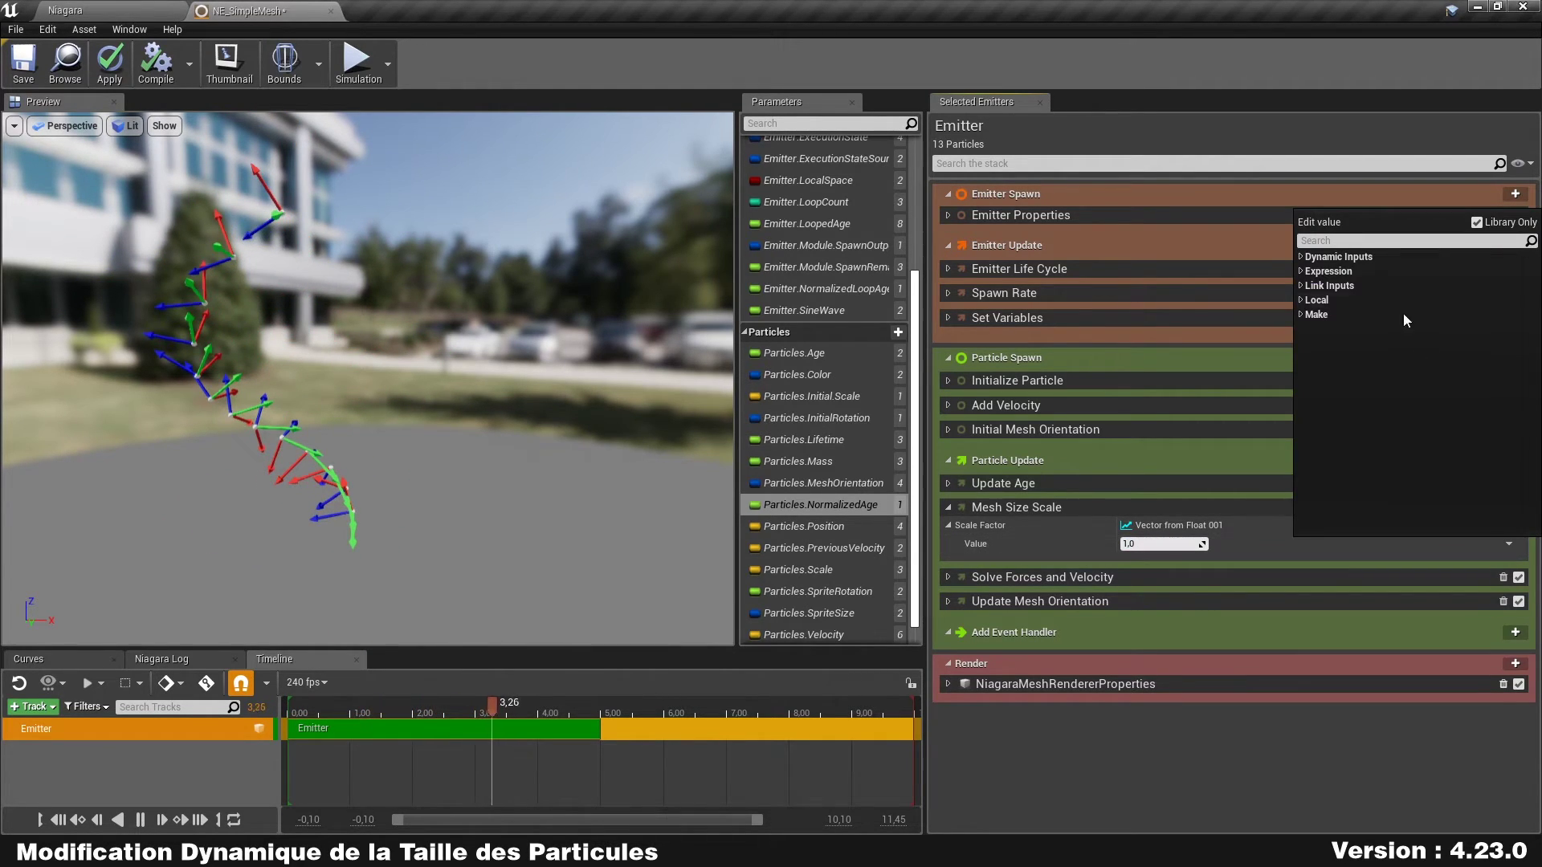
type("curve")
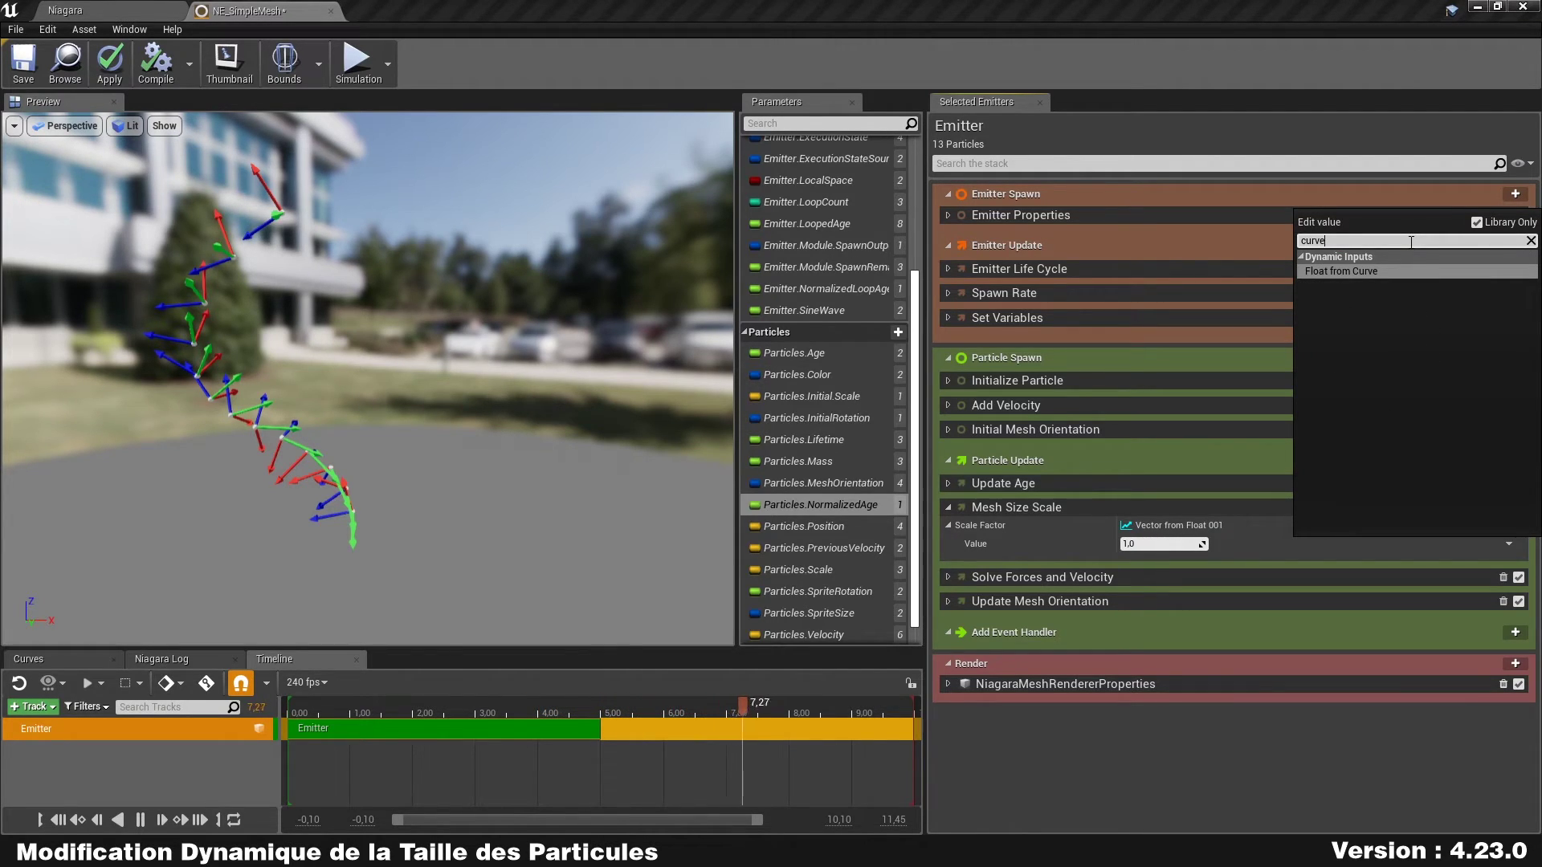
key("Return")
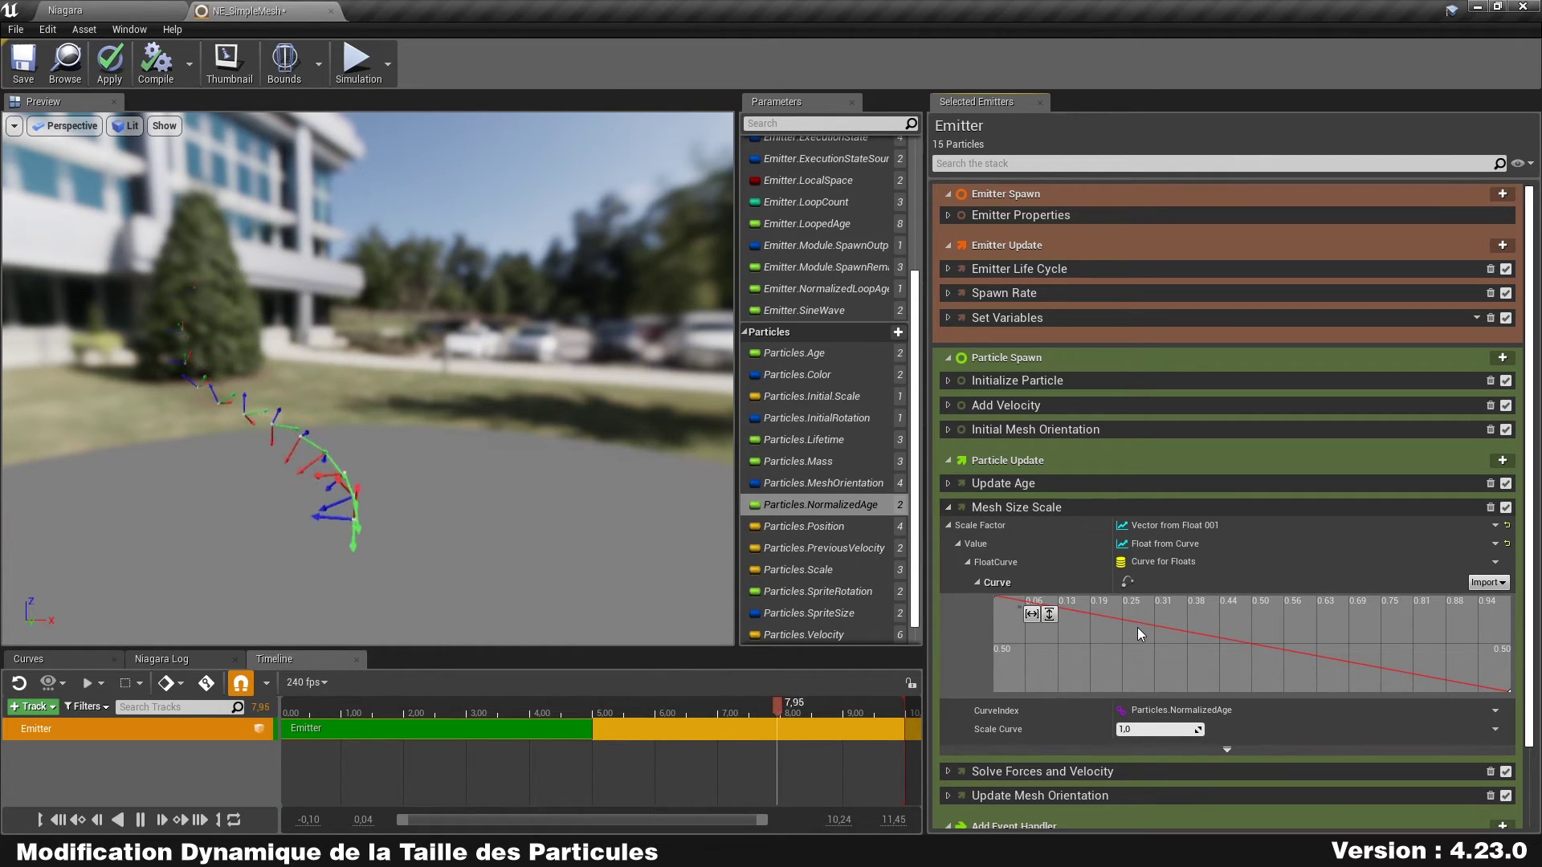
left_click(1049, 615)
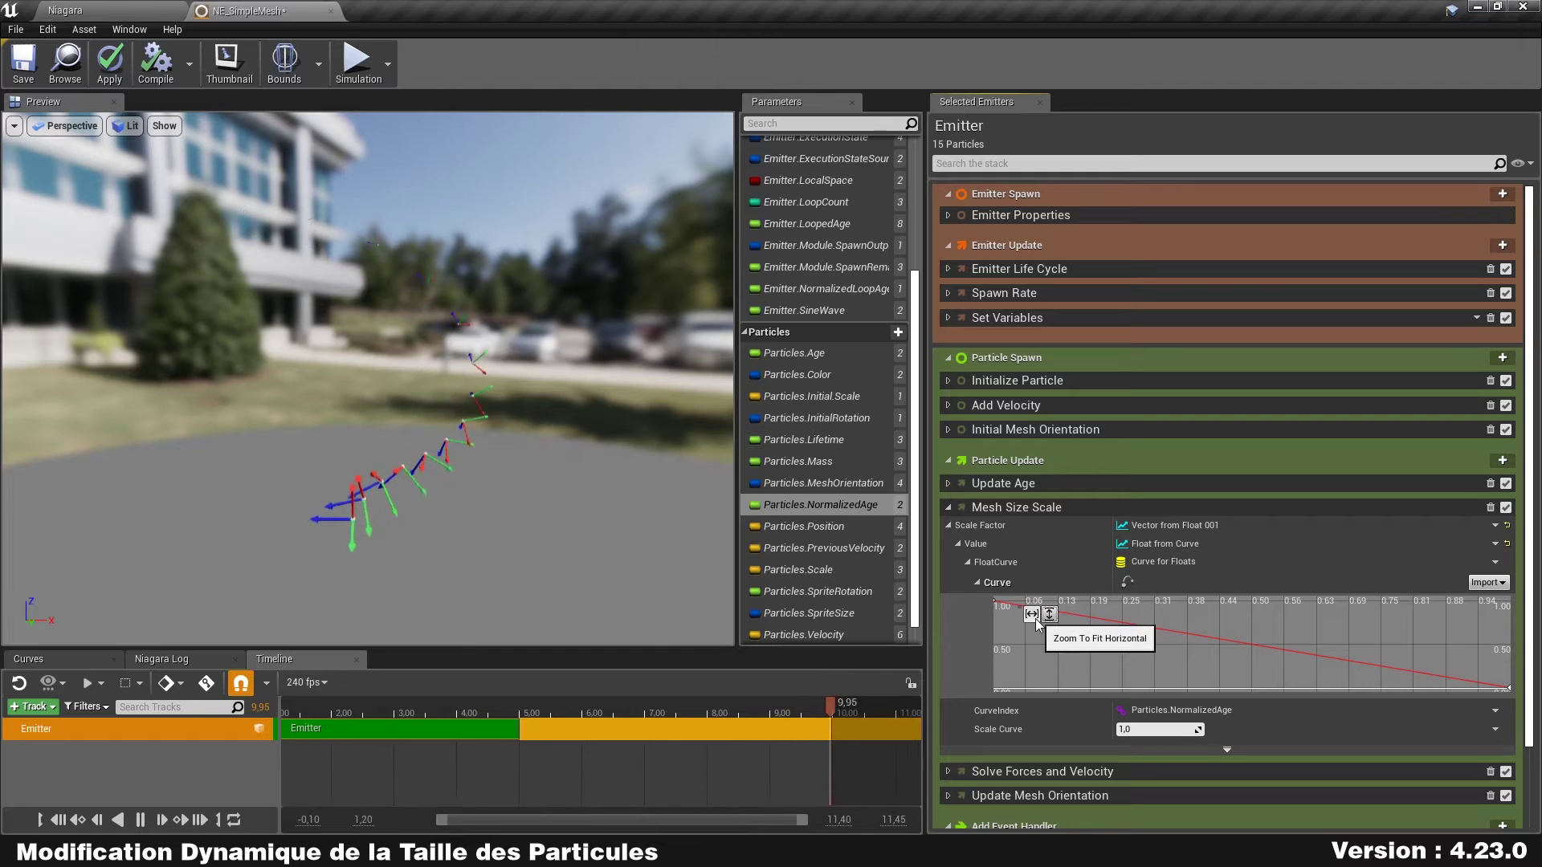
left_click(1034, 616)
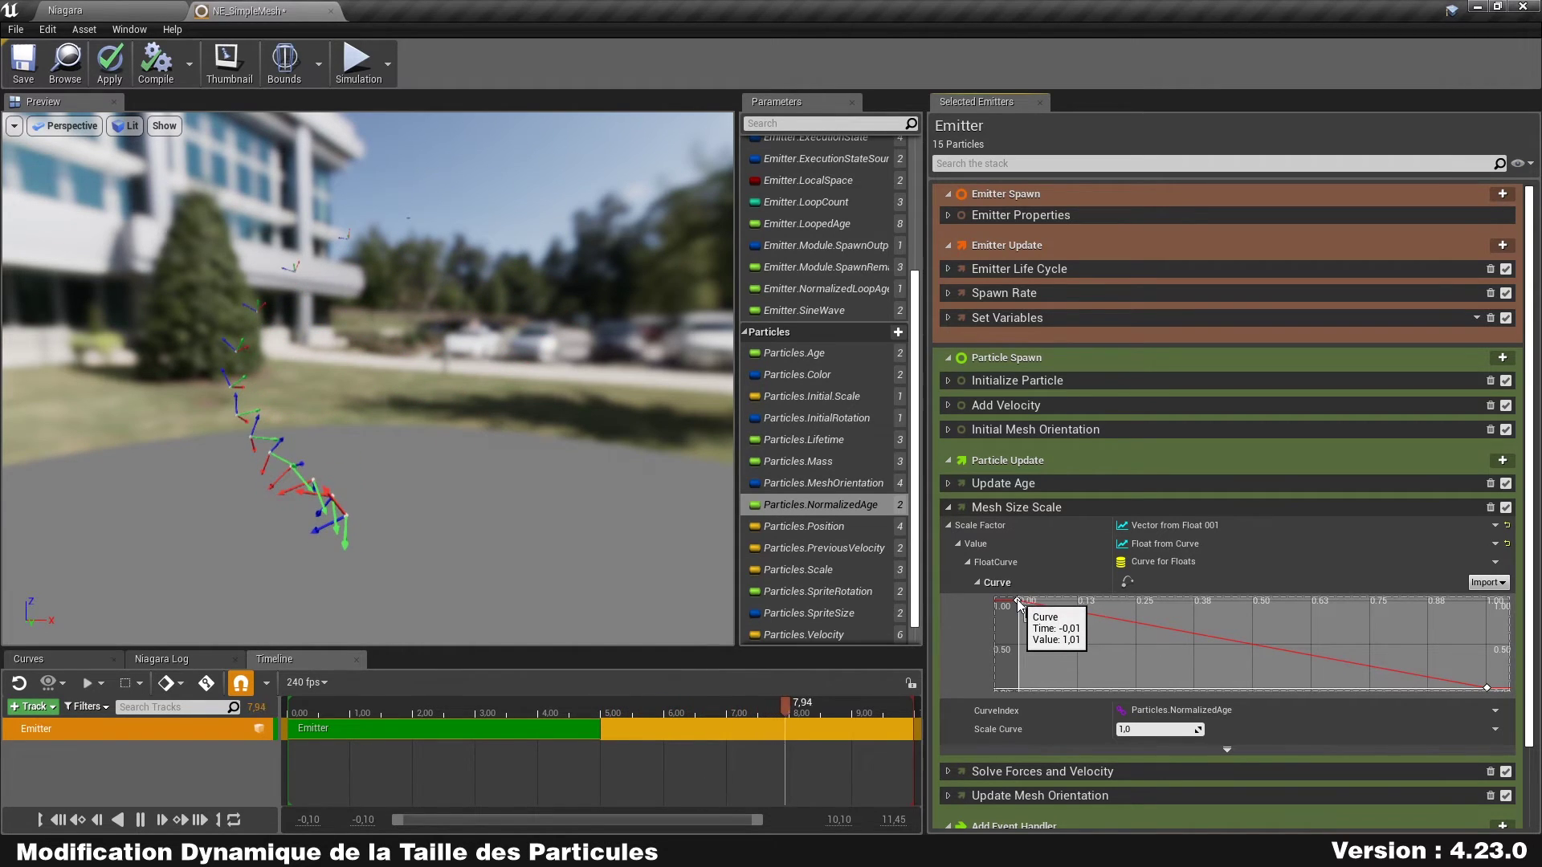
Set the first key of the size curve to time 0 and value 0
left_click(1107, 615)
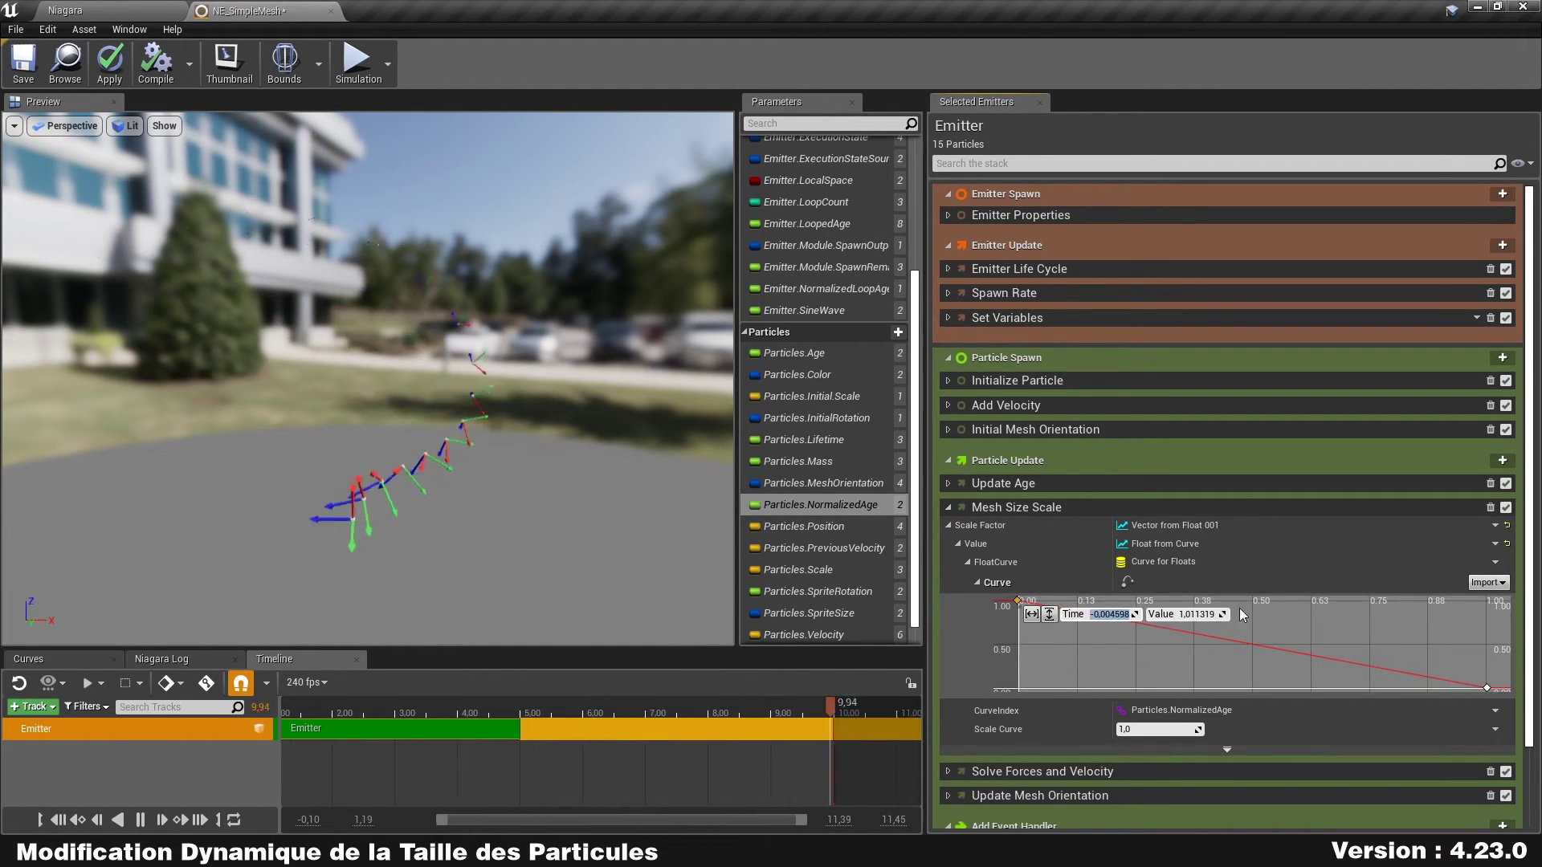
type("0")
key("Return")
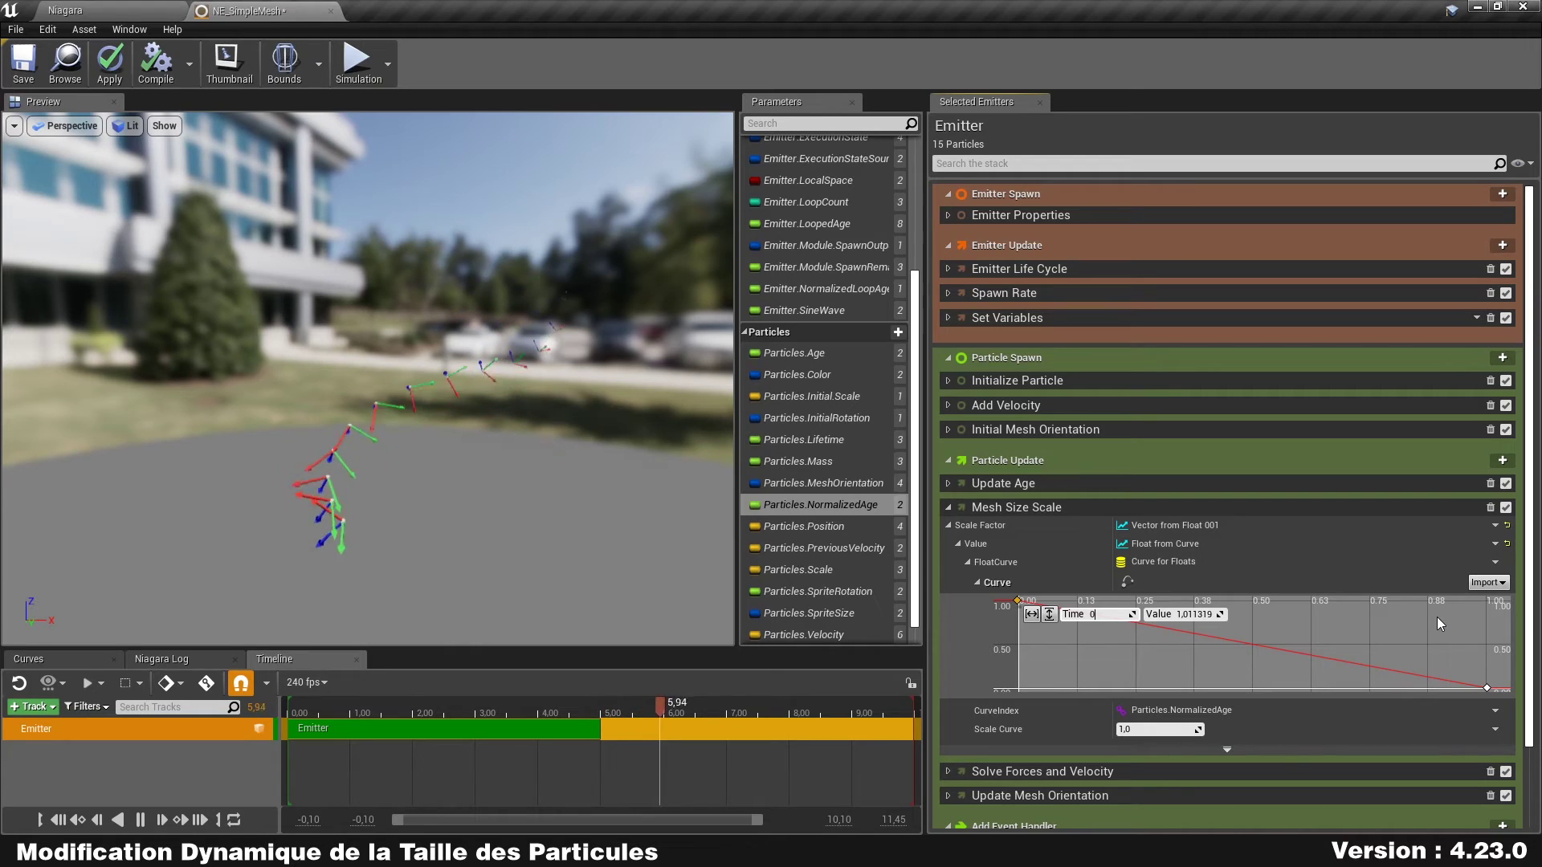
left_click(1191, 616)
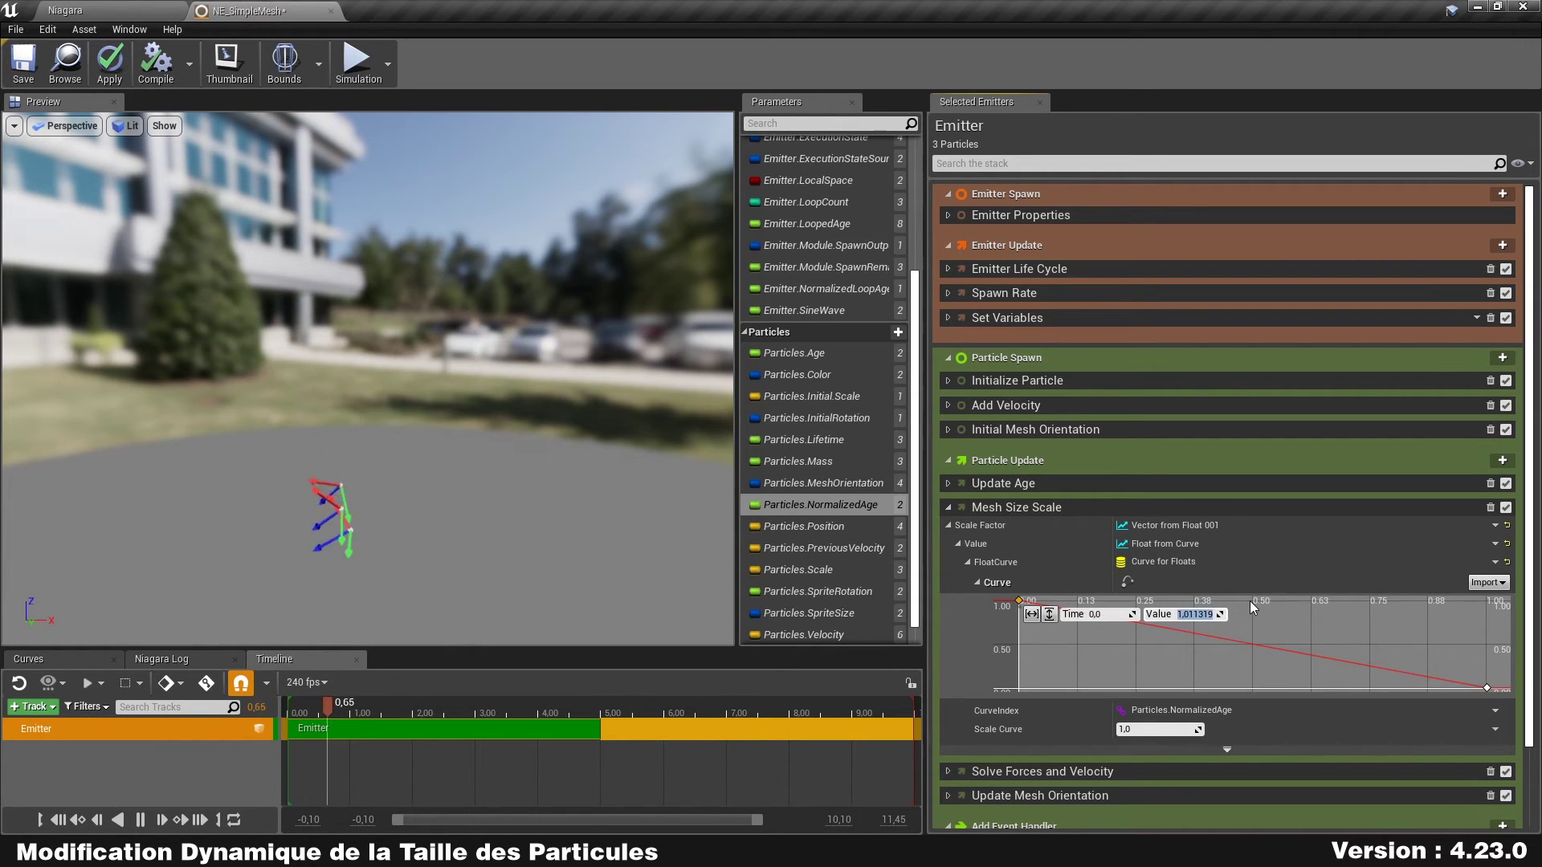
type("0")
key("Return")
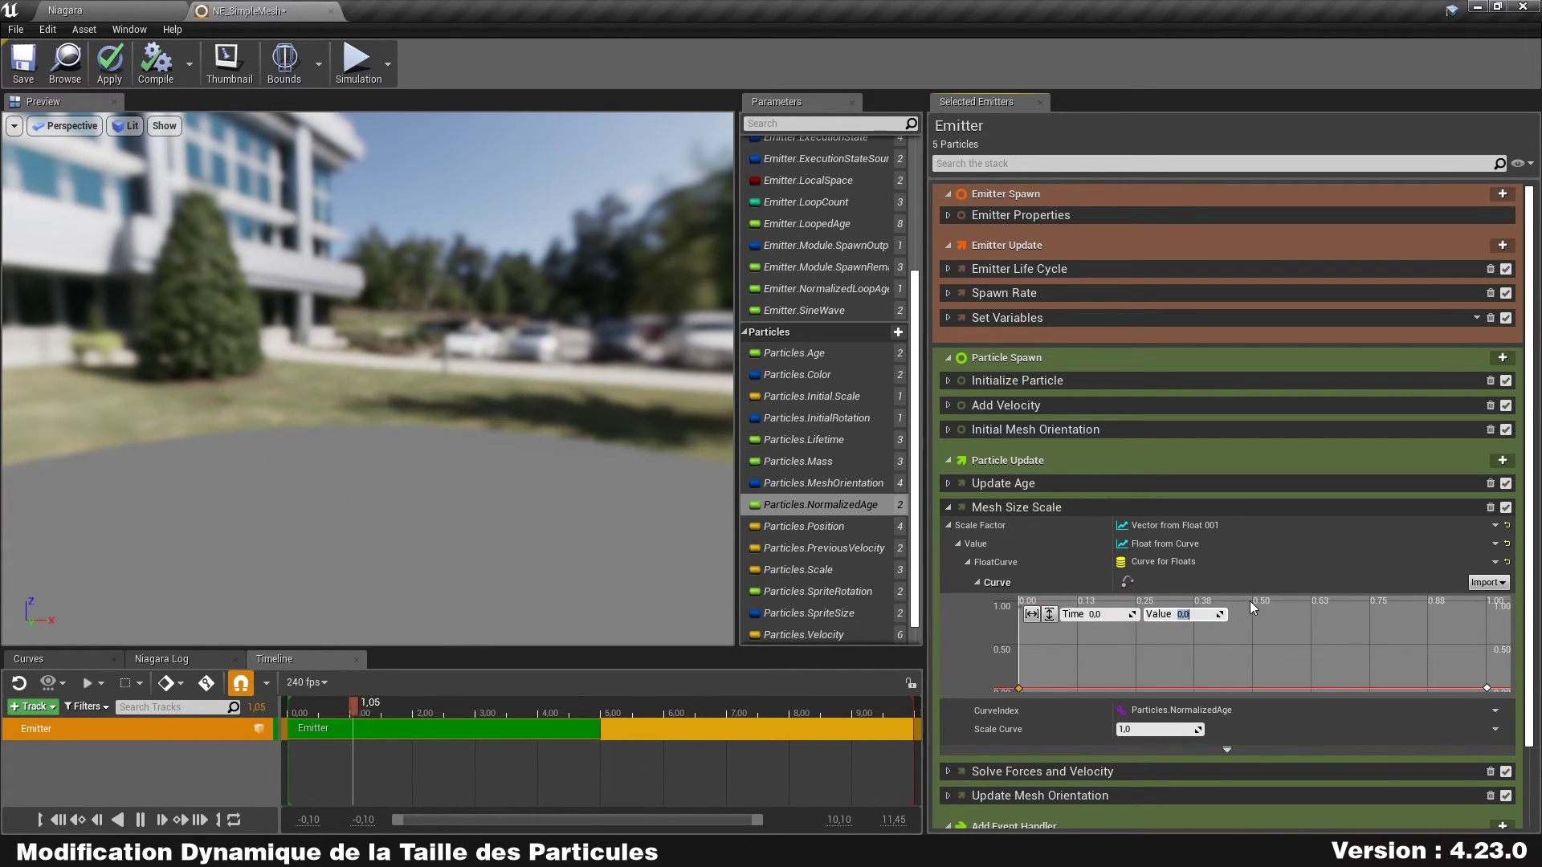
Add a middle key to the size curve at time 0.5 with value 1
right_click(1250, 688)
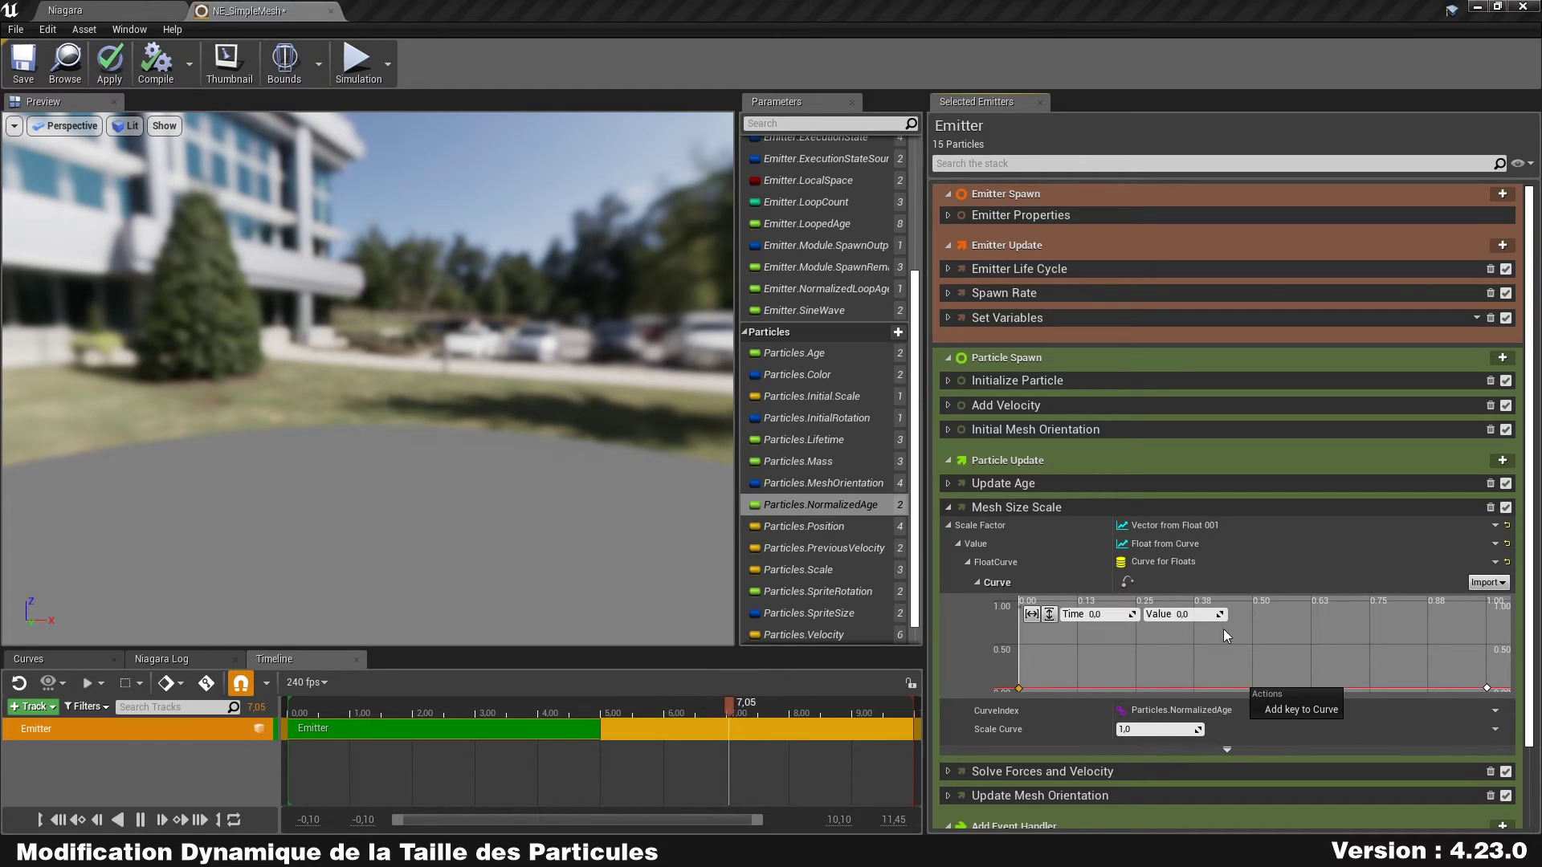
left_click(1303, 710)
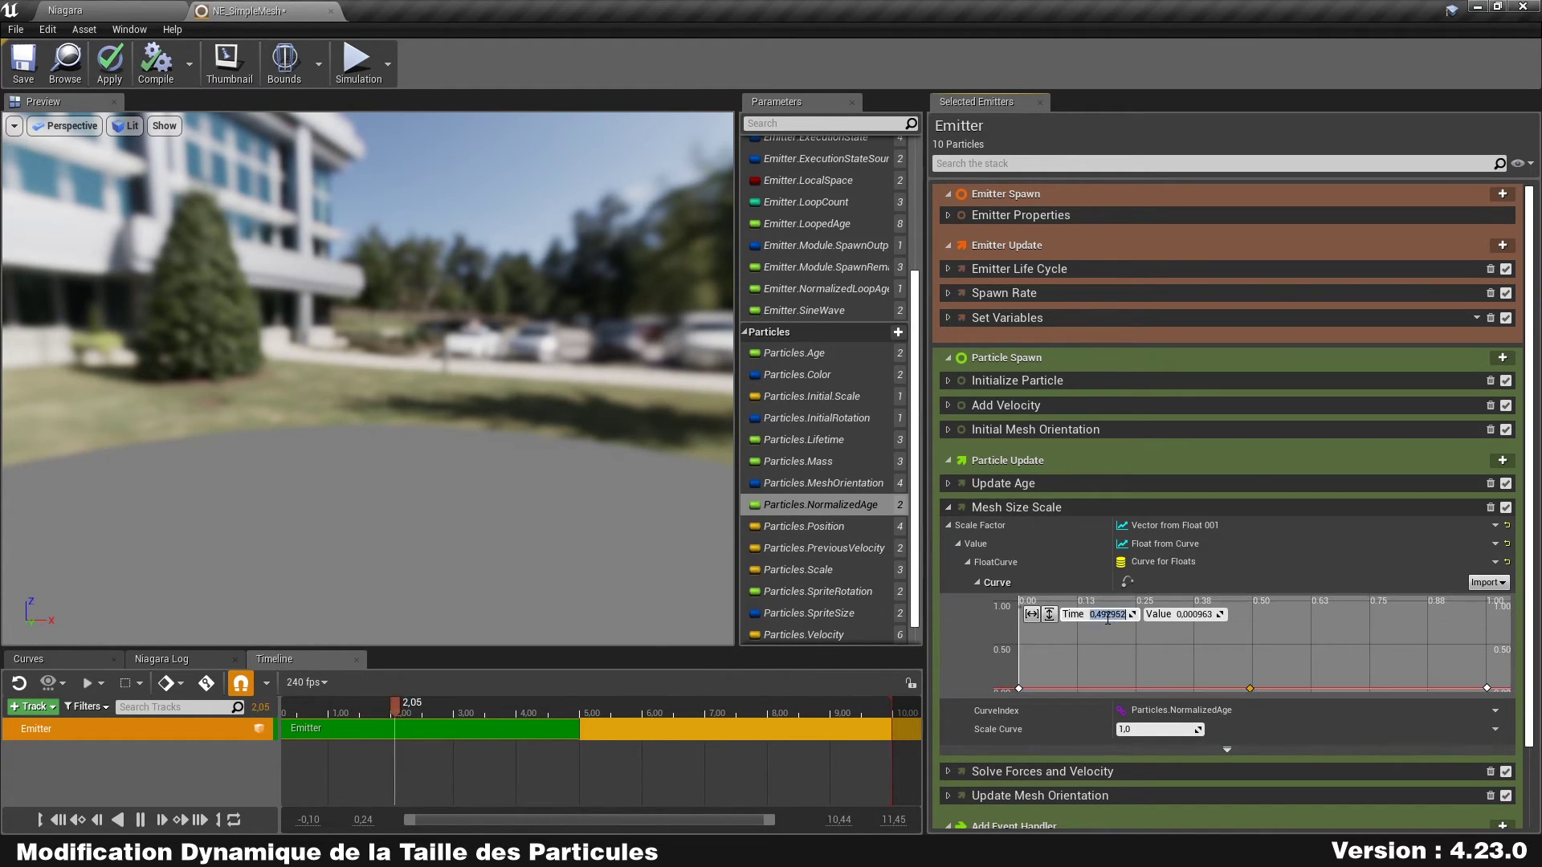
type("0,5")
key("Return")
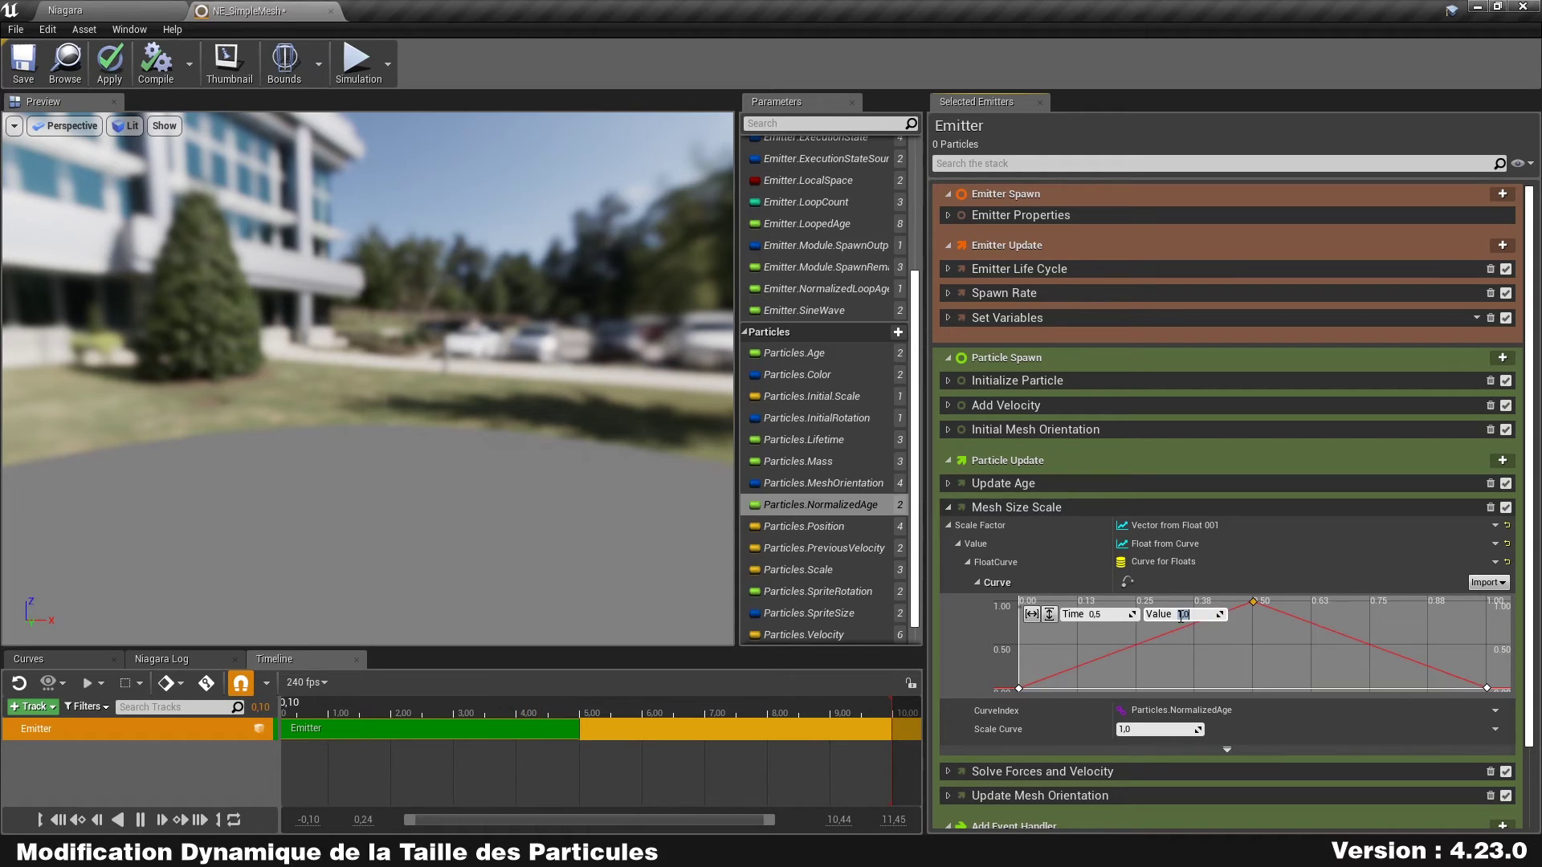
Set the last key of the size curve to time 1 and value 0
left_click(1486, 689)
left_click(1106, 615)
type("1,000149")
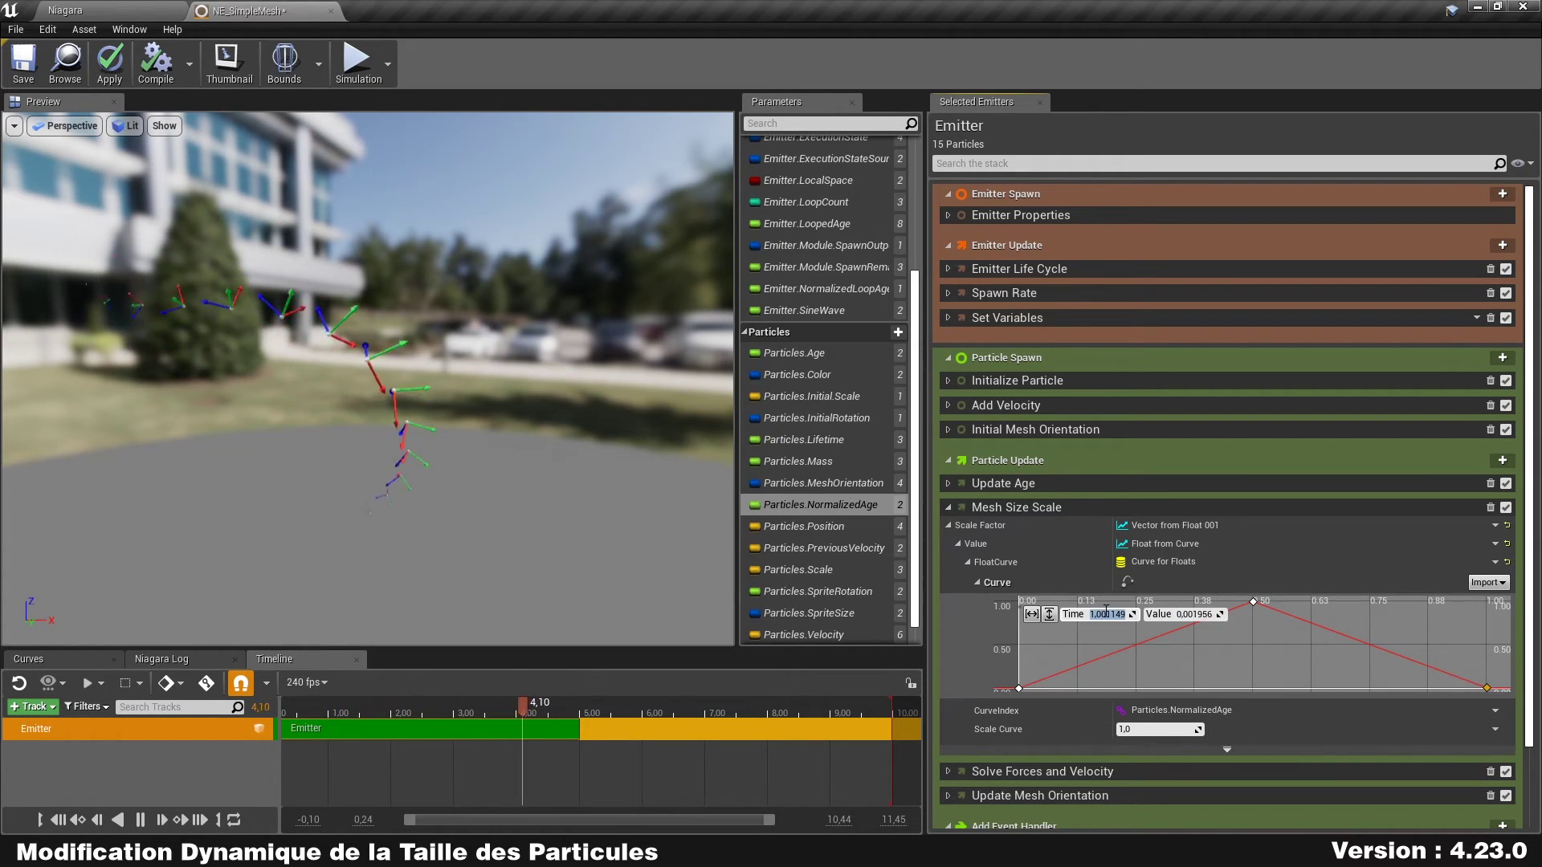
key("Tab")
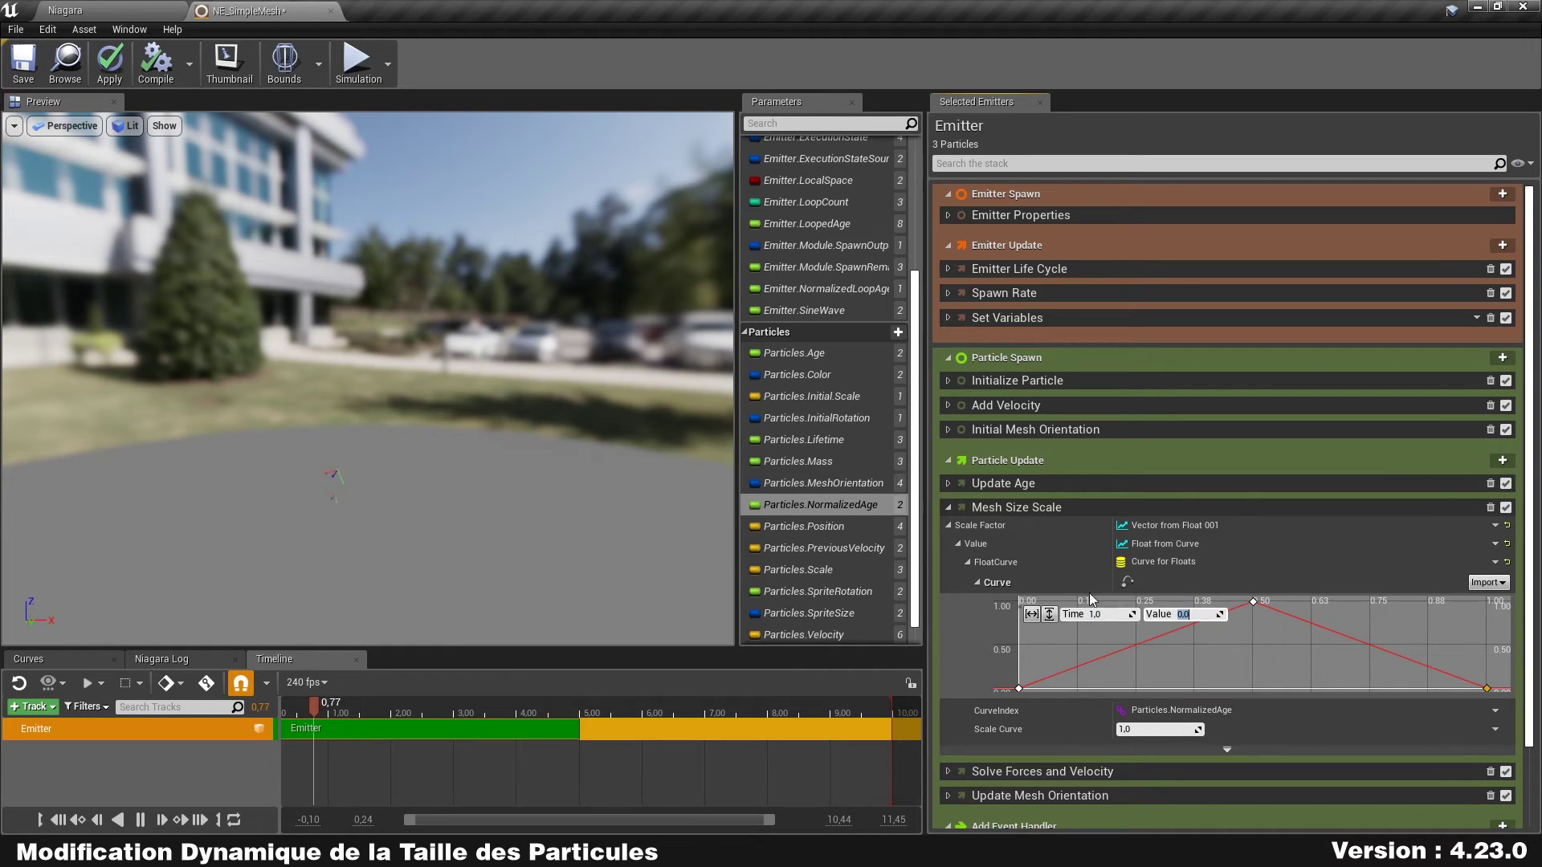
left_click(1183, 643)
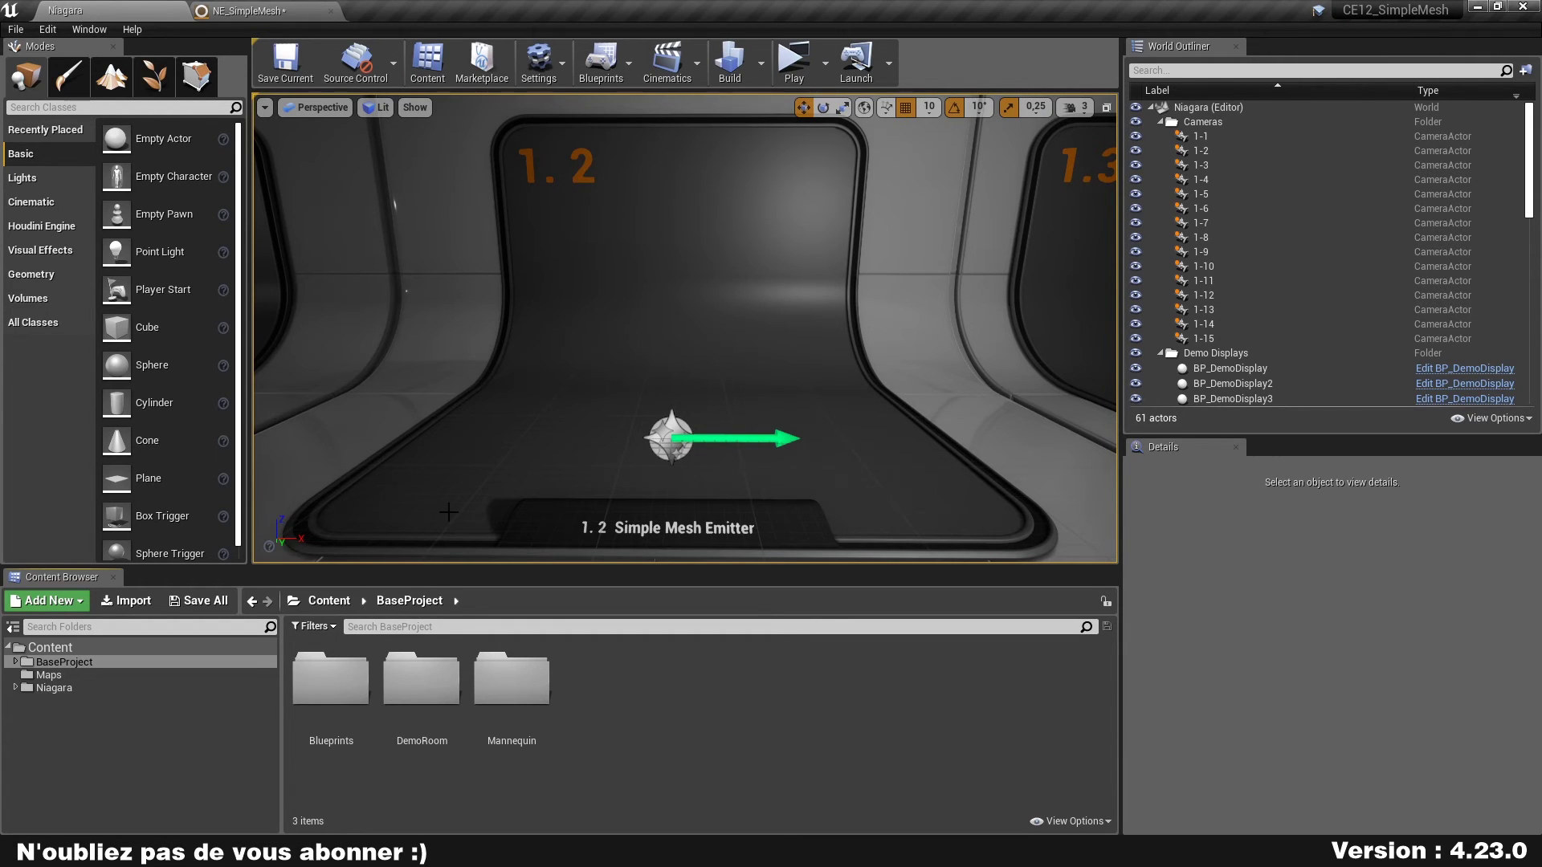
In the Niagara level, select the Niagara actor on the 1.2 Simple Mesh Emitter display, and open the Niagara/02_SimpleMesh content folder
right_click_drag(685, 329, 758, 287)
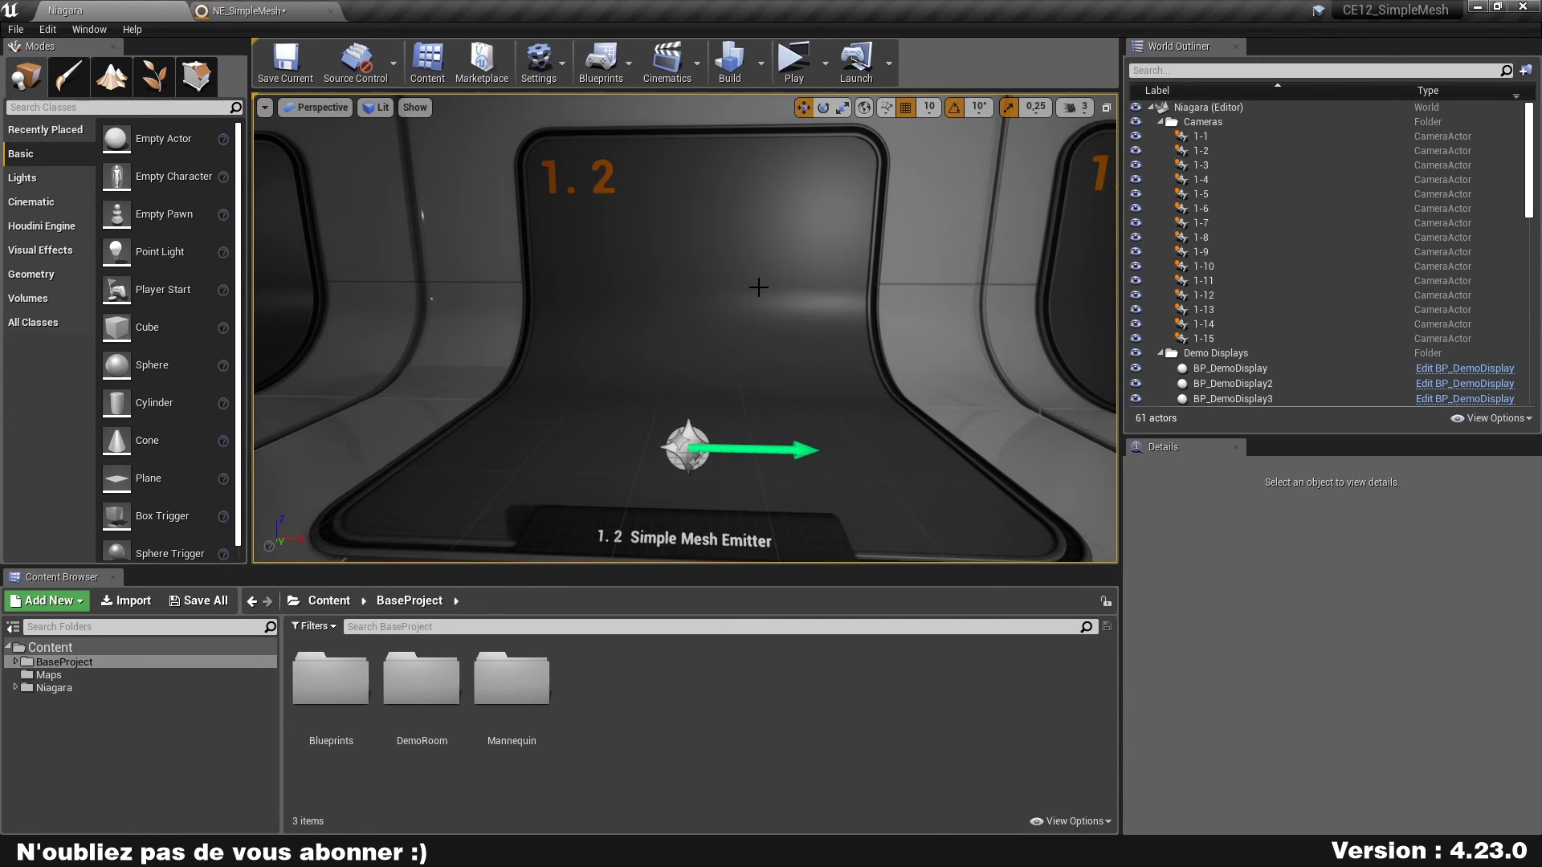
left_click(680, 443)
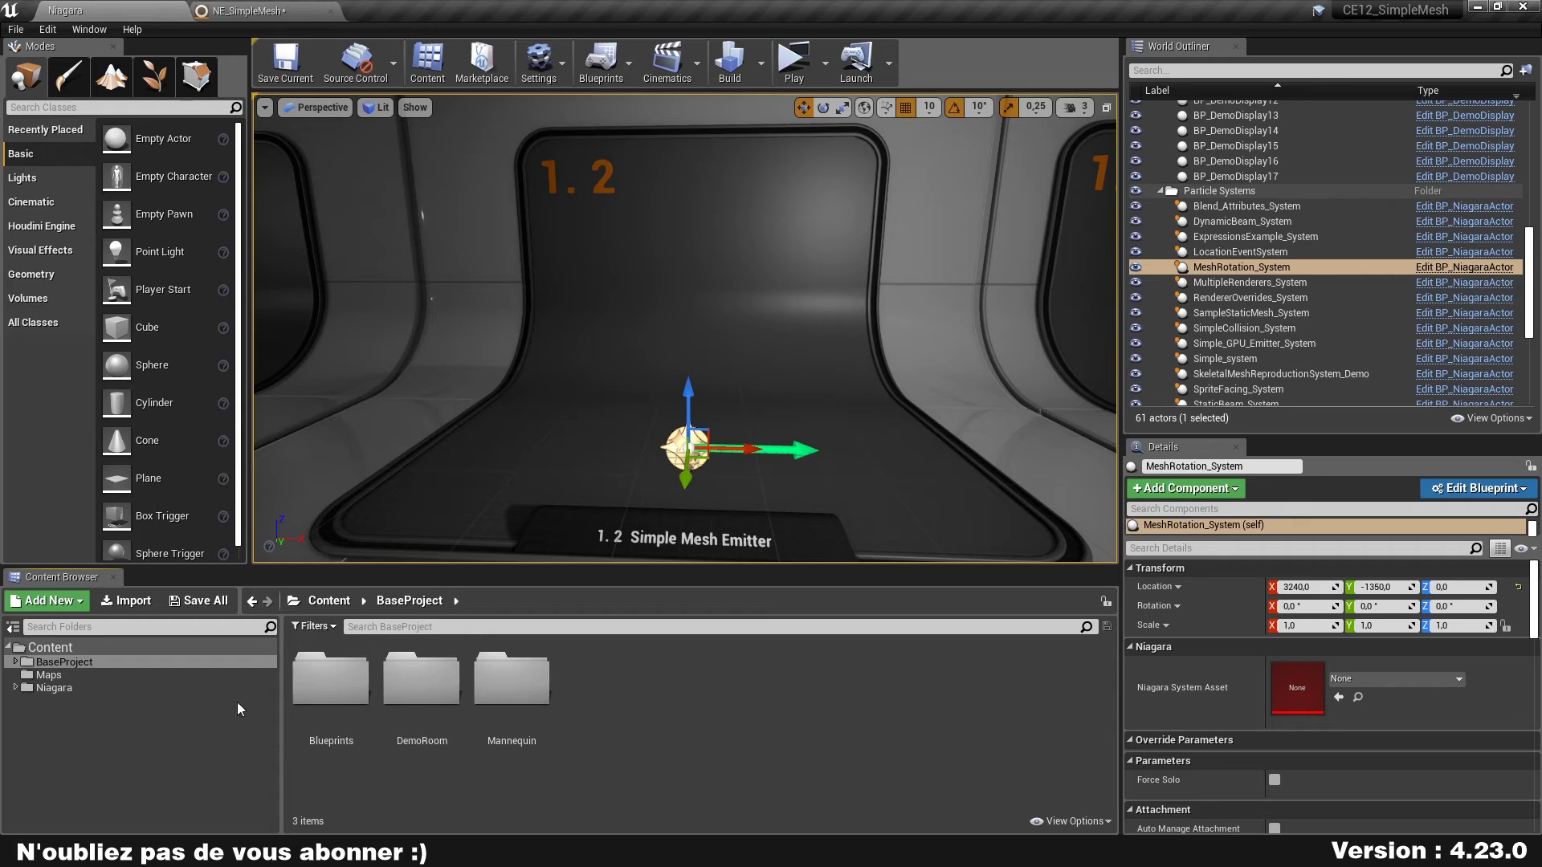
double_click(64, 686)
left_click(80, 726)
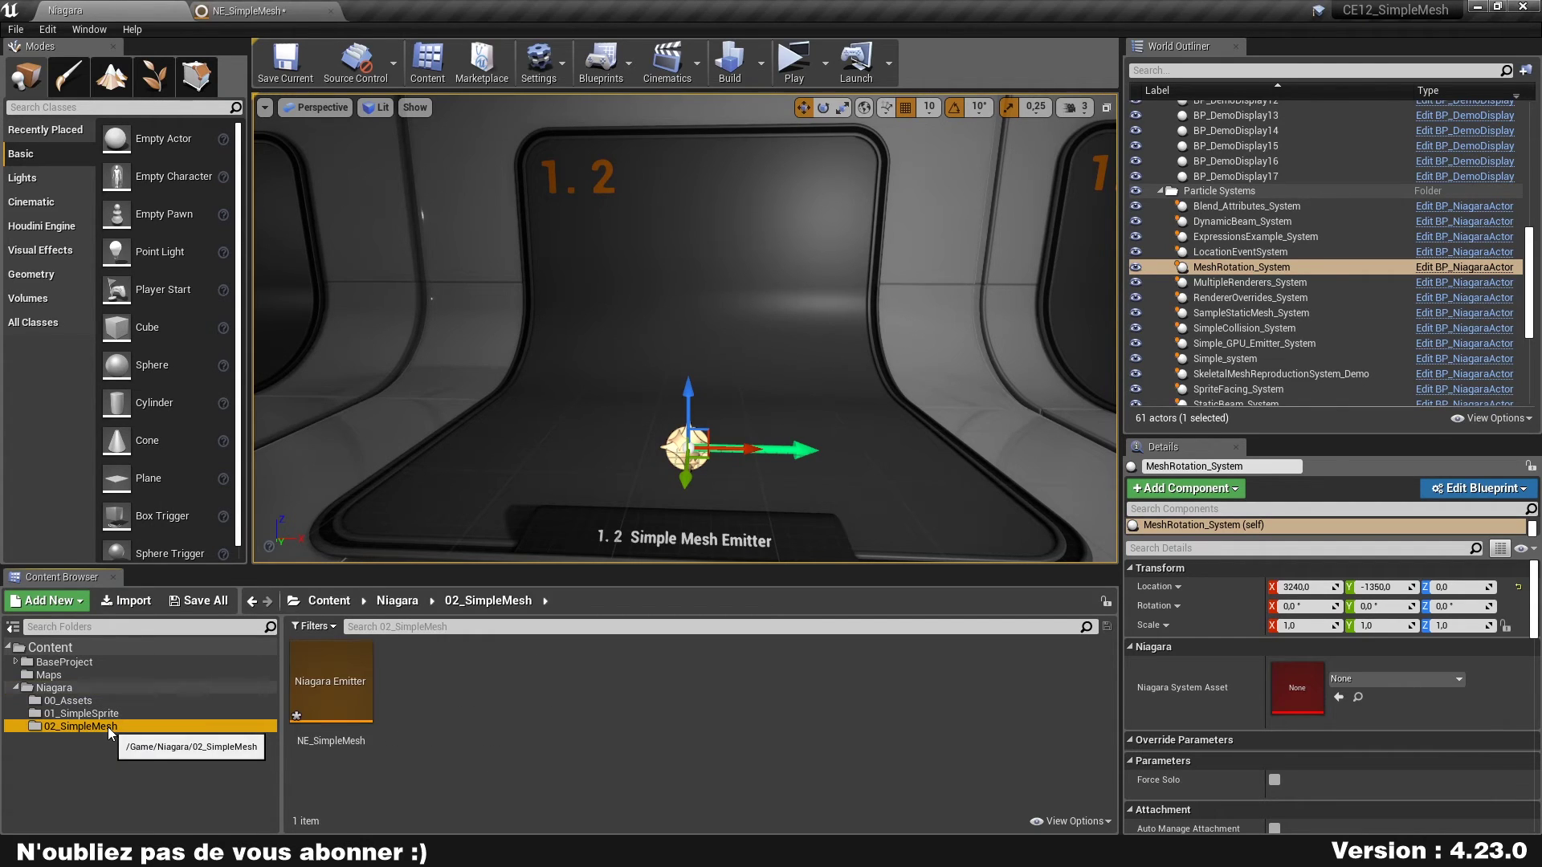
Create a Niagara system from the NE_SimpleMesh emitter and name it NS_SimpleMesh
left_click(338, 691)
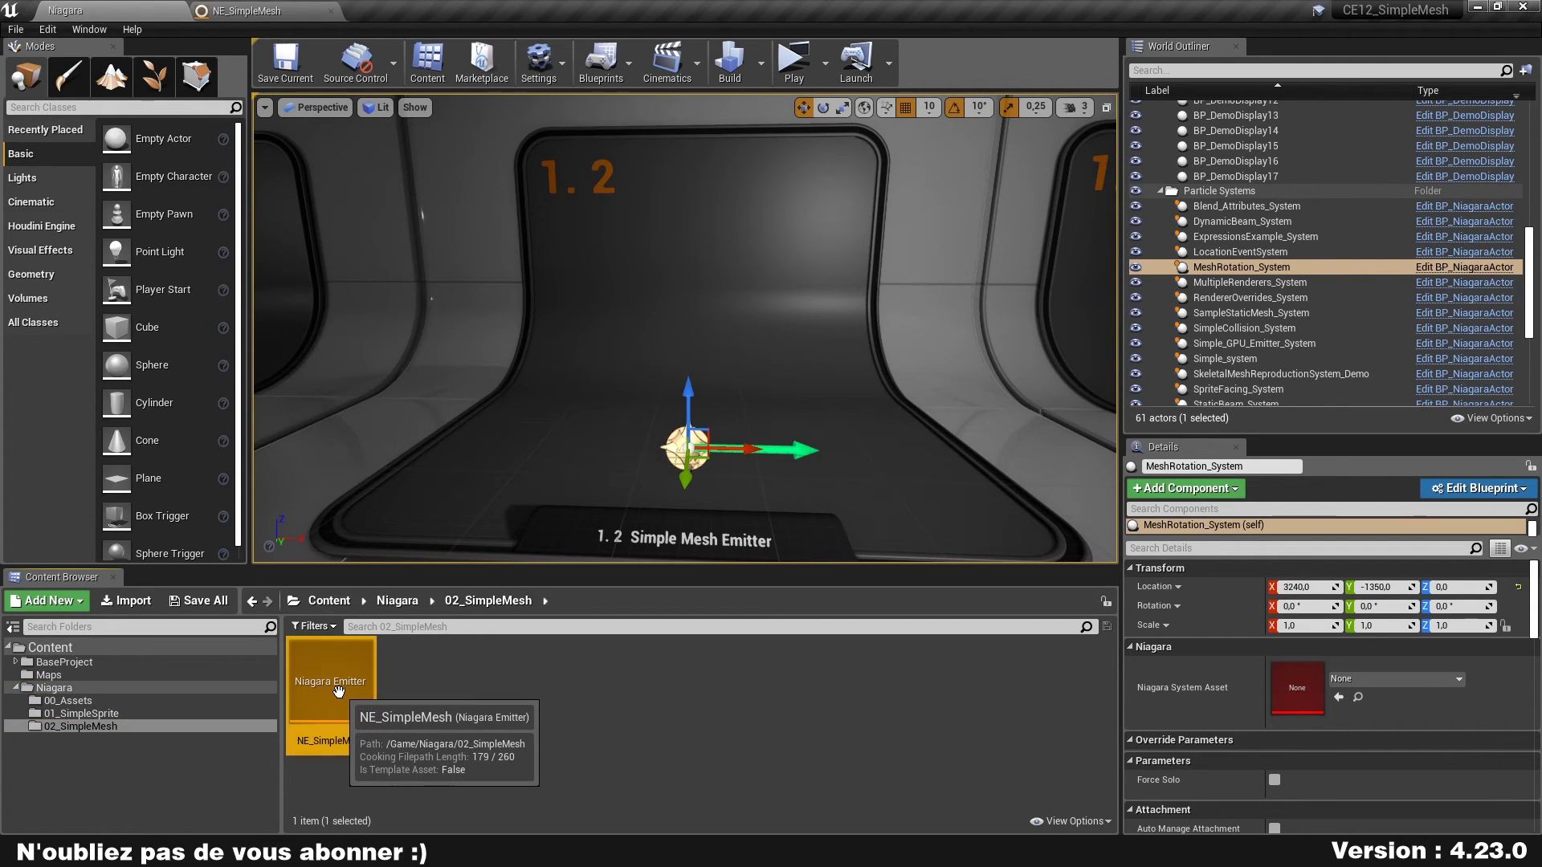
right_click(339, 690)
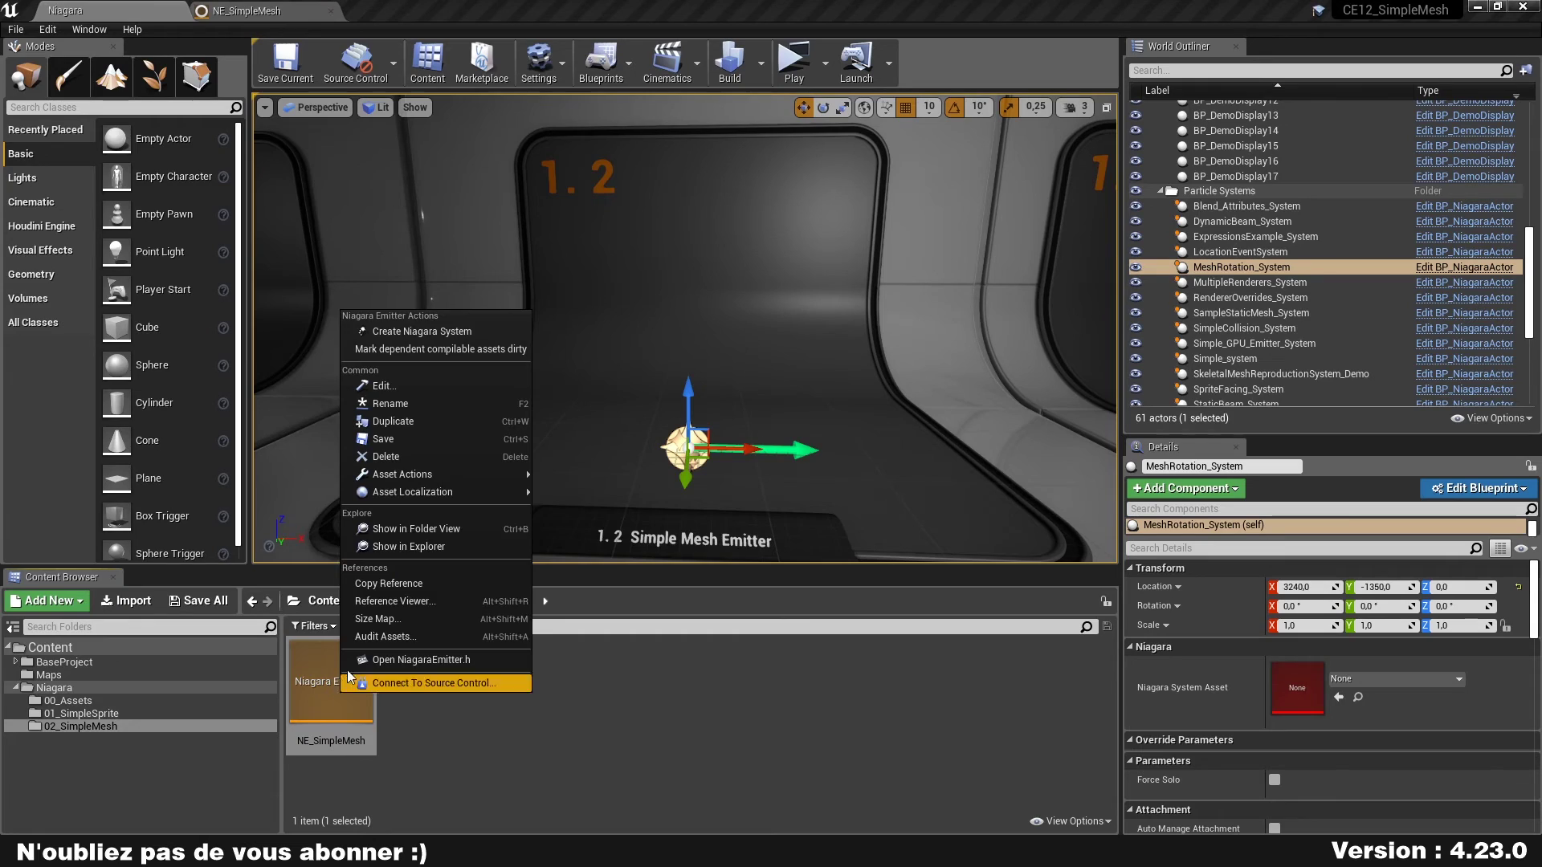
left_click(432, 331)
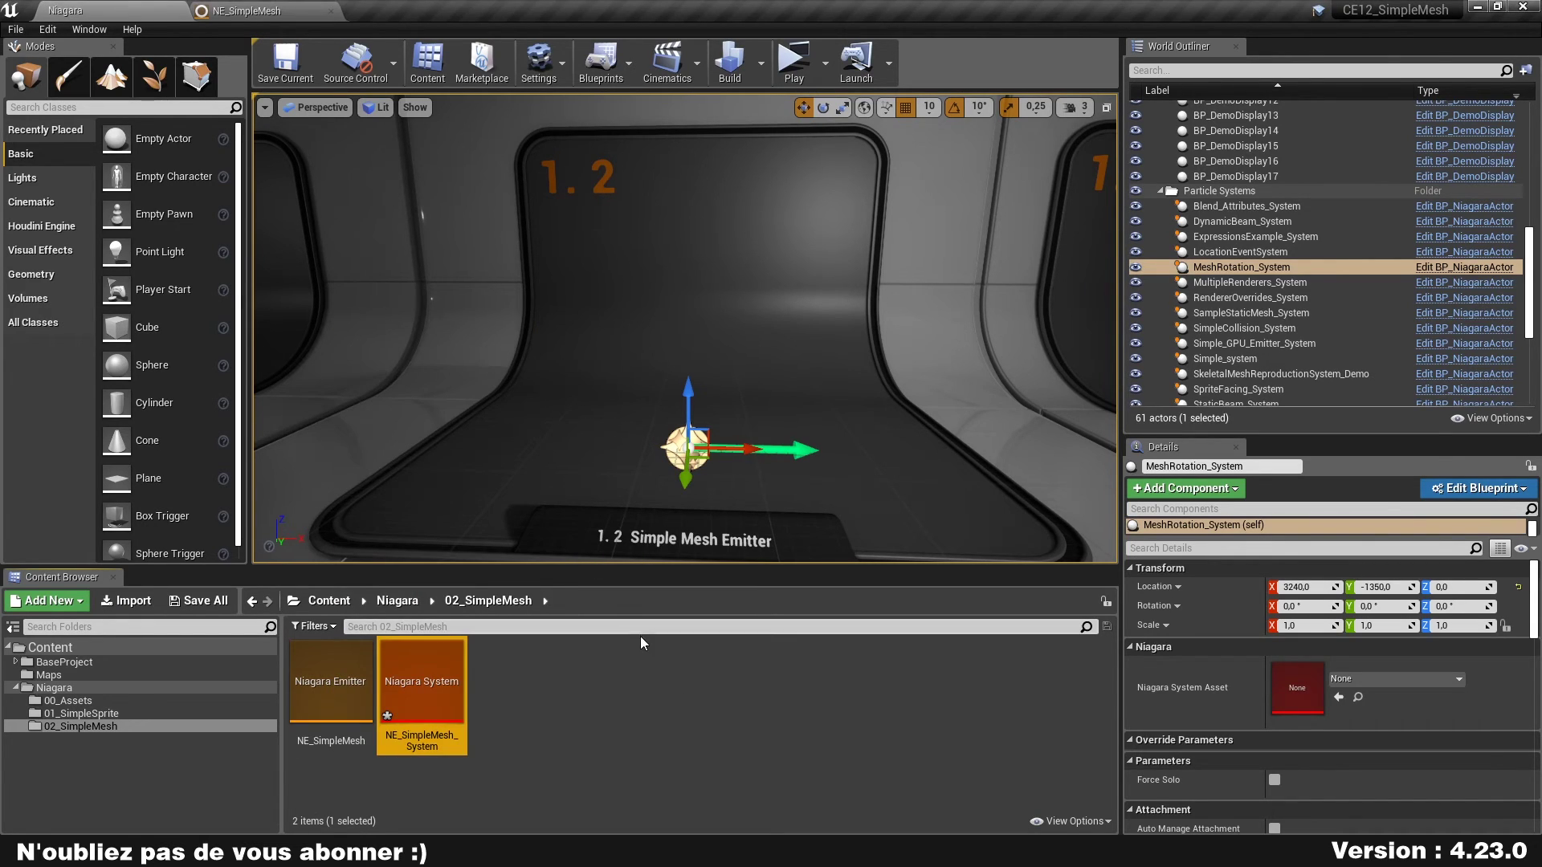
type("NS")
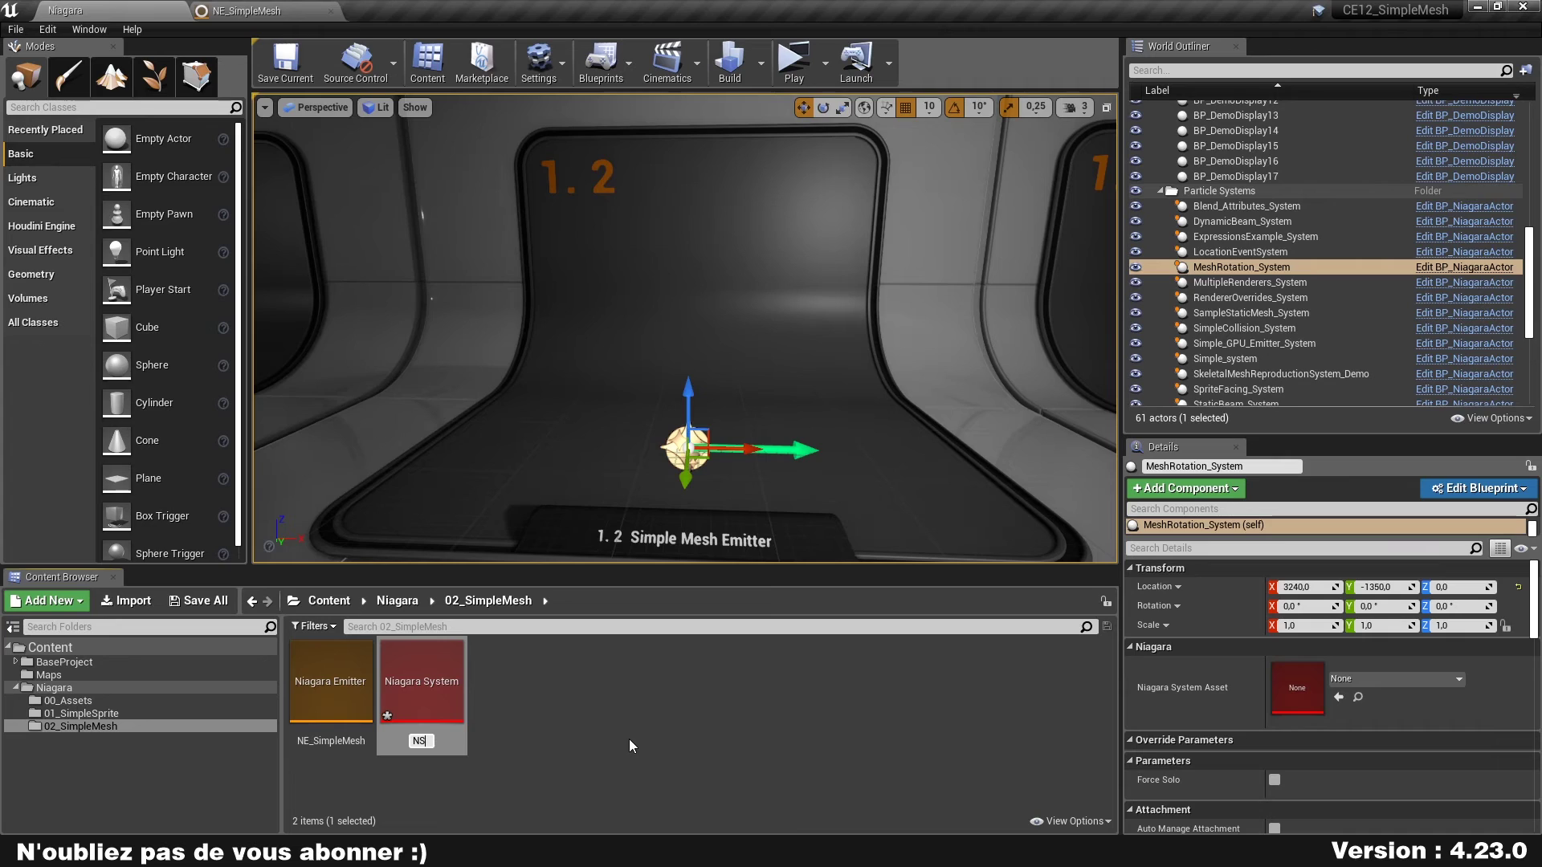
type("_SimpleMesh")
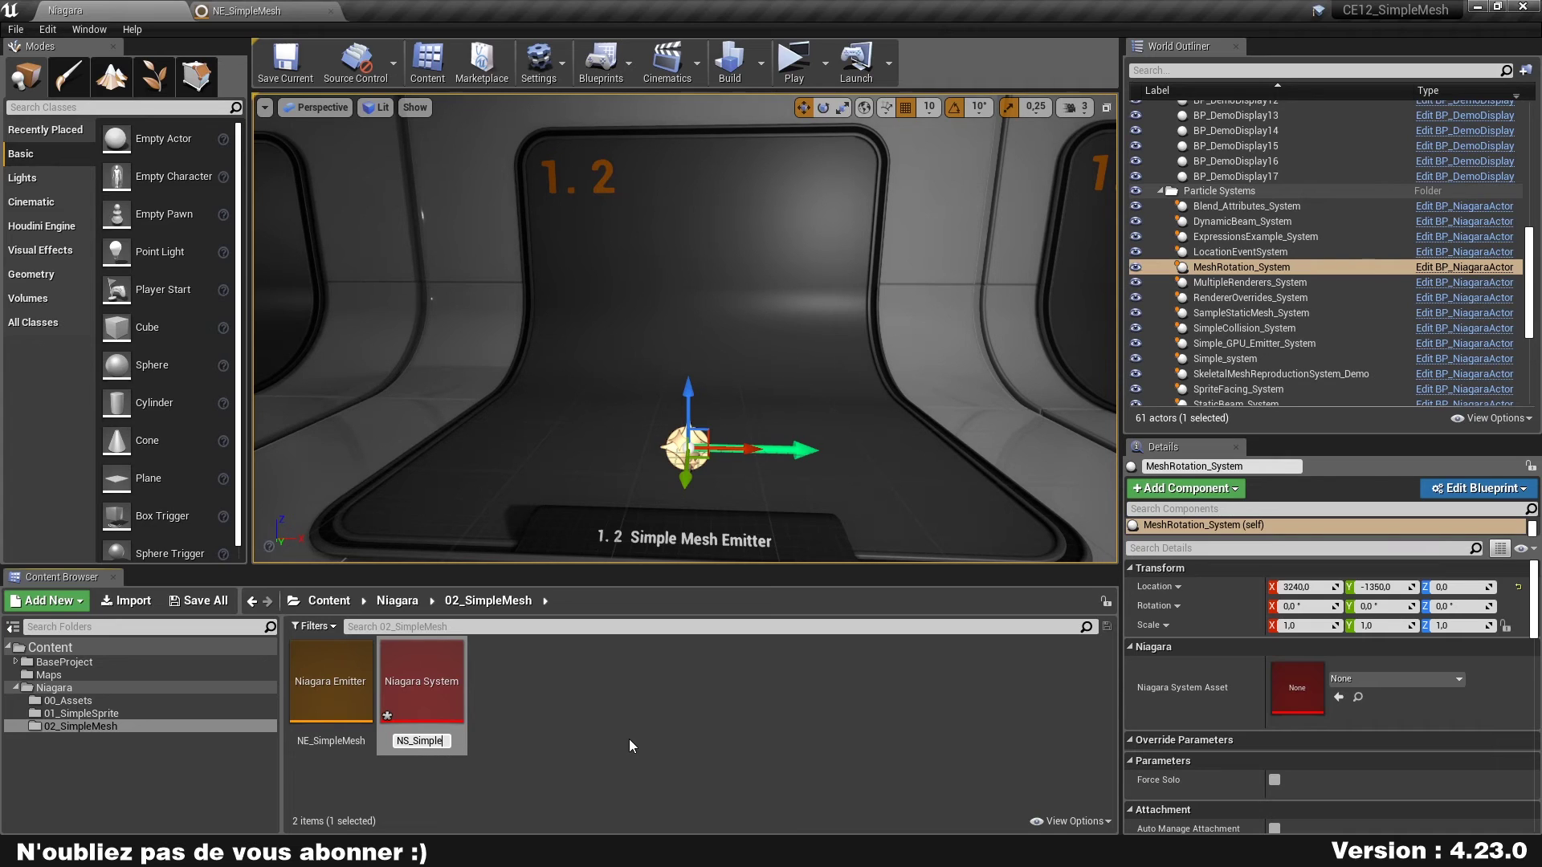
key("Return")
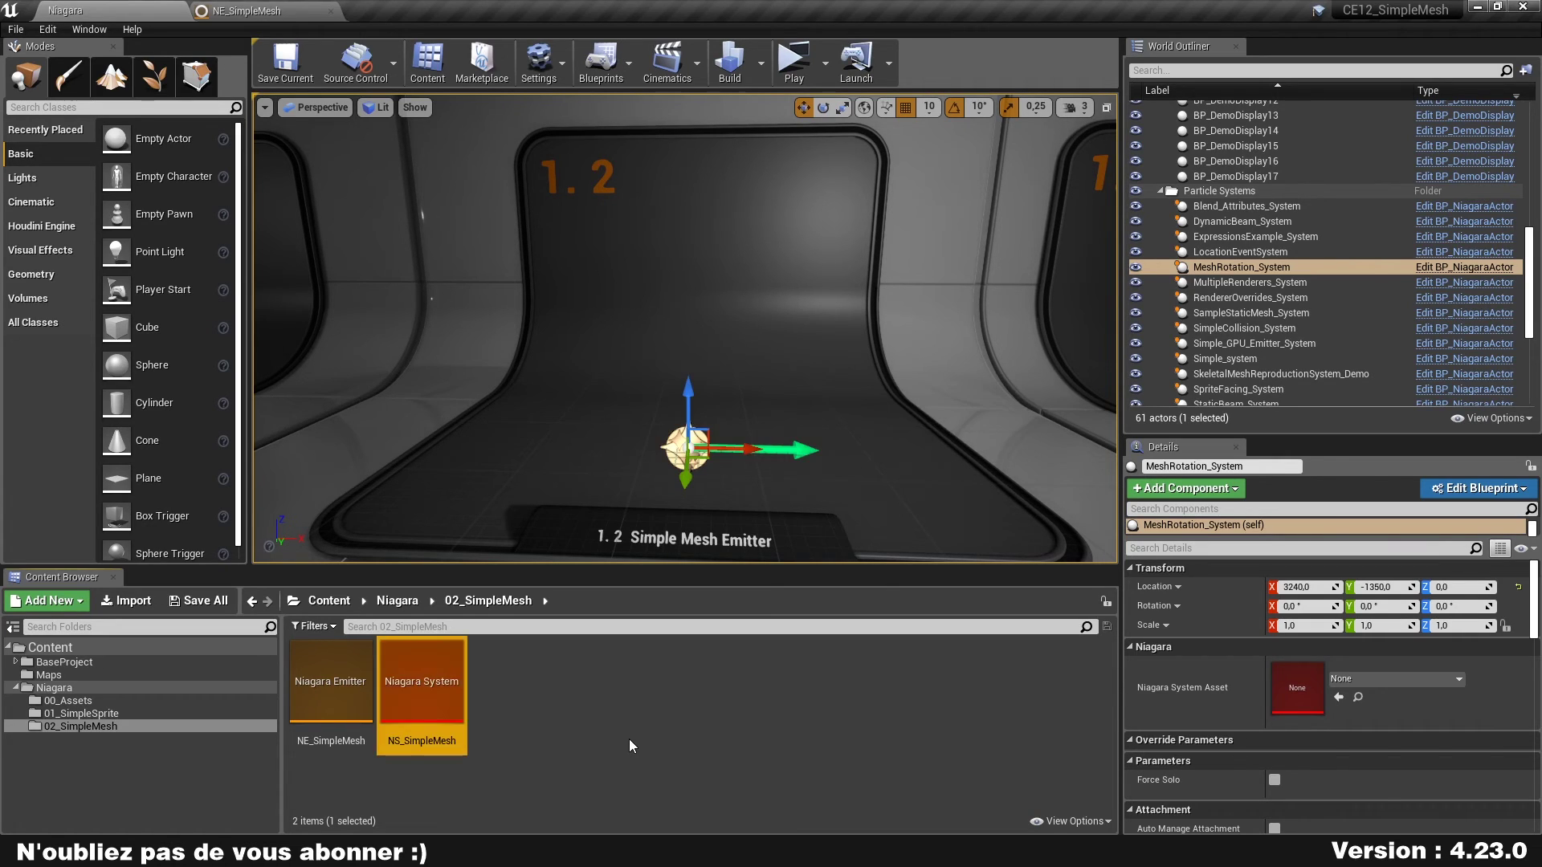
Assign NS_SimpleMesh as the Niagara System Asset of the selected MeshRotation_System actor
left_click(629, 739)
left_click(446, 702)
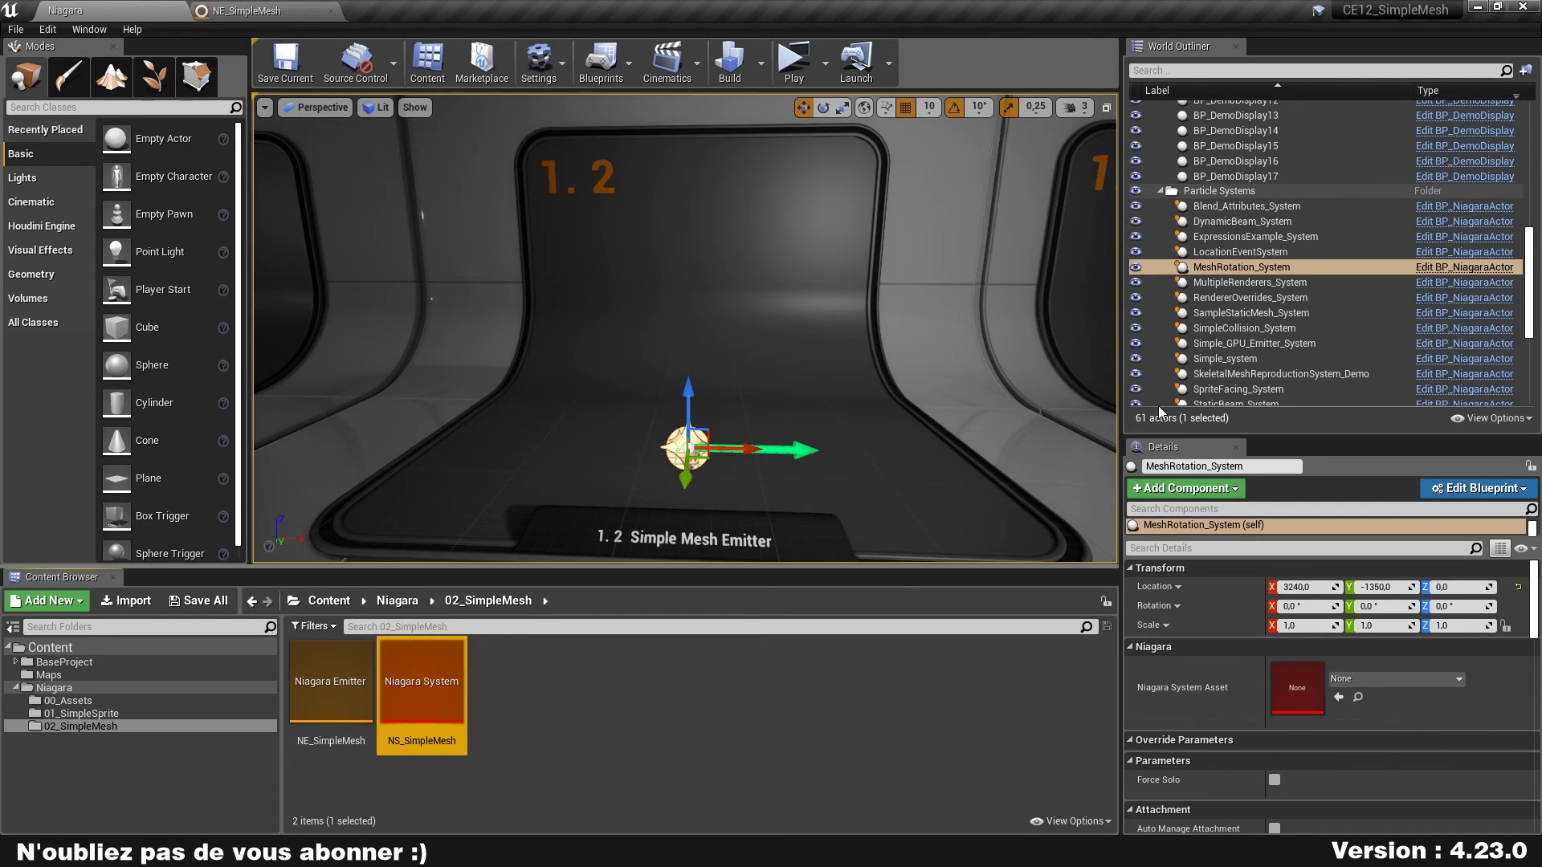
left_click(1339, 697)
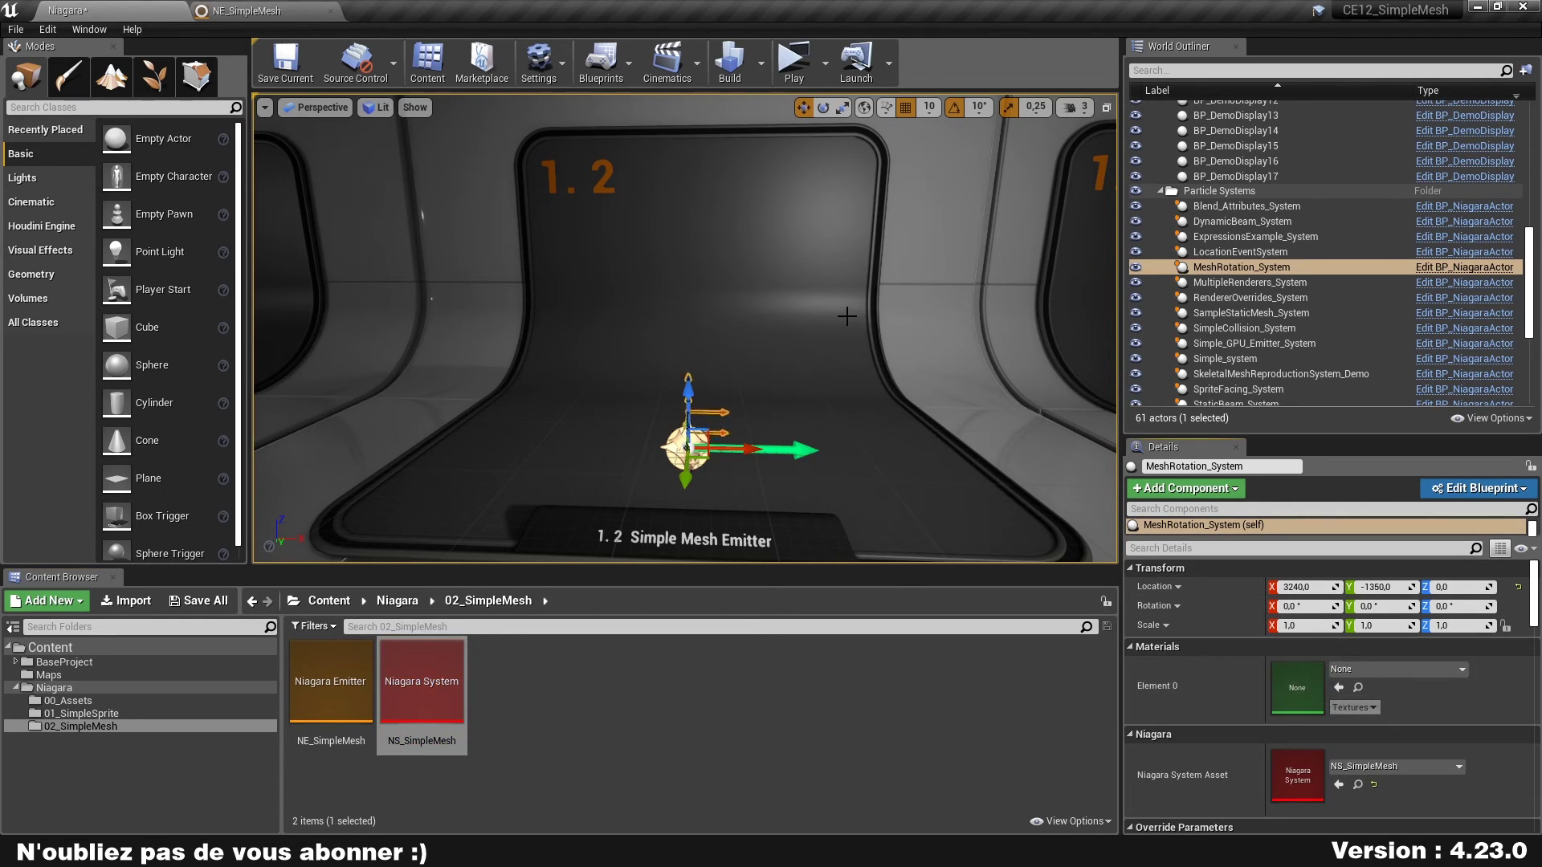
left_click(566, 711)
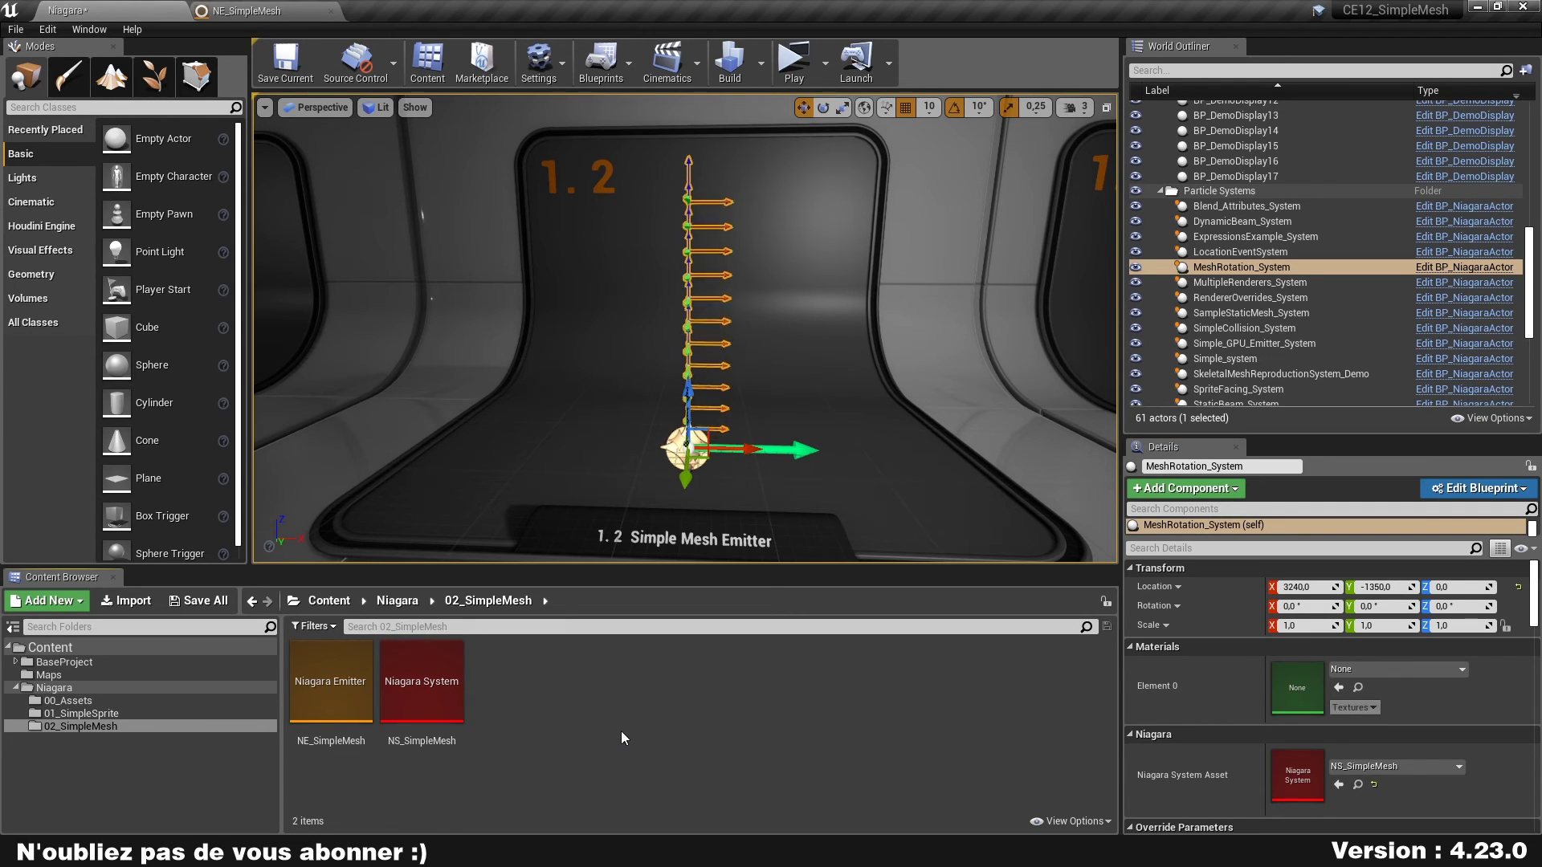
Open NS_SimpleMesh, apply the pending changes of the NE_SimpleMesh emitter to it, and save the system
double_click(417, 688)
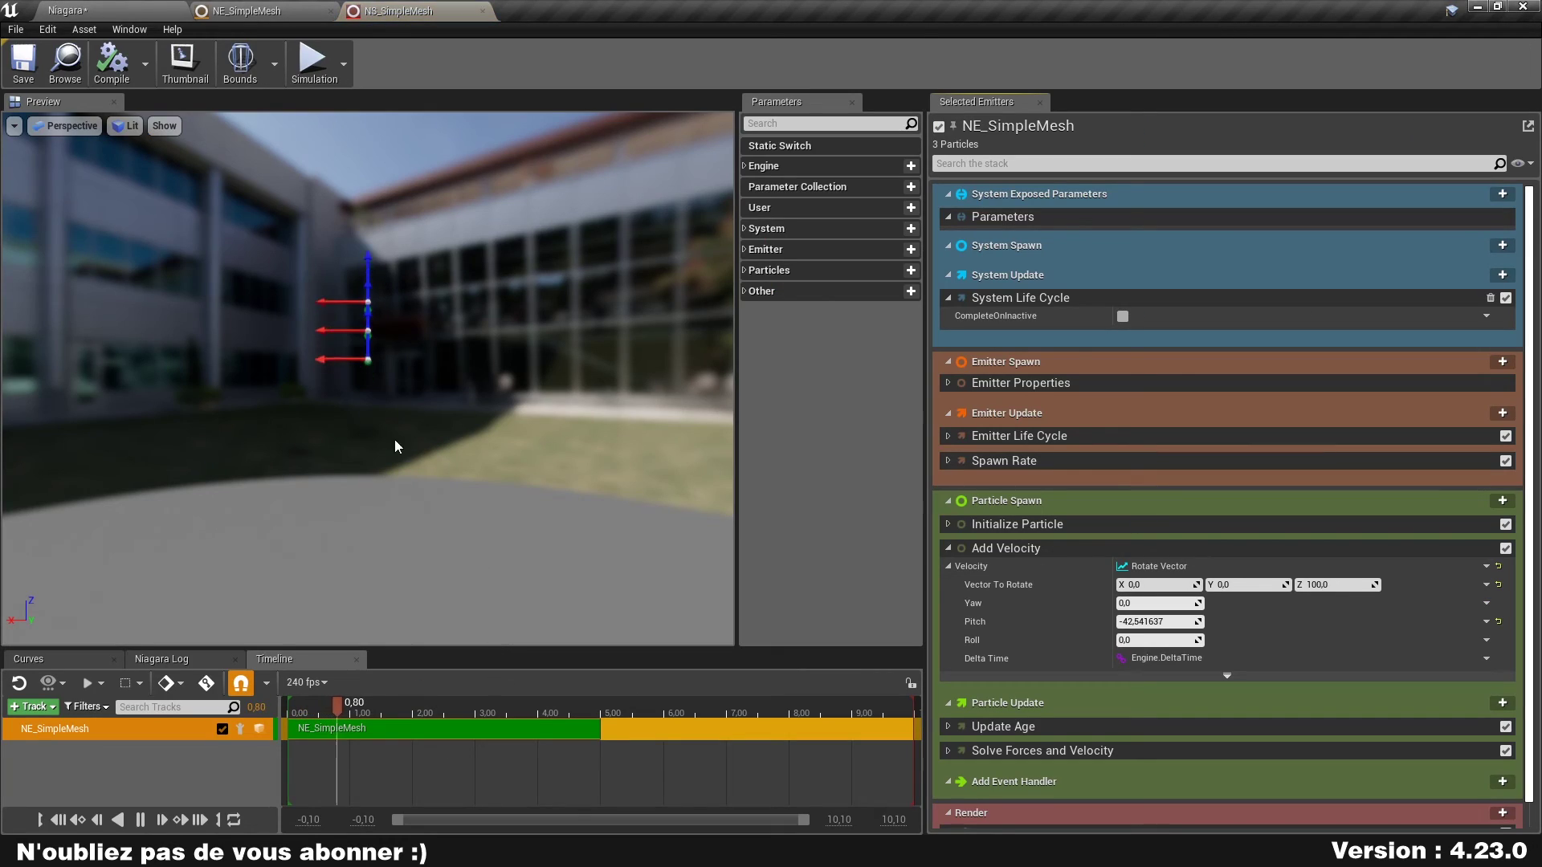
left_click(243, 12)
left_click(112, 72)
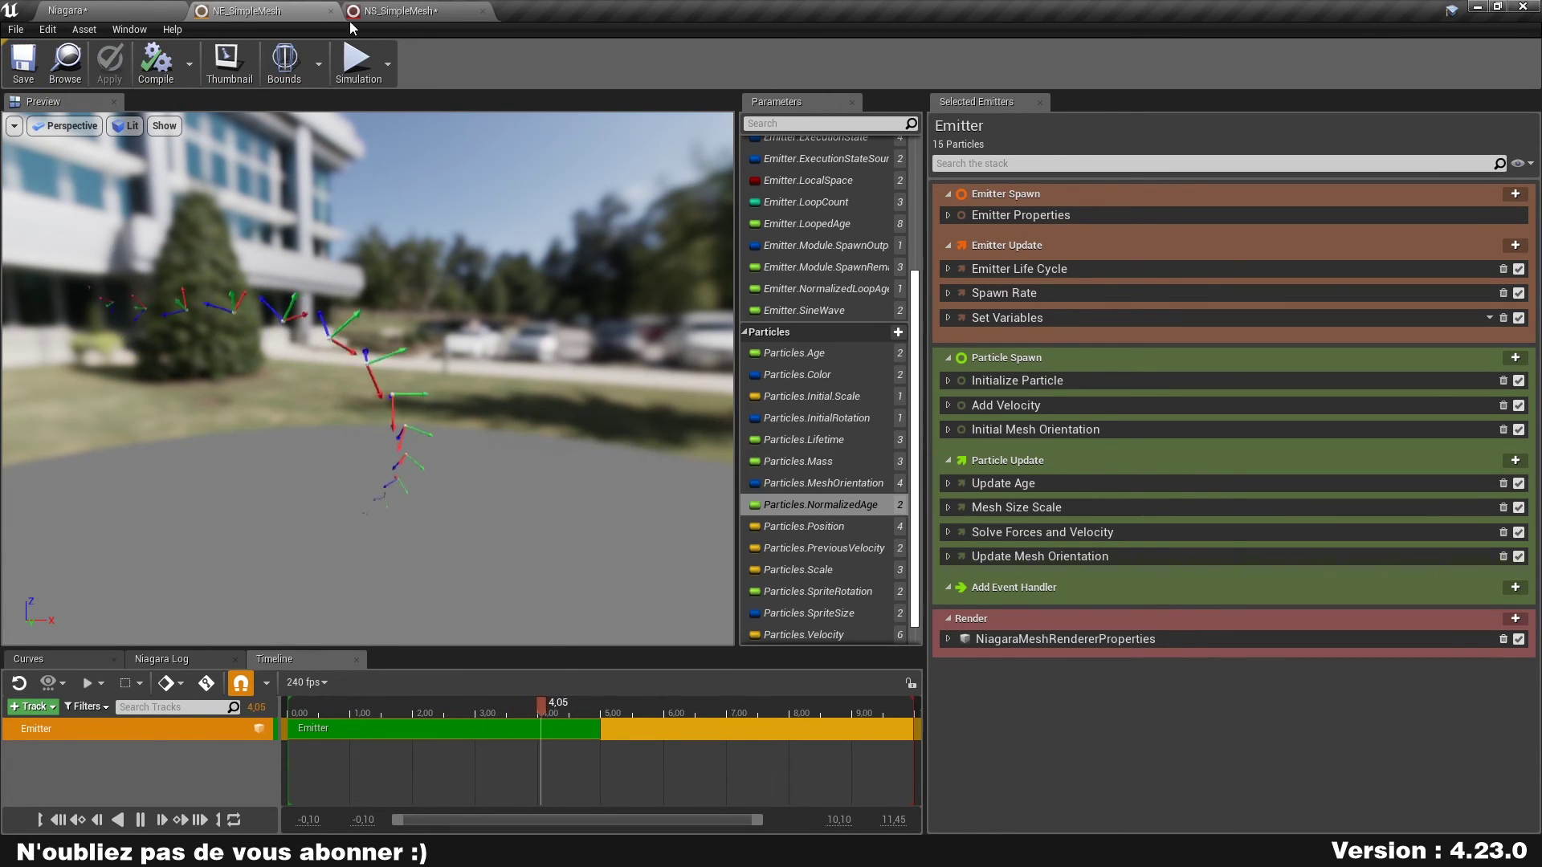
left_click(397, 10)
left_click(11, 79)
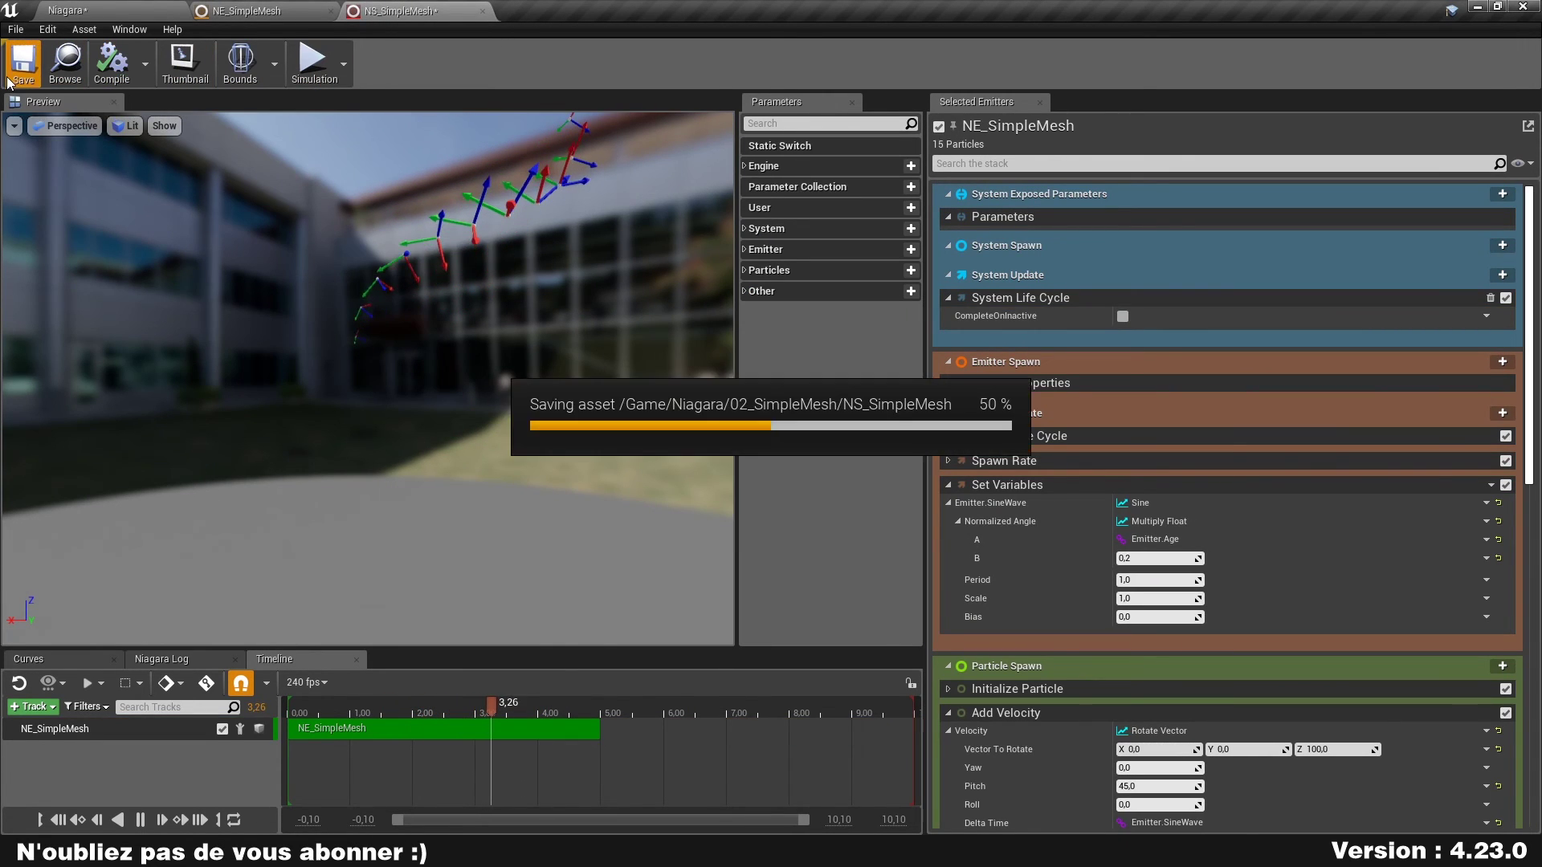
Return to the Niagara level, deselect the MeshRotation_System actor, and play the level in a maximised standalone game window
left_click(73, 10)
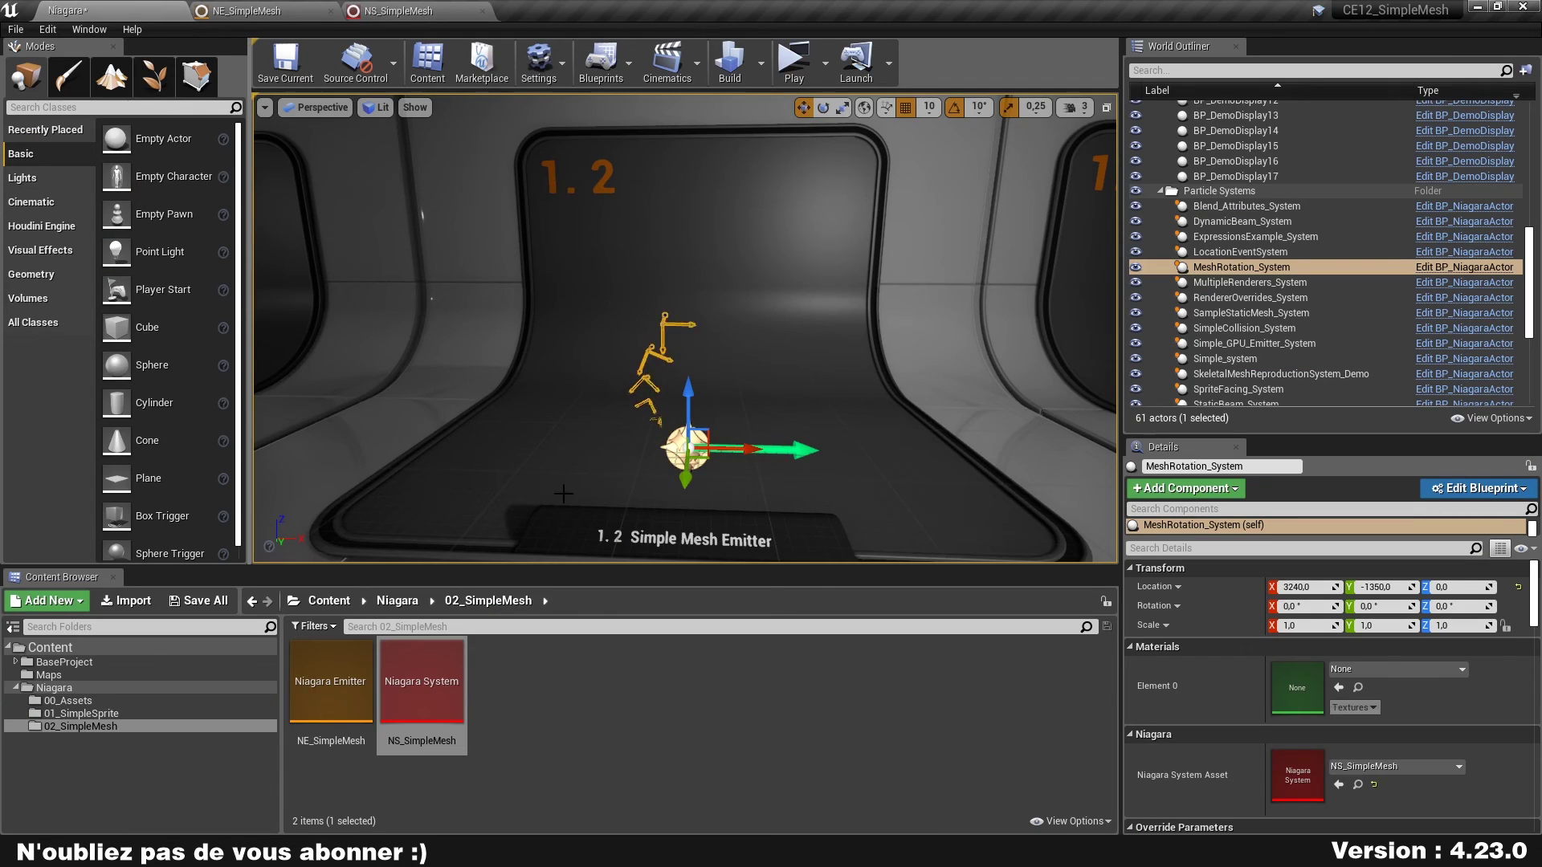
left_click(900, 312)
left_click(804, 252)
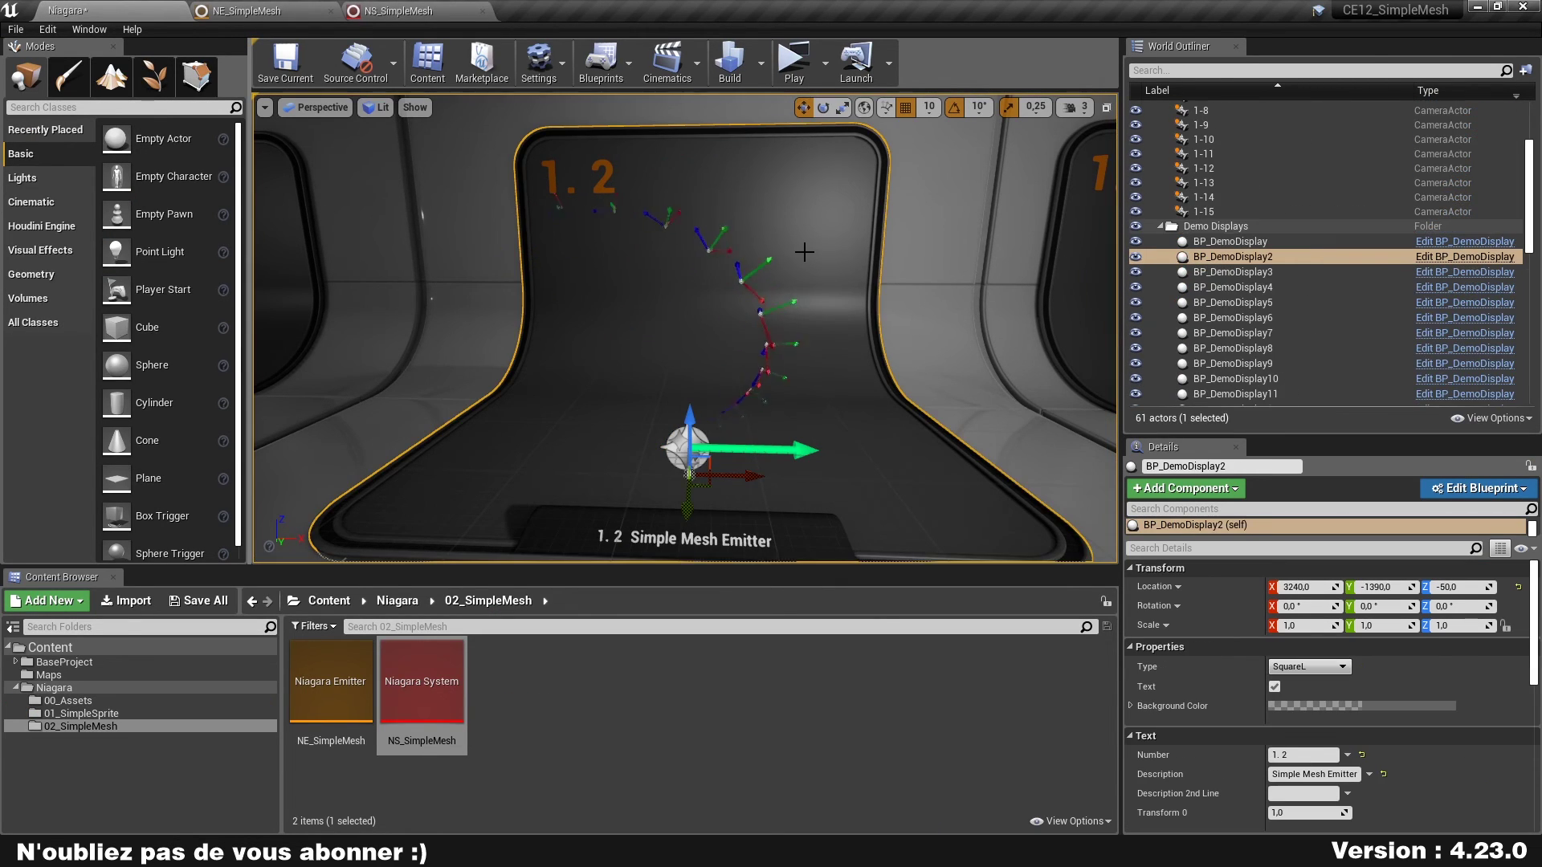
left_click(794, 61)
double_click(895, 130)
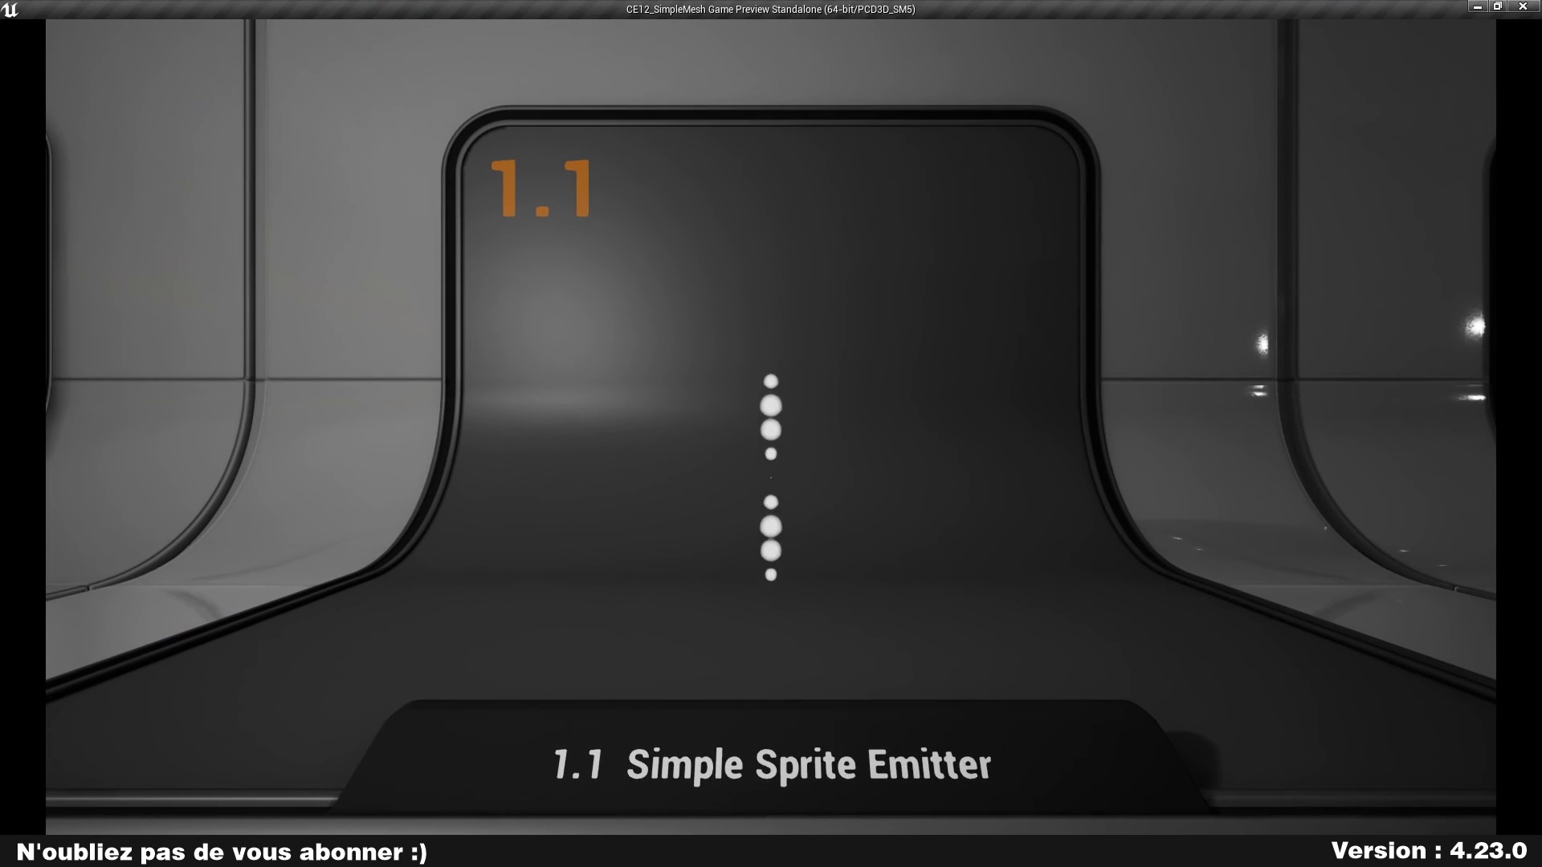